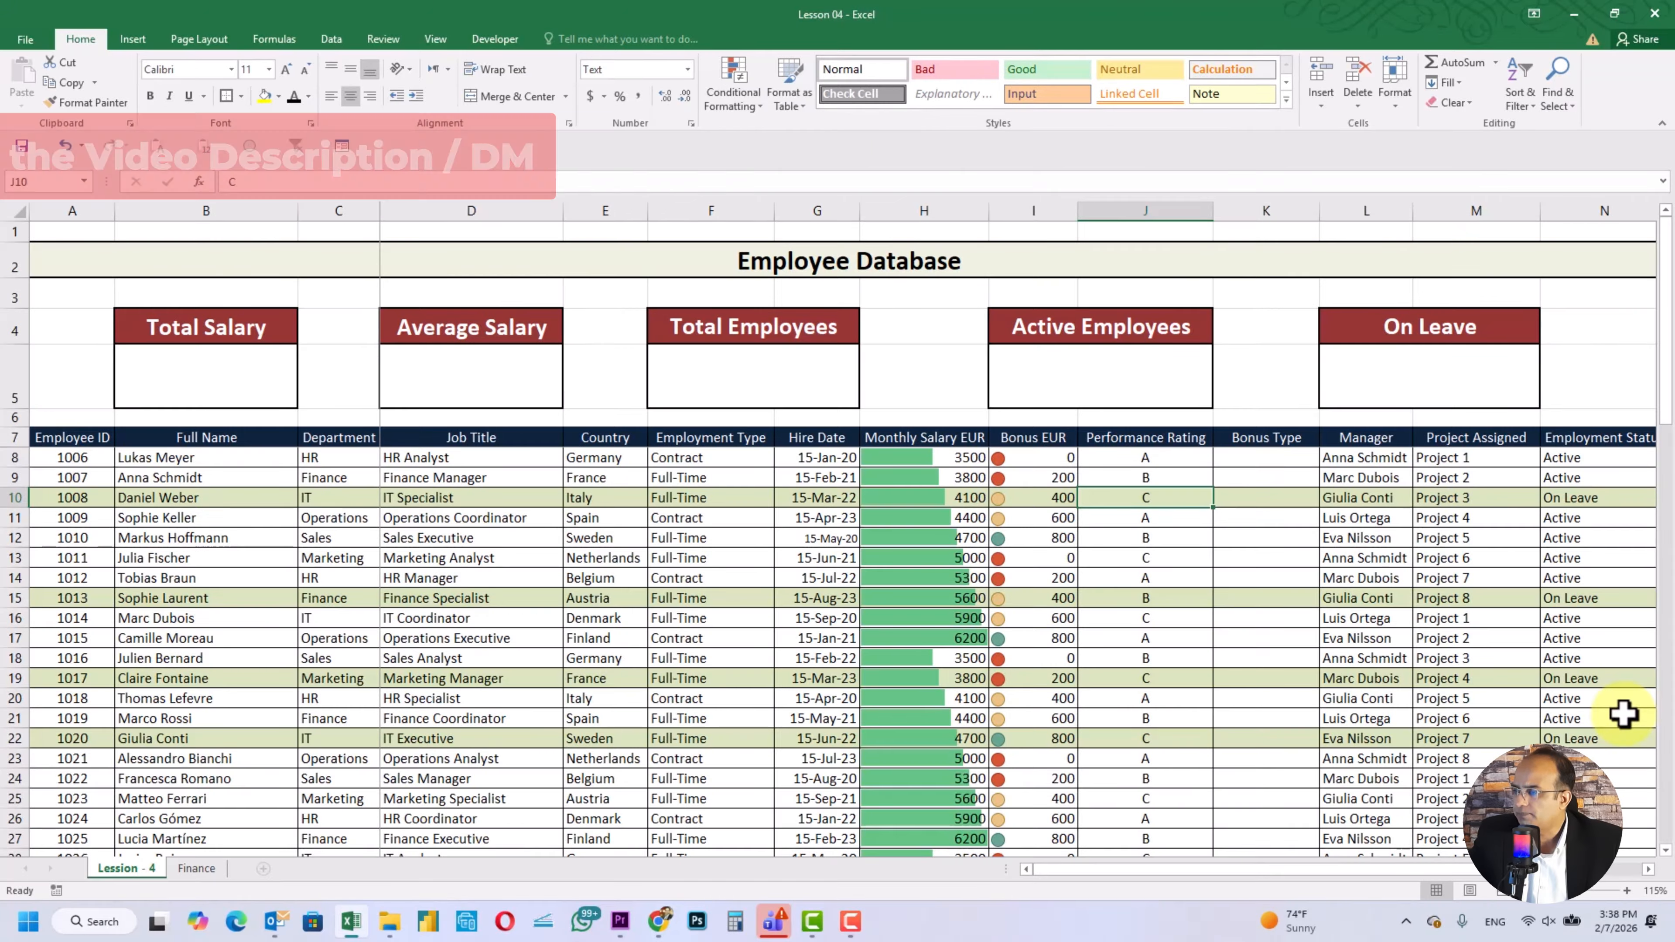
Step: Look through the employee table and examine the full range of values in the Monthly Salary EUR column
scroll(1623, 713, down, 5)
scroll(1624, 713, down, 4)
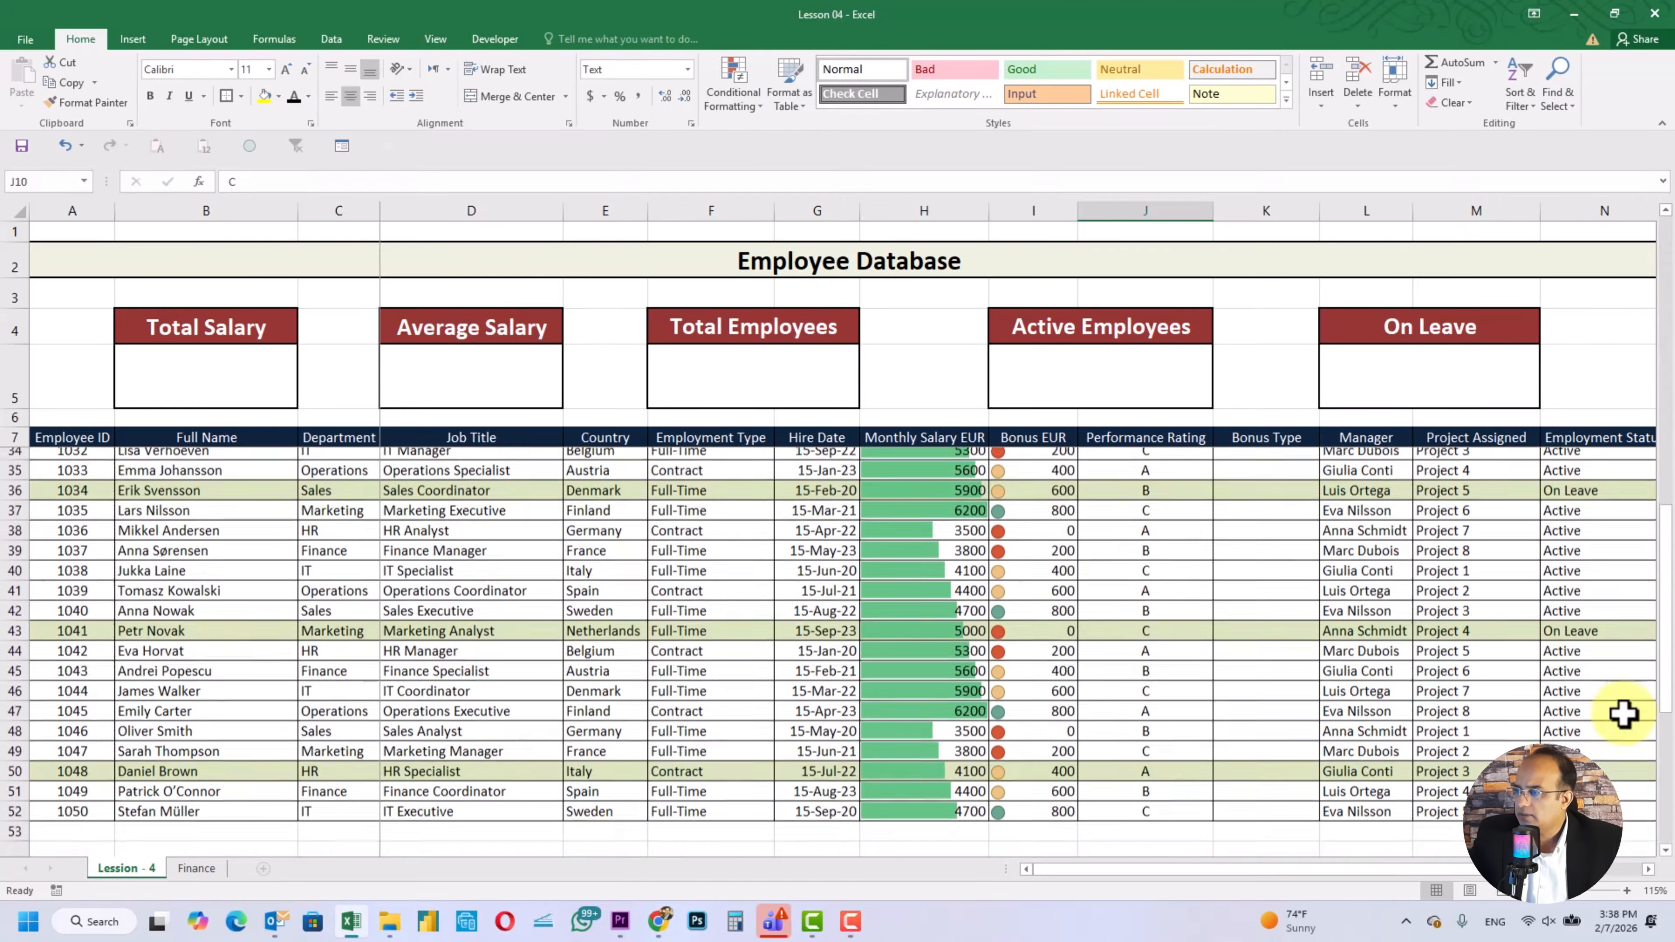
scroll(1623, 713, up, 9)
scroll(1623, 713, down, 1)
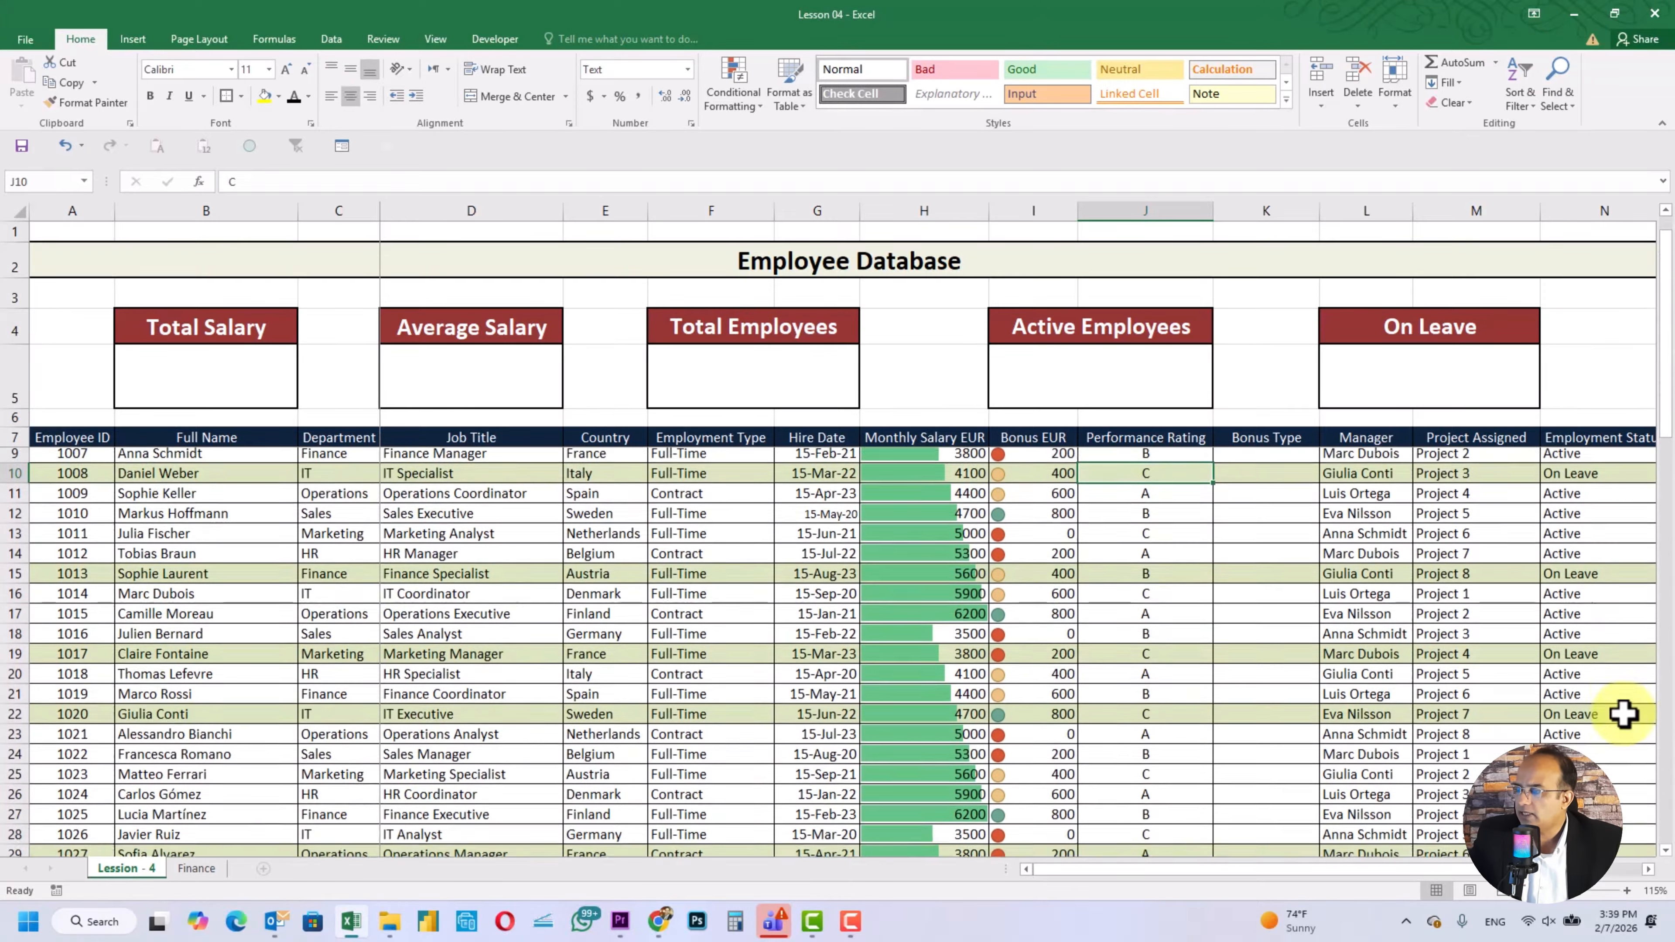
scroll(1624, 713, up, 1)
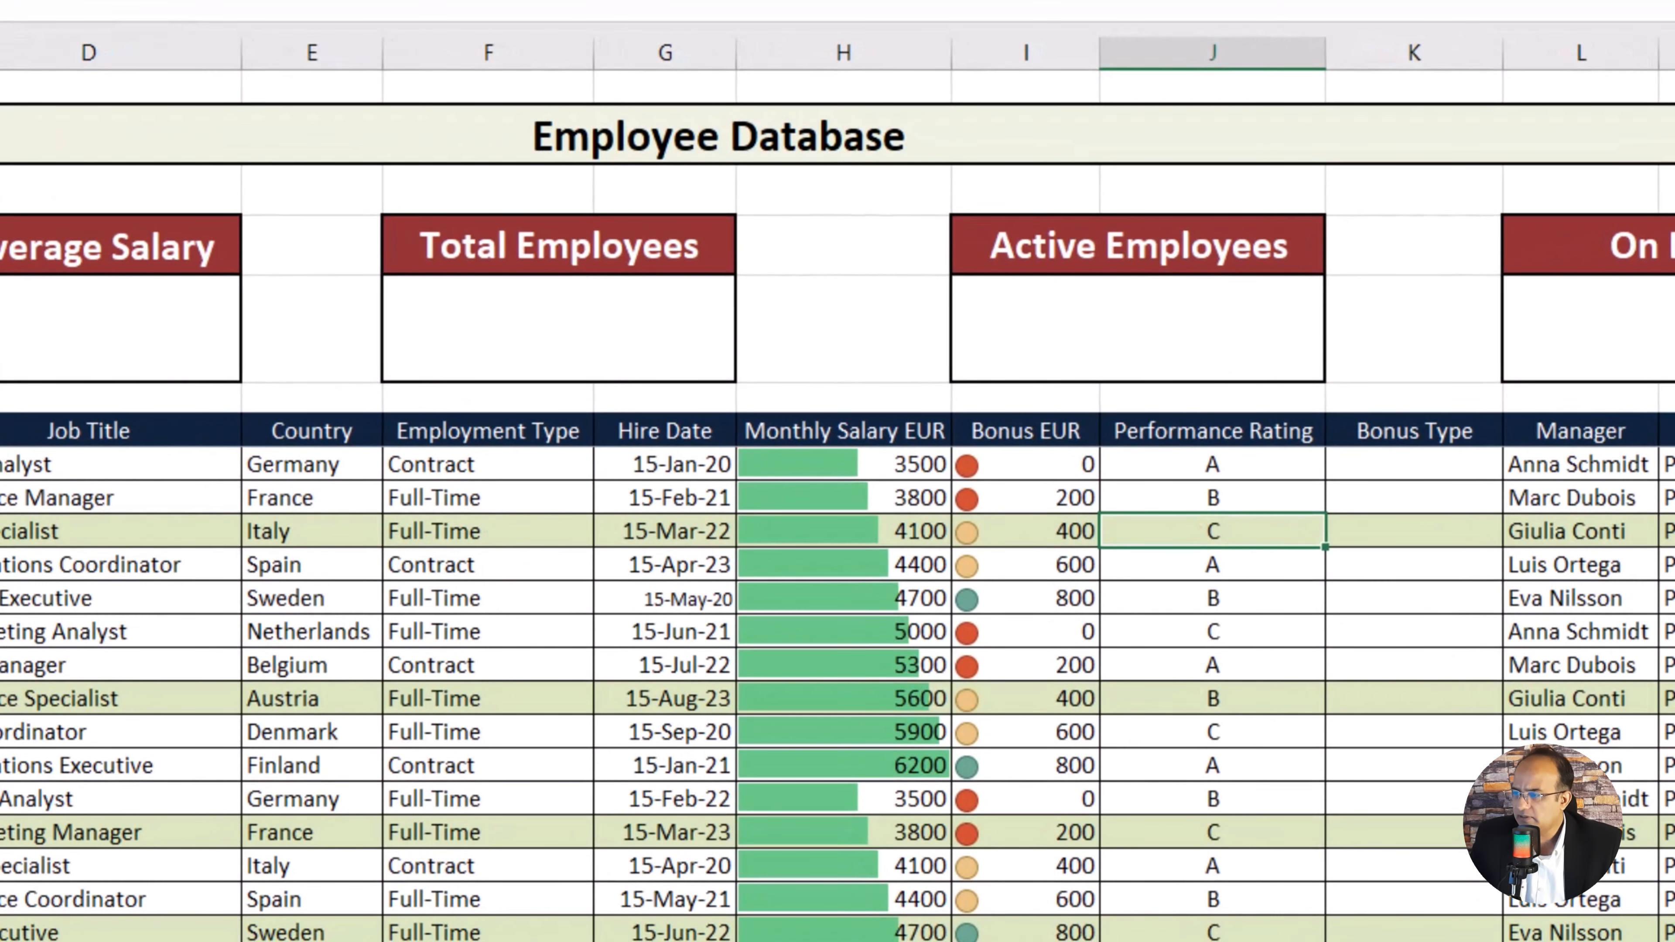
click(874, 463)
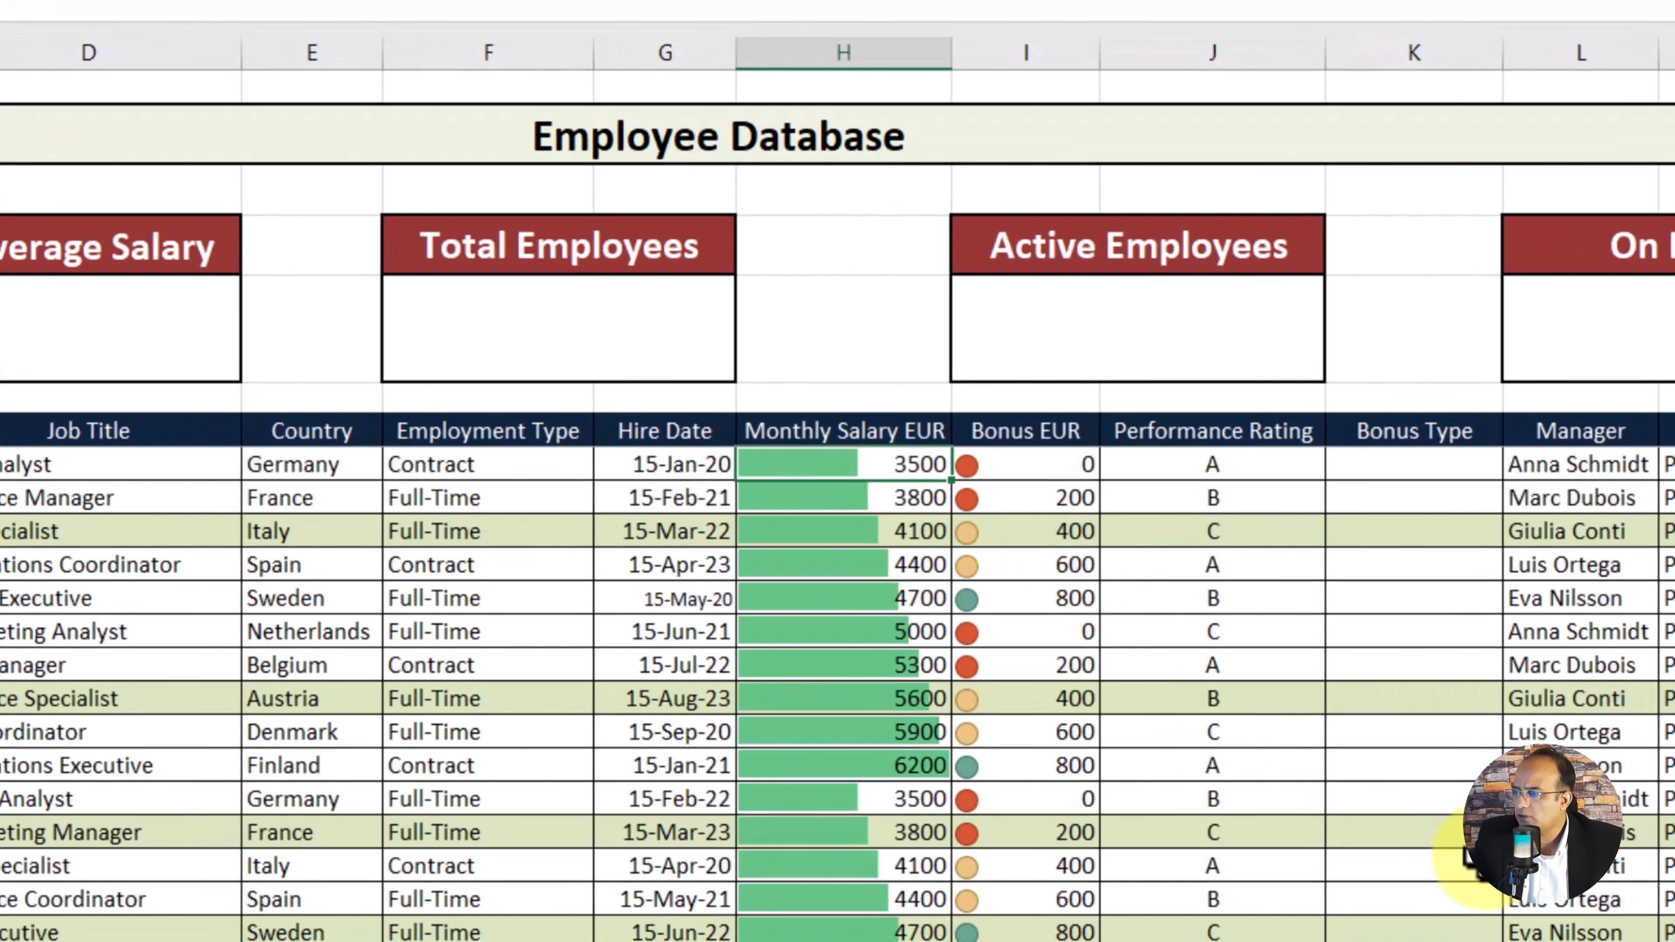
key(ctrl+shift+Down)
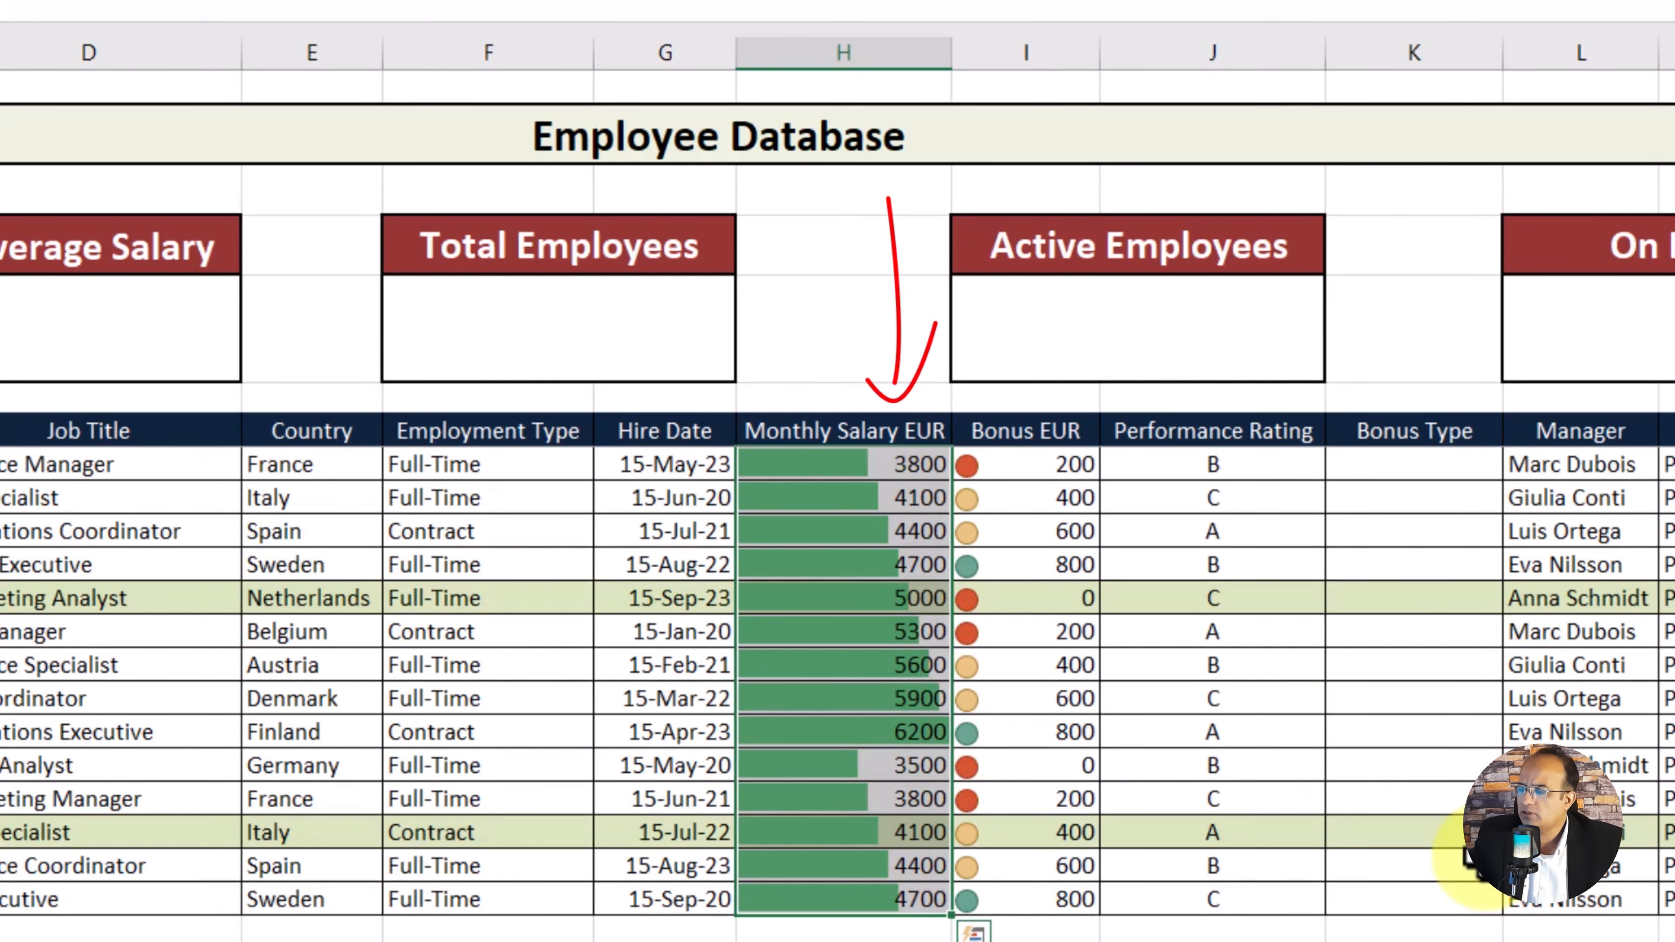
scroll(1471, 858, up, 10)
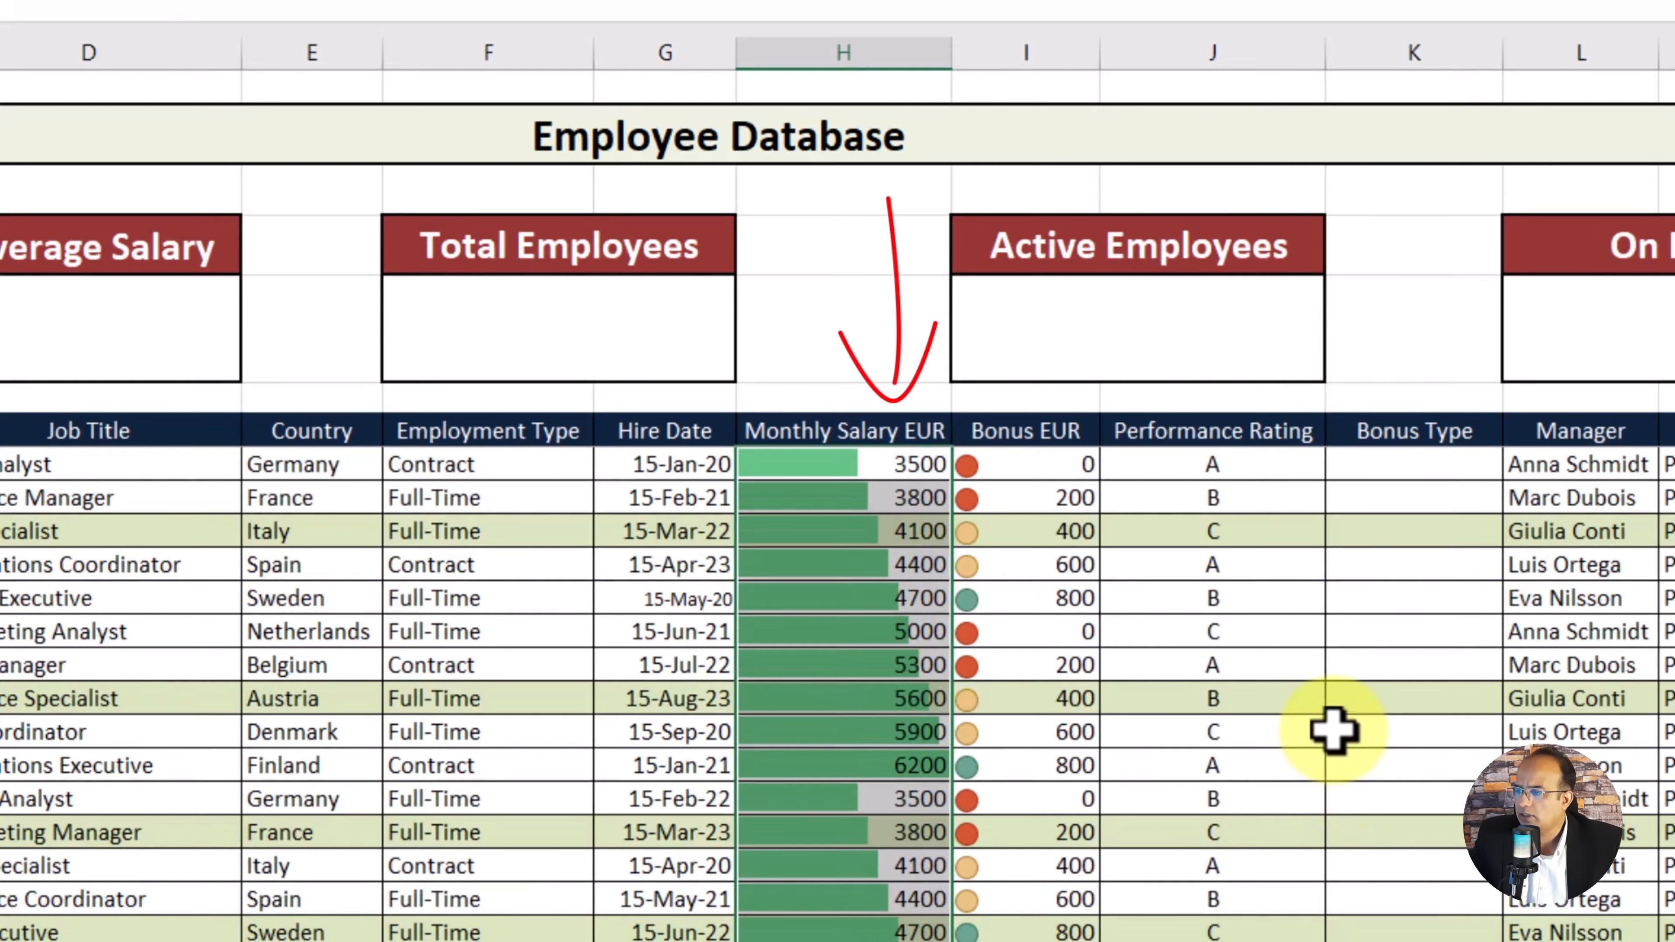
click(1332, 729)
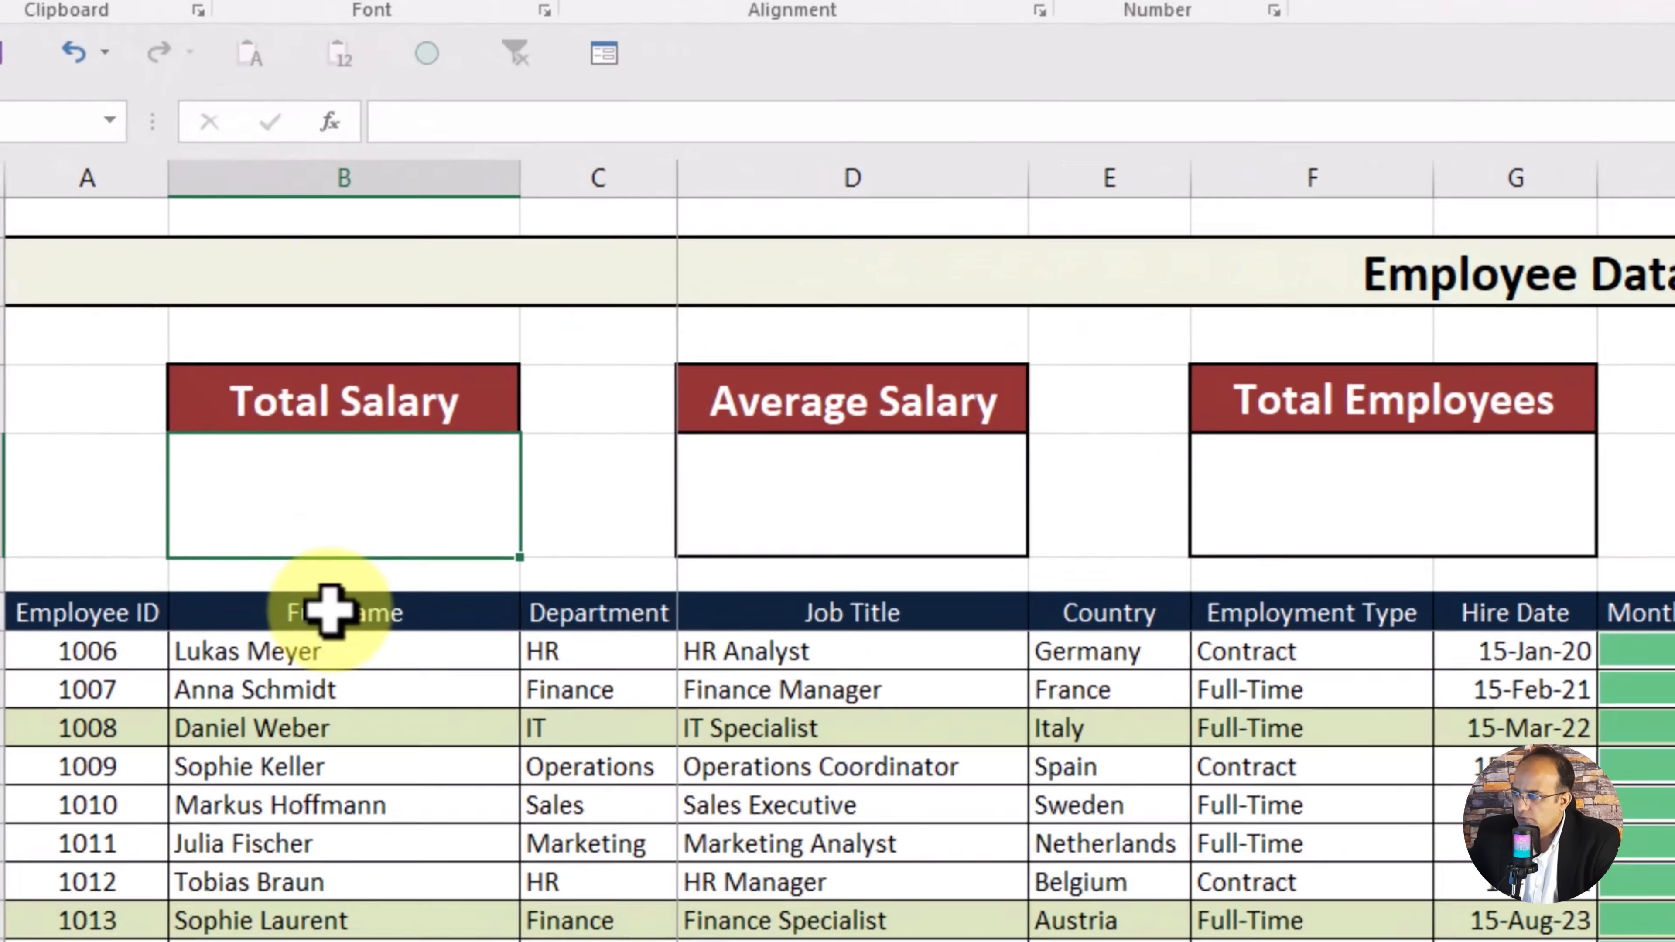
Step: Enter the formula =SUM(H8:H52) in the cell below Total Salary to add up all monthly salaries
text(=)
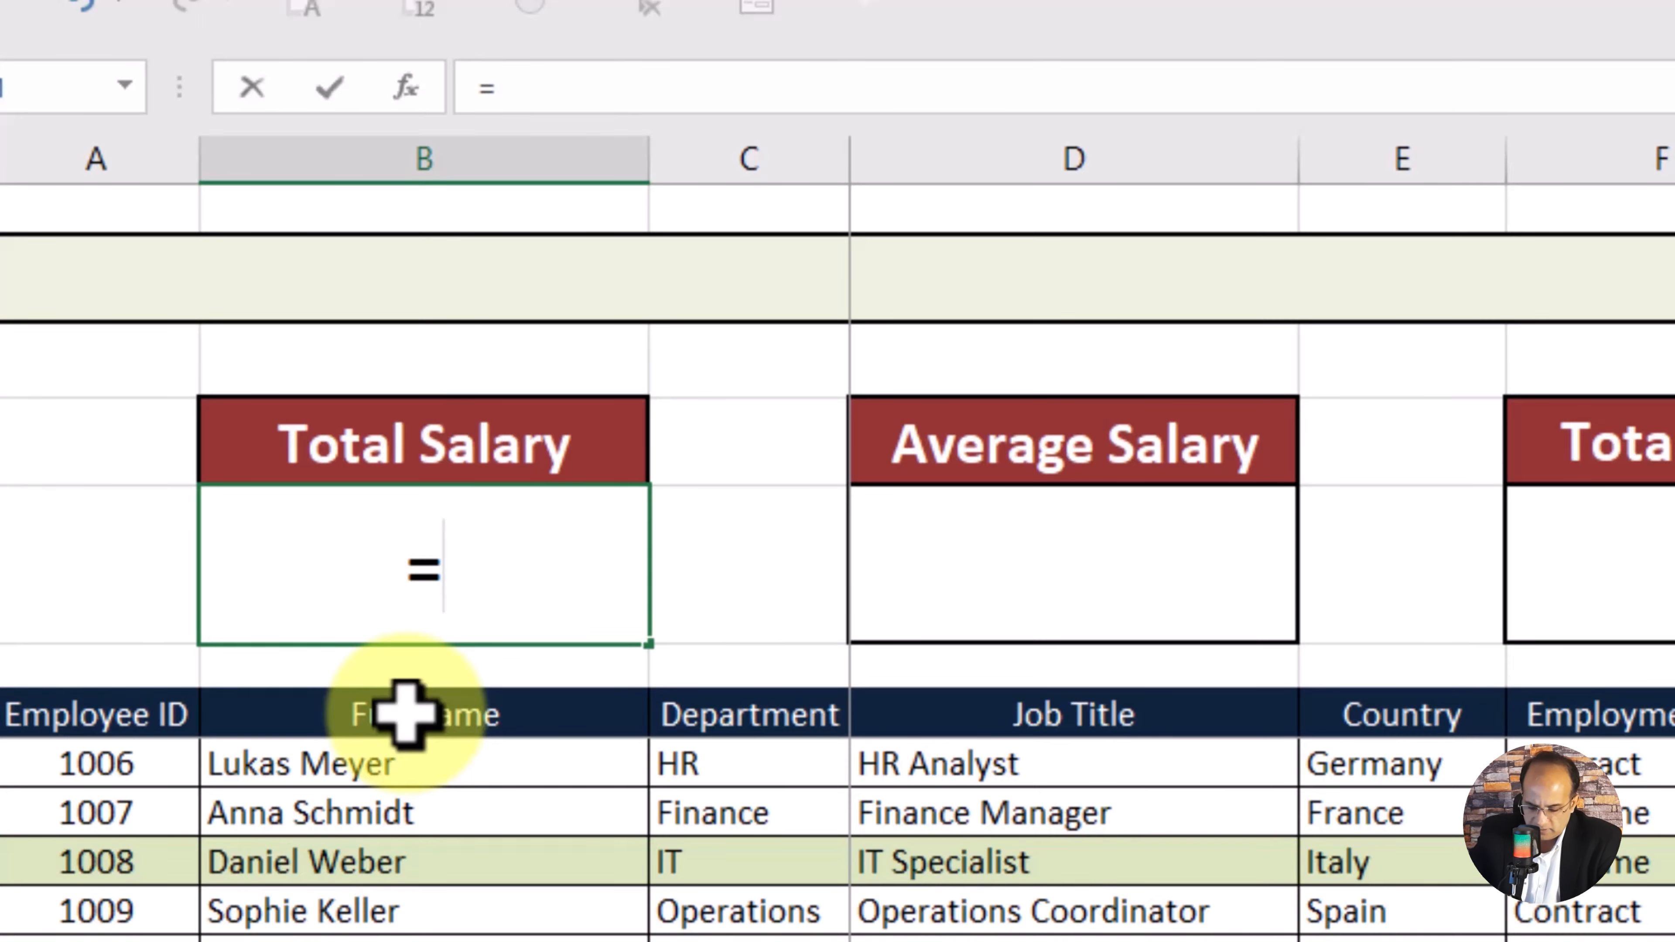
text(sumn)
key(BackSpace)
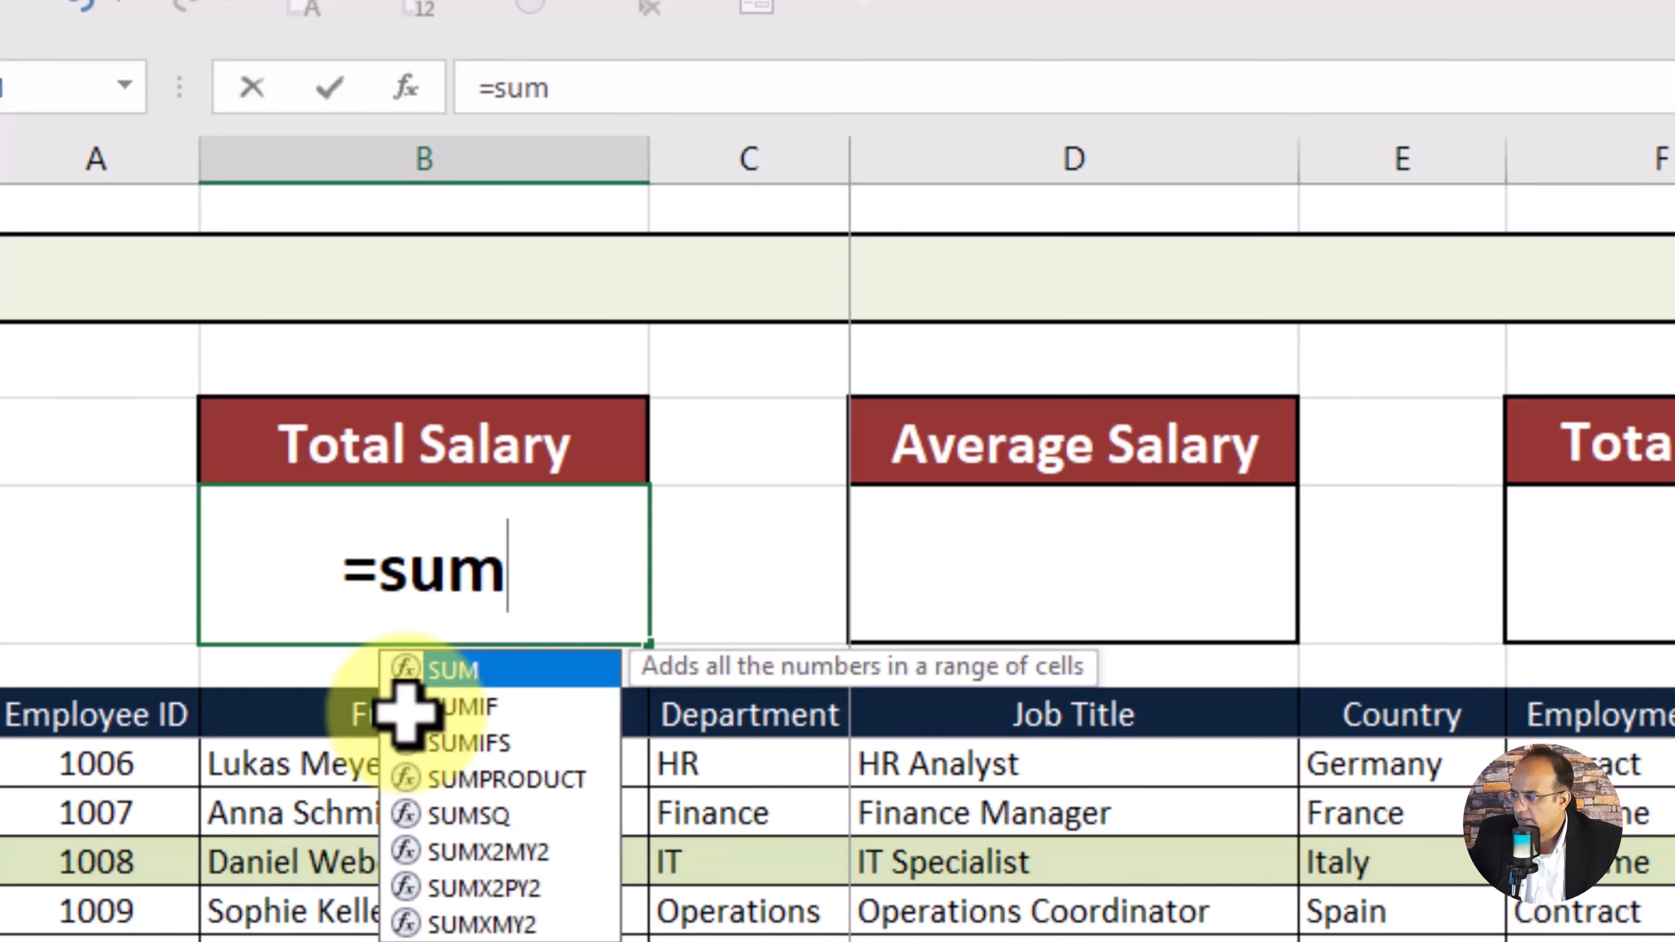
text(()
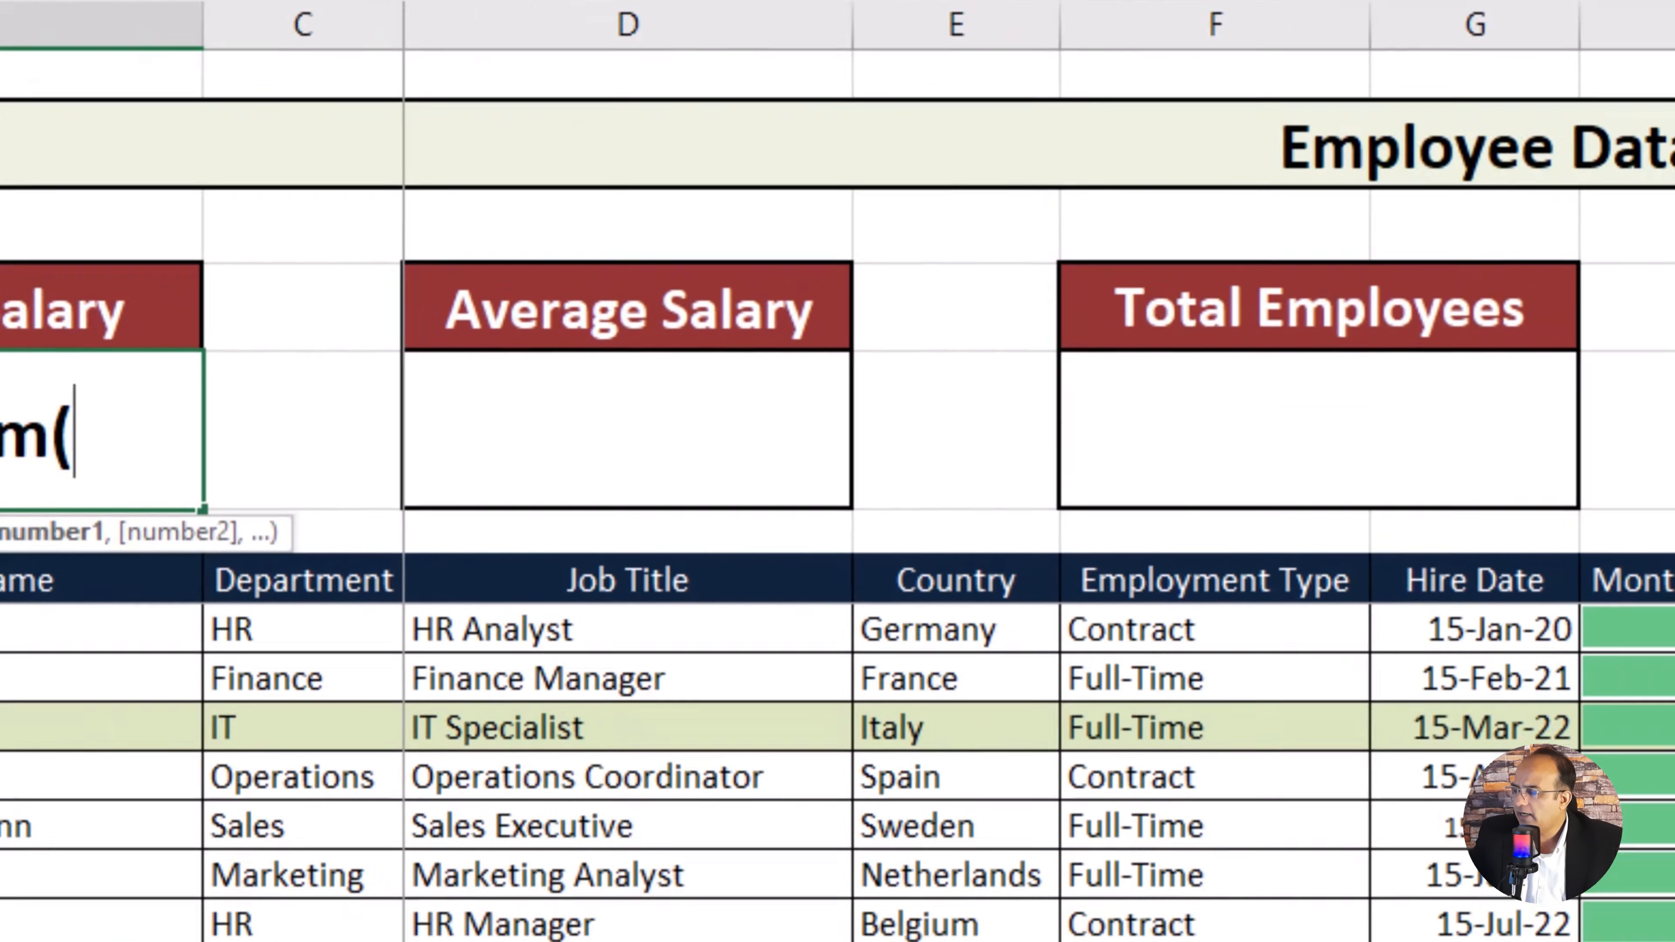
click(1107, 449)
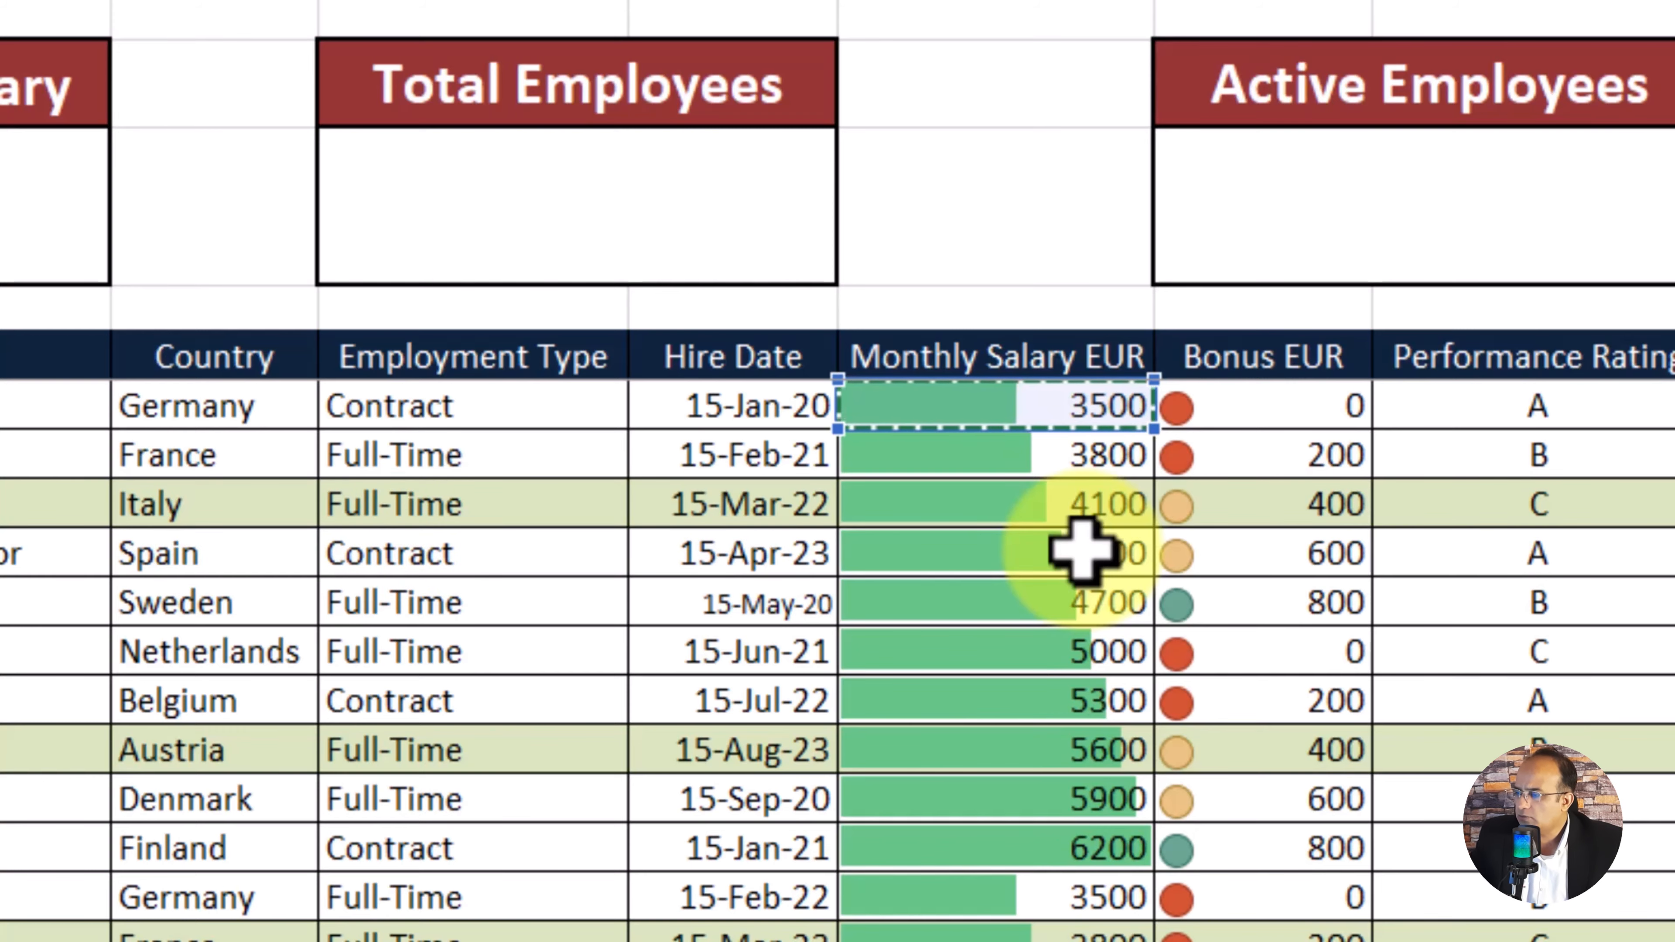
key(ctrl+shift+Down)
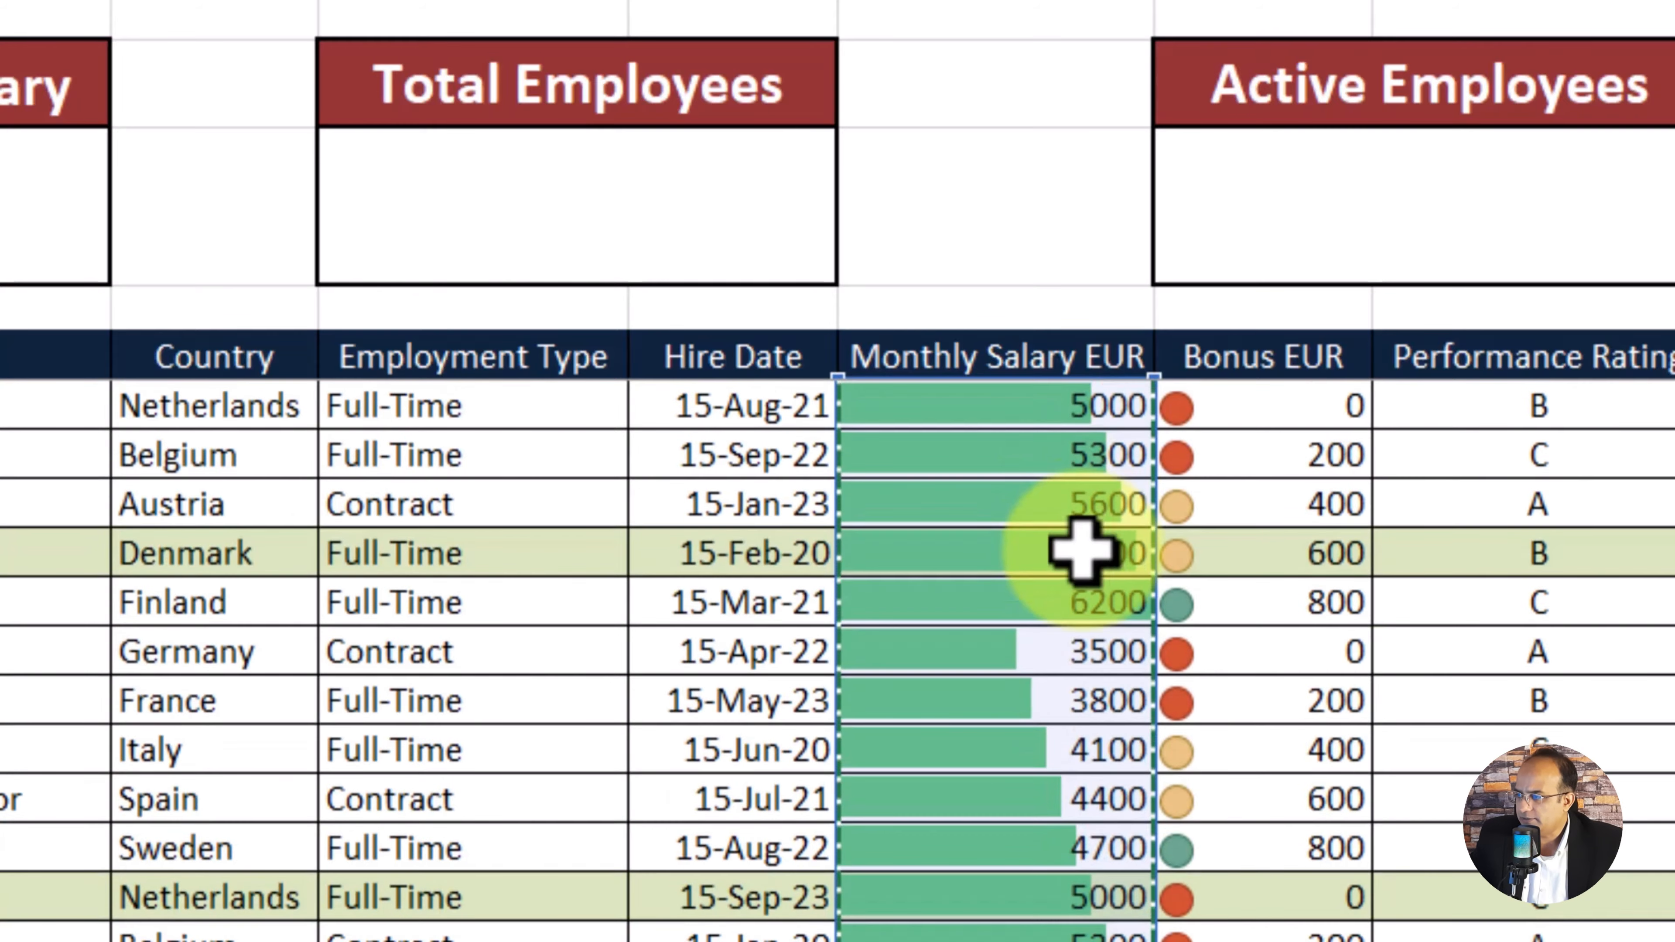
scroll(1164, 878, down, 2)
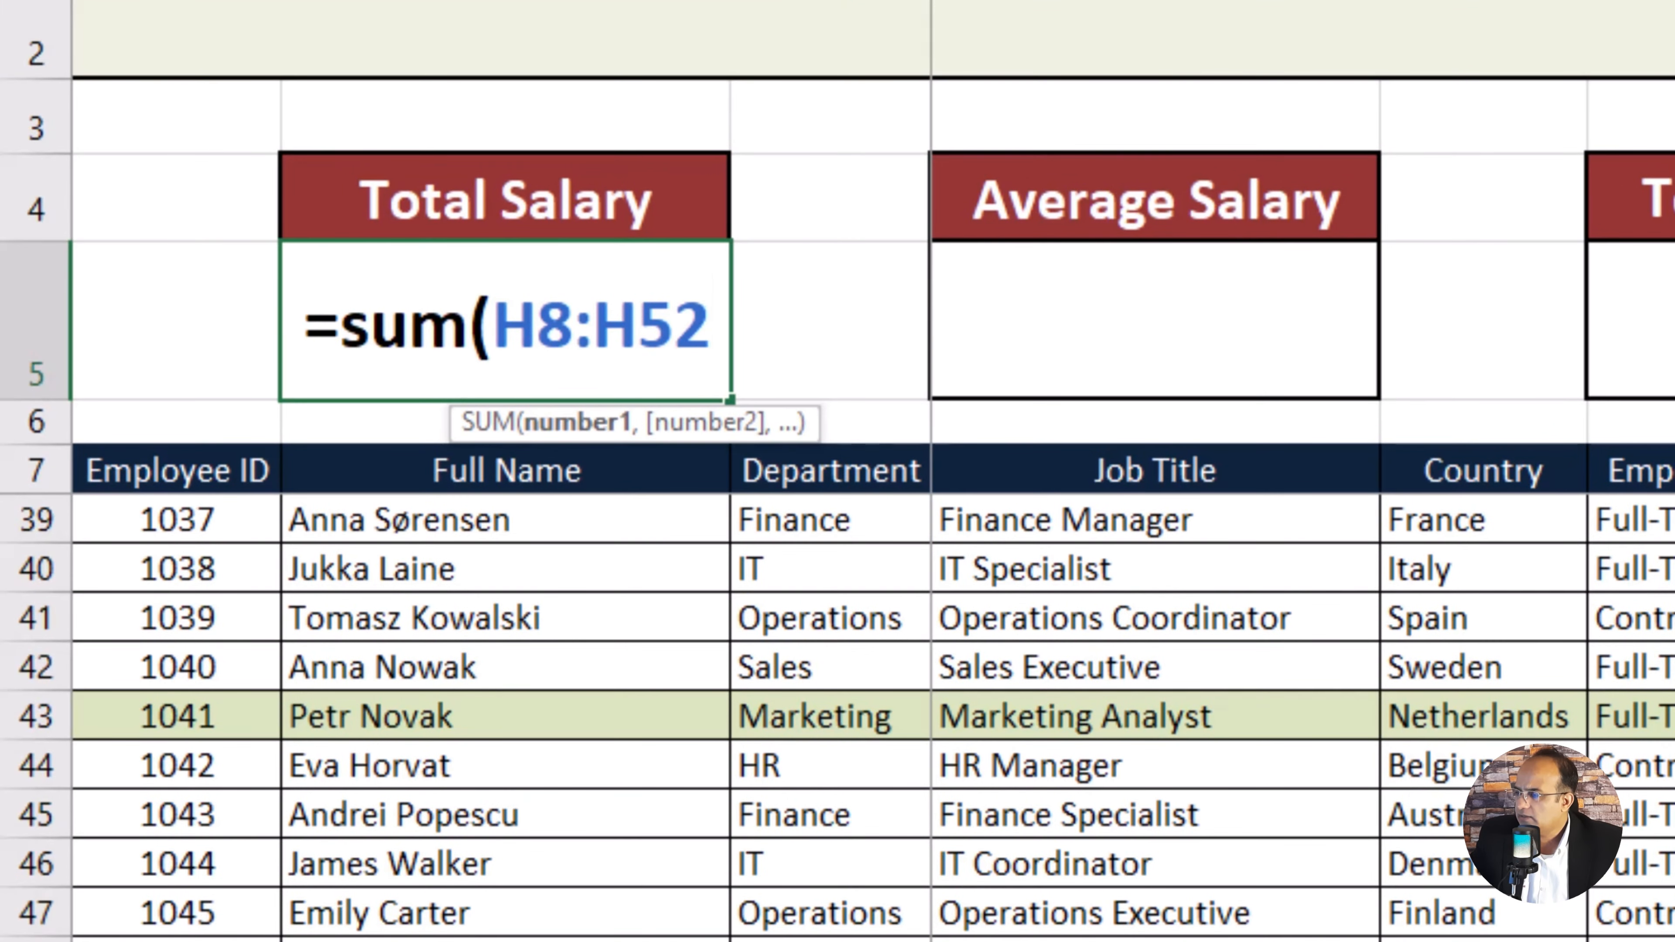
scroll(838, 720, up, 10)
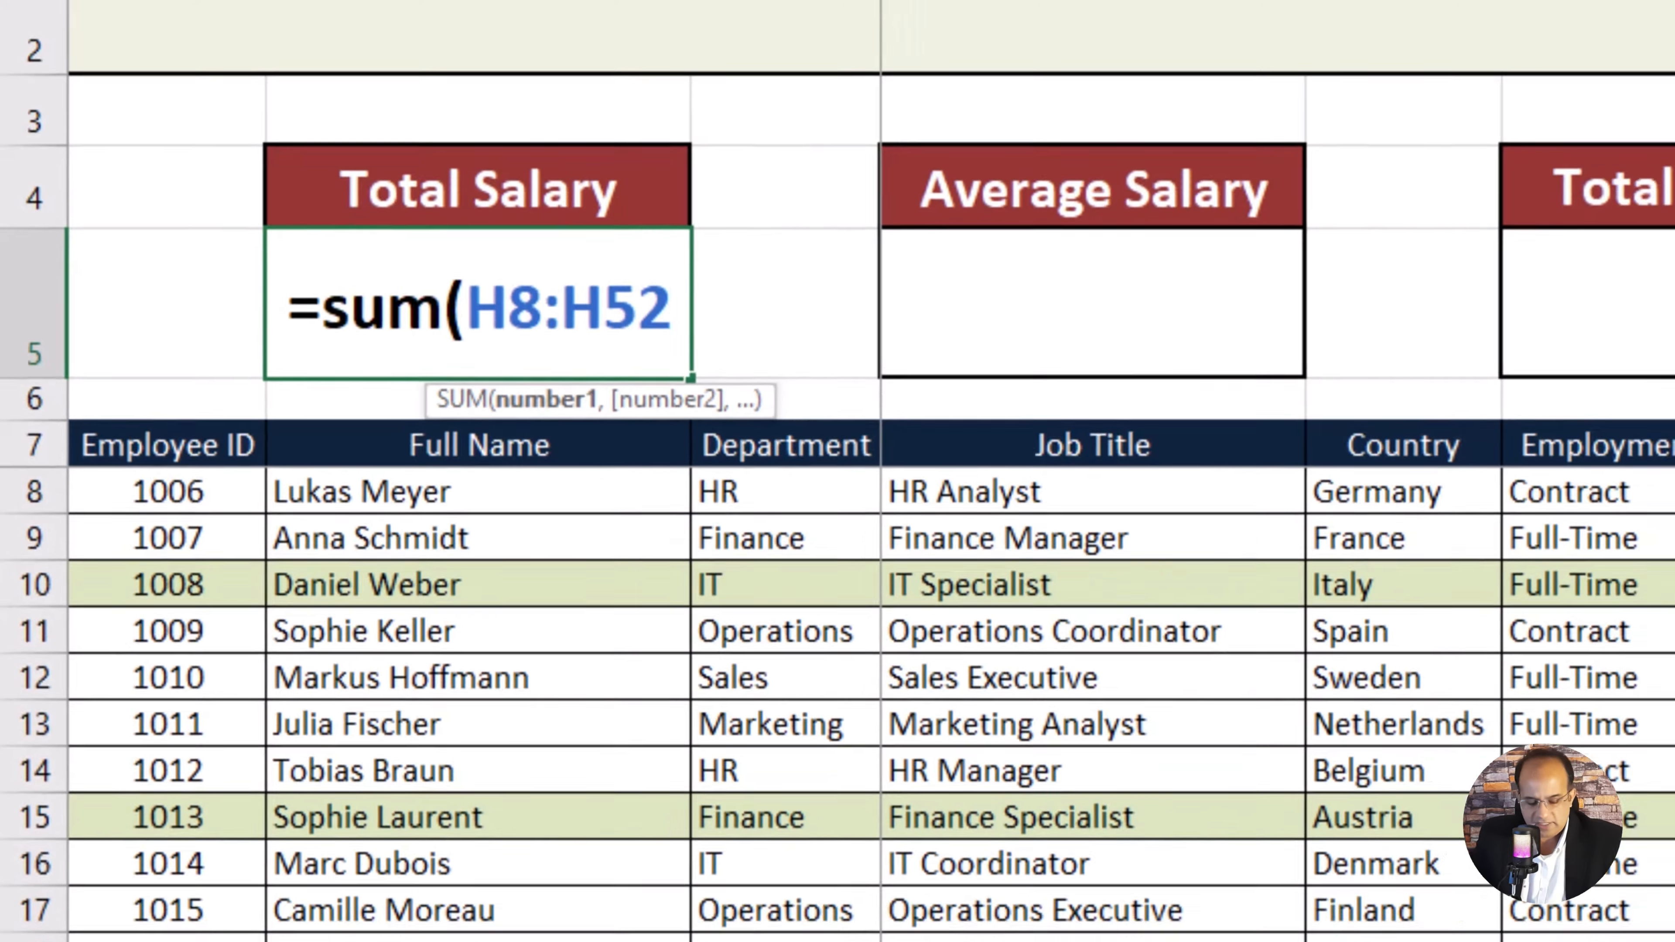
text())
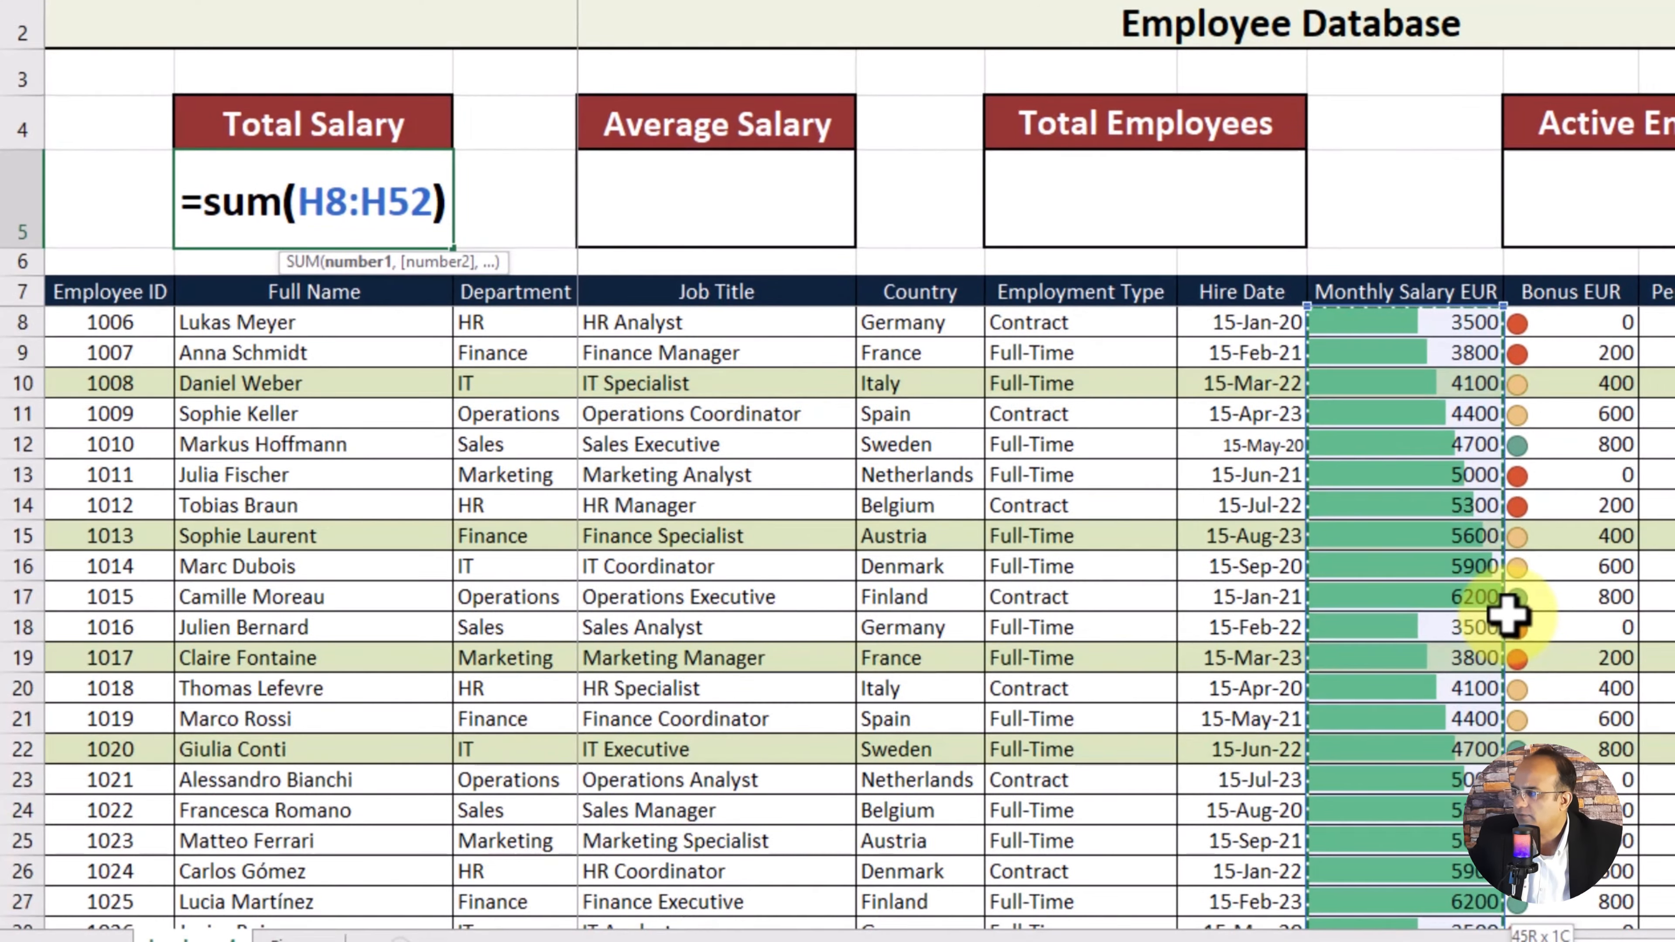
key(Return)
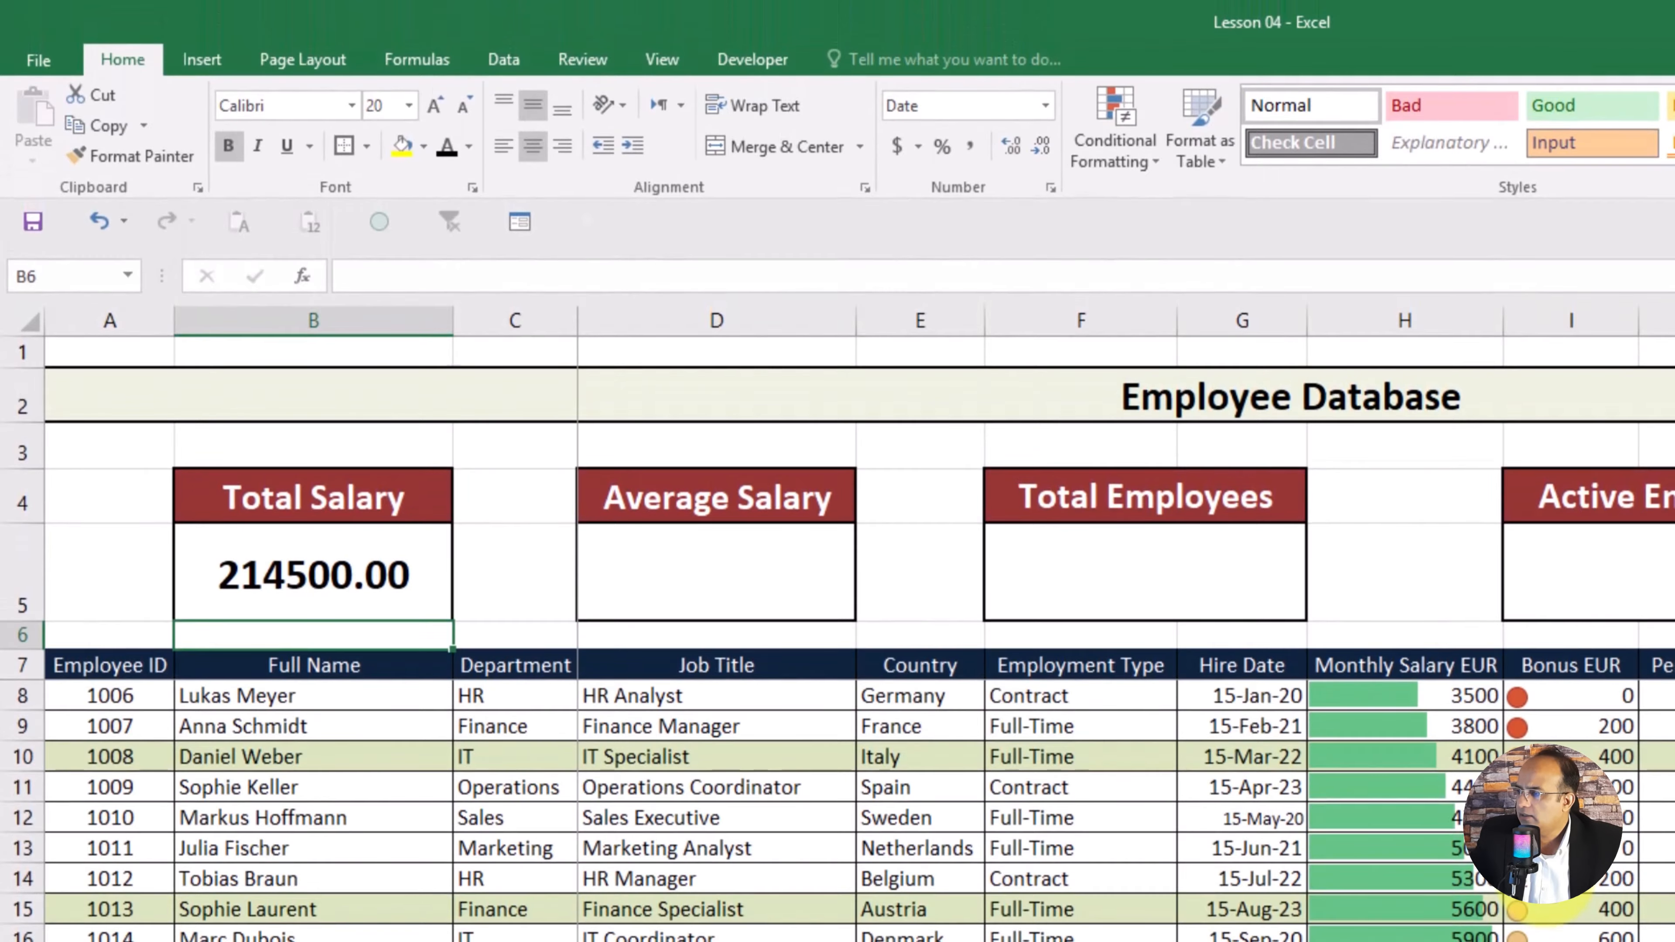
Step: Apply the dollar accounting number format to the Total Salary result in B5
click(389, 588)
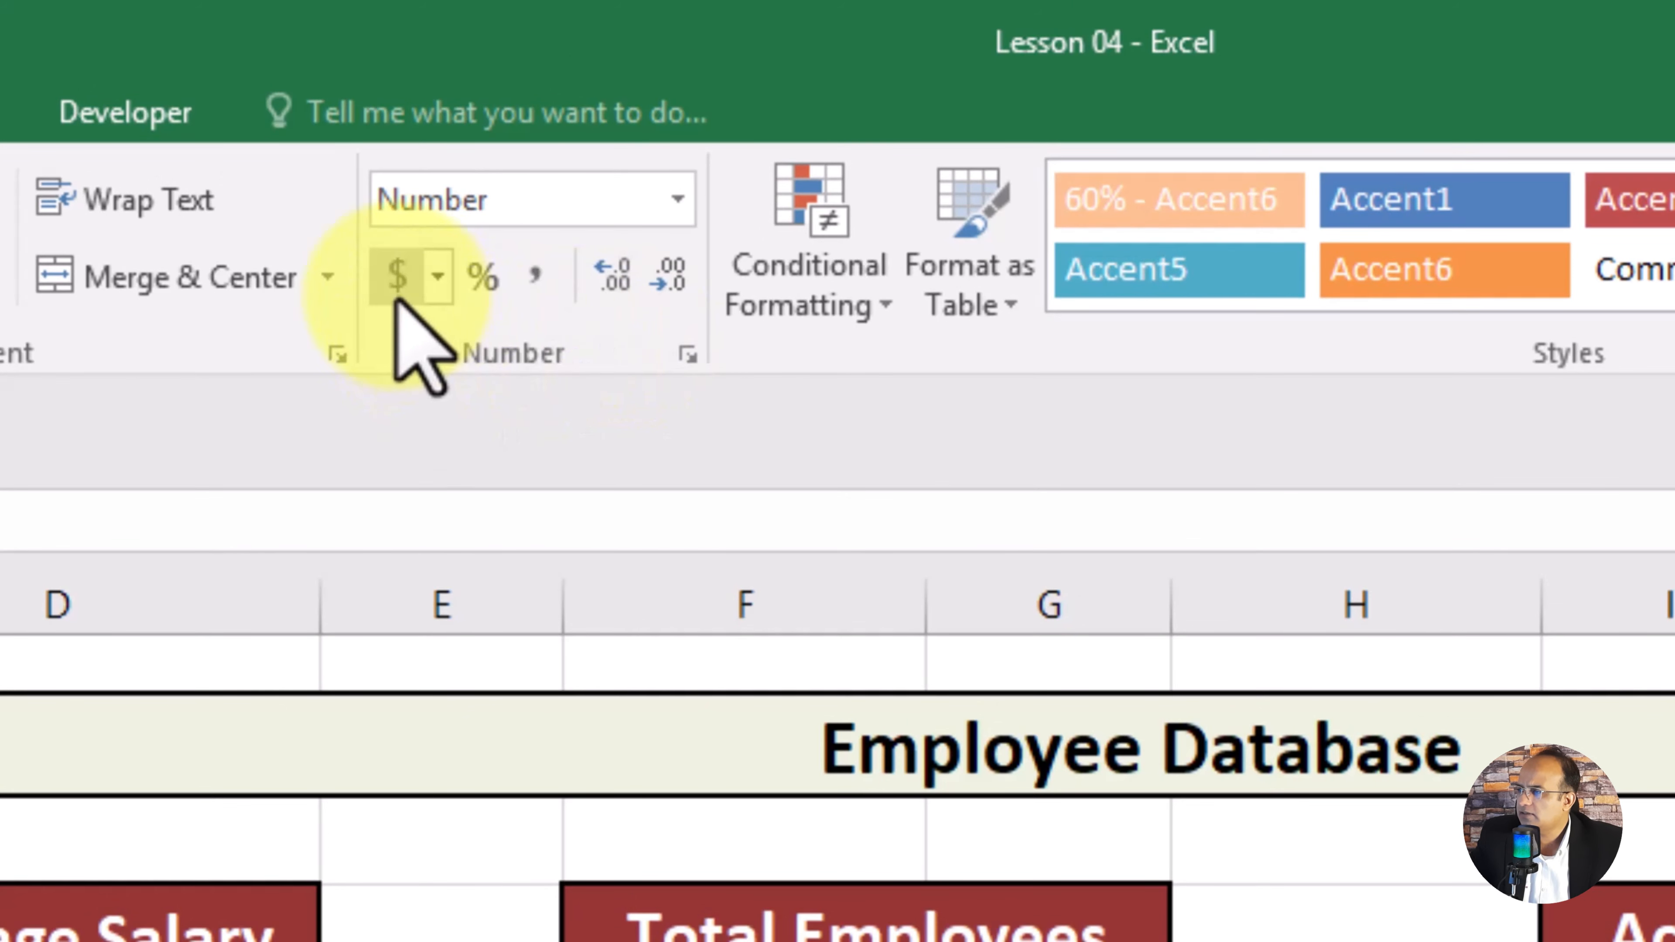
click(435, 293)
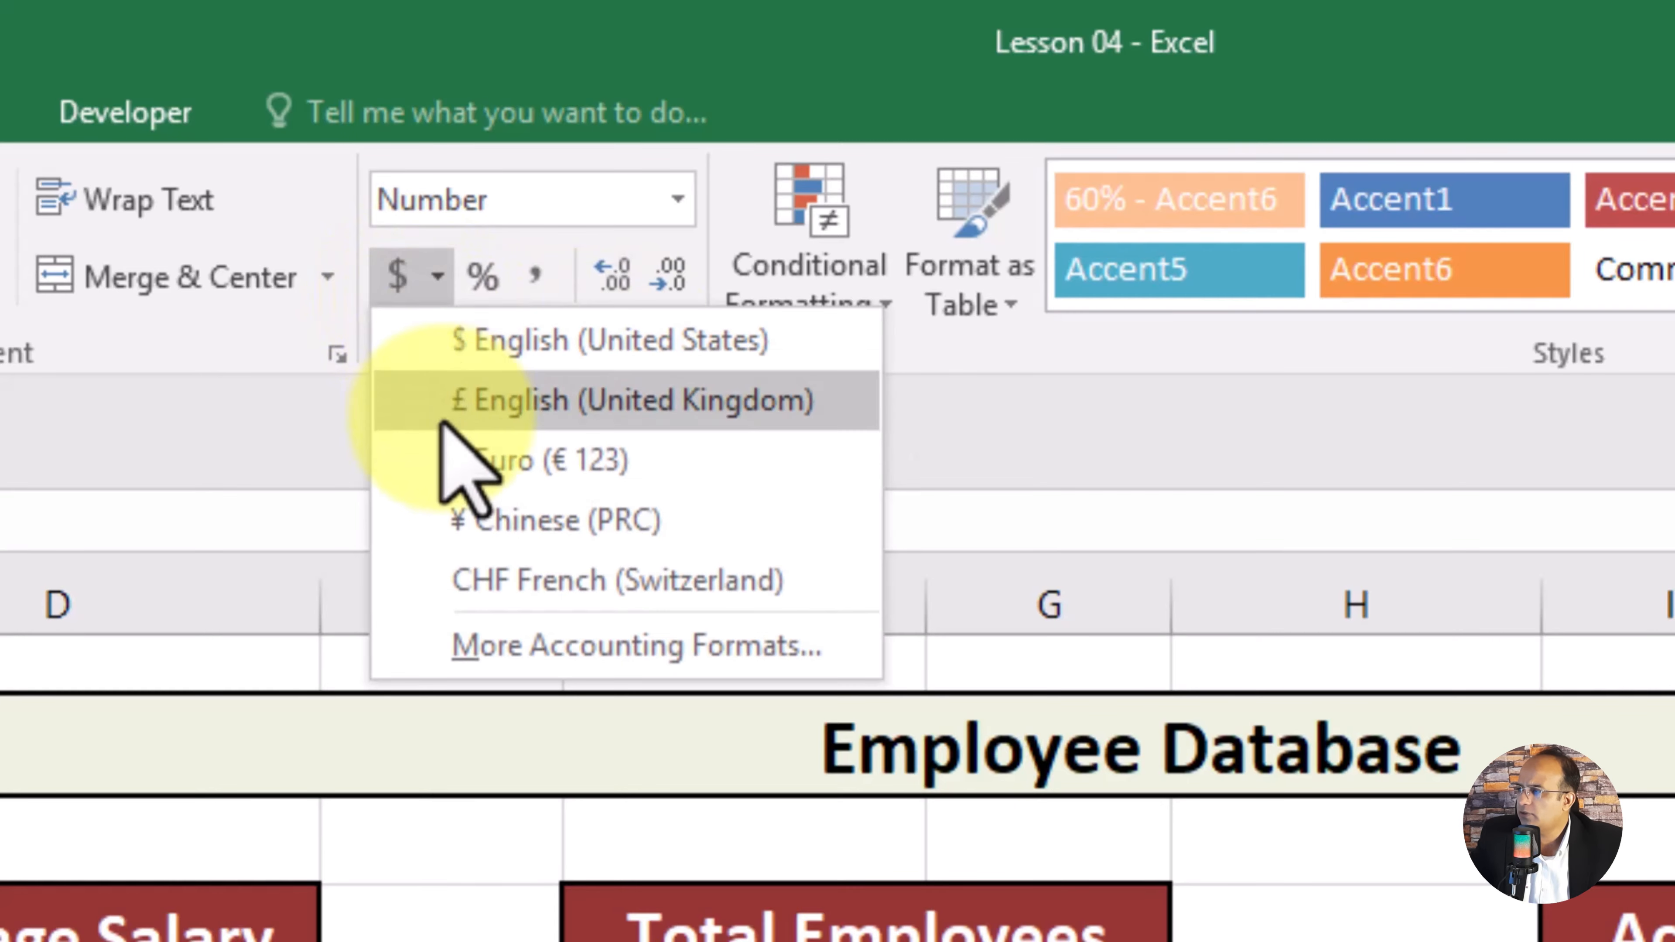
click(1077, 449)
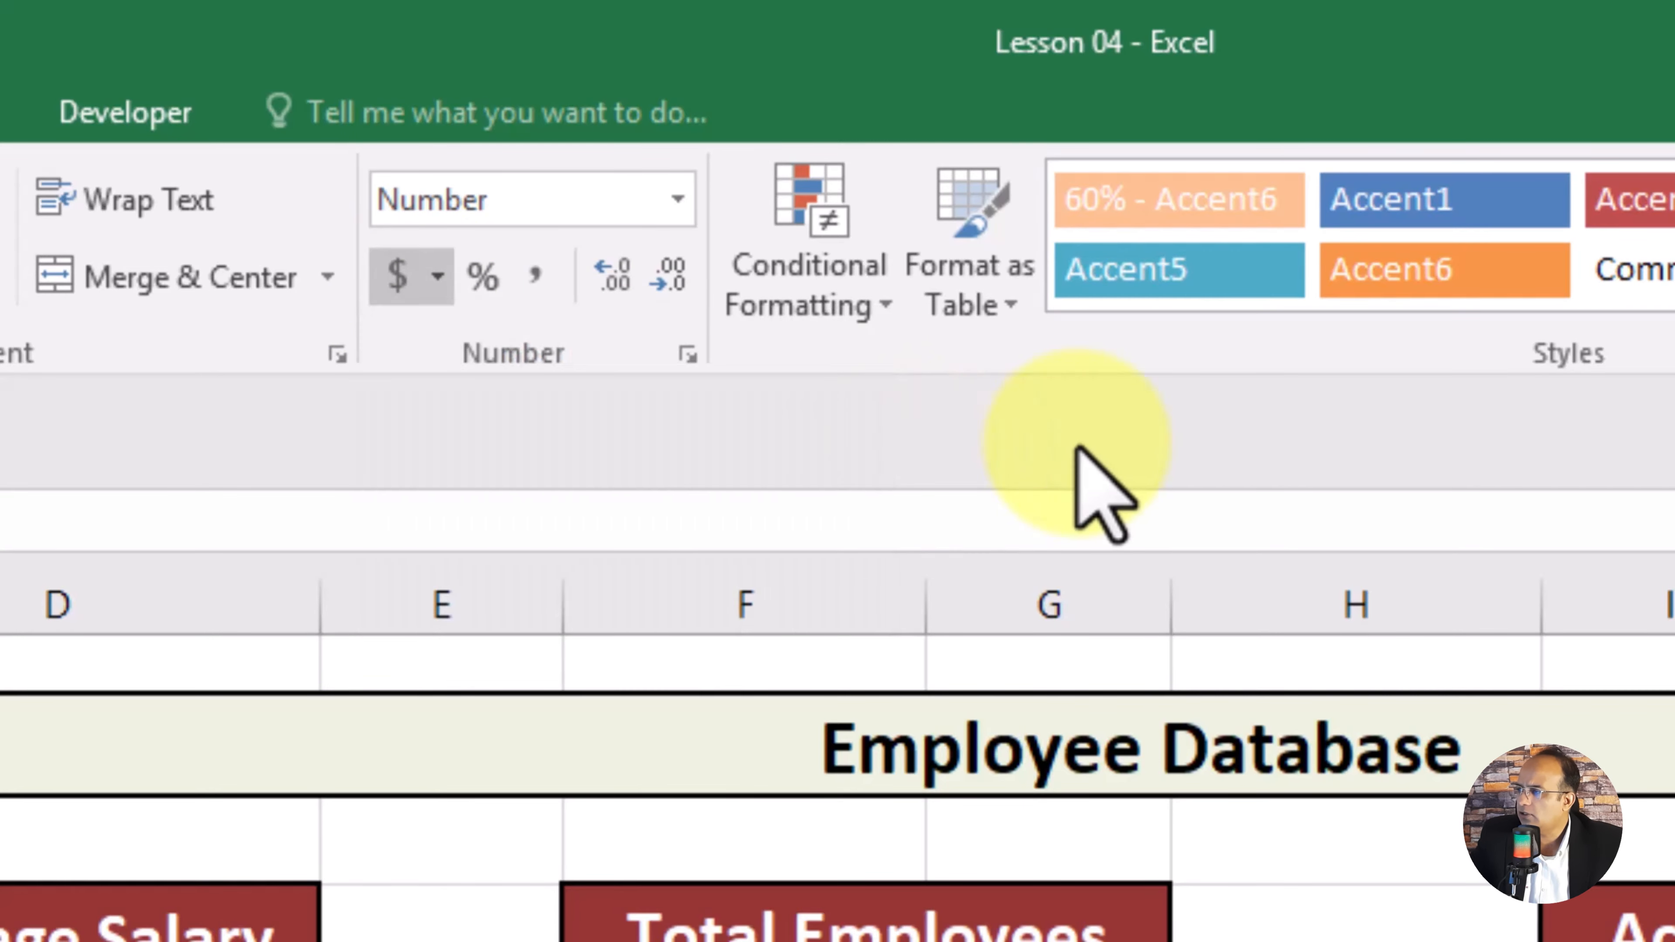
click(396, 276)
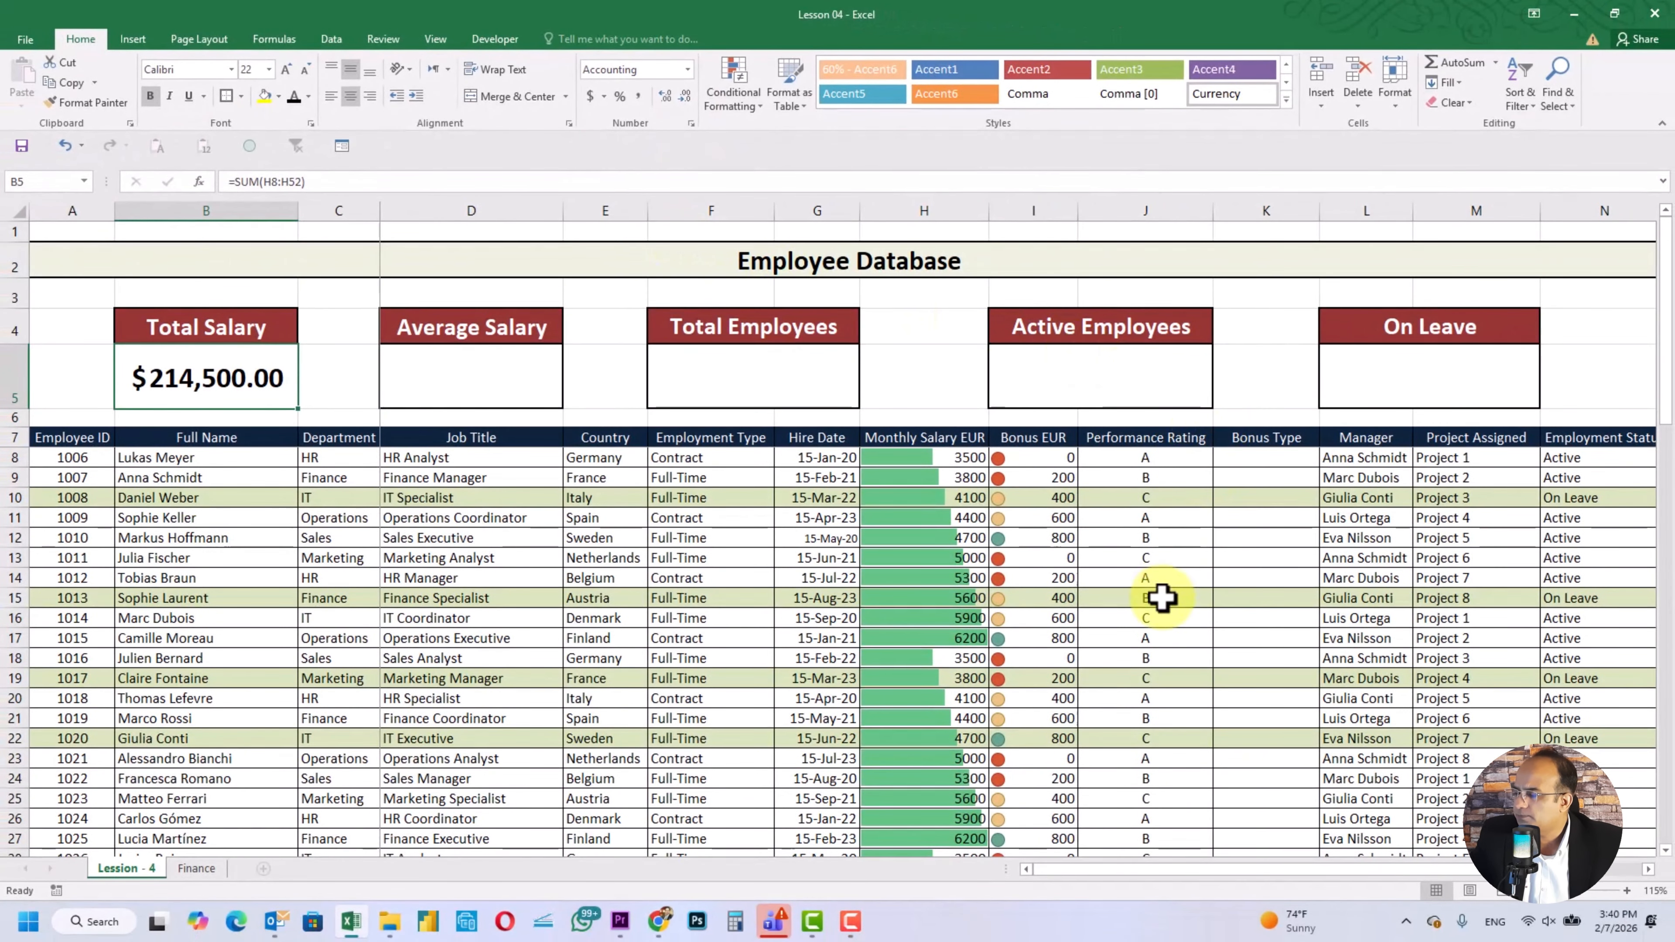
click(1162, 597)
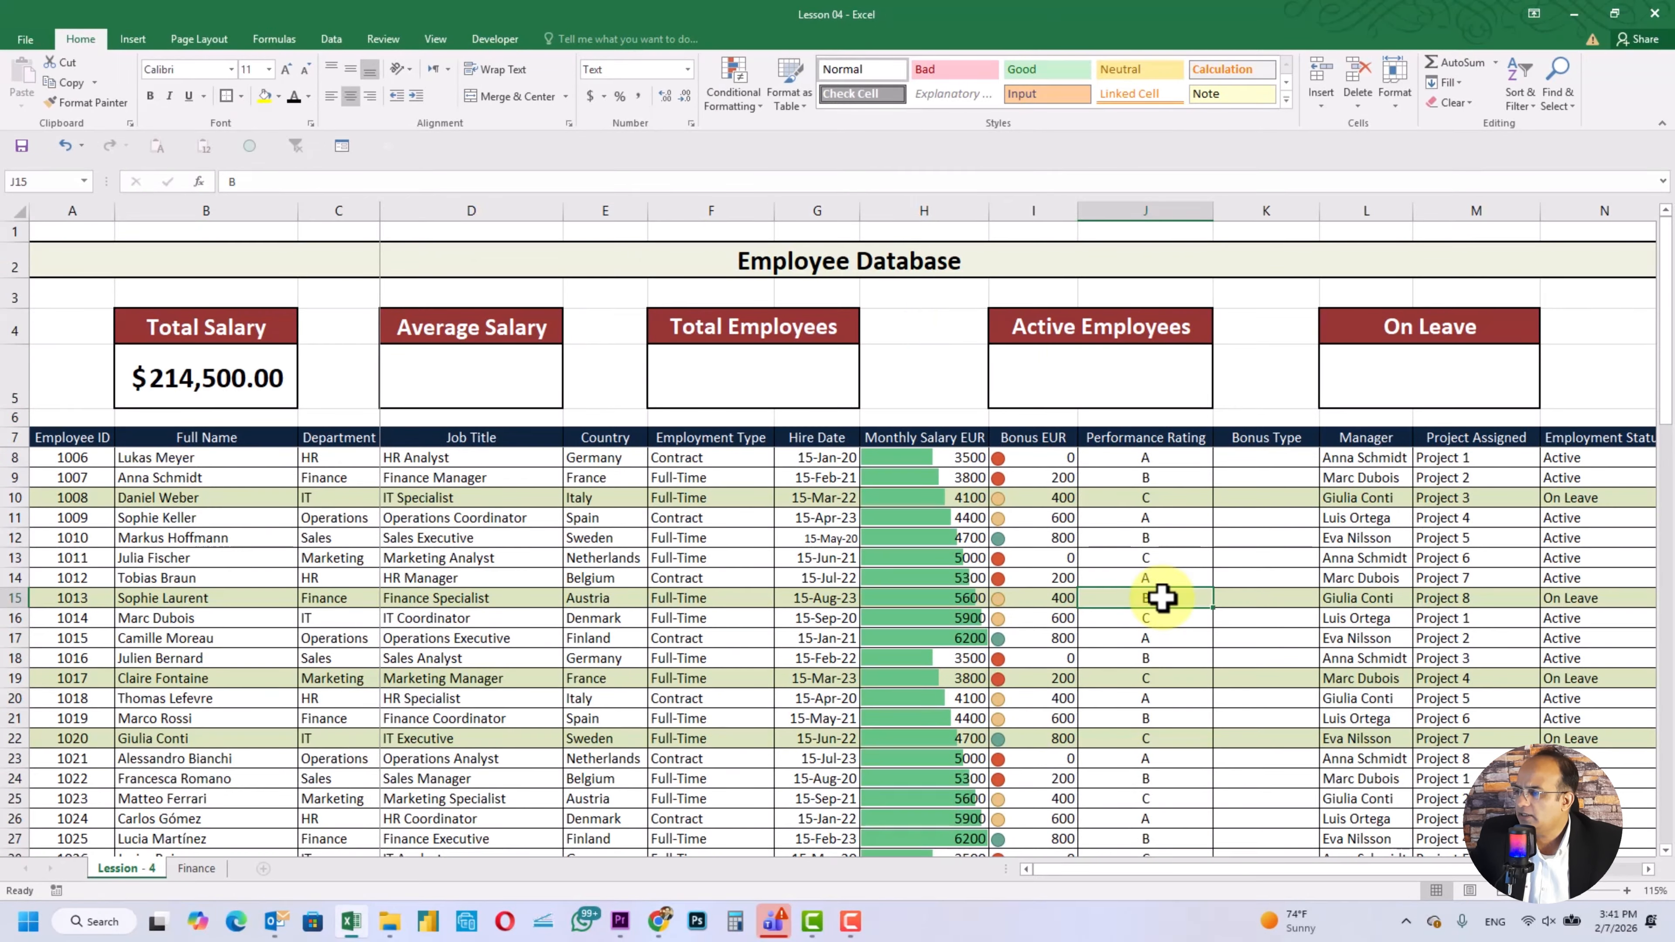
Step: Review individual entries down the Monthly Salary EUR column of the employee table
scroll(1078, 598, down, 12)
scroll(1079, 599, up, 12)
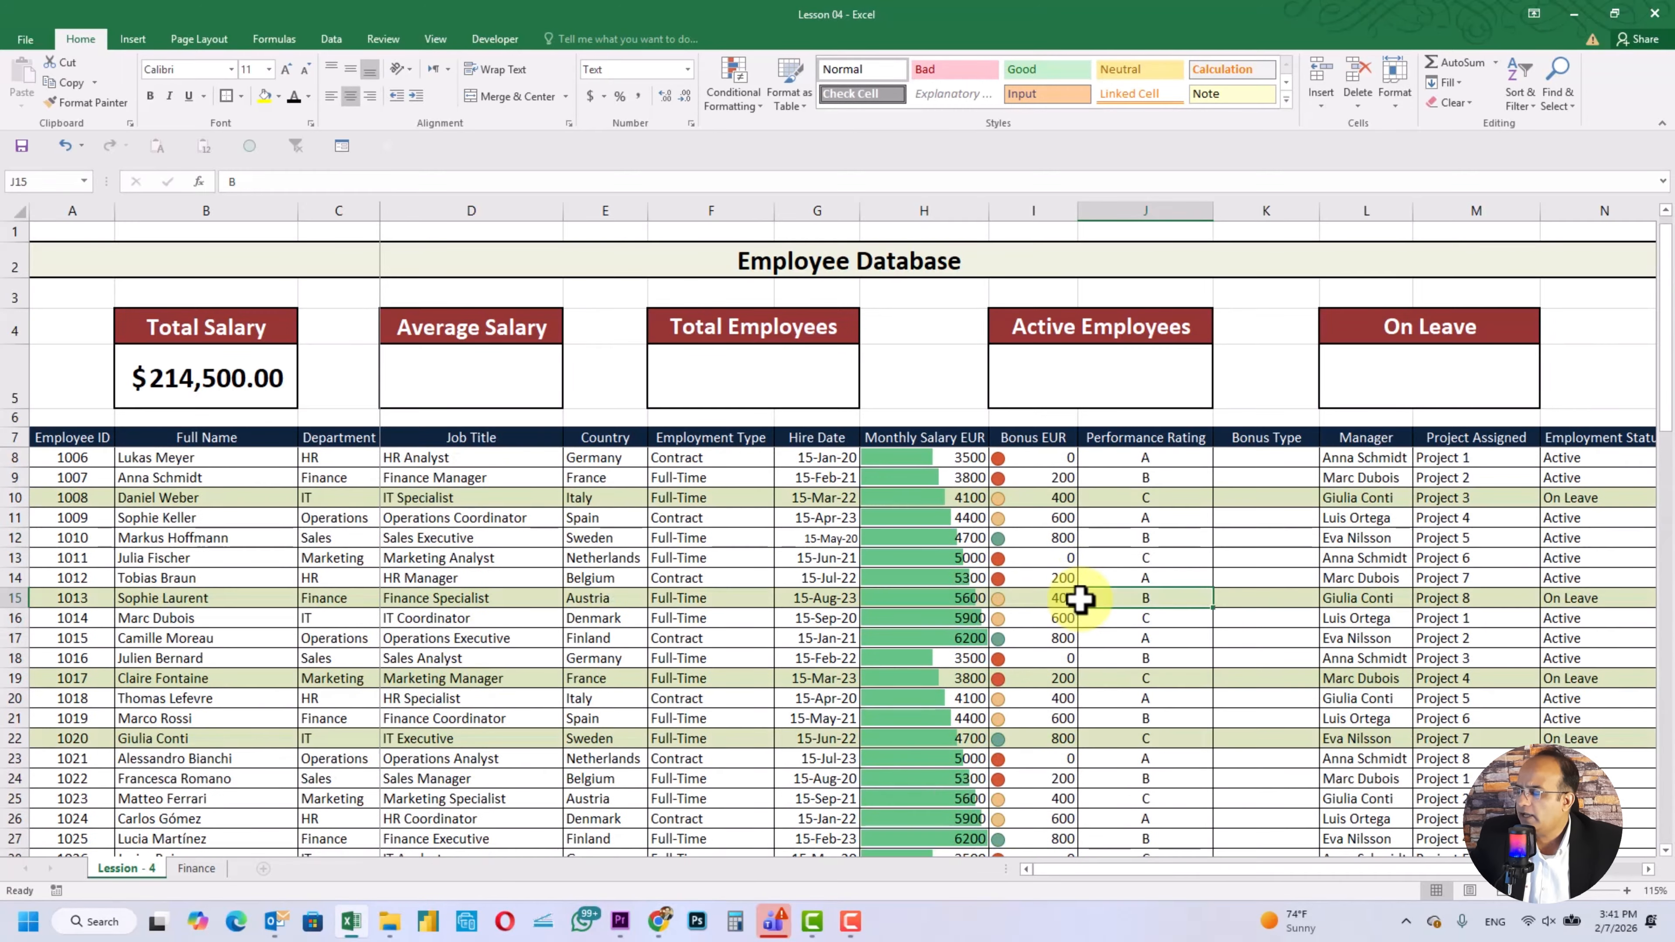
click(974, 456)
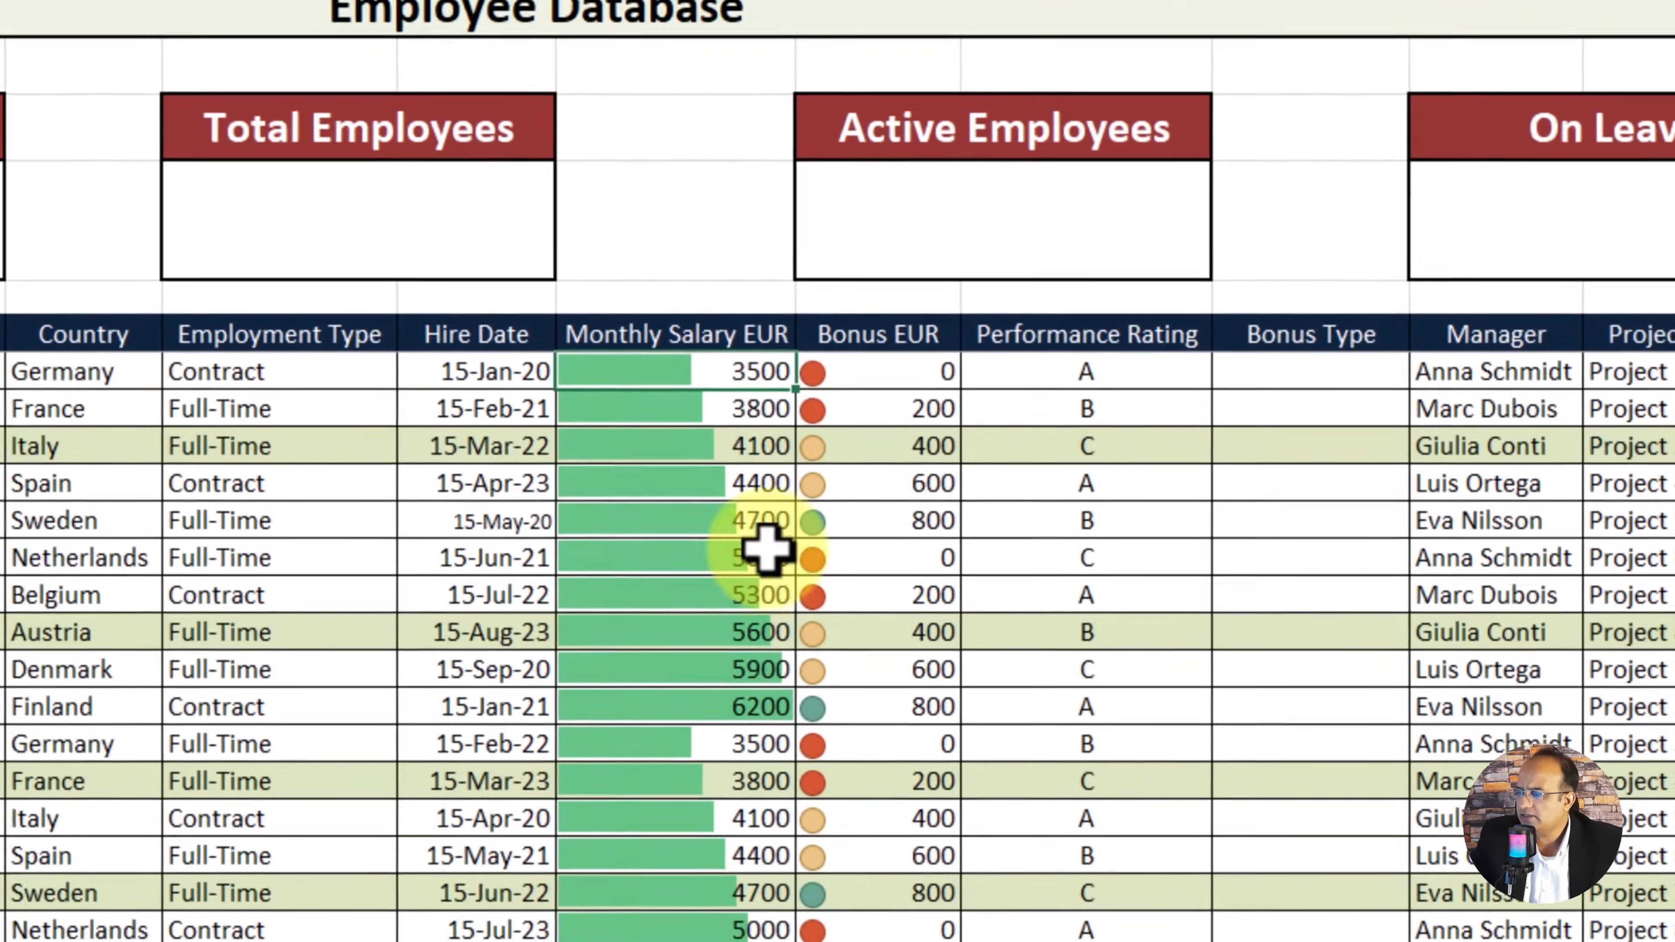
click(976, 558)
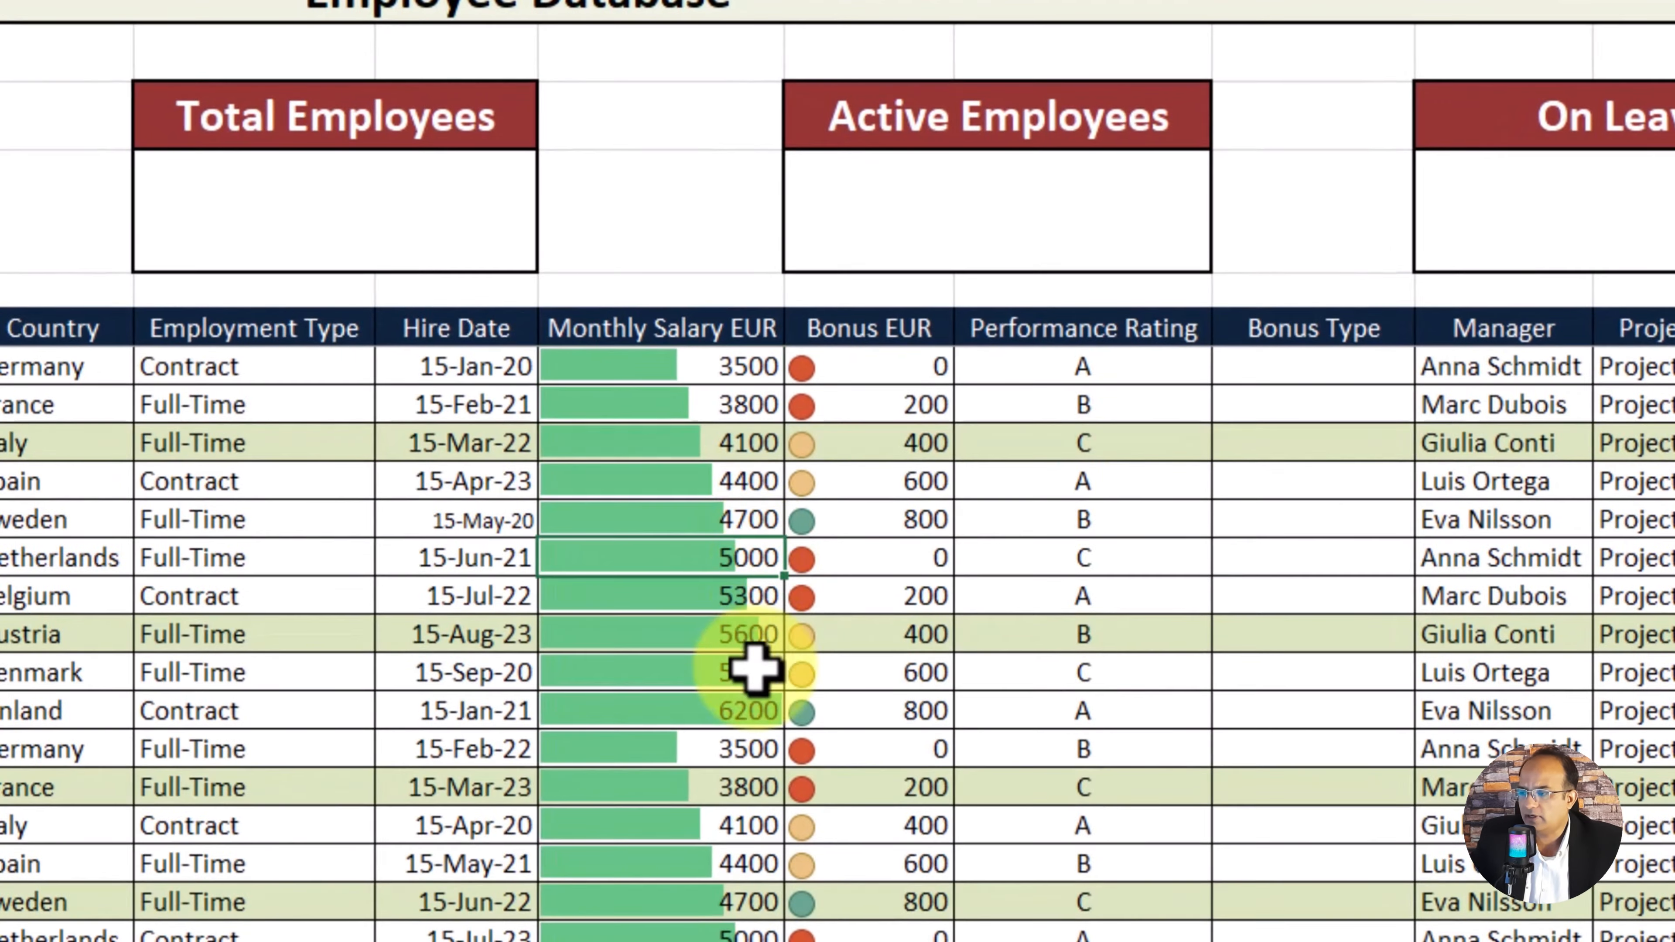
scroll(754, 669, down, 3)
click(765, 749)
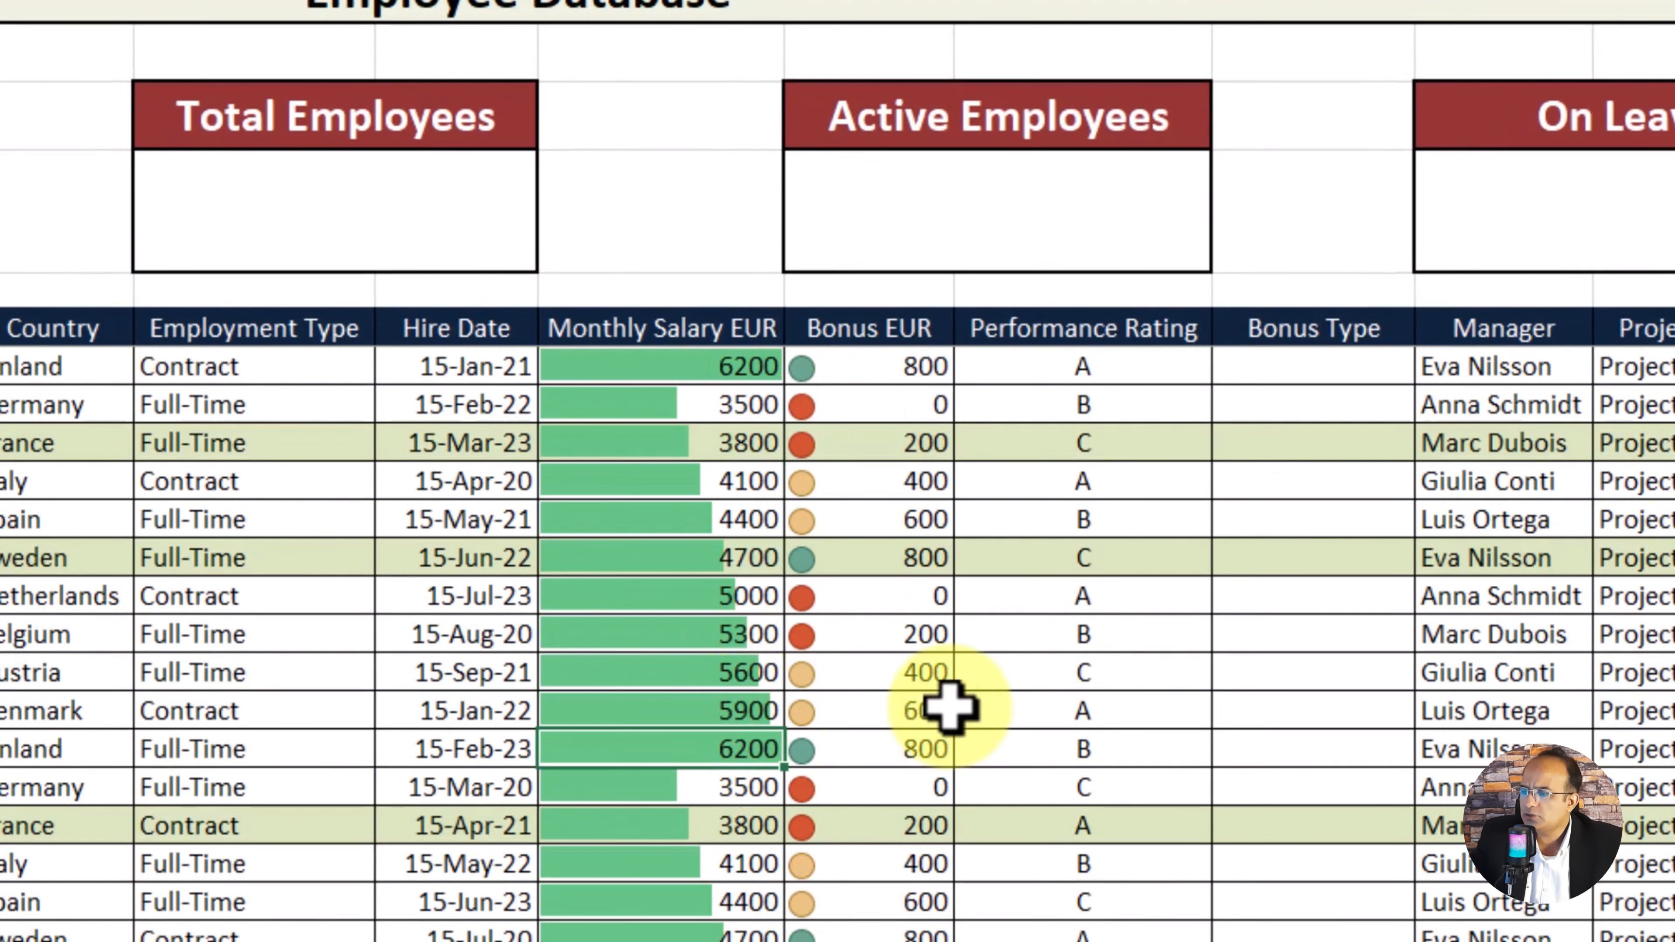
scroll(950, 706, down, 6)
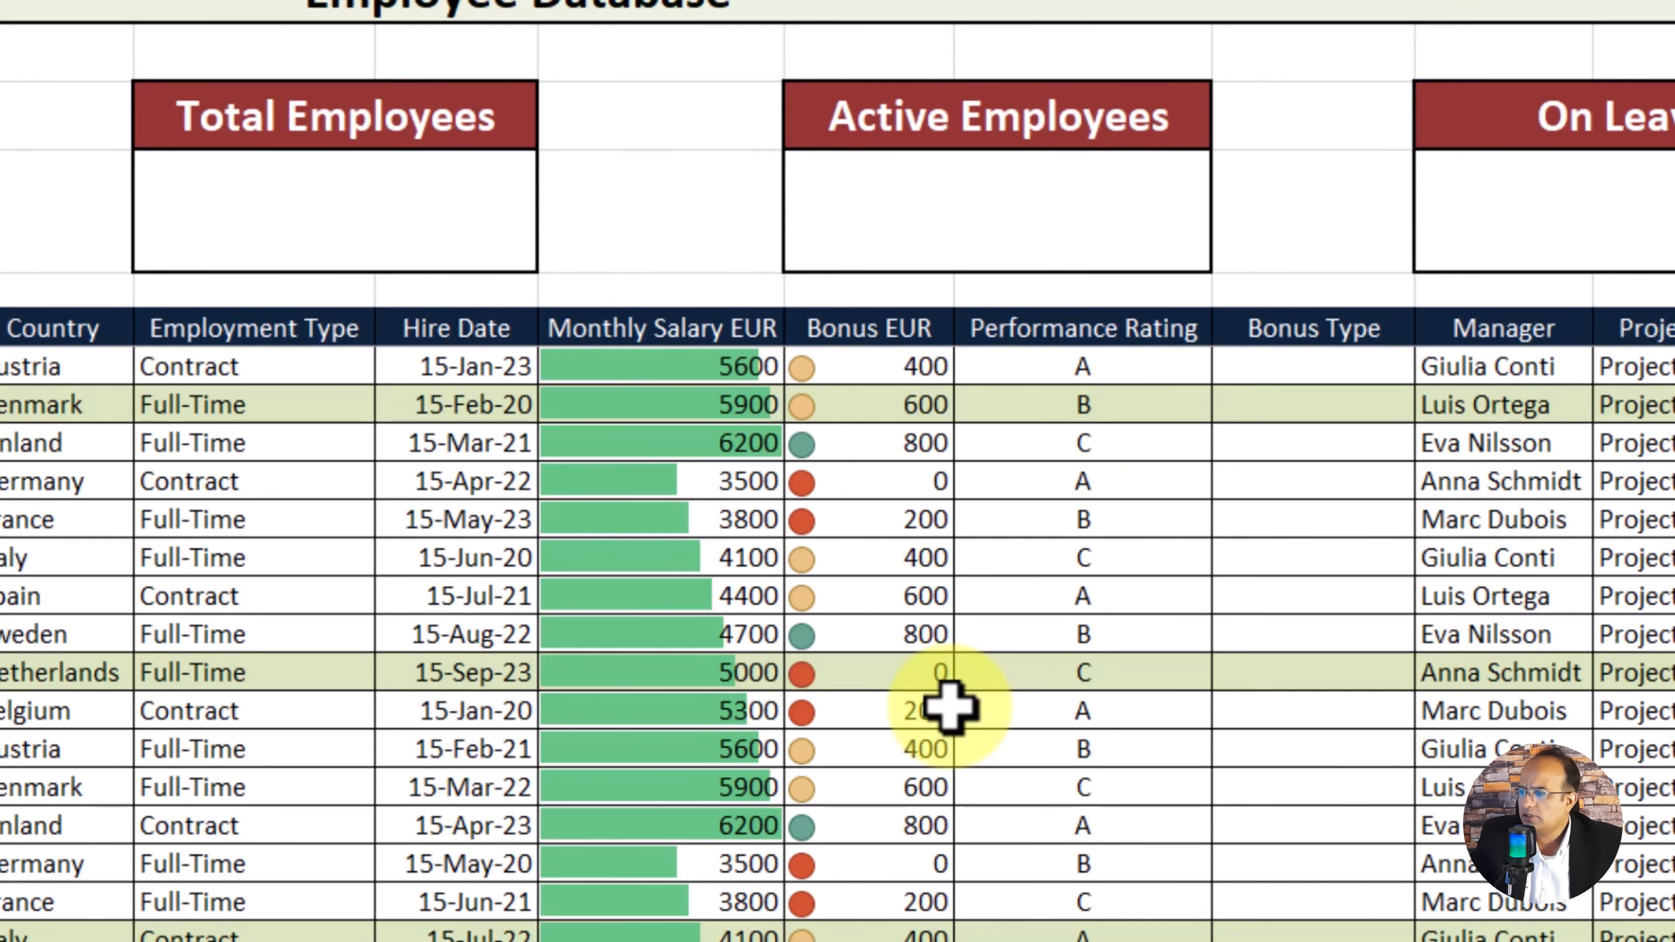
scroll(950, 706, up, 9)
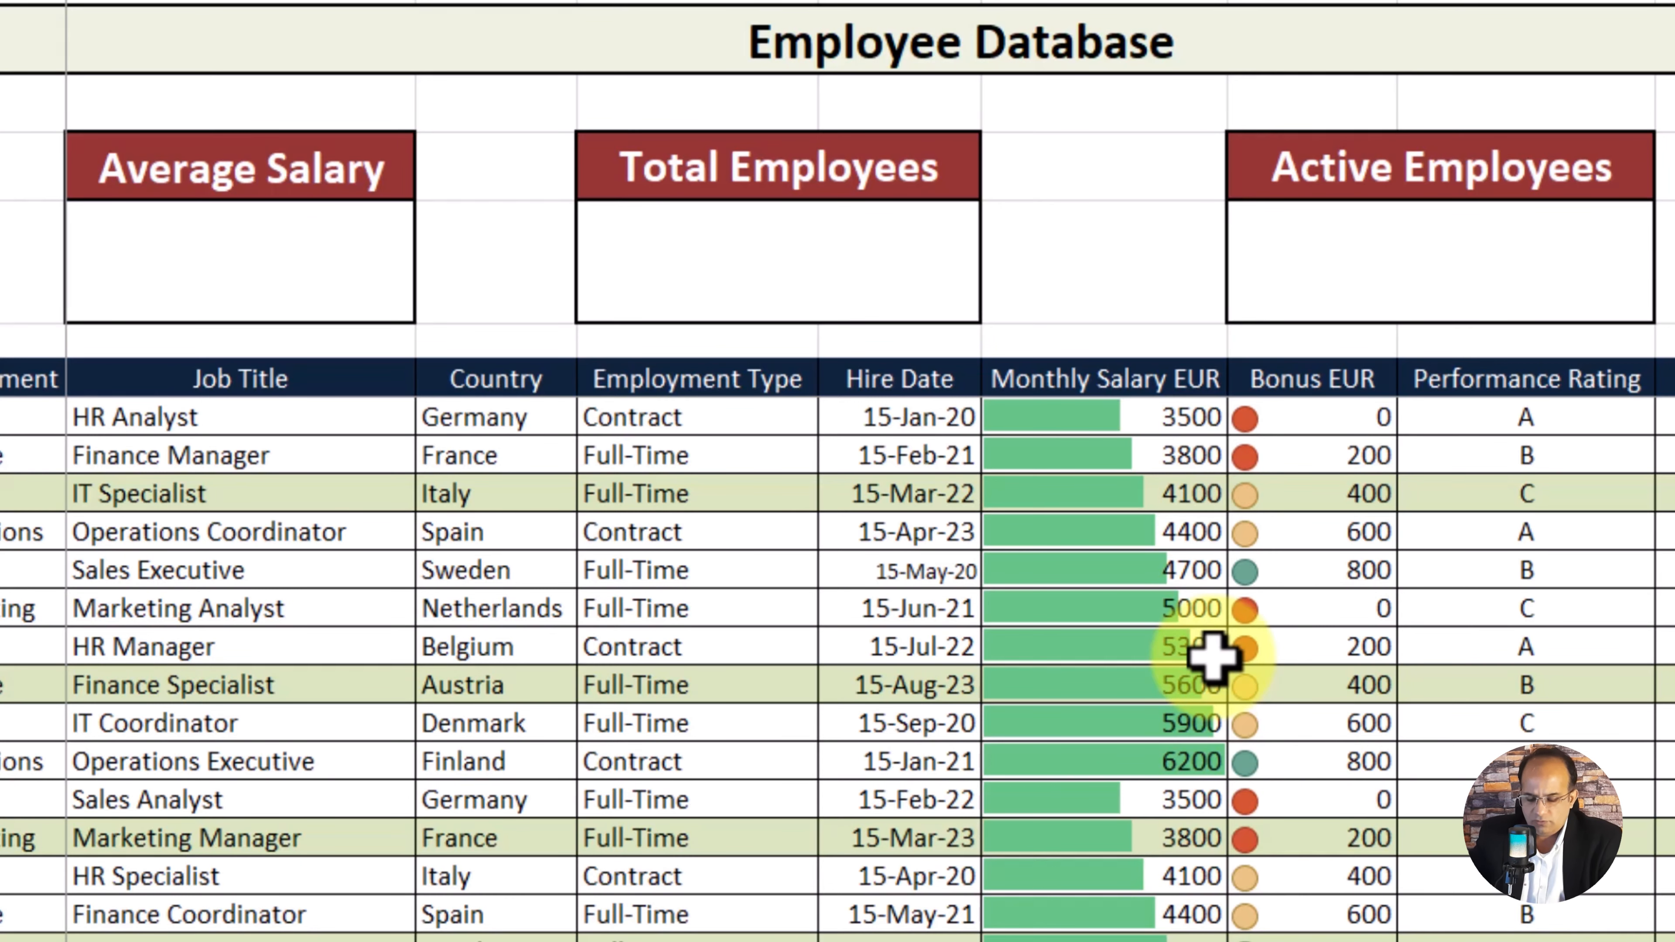
Step: Enter the formula =AVERAGE(H8:H52) in the cell below Average Salary to average all monthly salaries
click(140, 243)
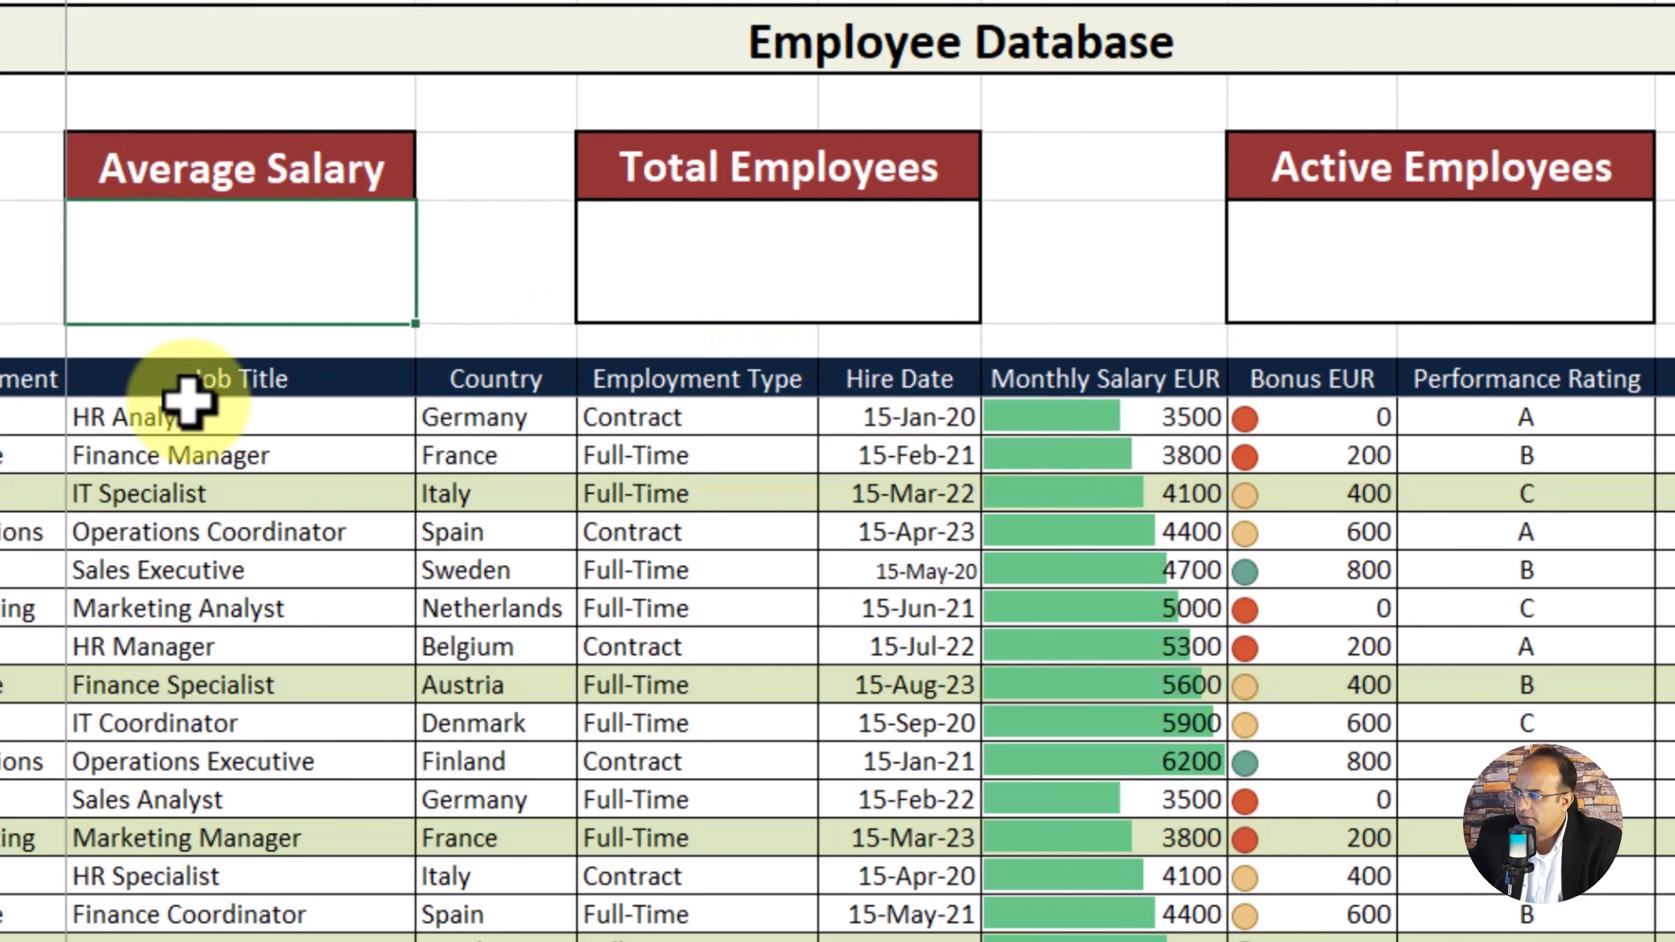
text(=)
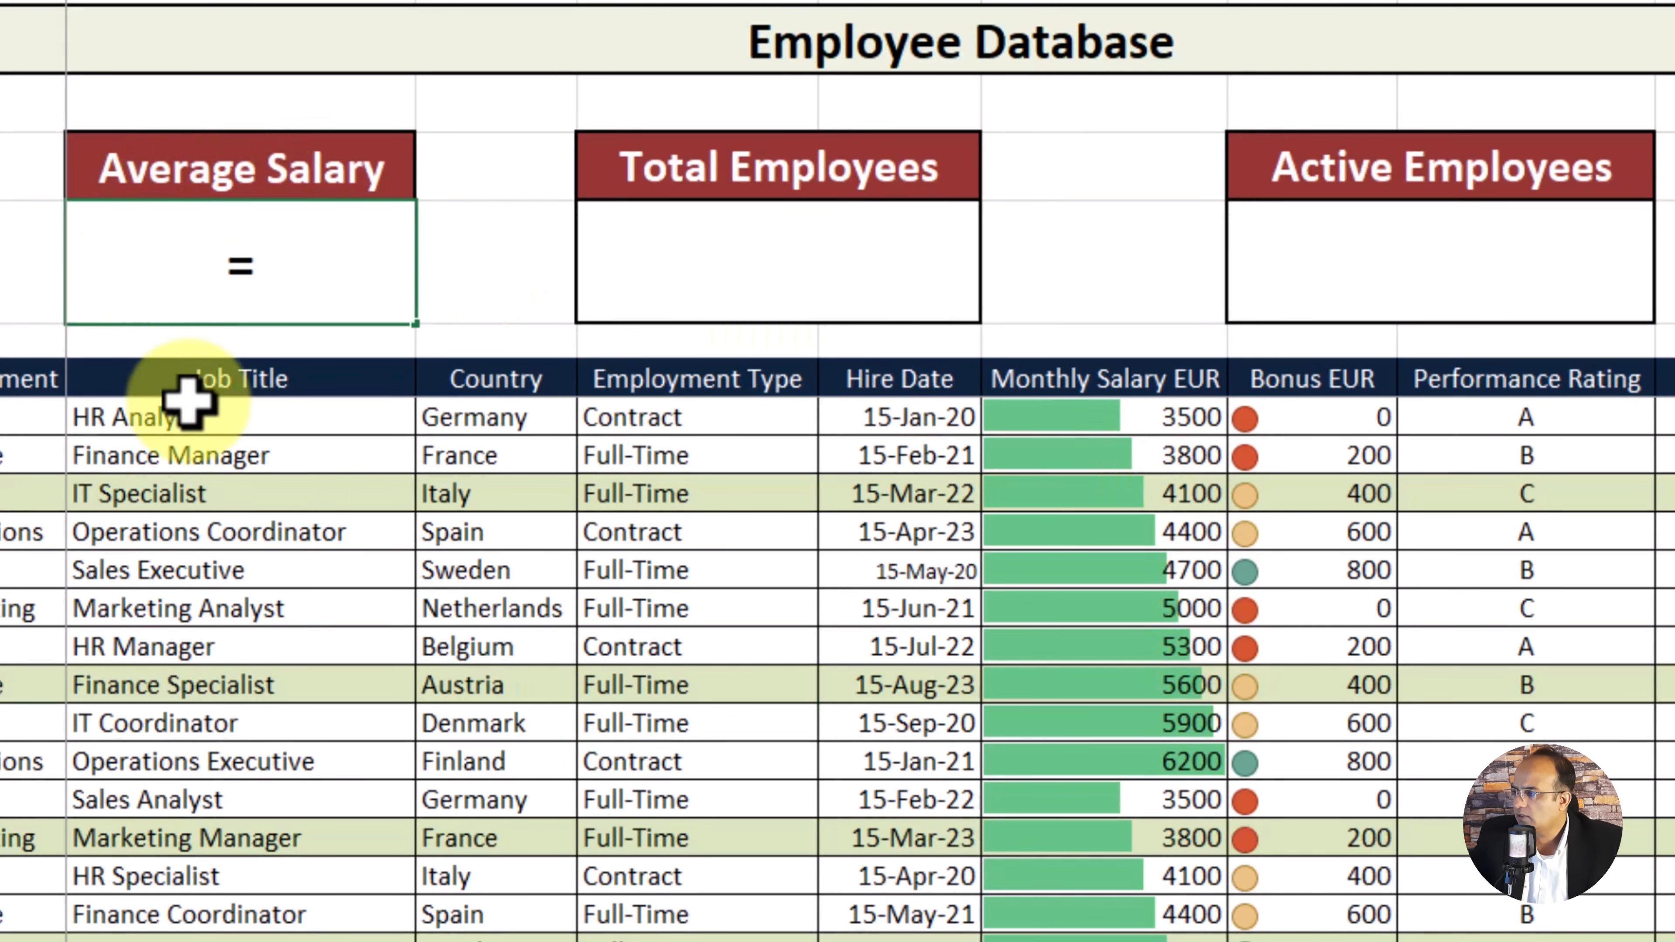
text(av)
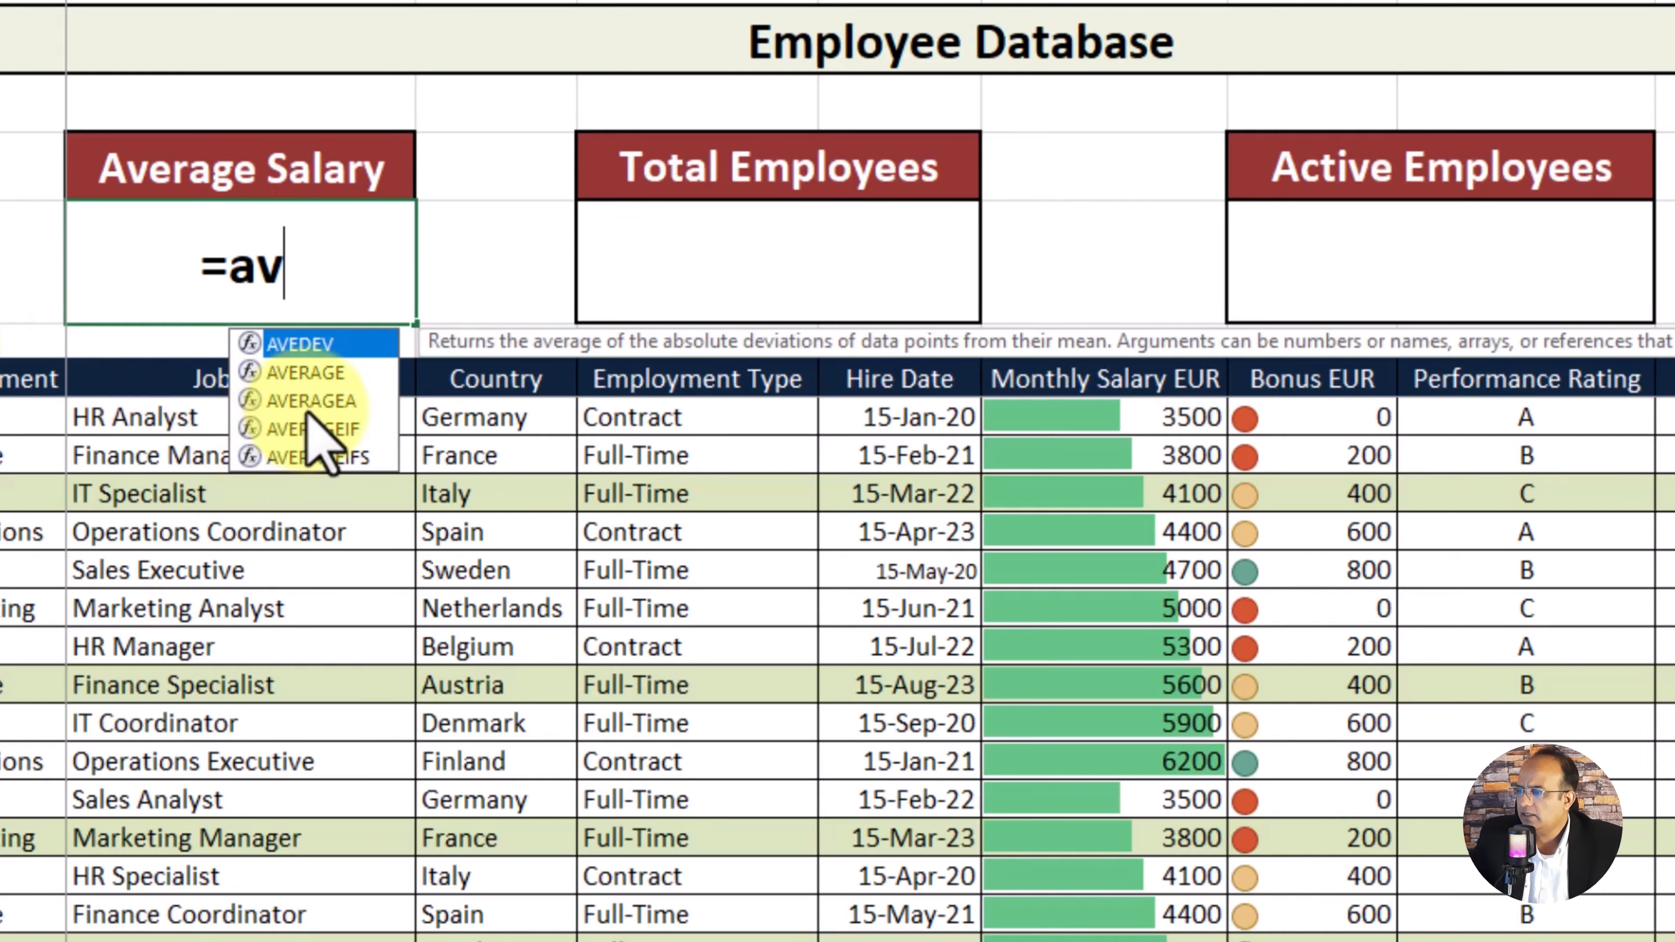
double_click(311, 372)
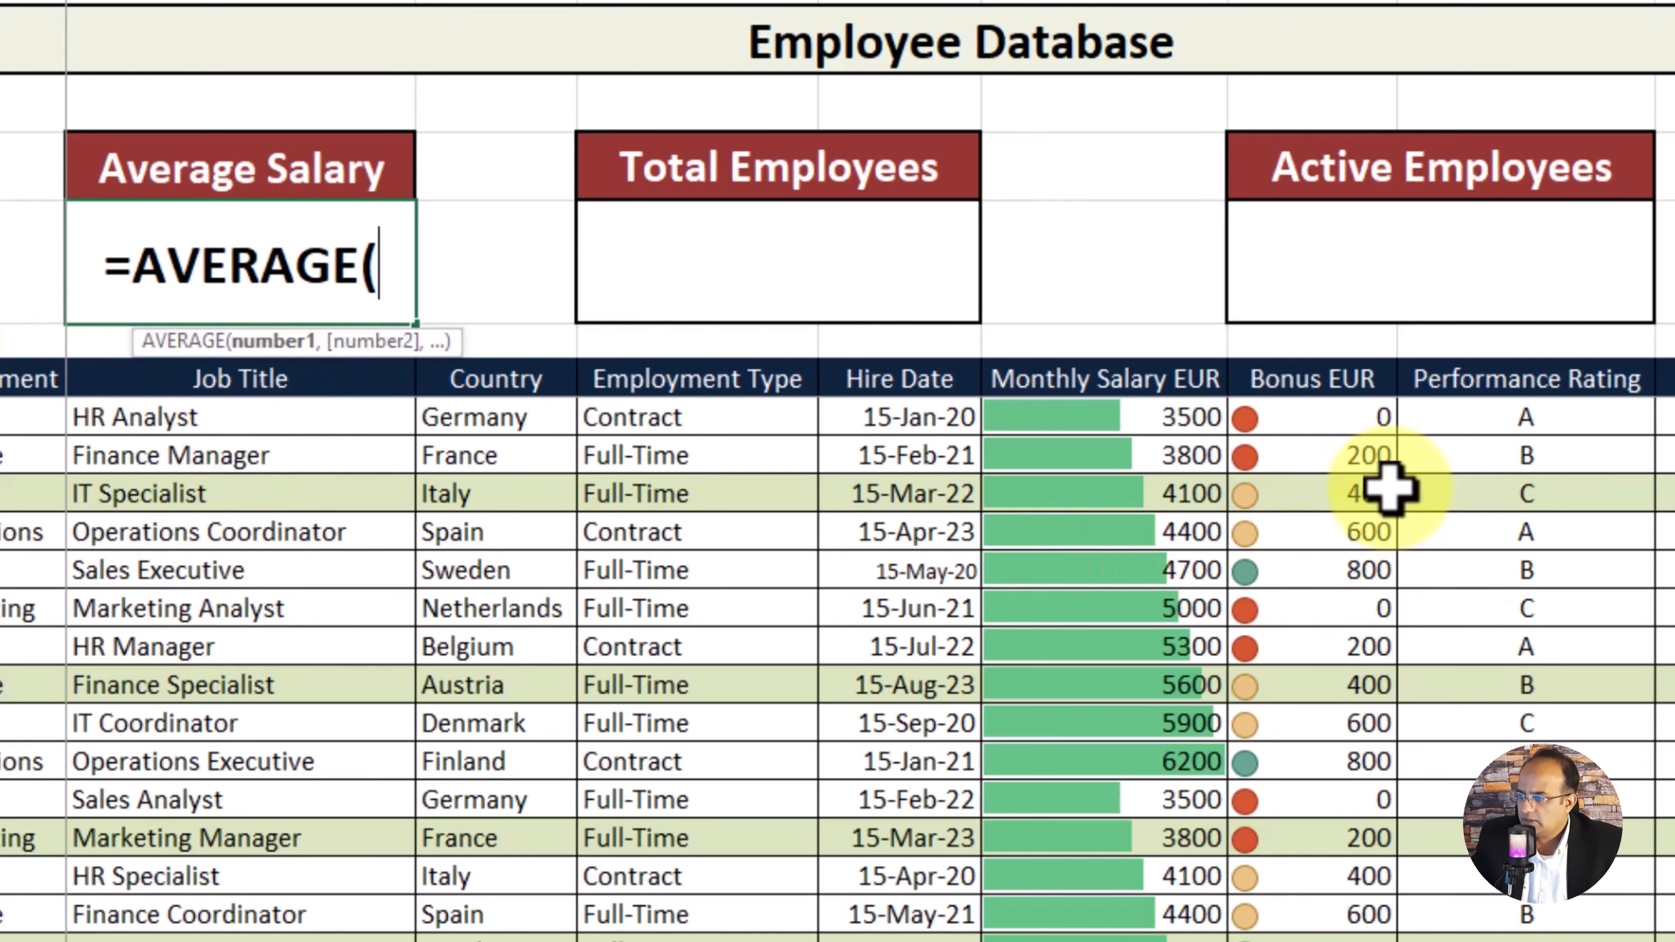
click(1187, 417)
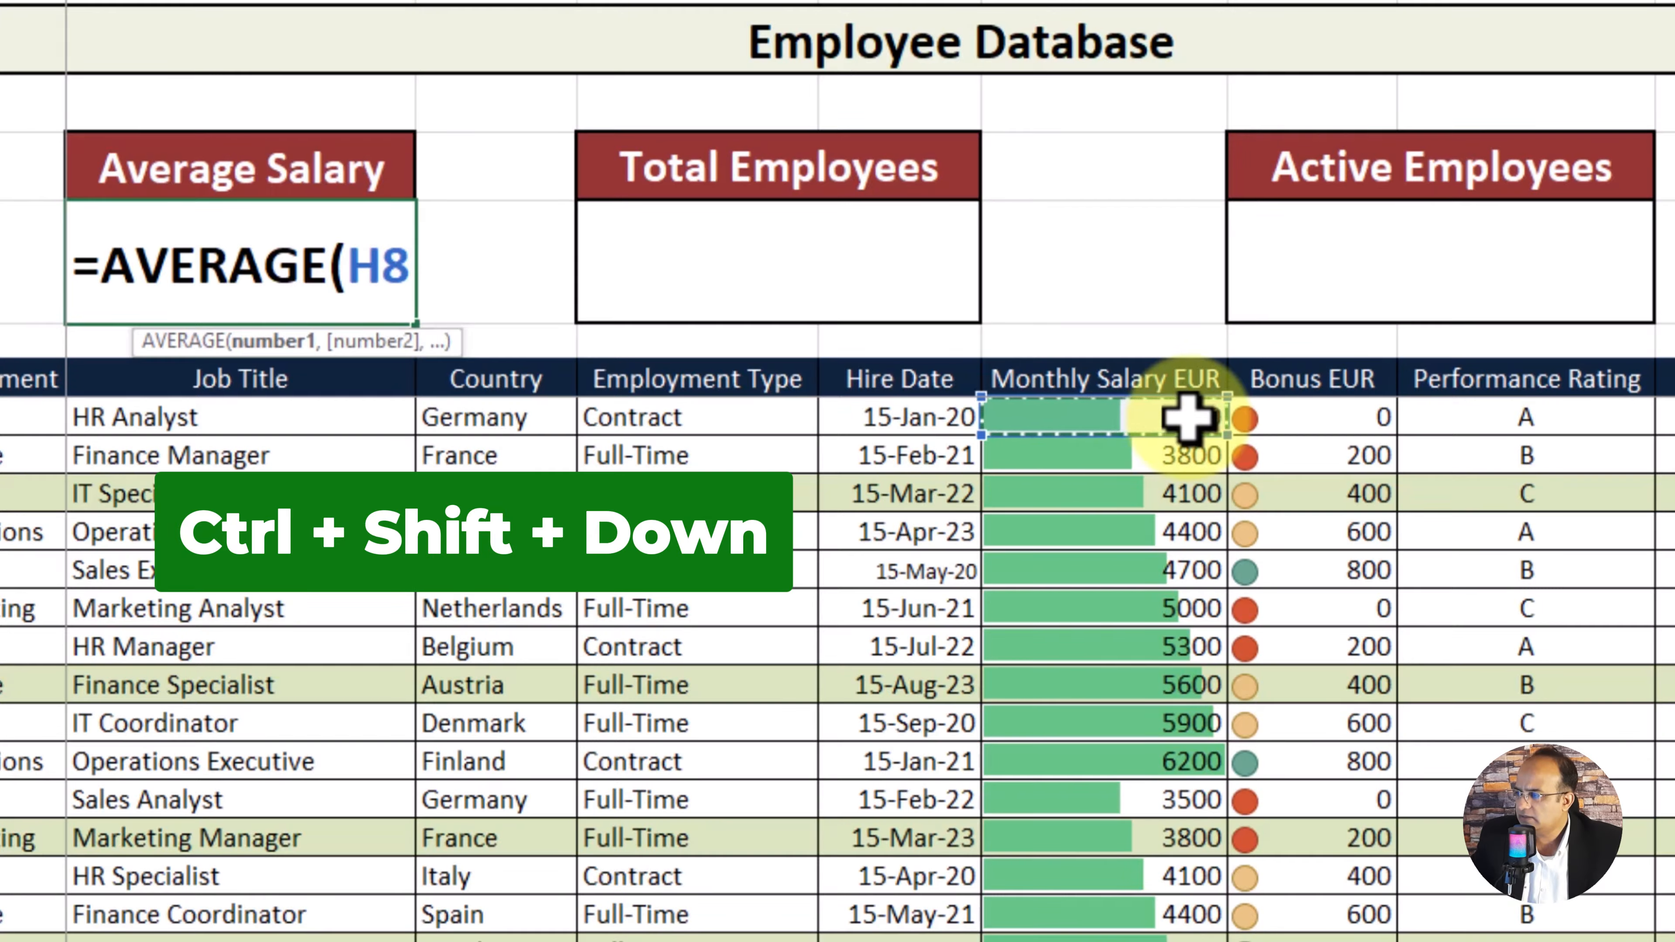
key(ctrl+shift+Down)
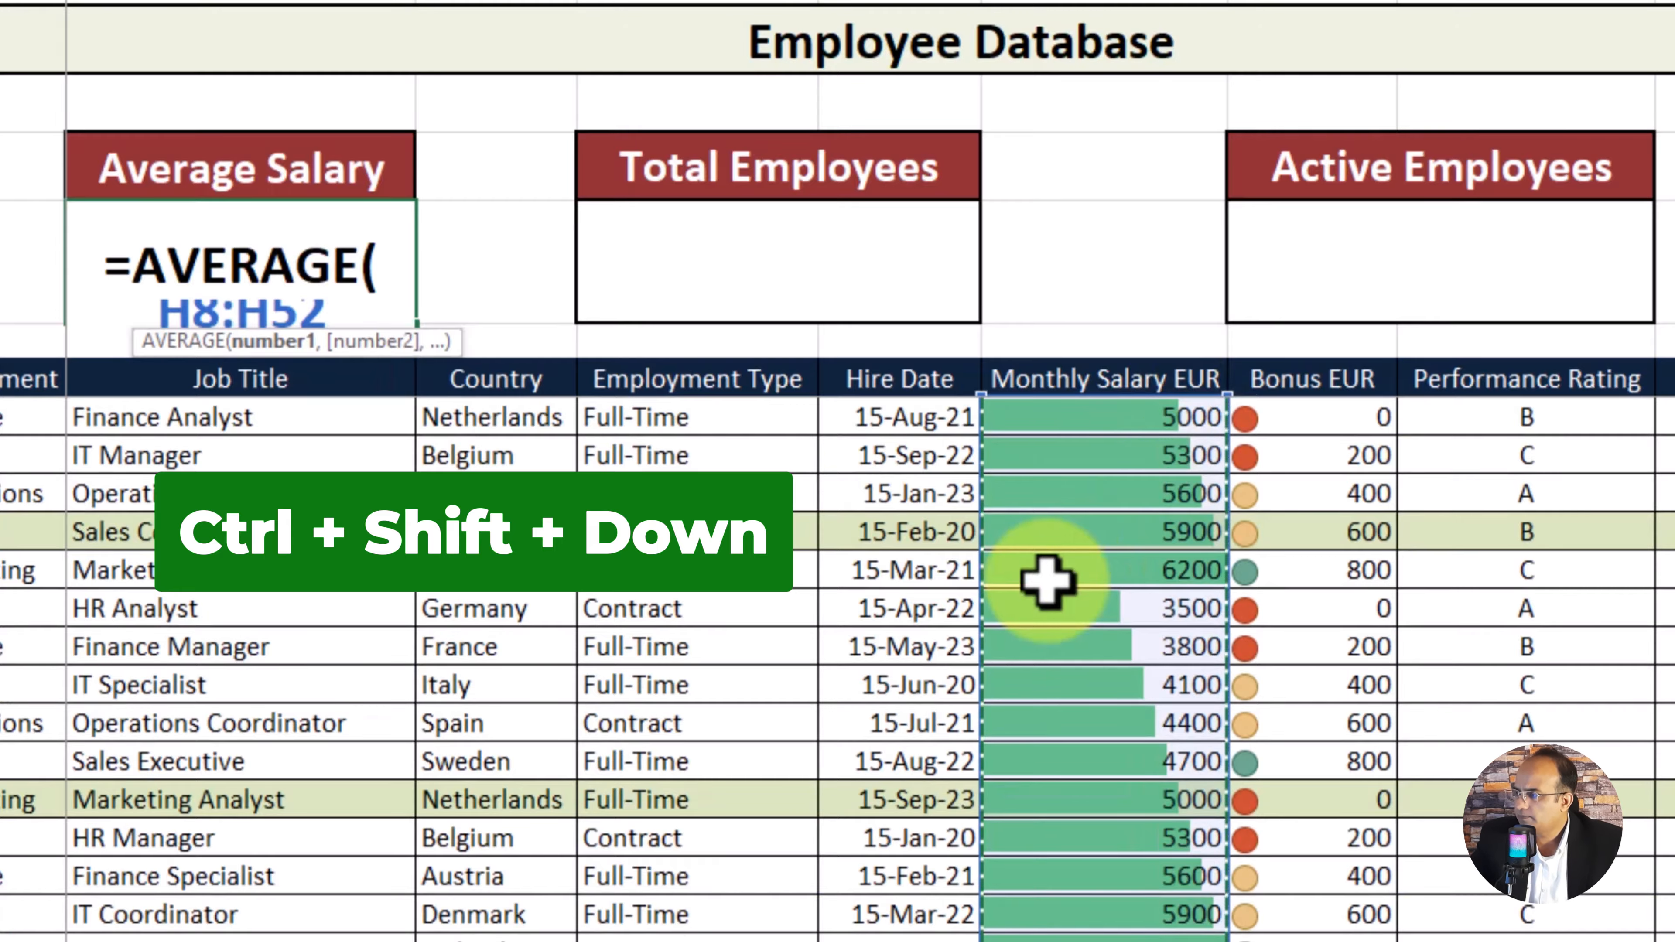
text())
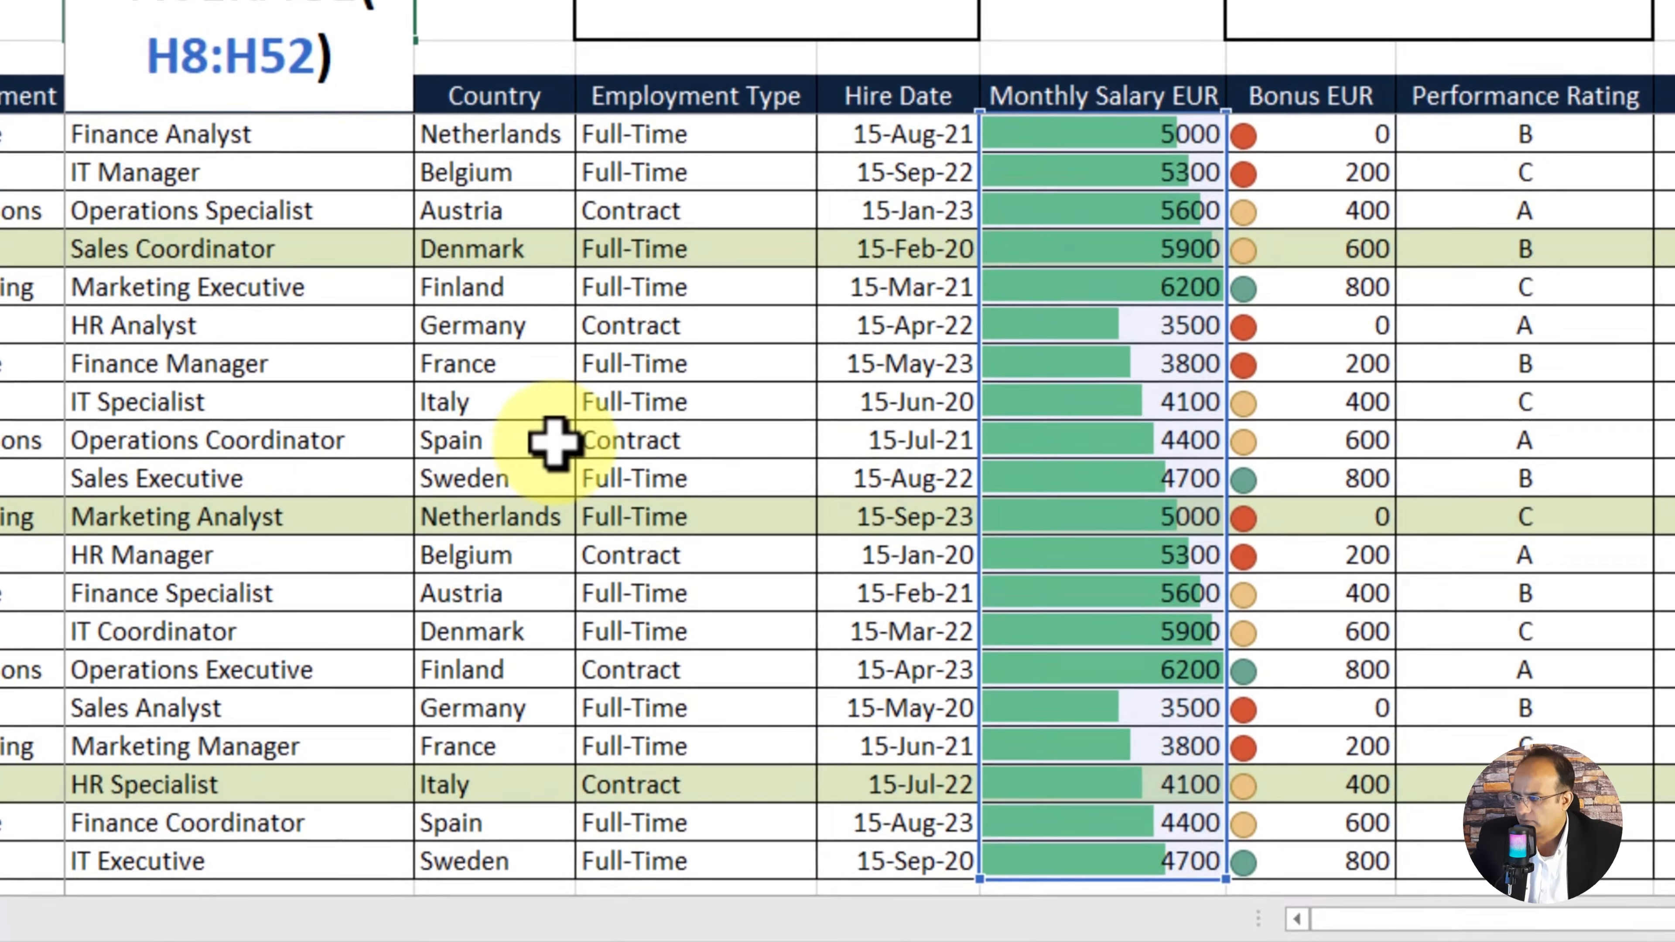
key(Return)
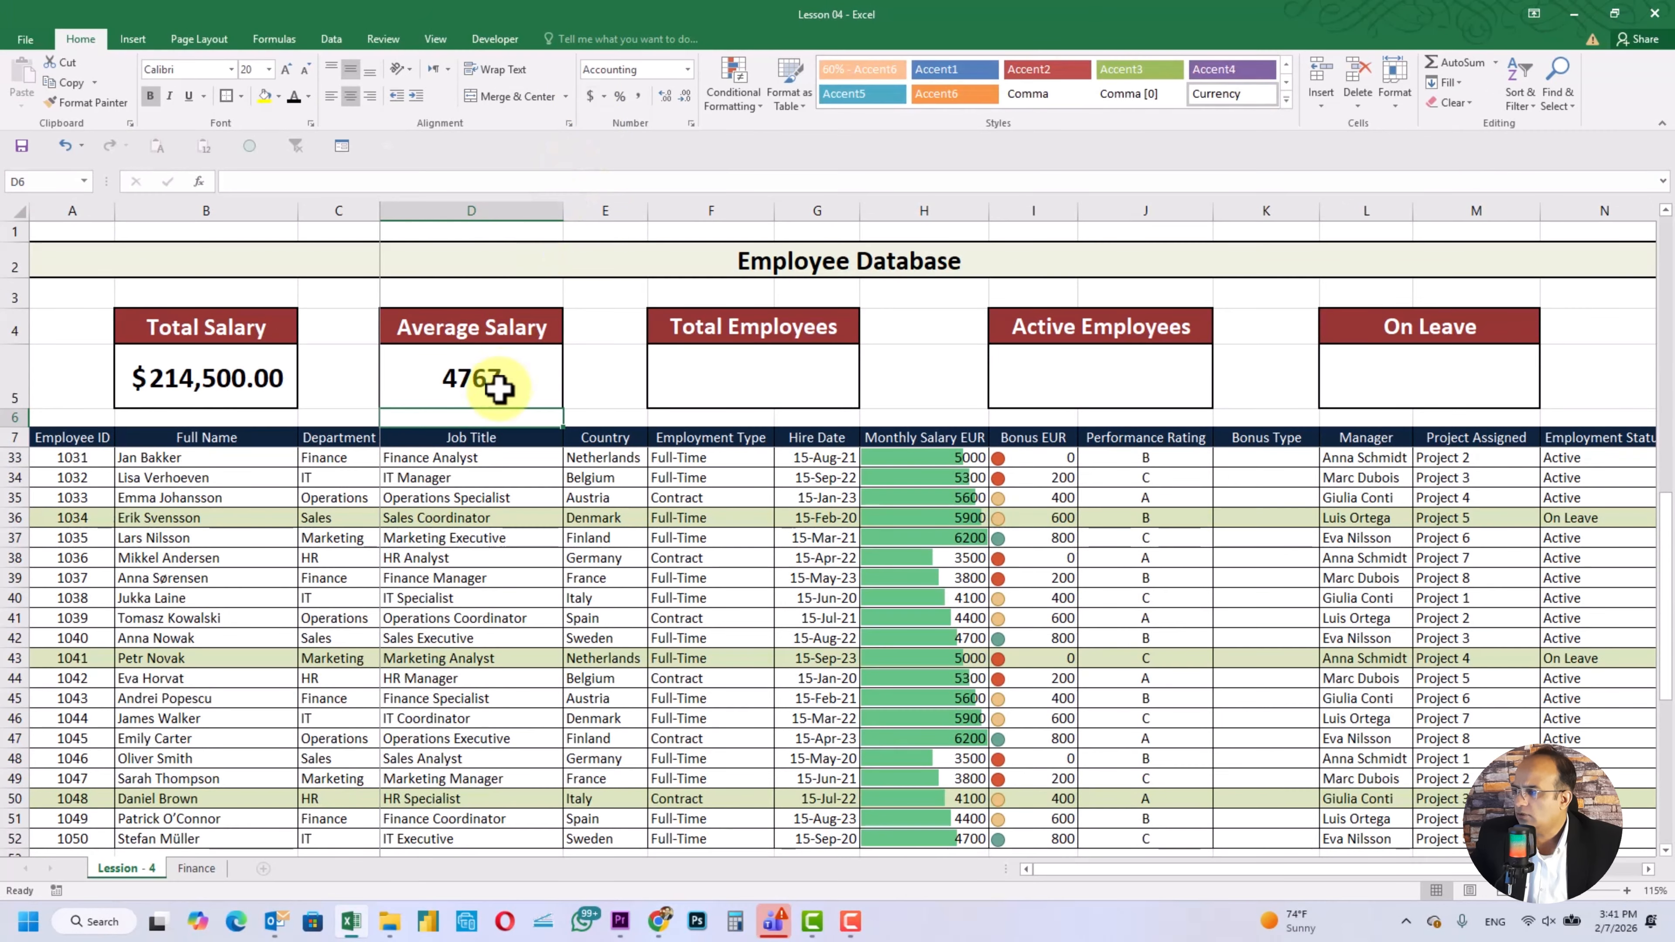
Step: Apply the dollar accounting number format to the Average Salary result in D5
click(480, 375)
click(590, 97)
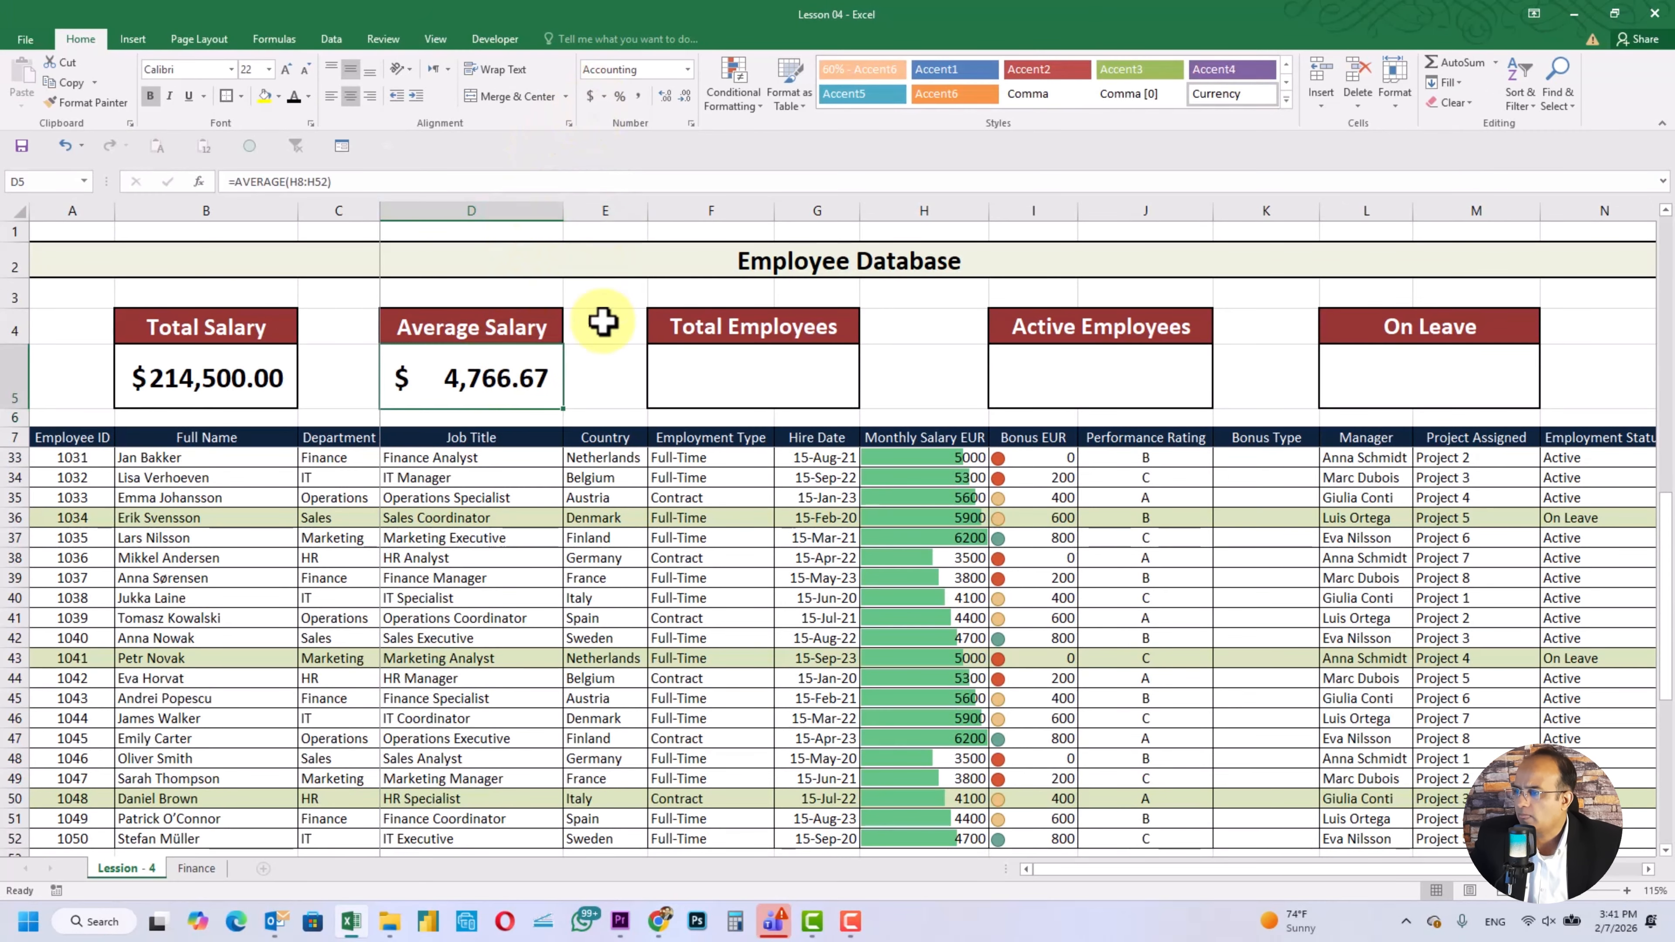
click(655, 385)
click(1192, 586)
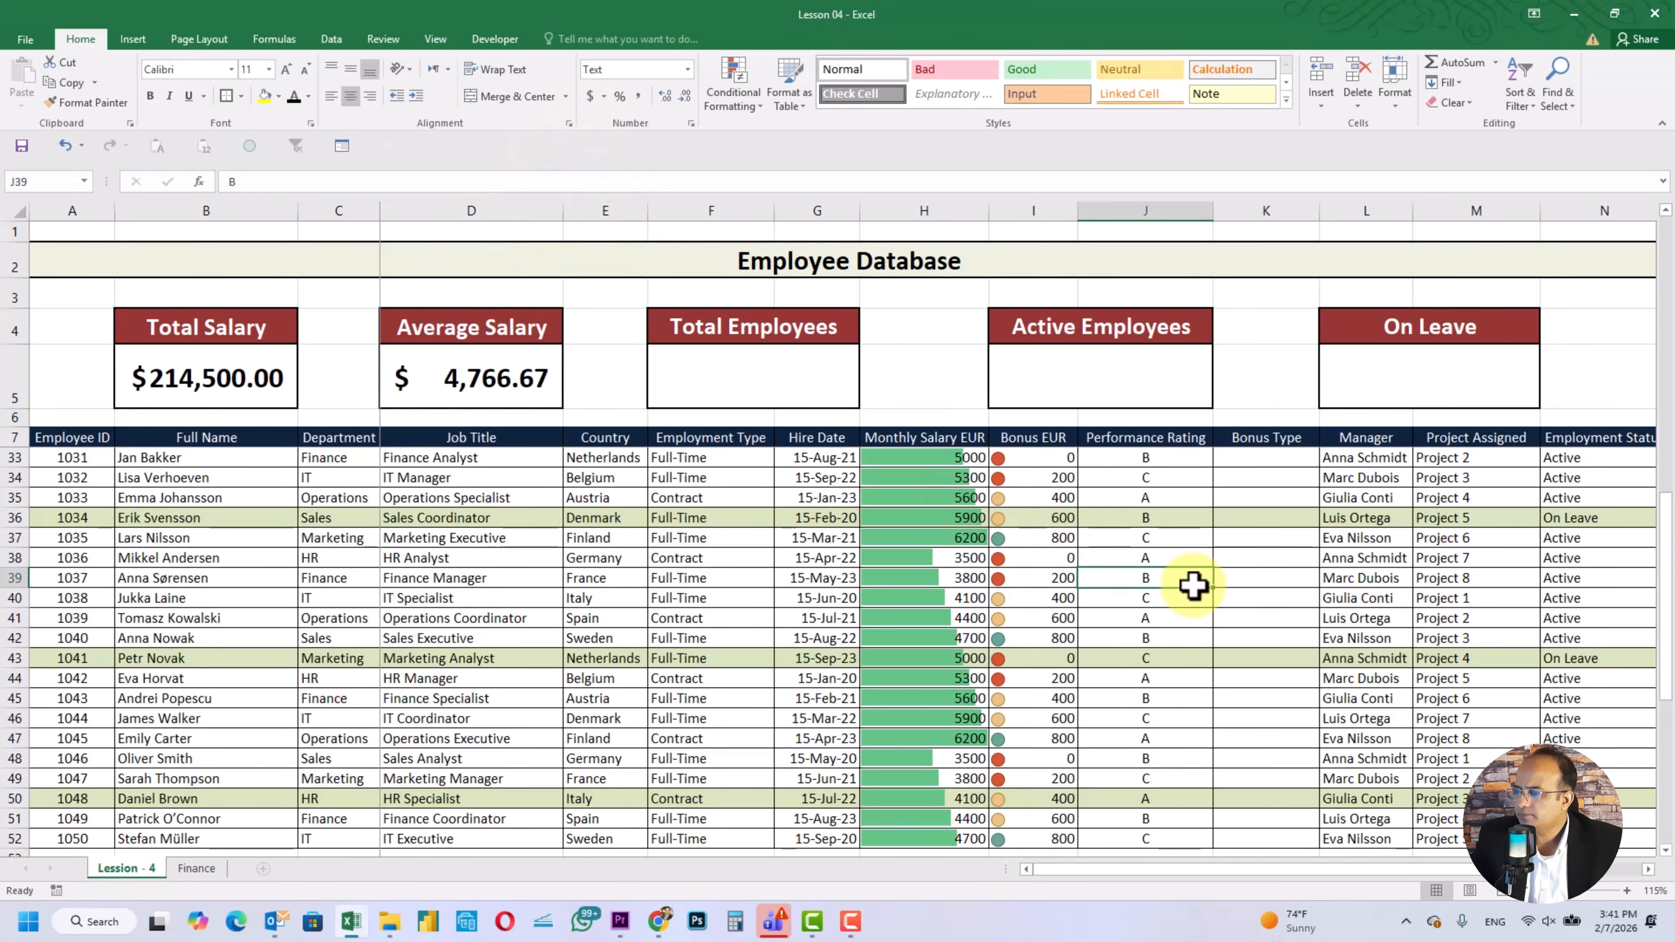
Step: Look through the employee records from the first row down the table and back
scroll(1283, 582, up, 8)
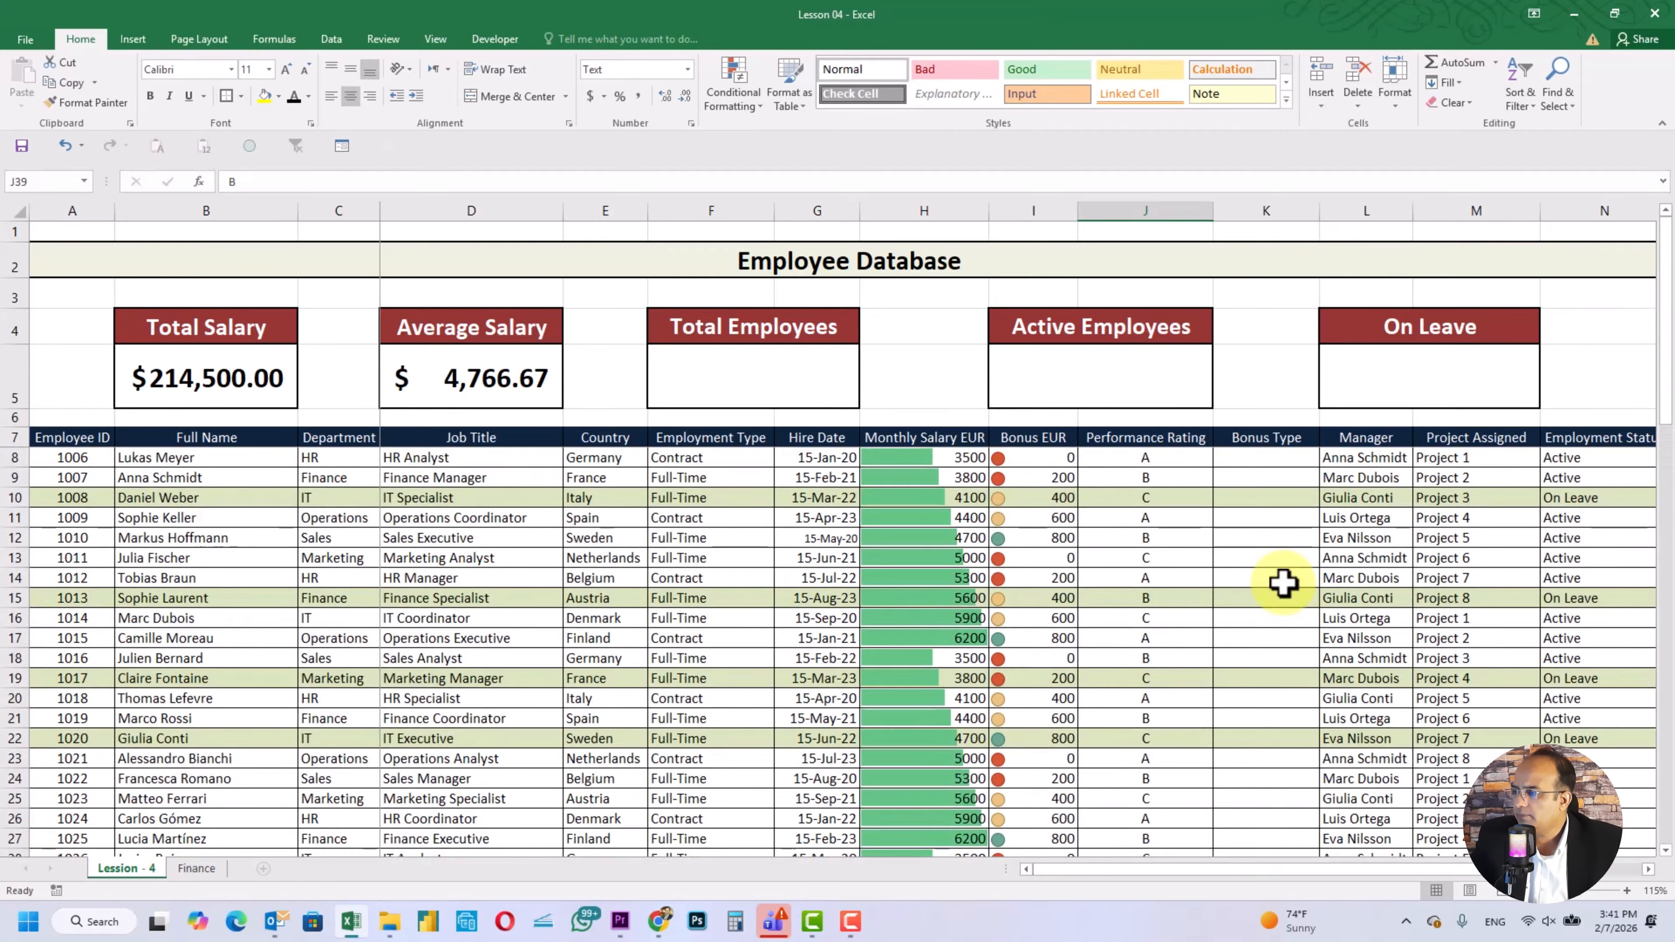
scroll(1282, 582, down, 15)
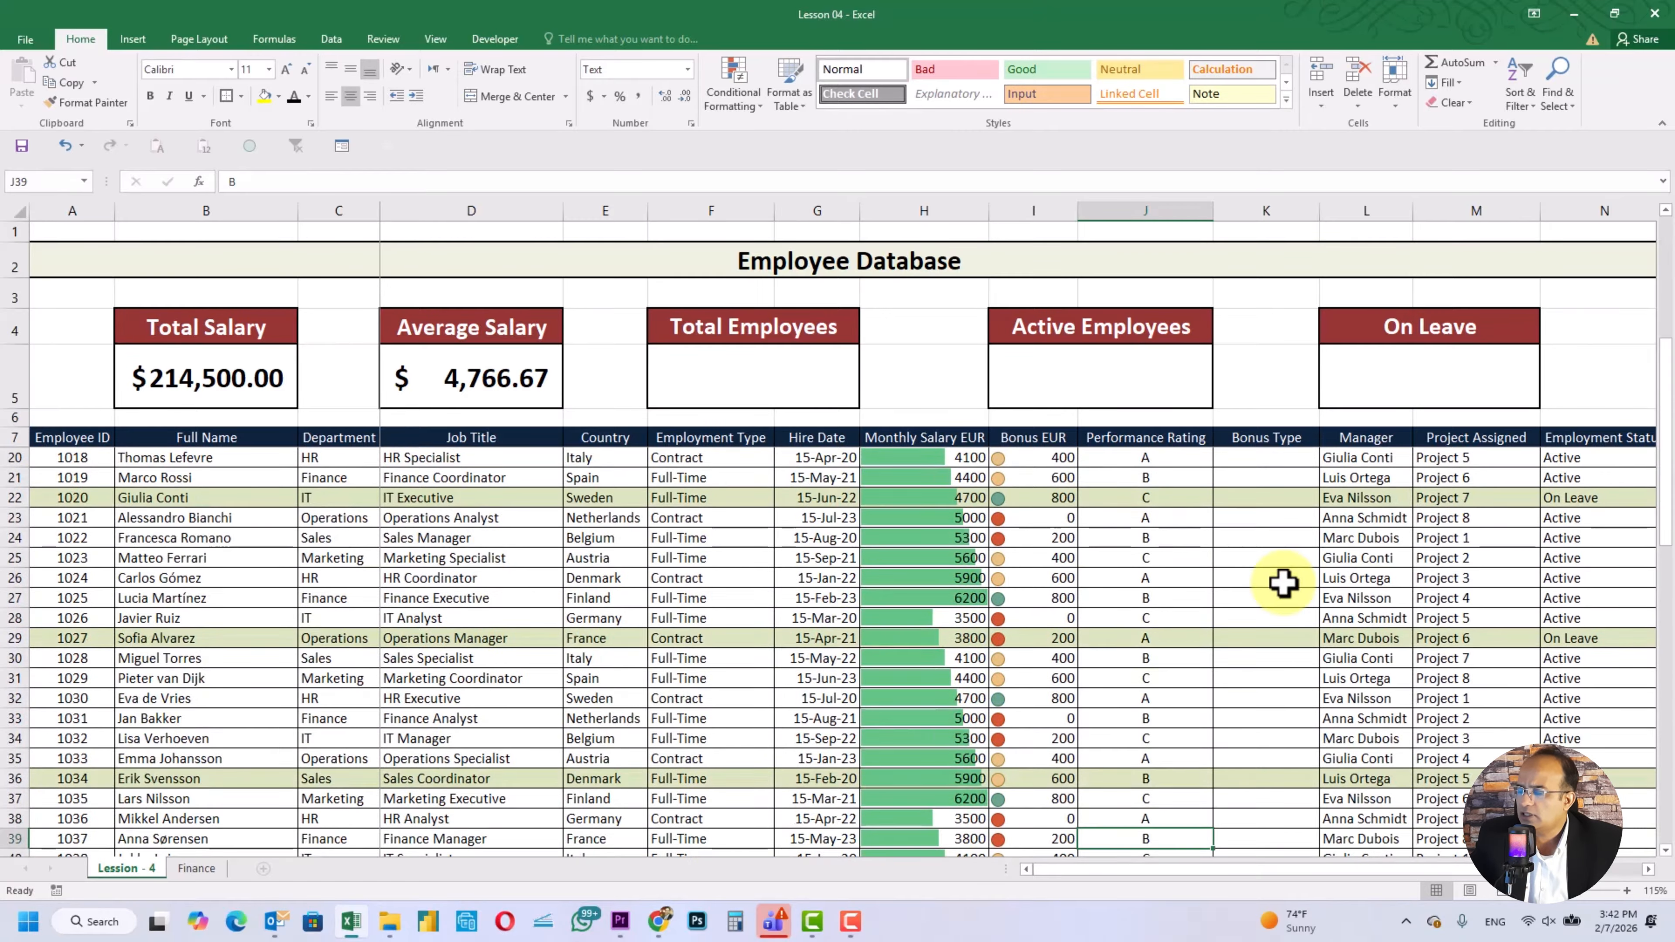
scroll(1283, 582, up, 15)
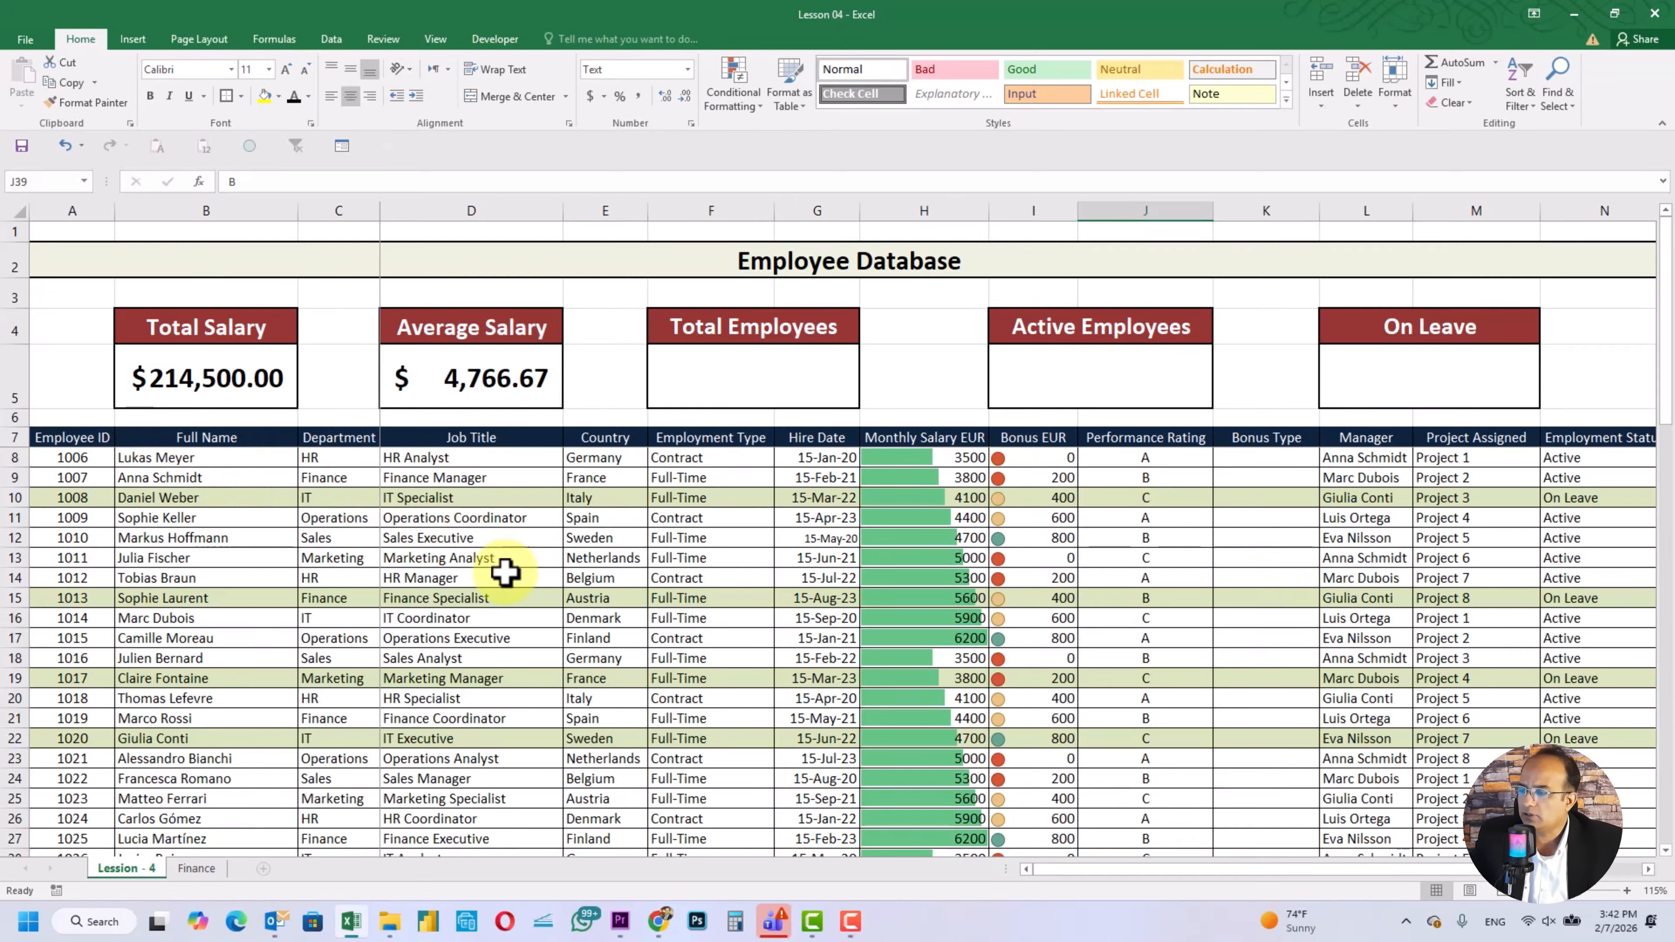
scroll(505, 571, down, 11)
scroll(505, 571, up, 11)
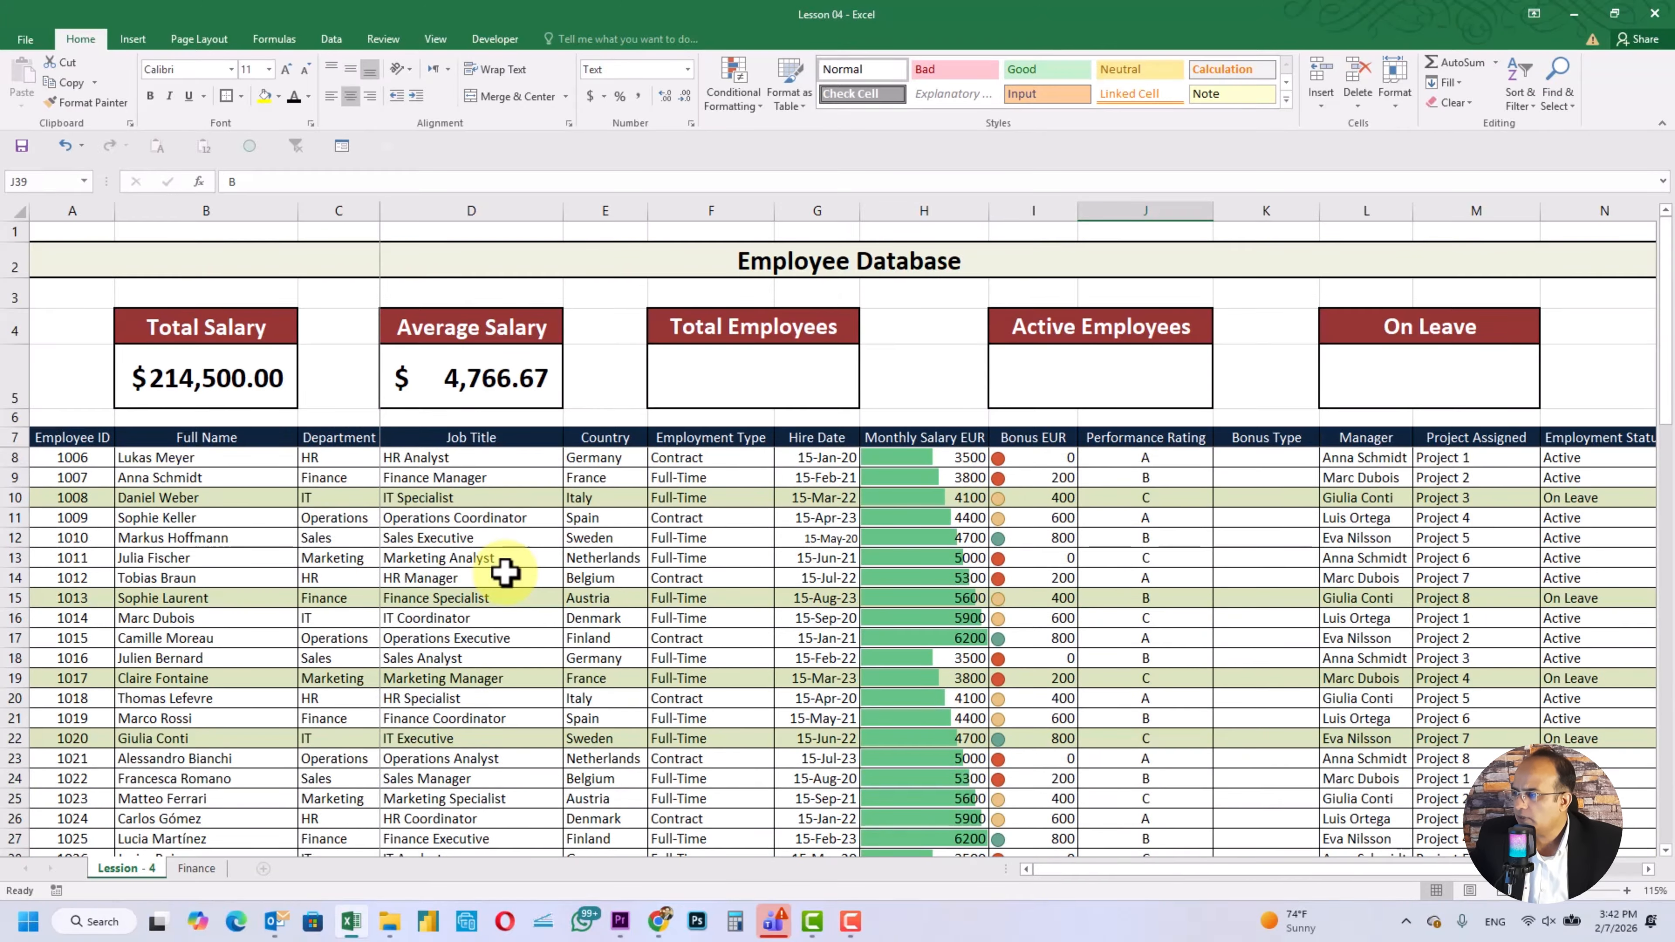
Step: Enter the formula =COUNTA(B8:B52) in the cell below Total Employees to count the entries in the Full Name column
click(699, 413)
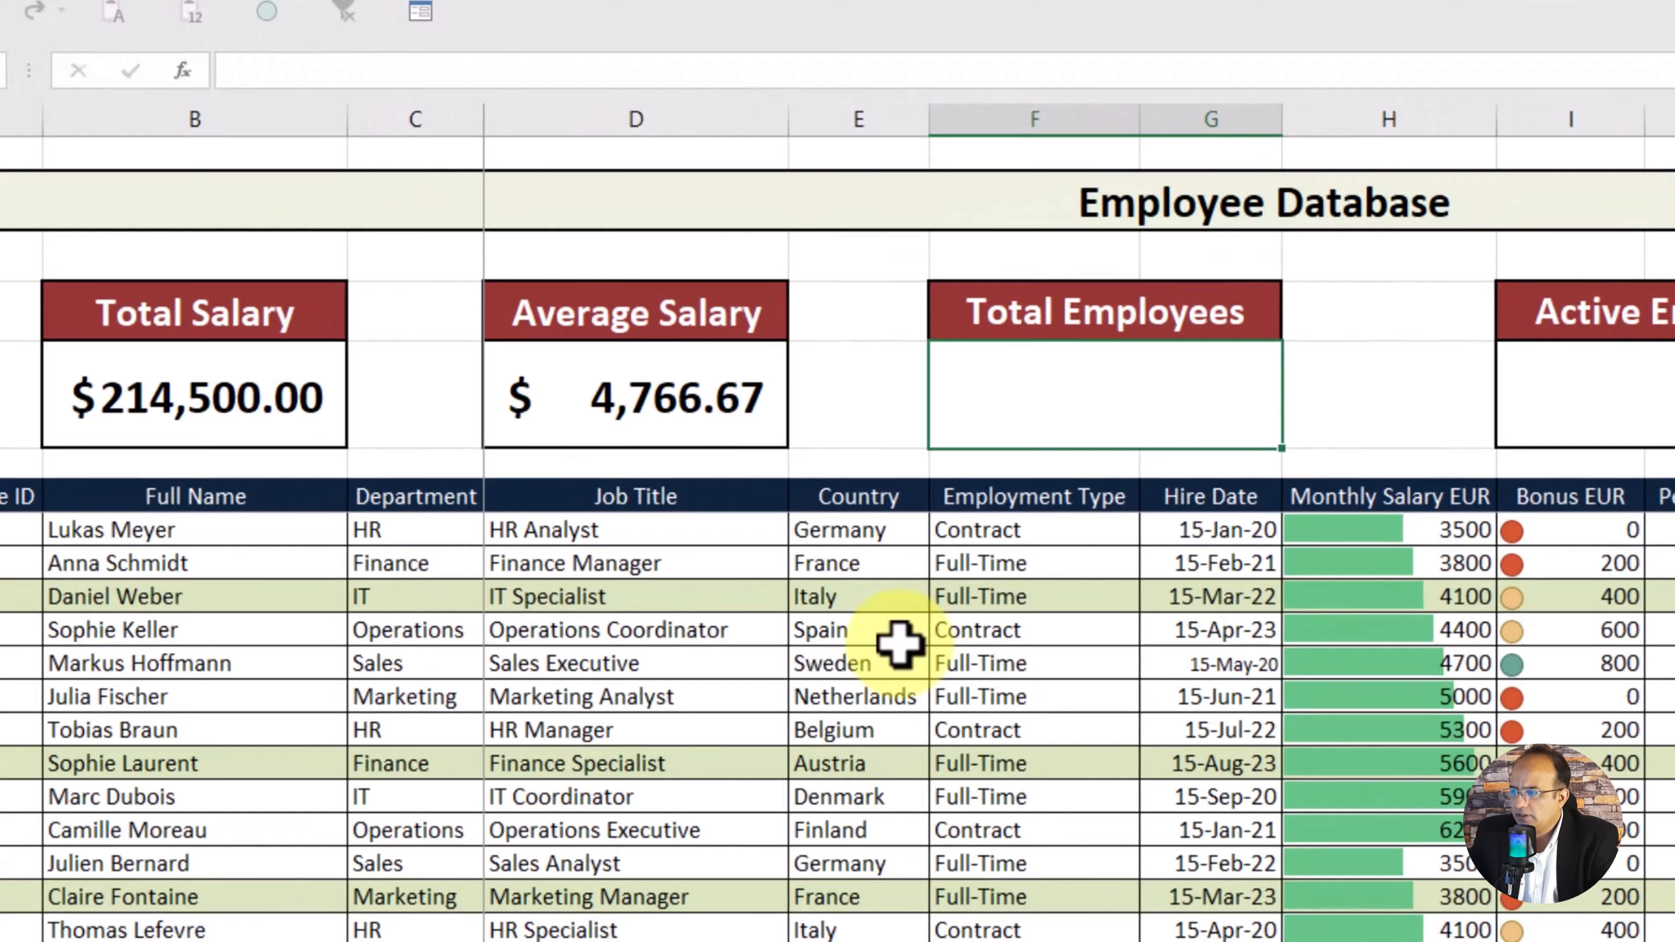
text(=)
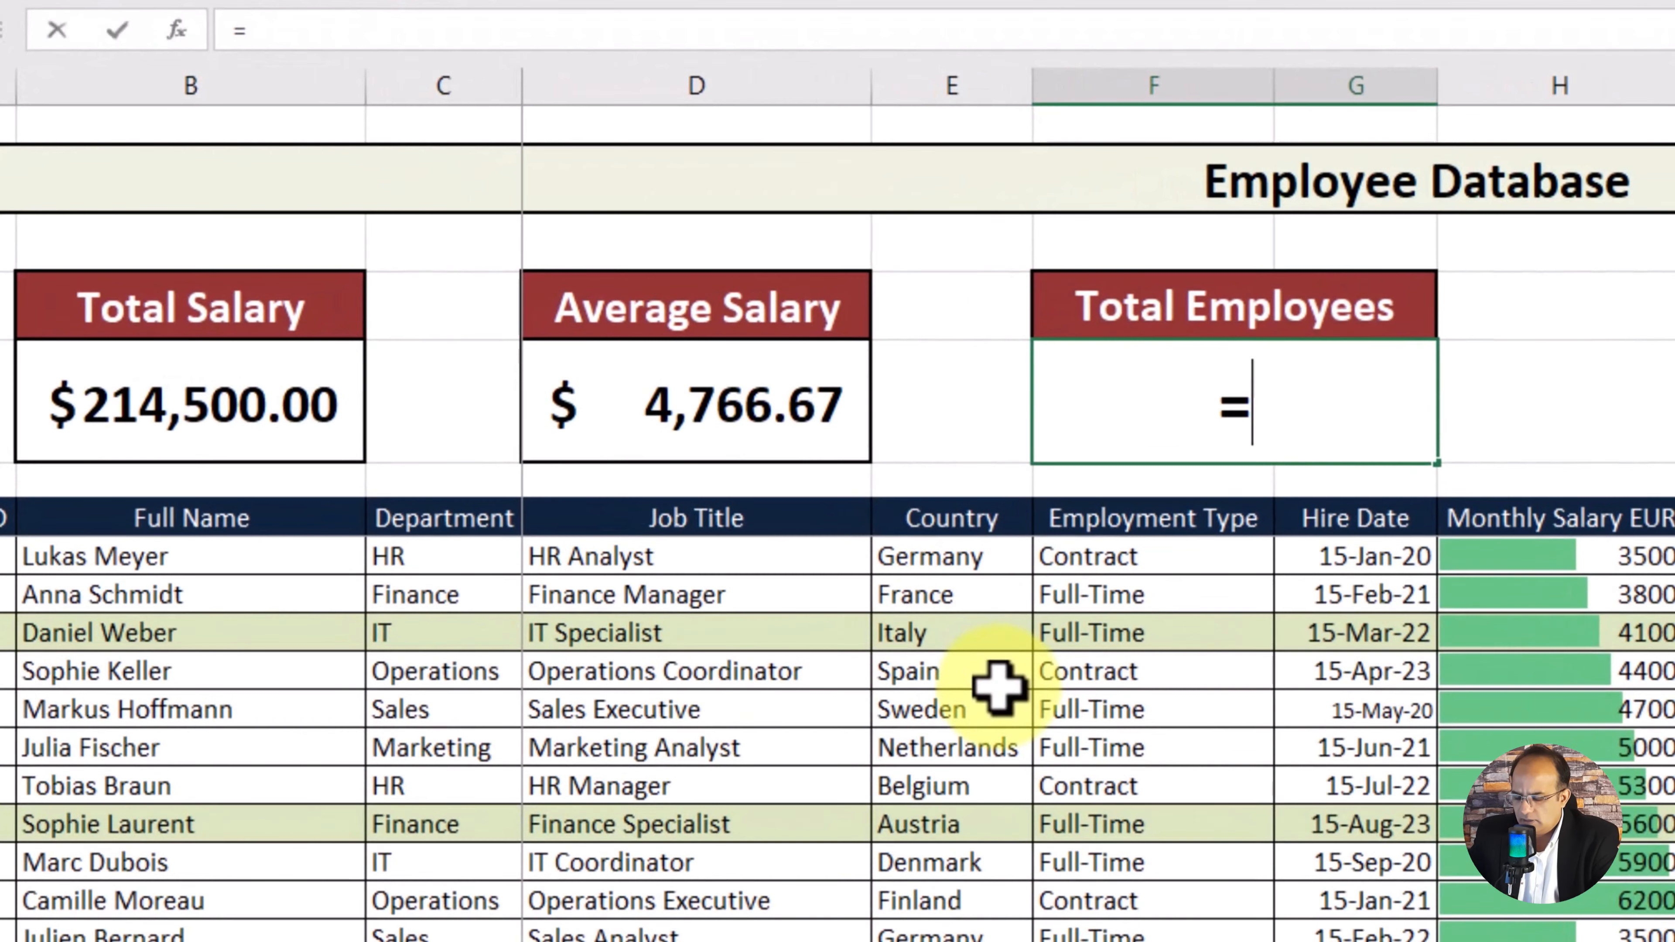
text(cvou)
key(BackSpace)
key(BackSpace)
key(BackSpace)
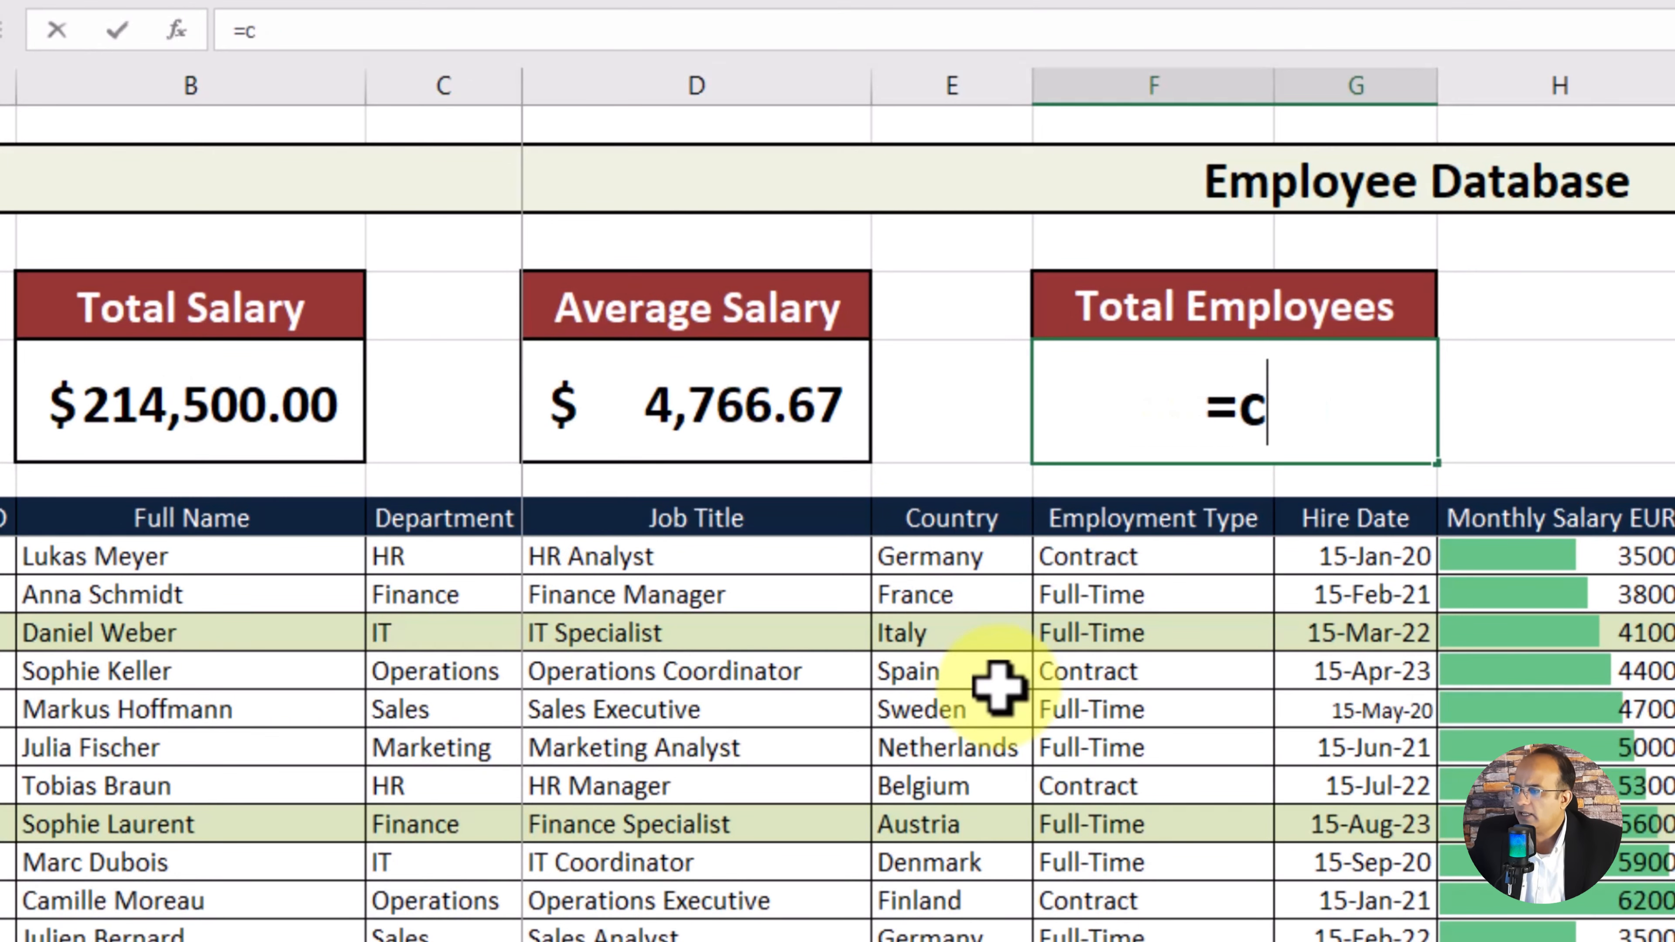
text(ount)
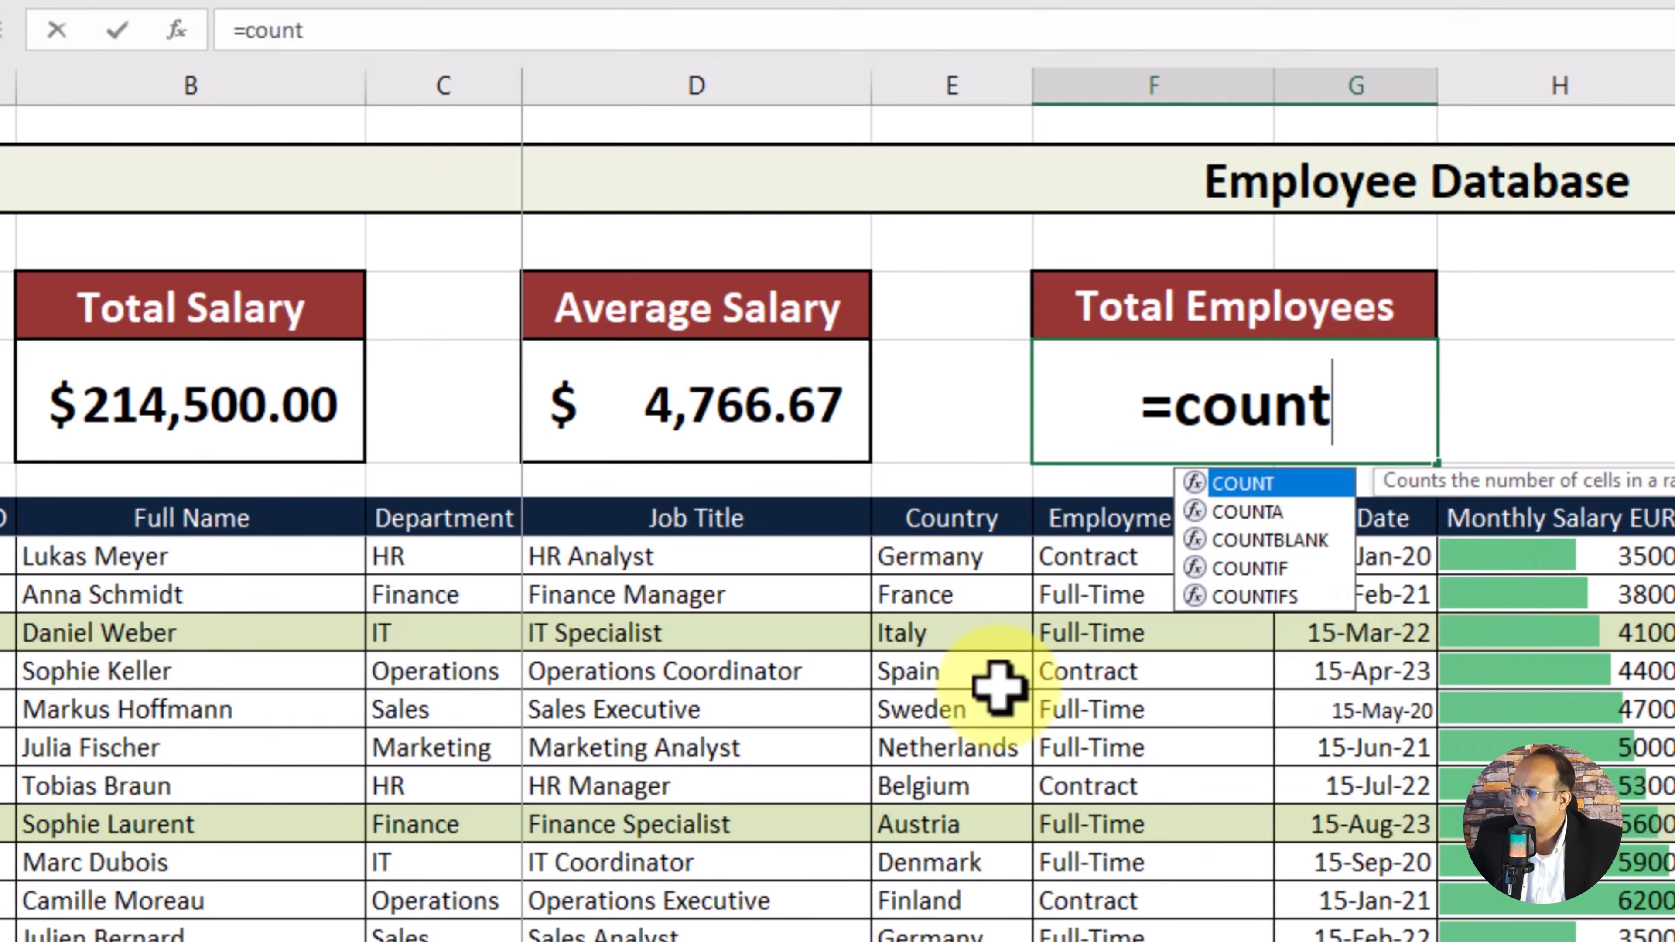
text(a)
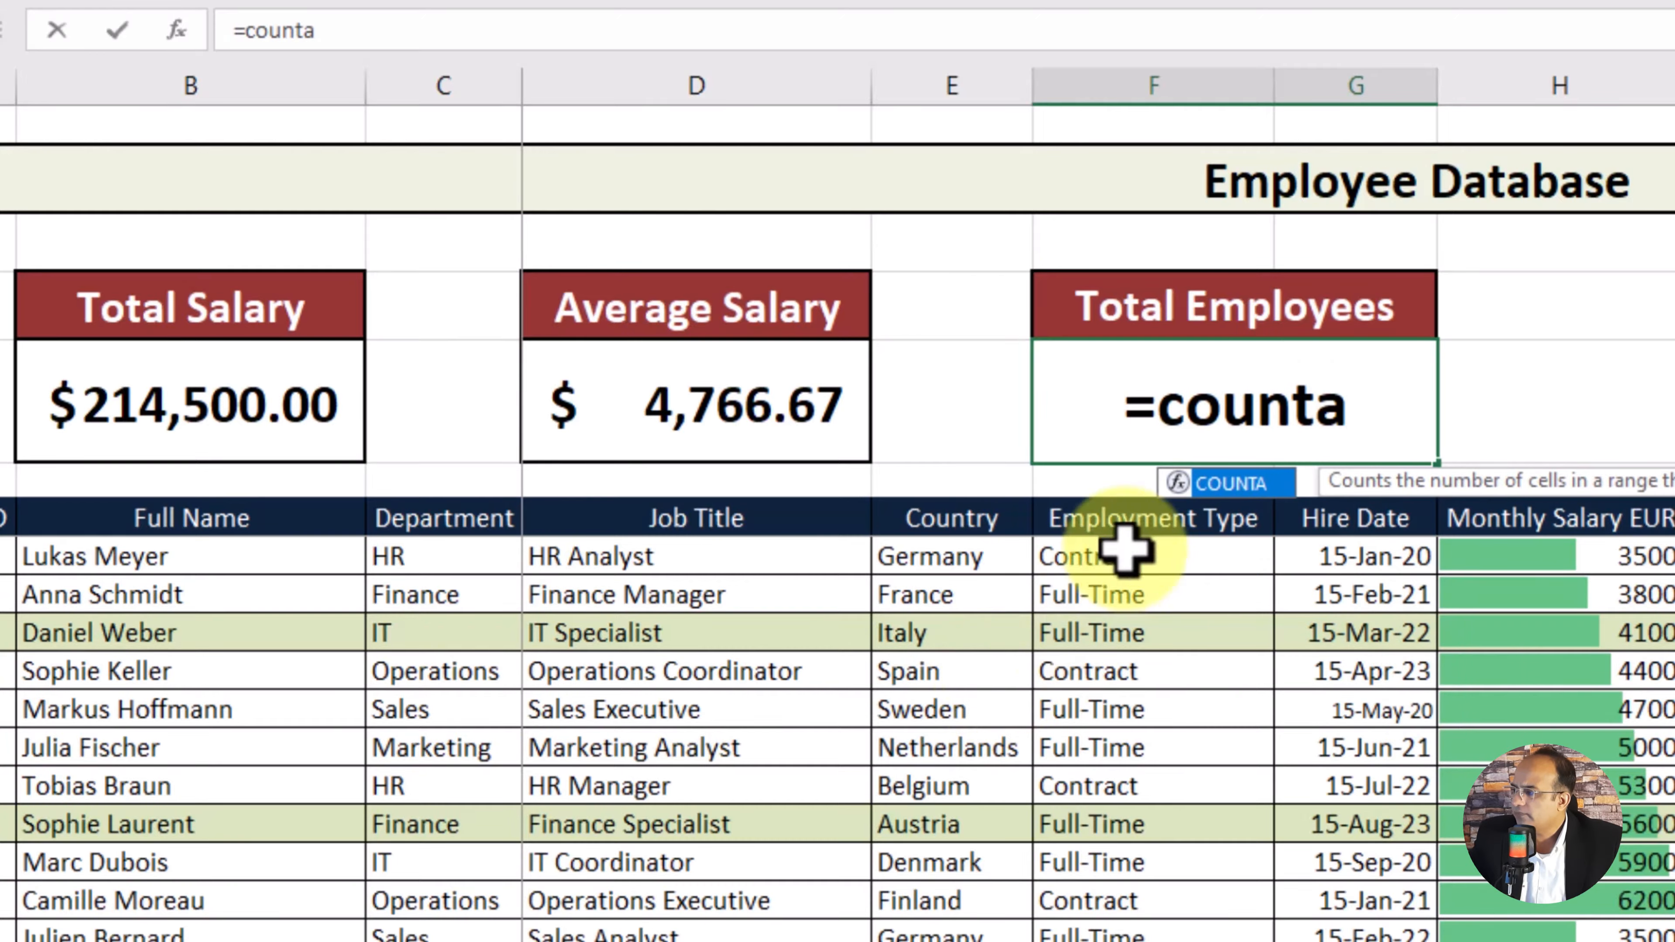
double_click(1217, 495)
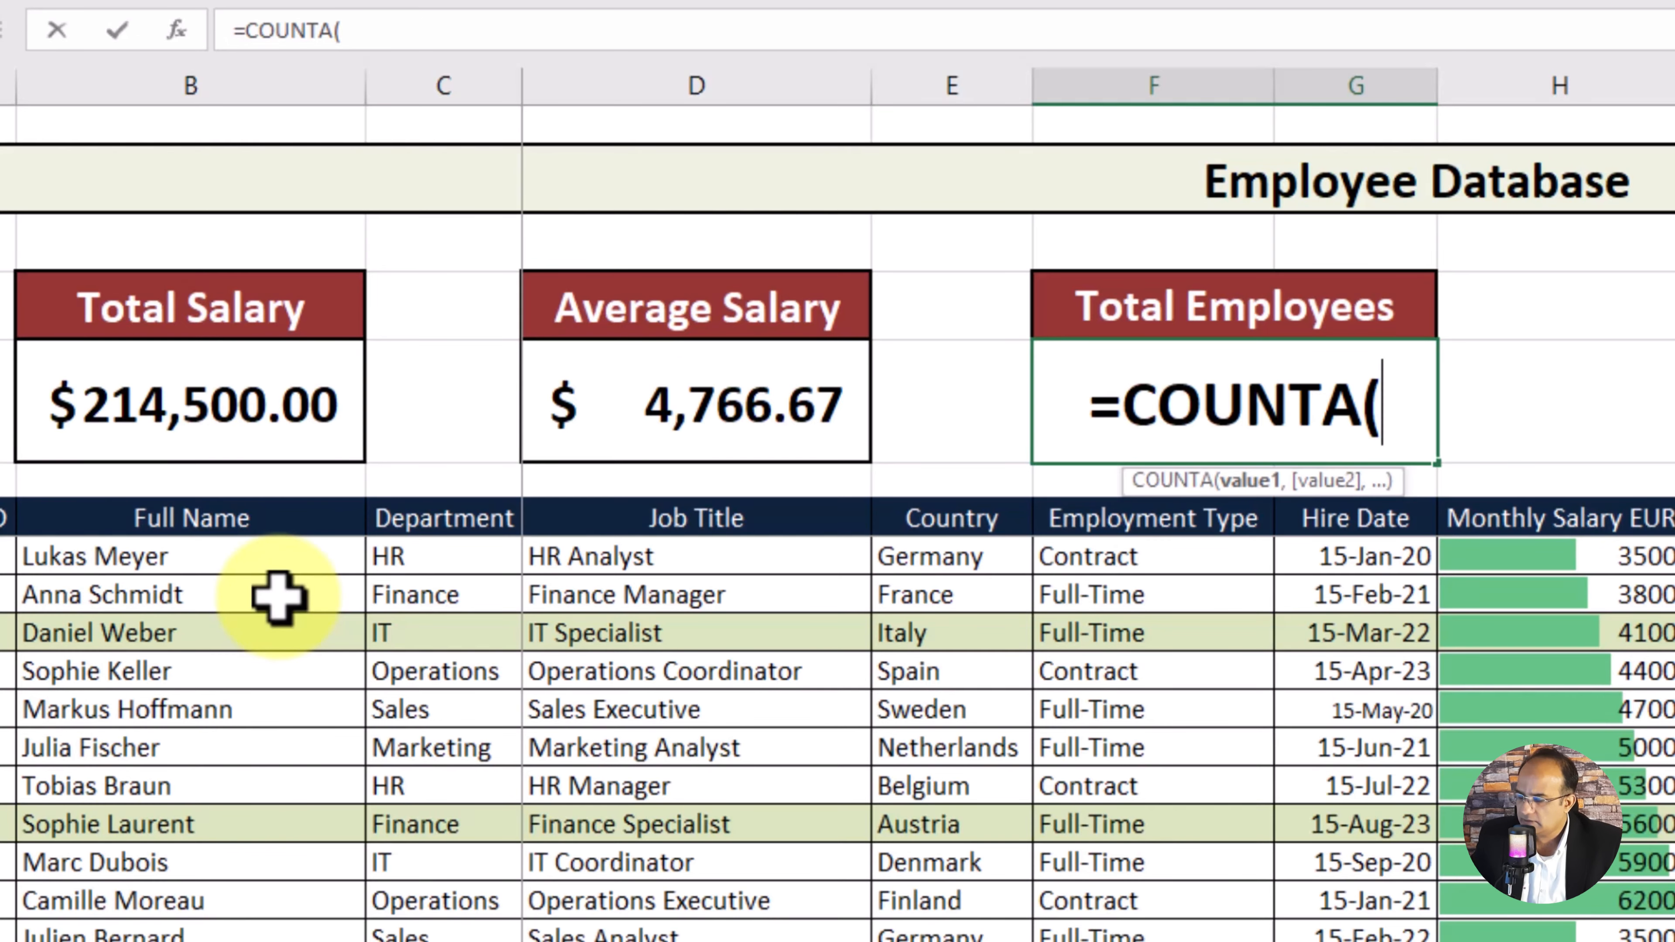
click(216, 555)
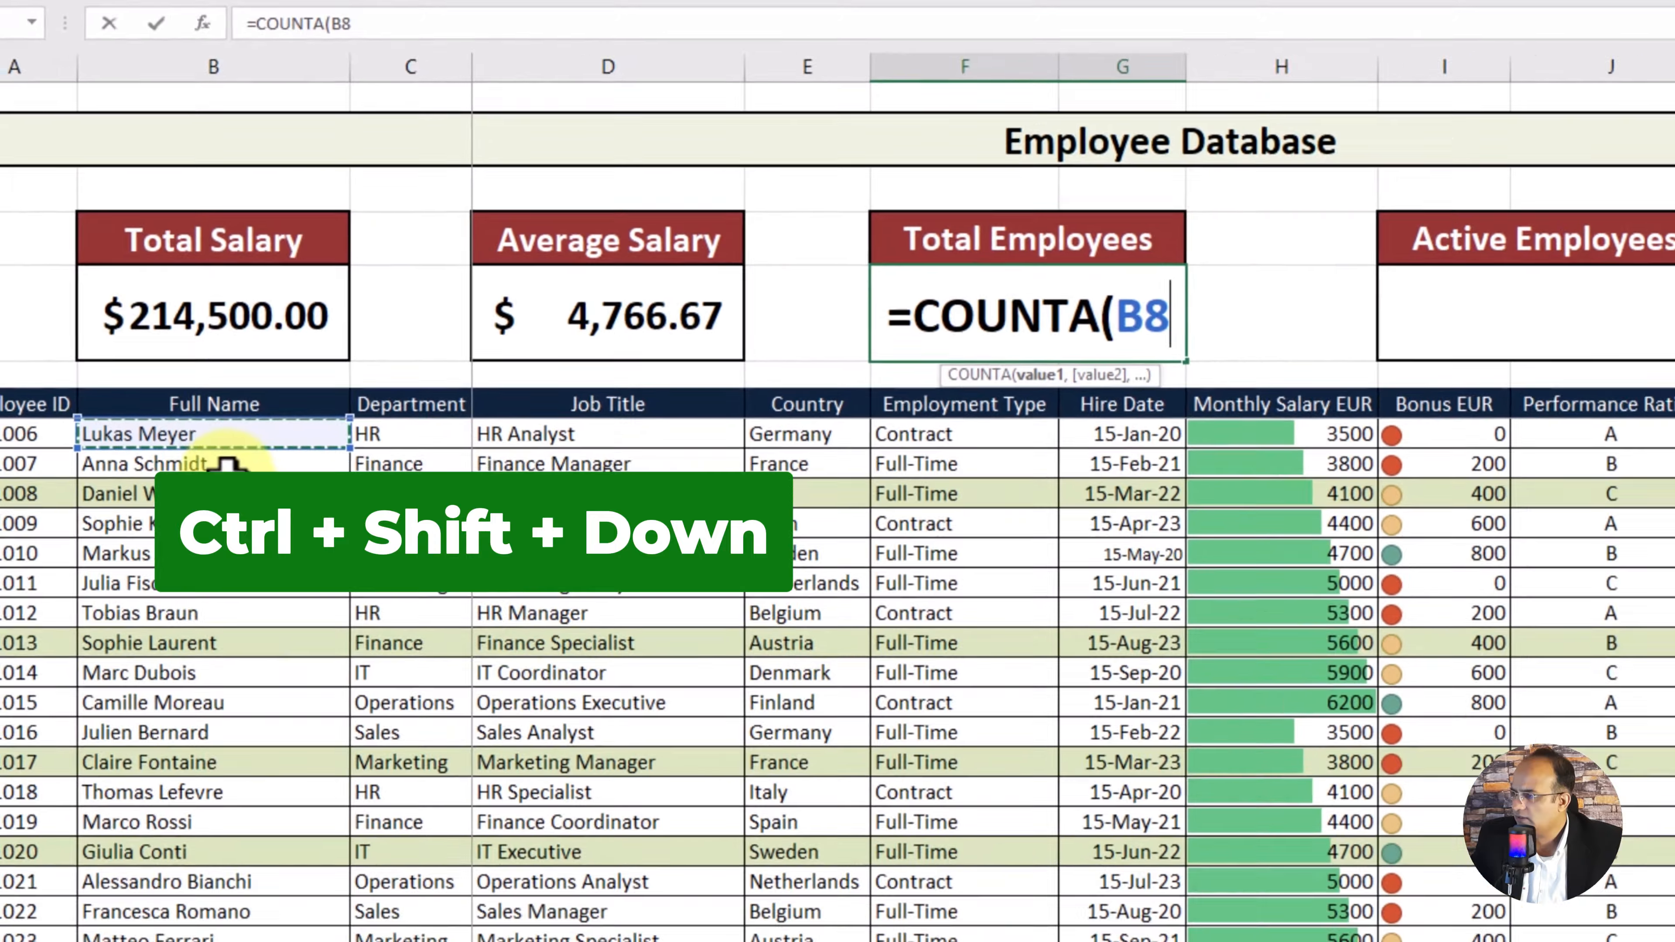
key(ctrl+shift+Down)
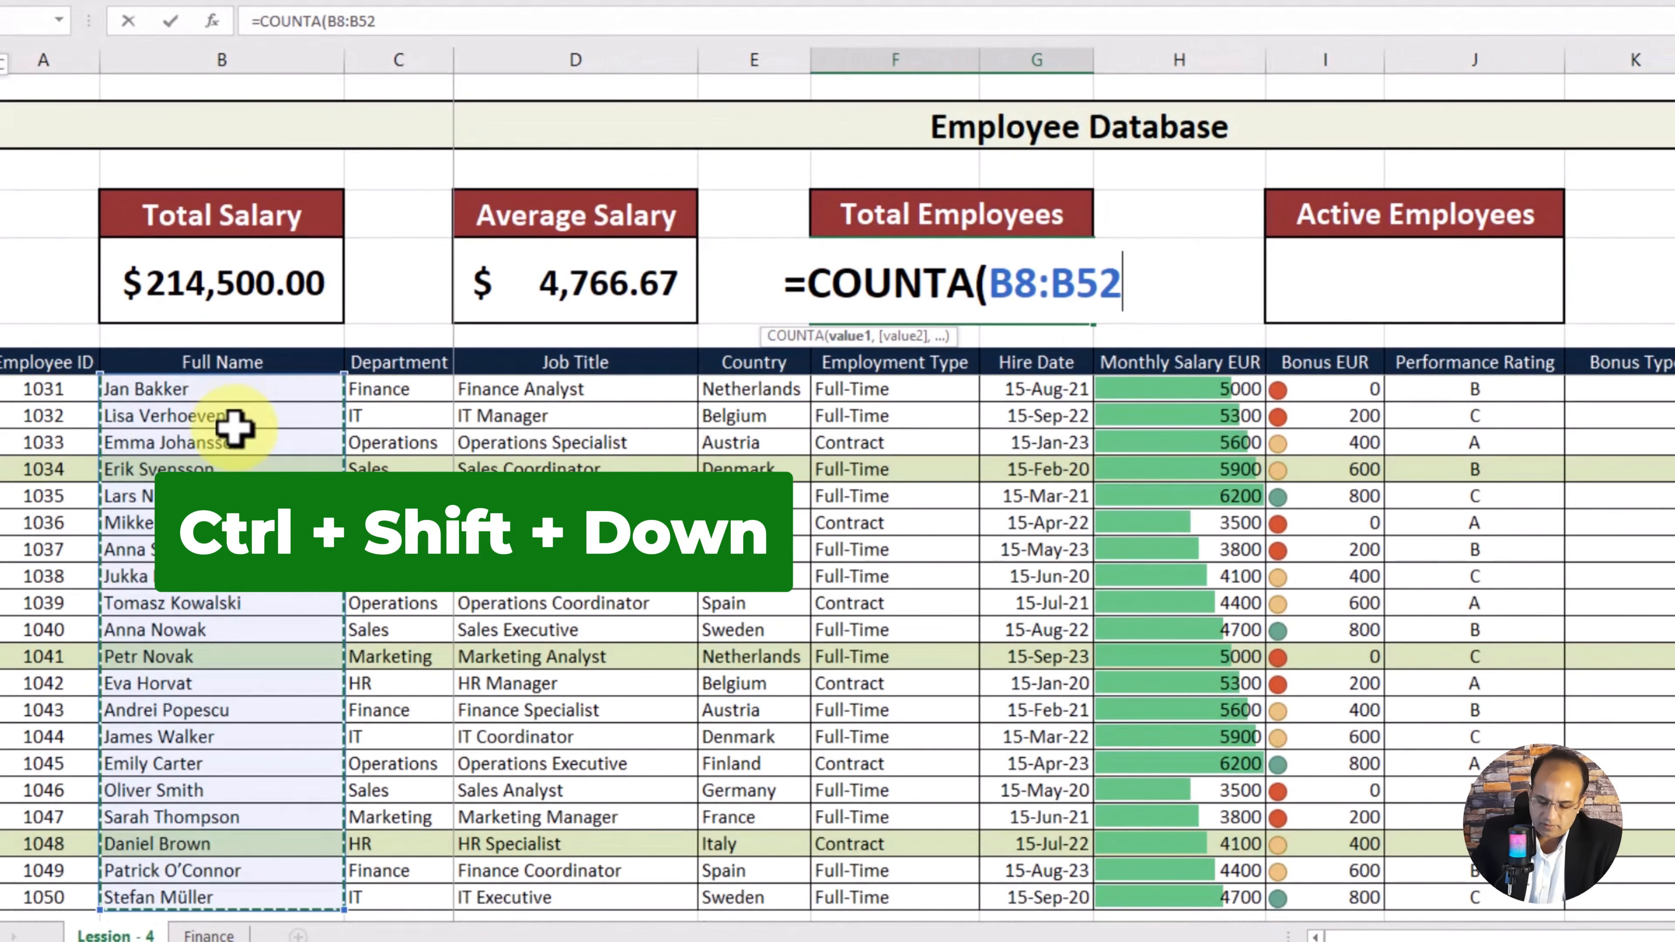
scroll(247, 635, up, 6)
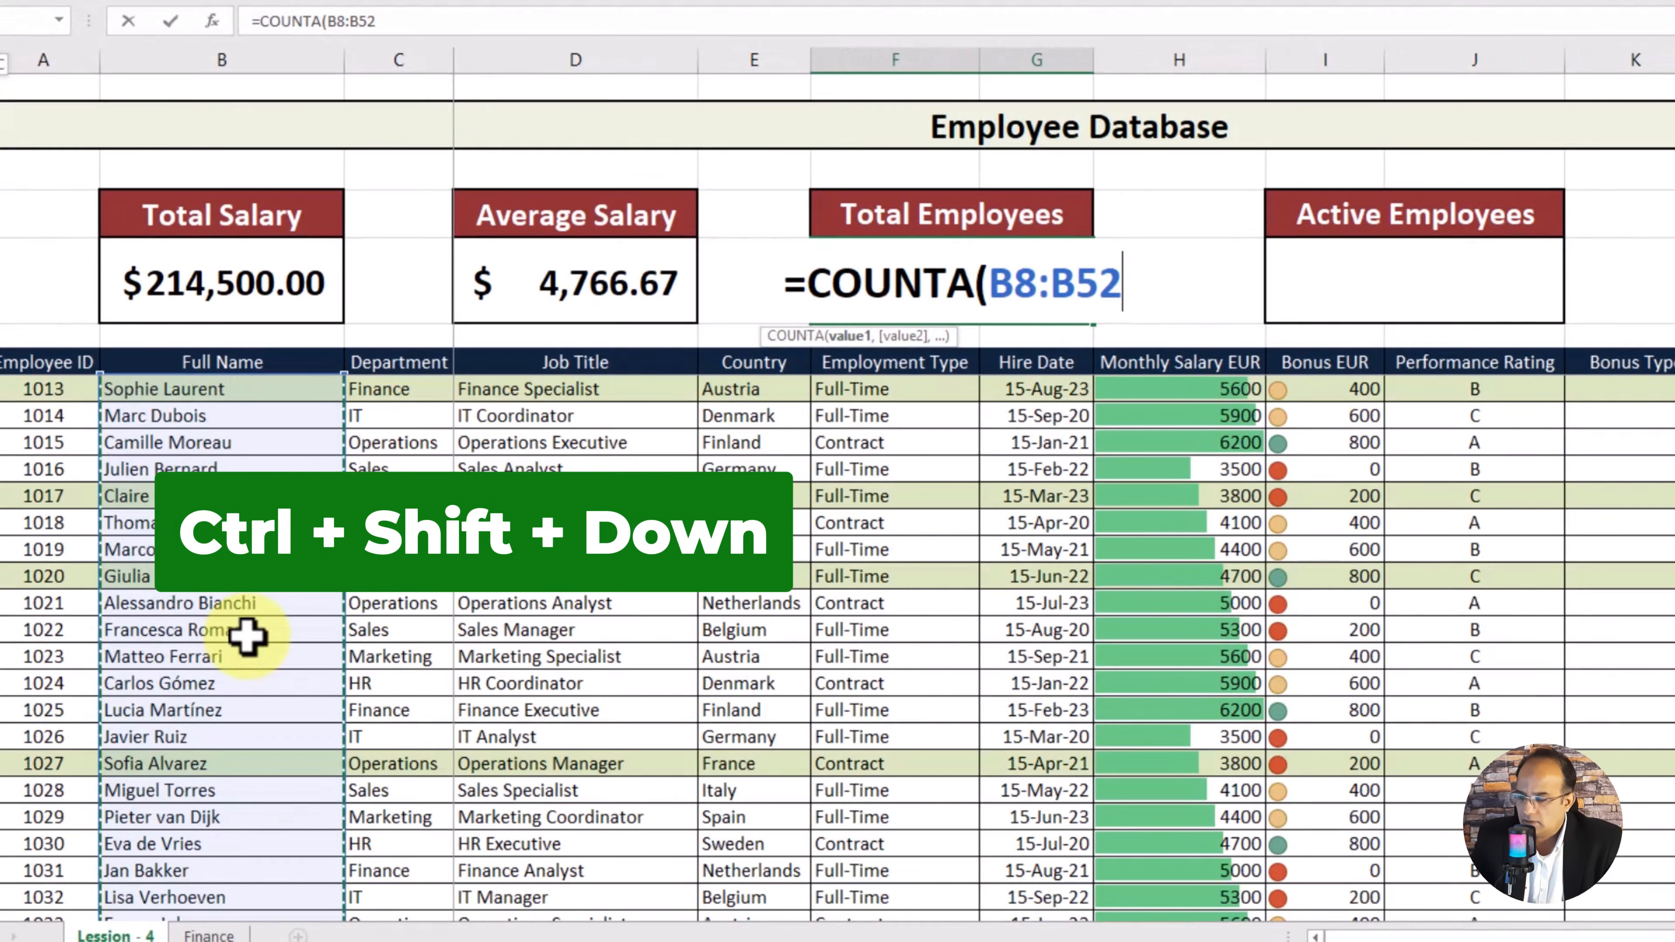
text())
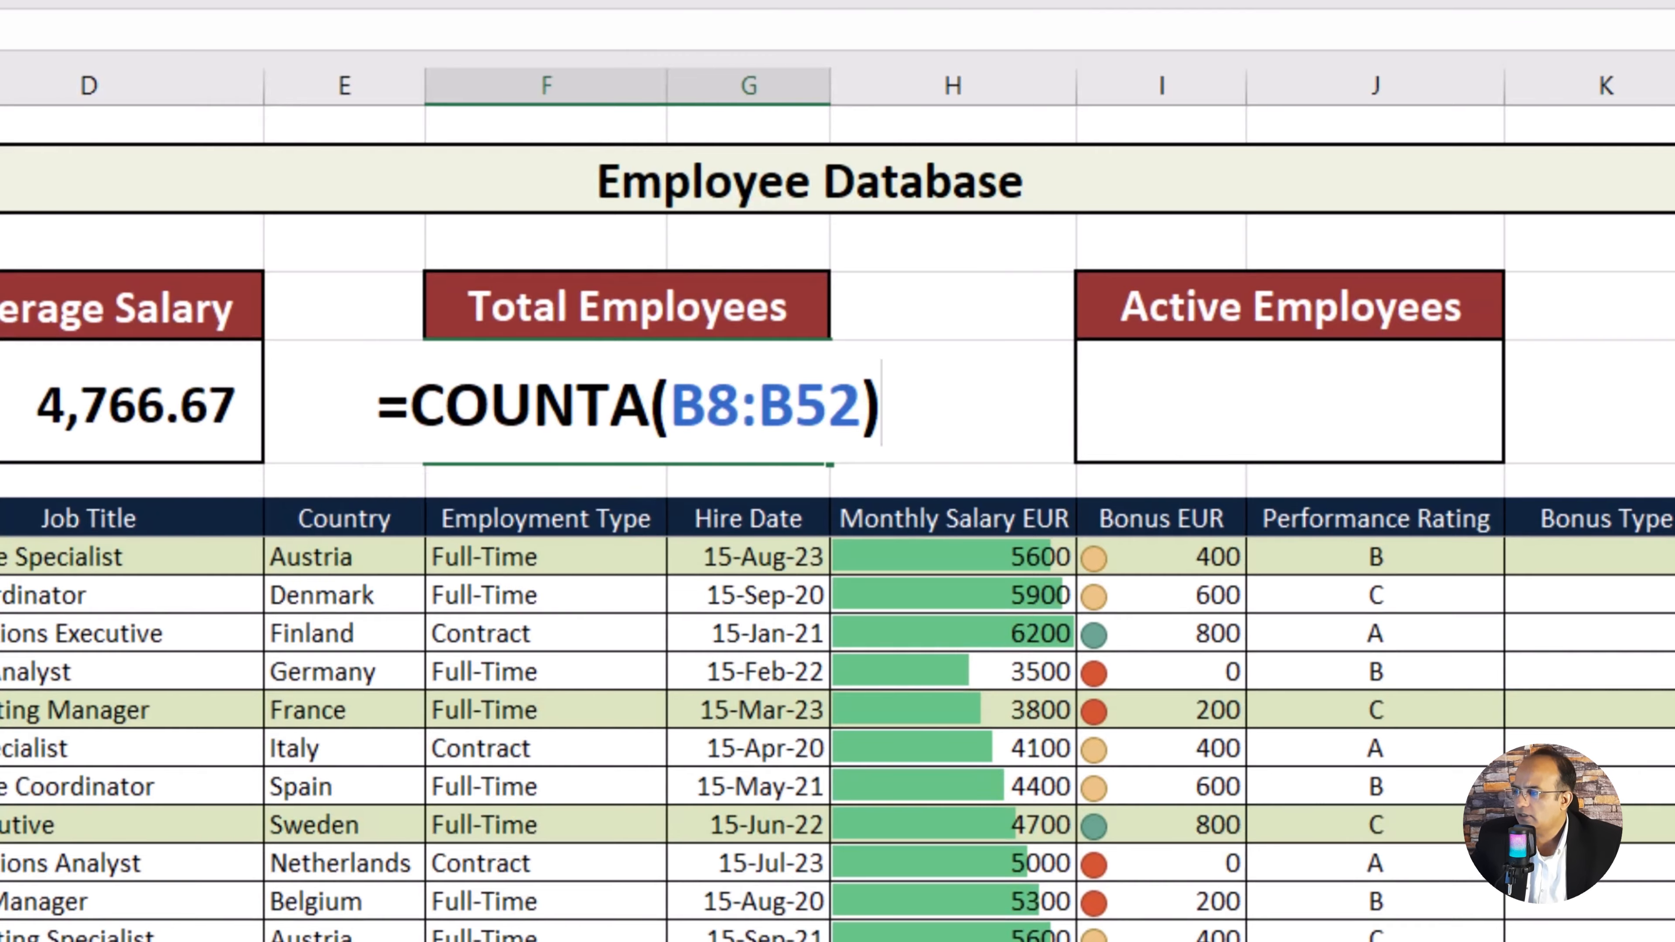
key(Return)
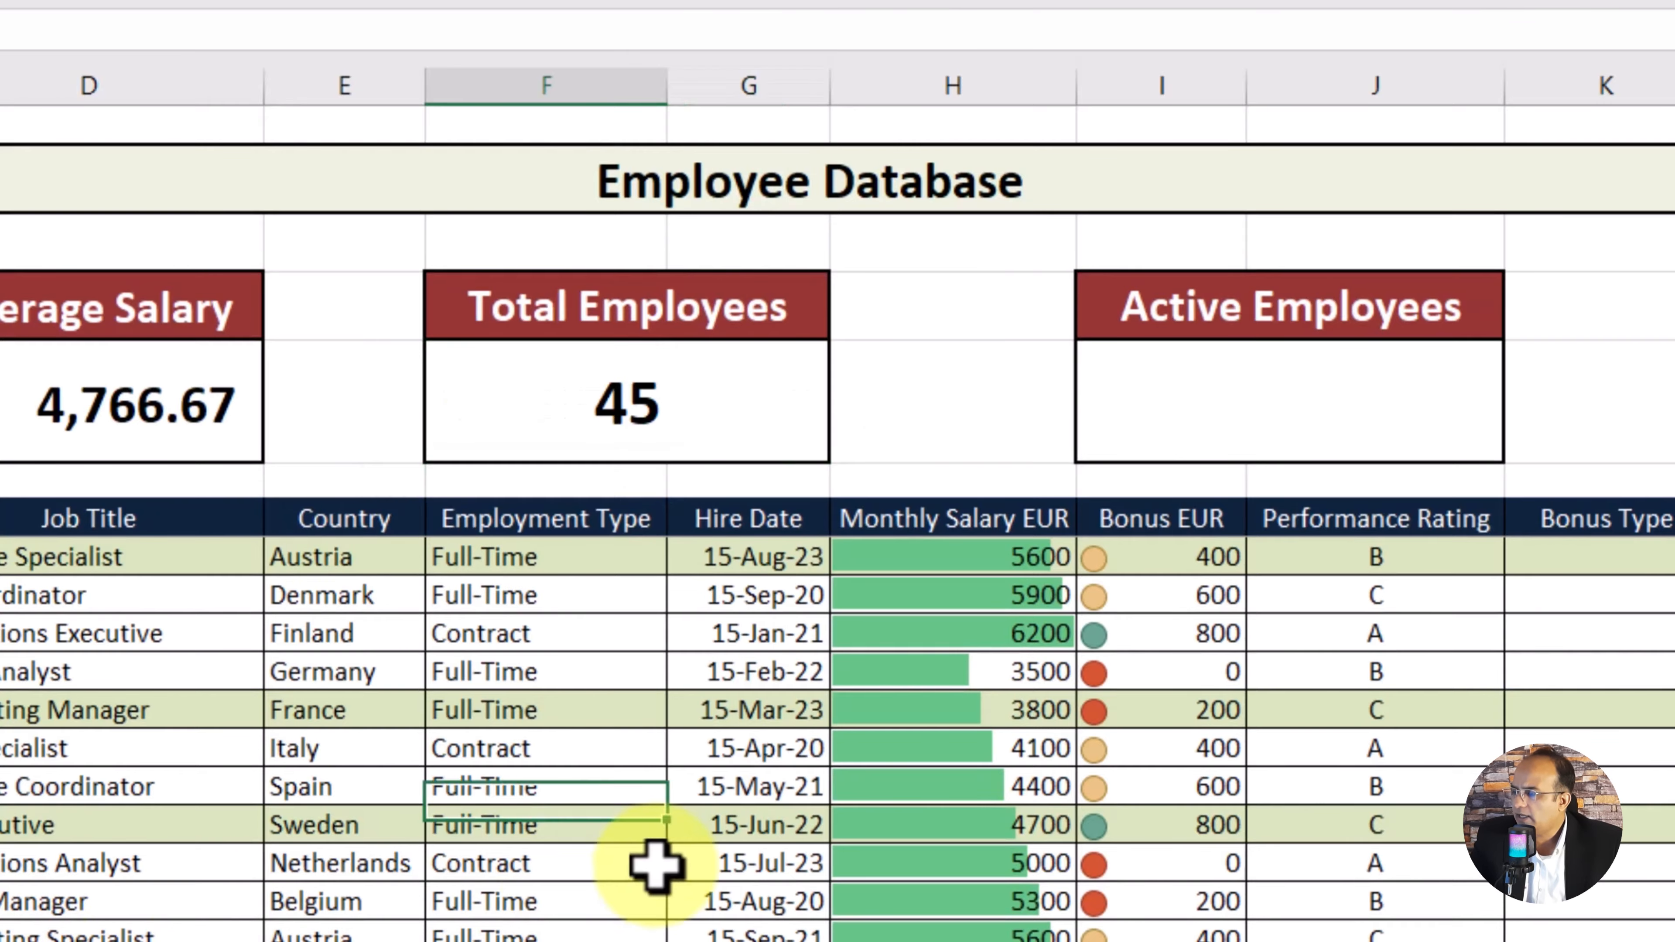
Step: Examine the employee table down to its last row and across to the entries in the Employment Status column
click(656, 864)
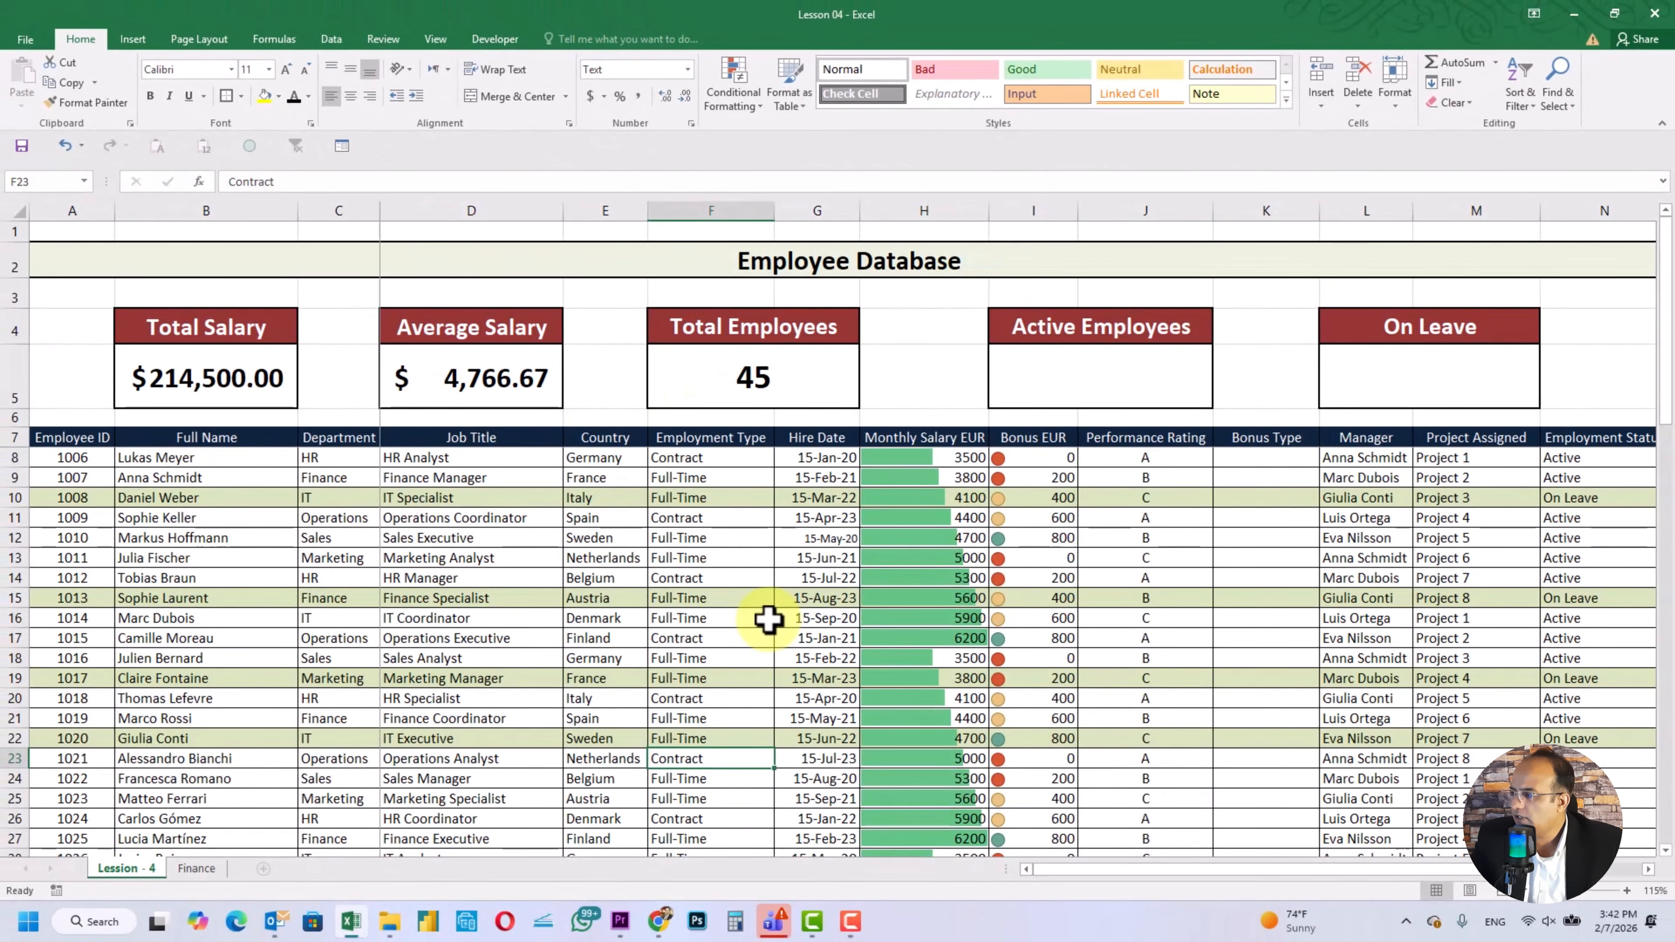
scroll(768, 619, down, 11)
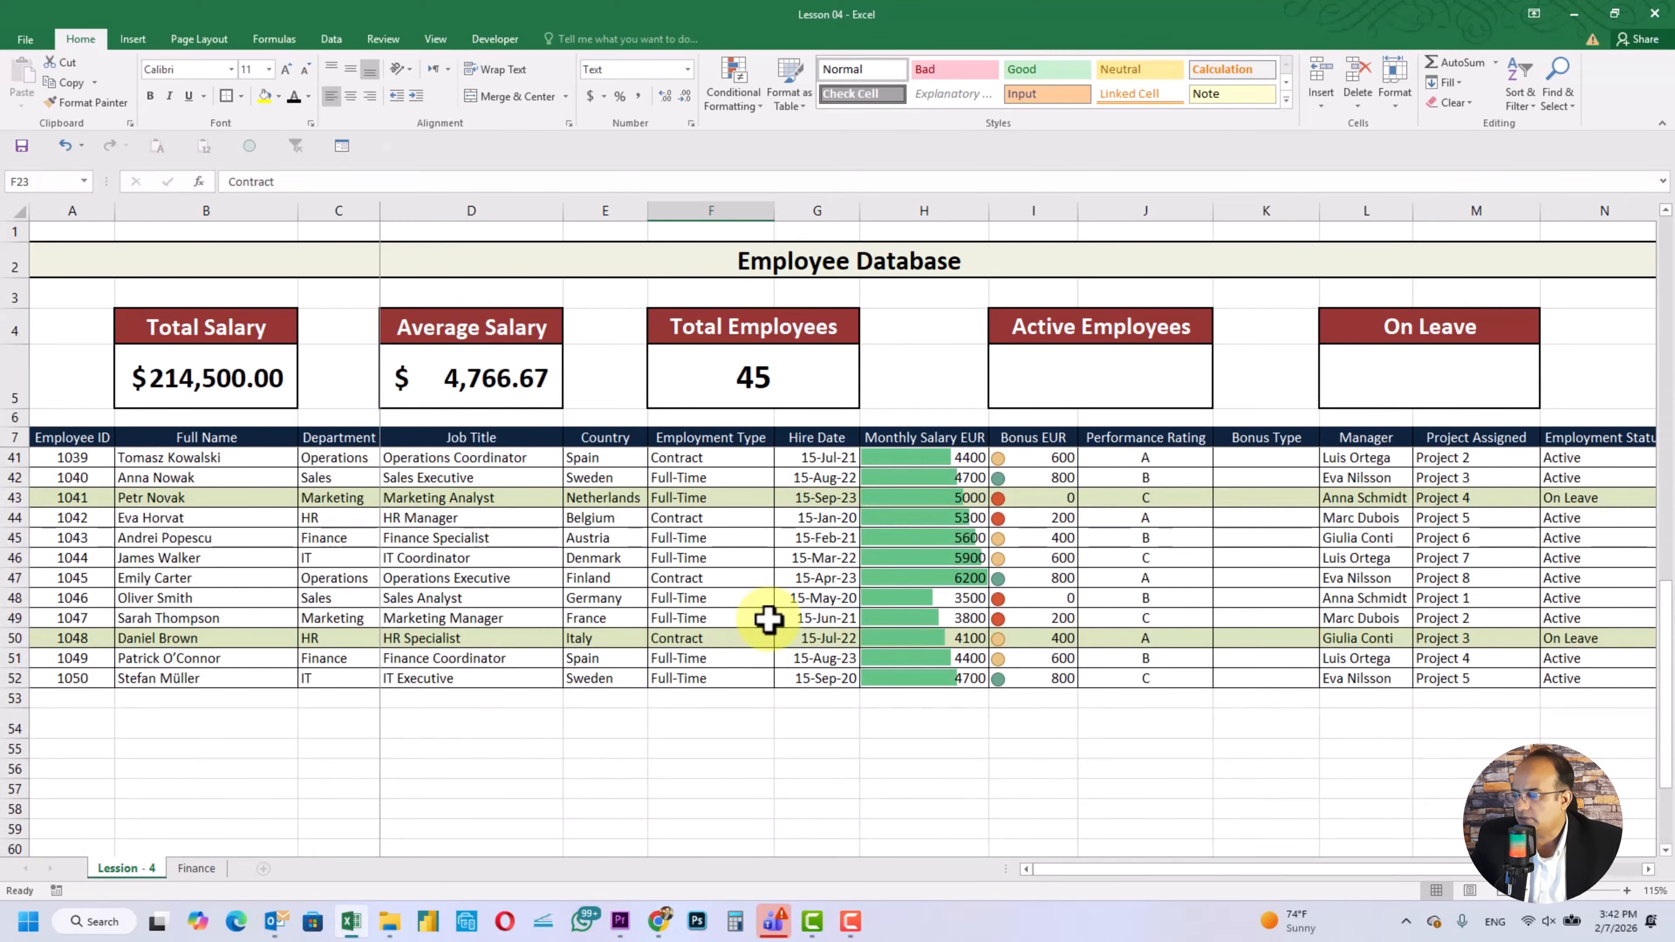
scroll(768, 619, up, 10)
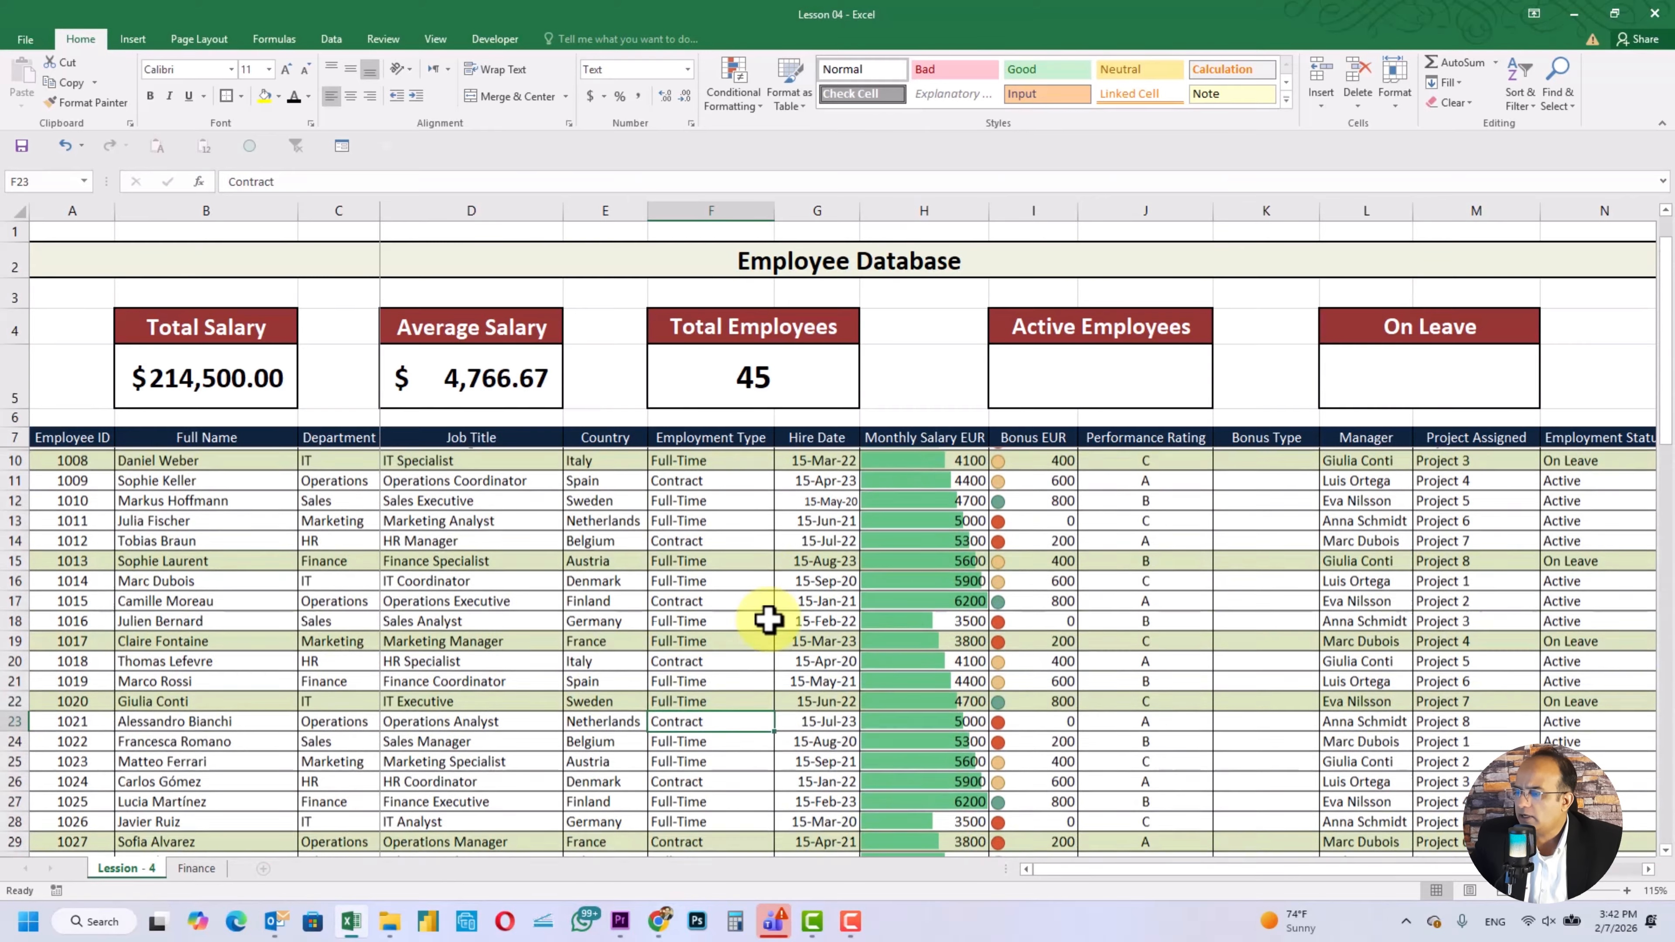
scroll(768, 619, up, 1)
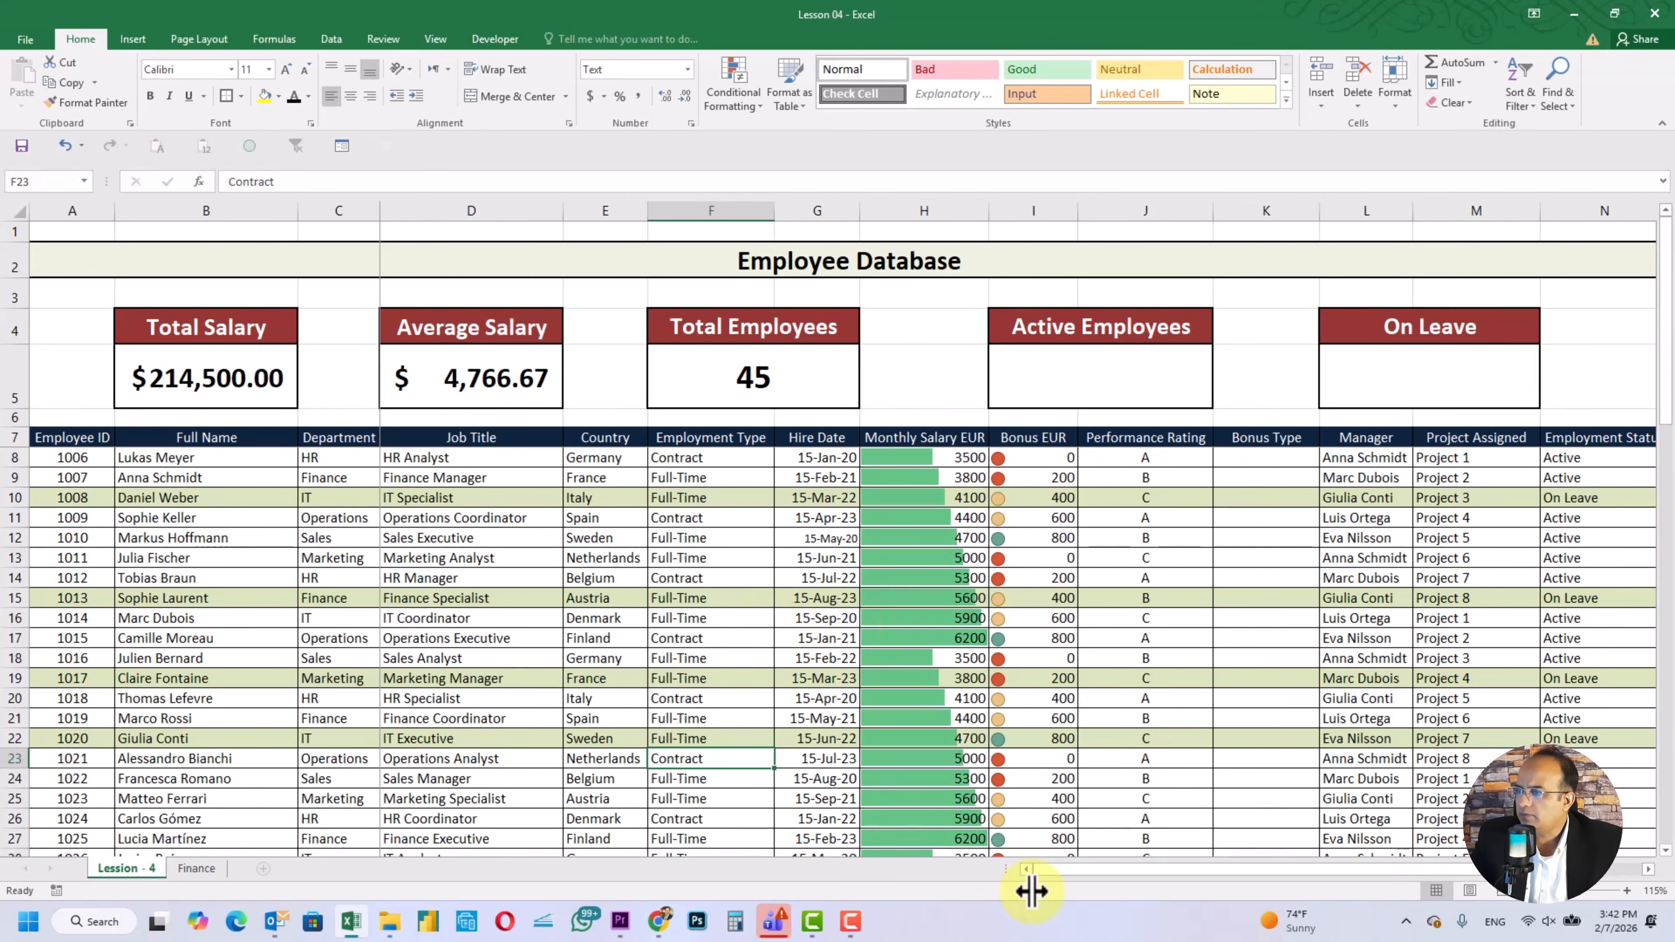
drag(1175, 872, 1549, 455)
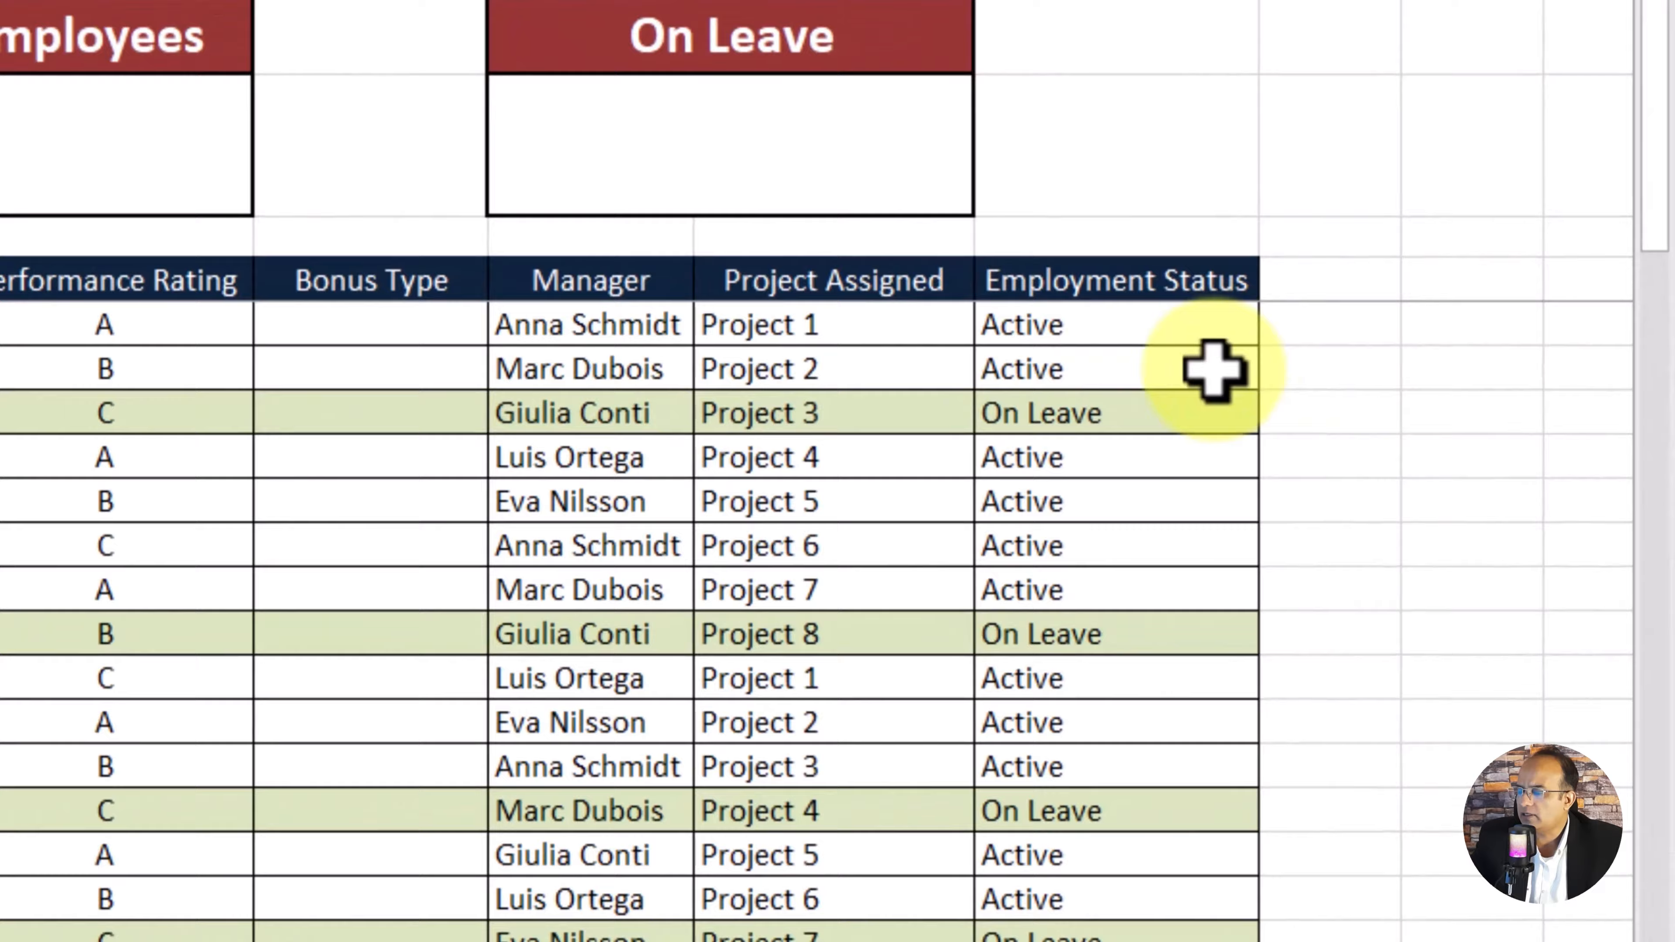
click(1284, 495)
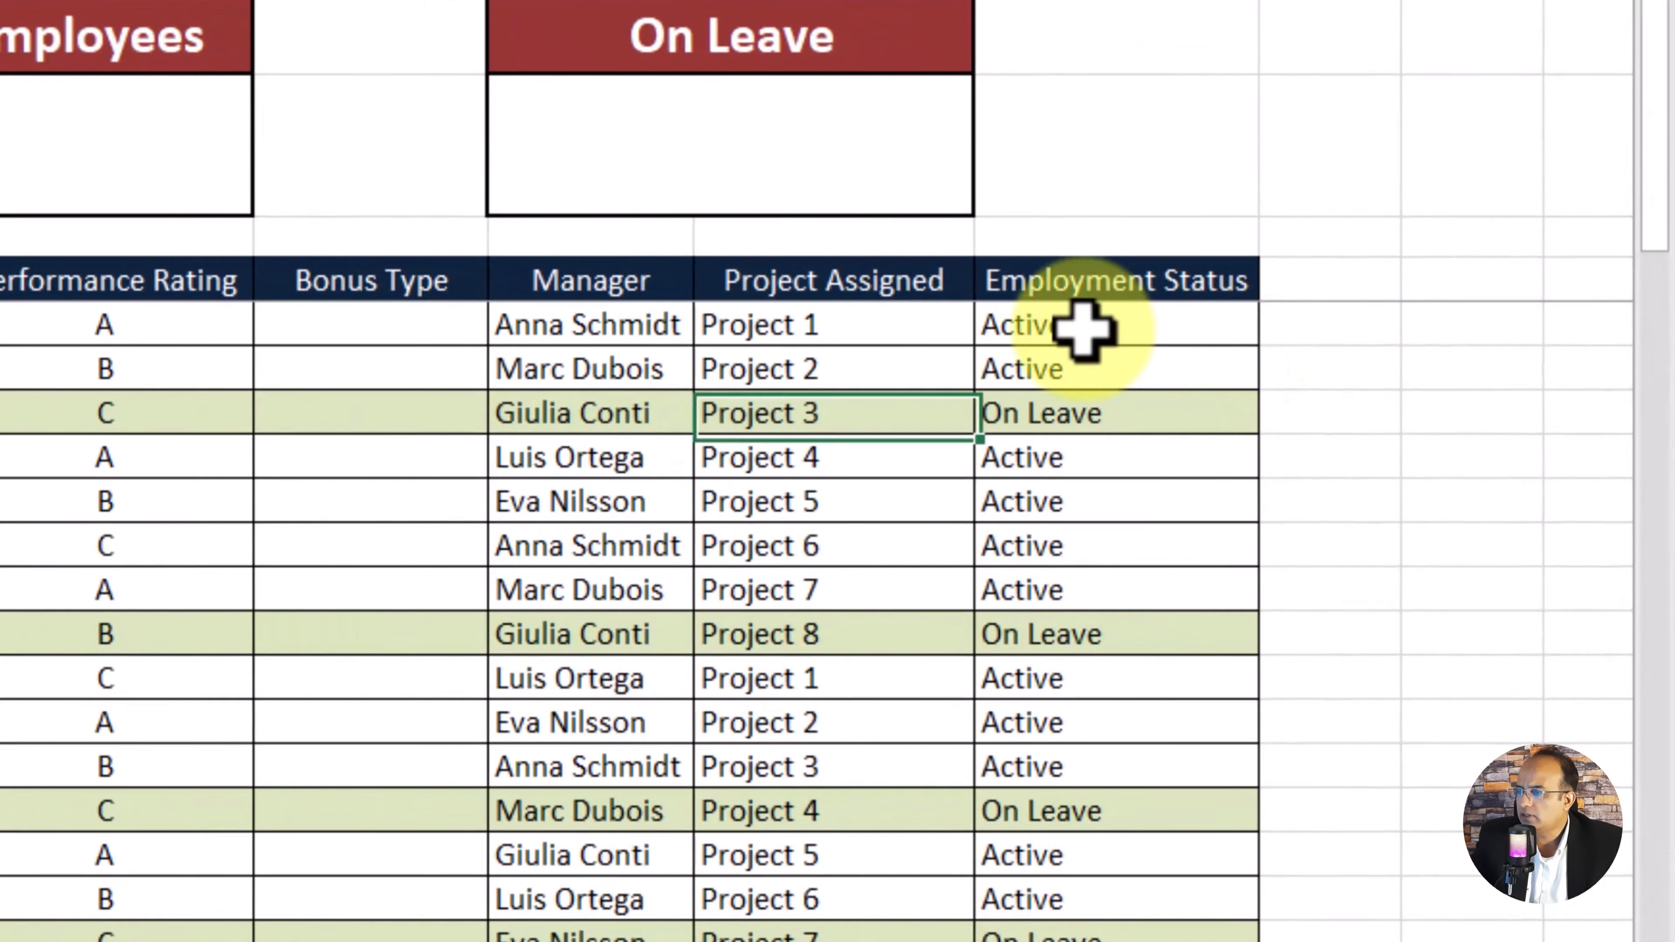
click(1385, 599)
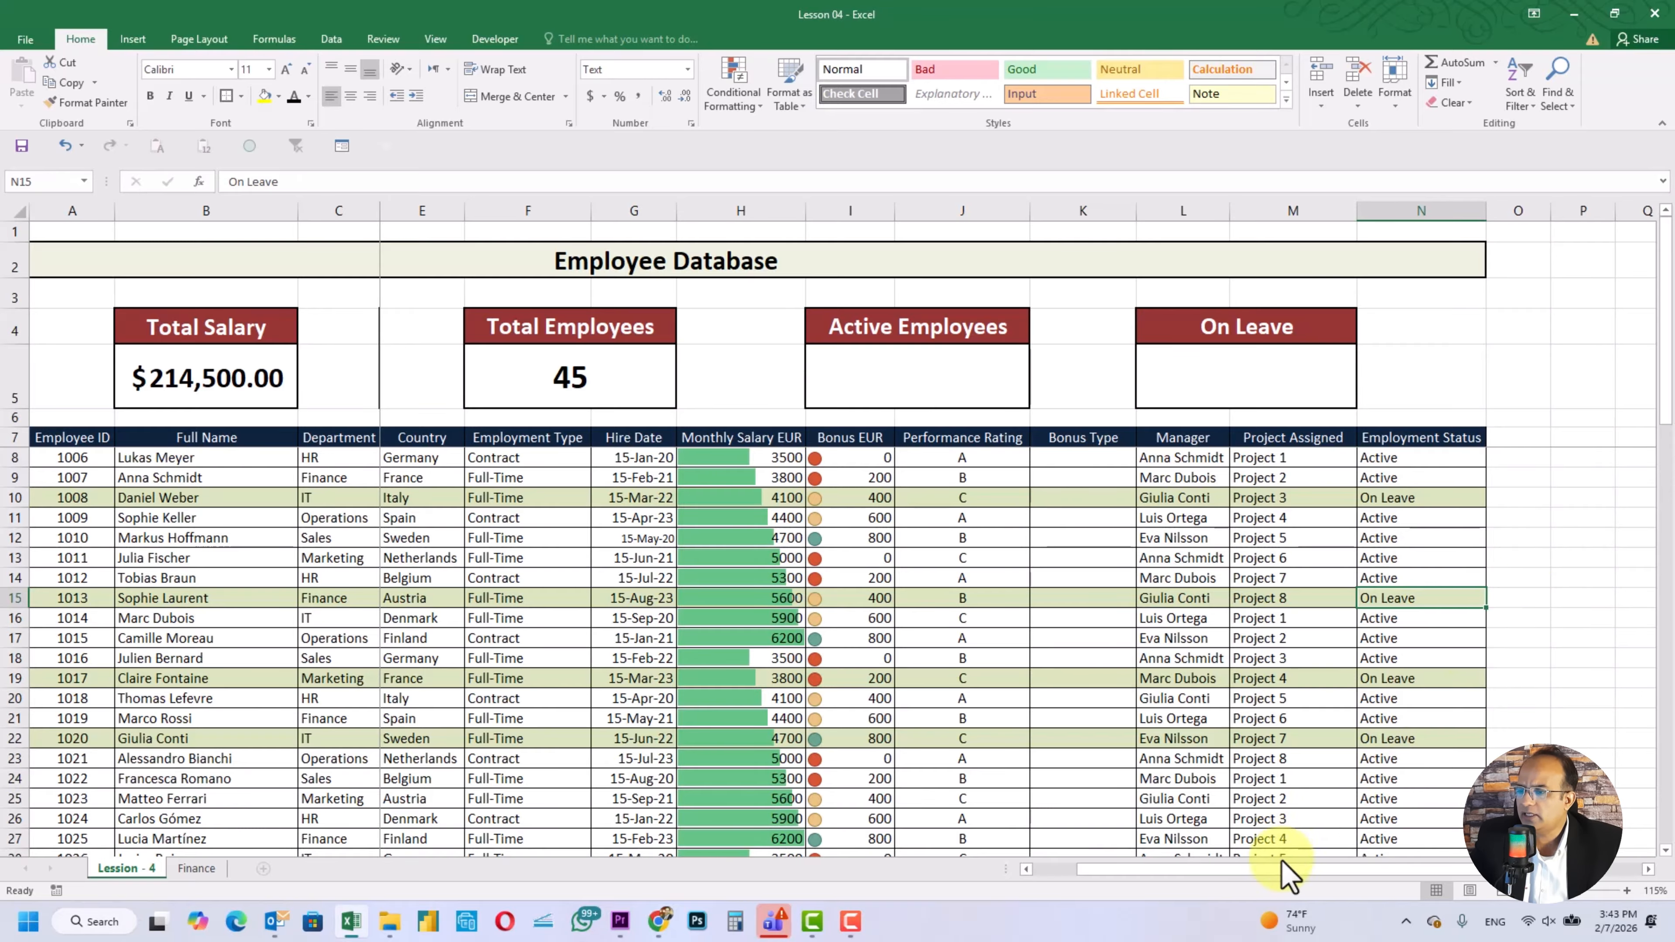
drag(1290, 877, 1408, 868)
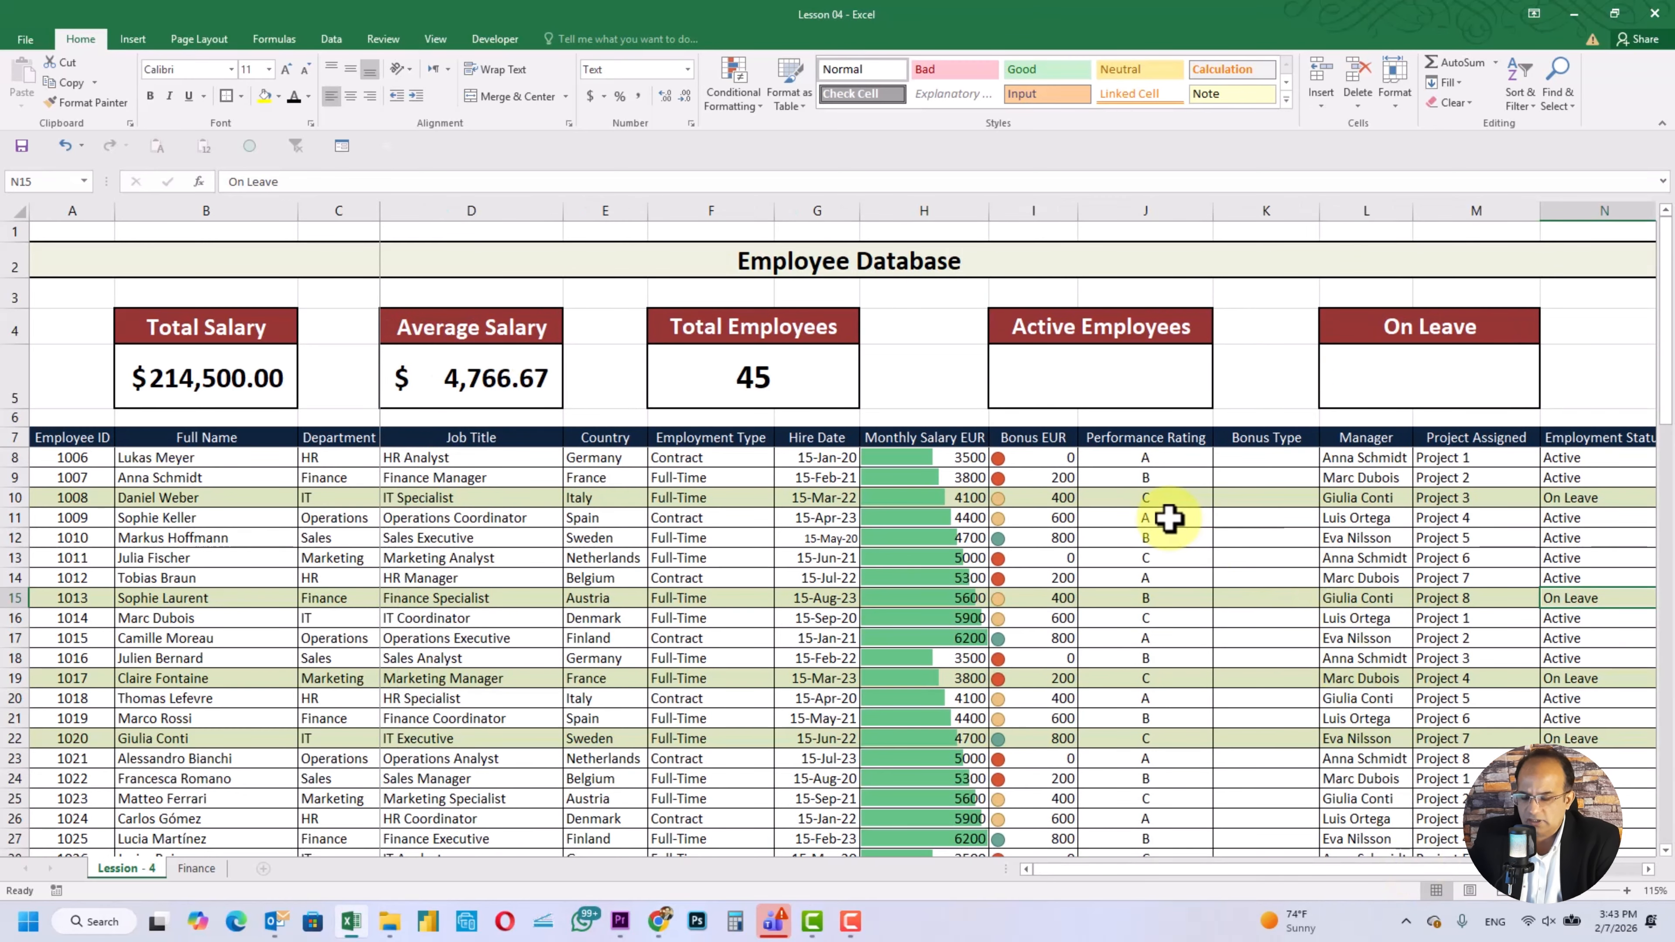
Step: Enter the formula =COUNTIF(N8:N52,"Active") in the cell below Active Employees to count active entries in the Employment Status column
click(1085, 378)
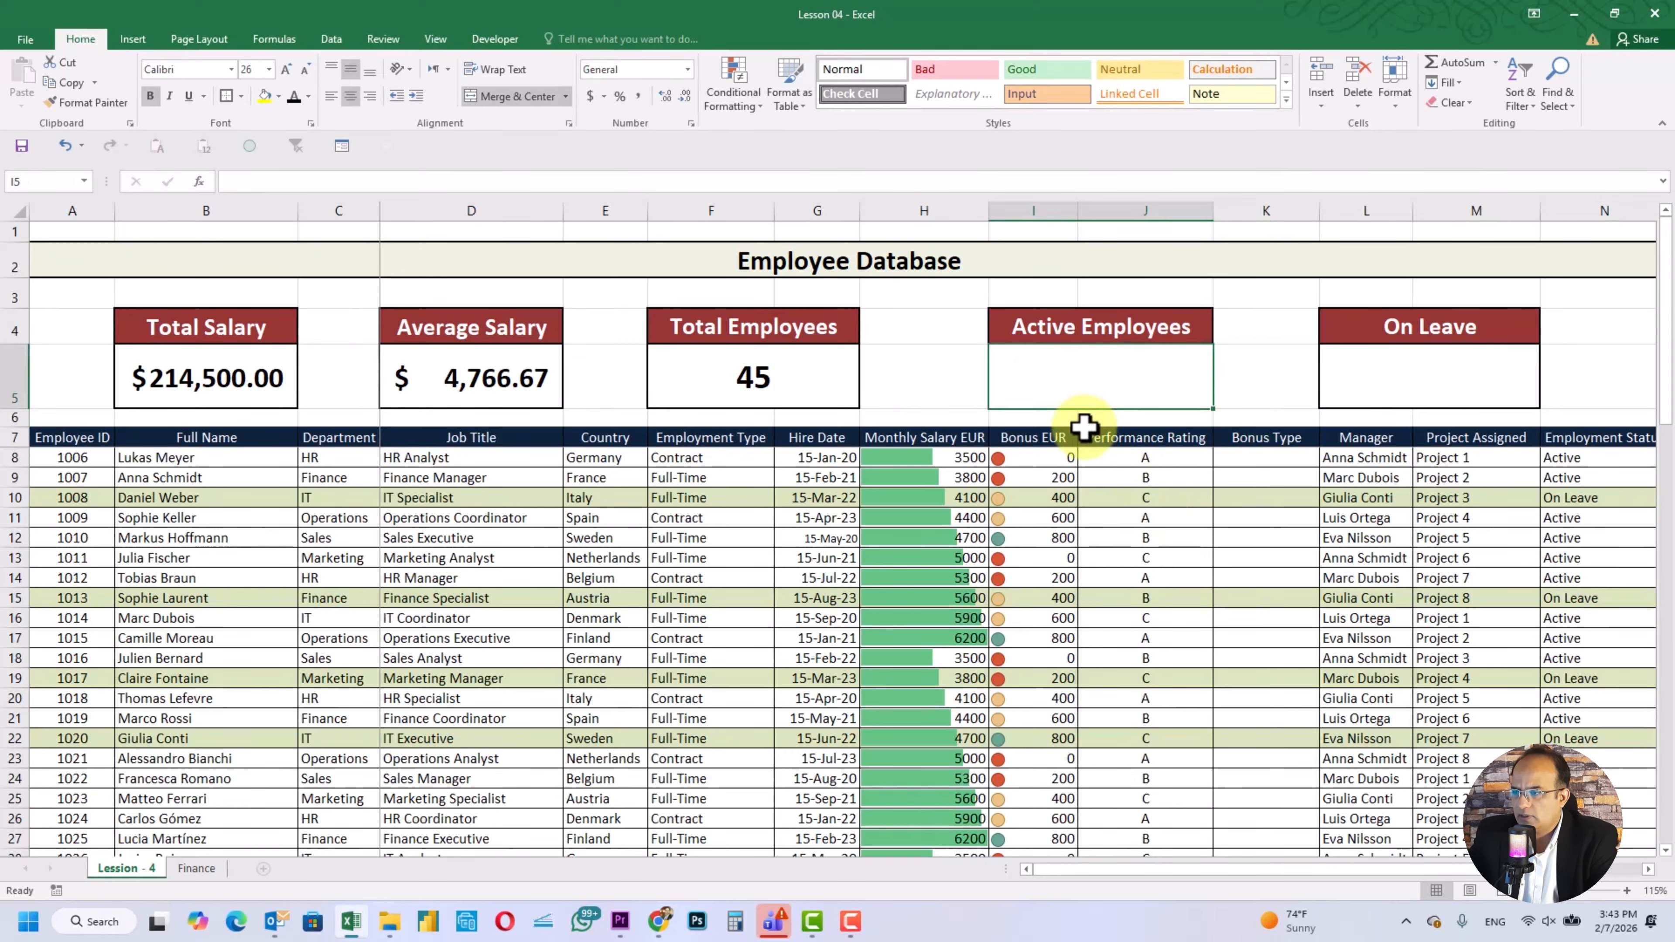
text(=count)
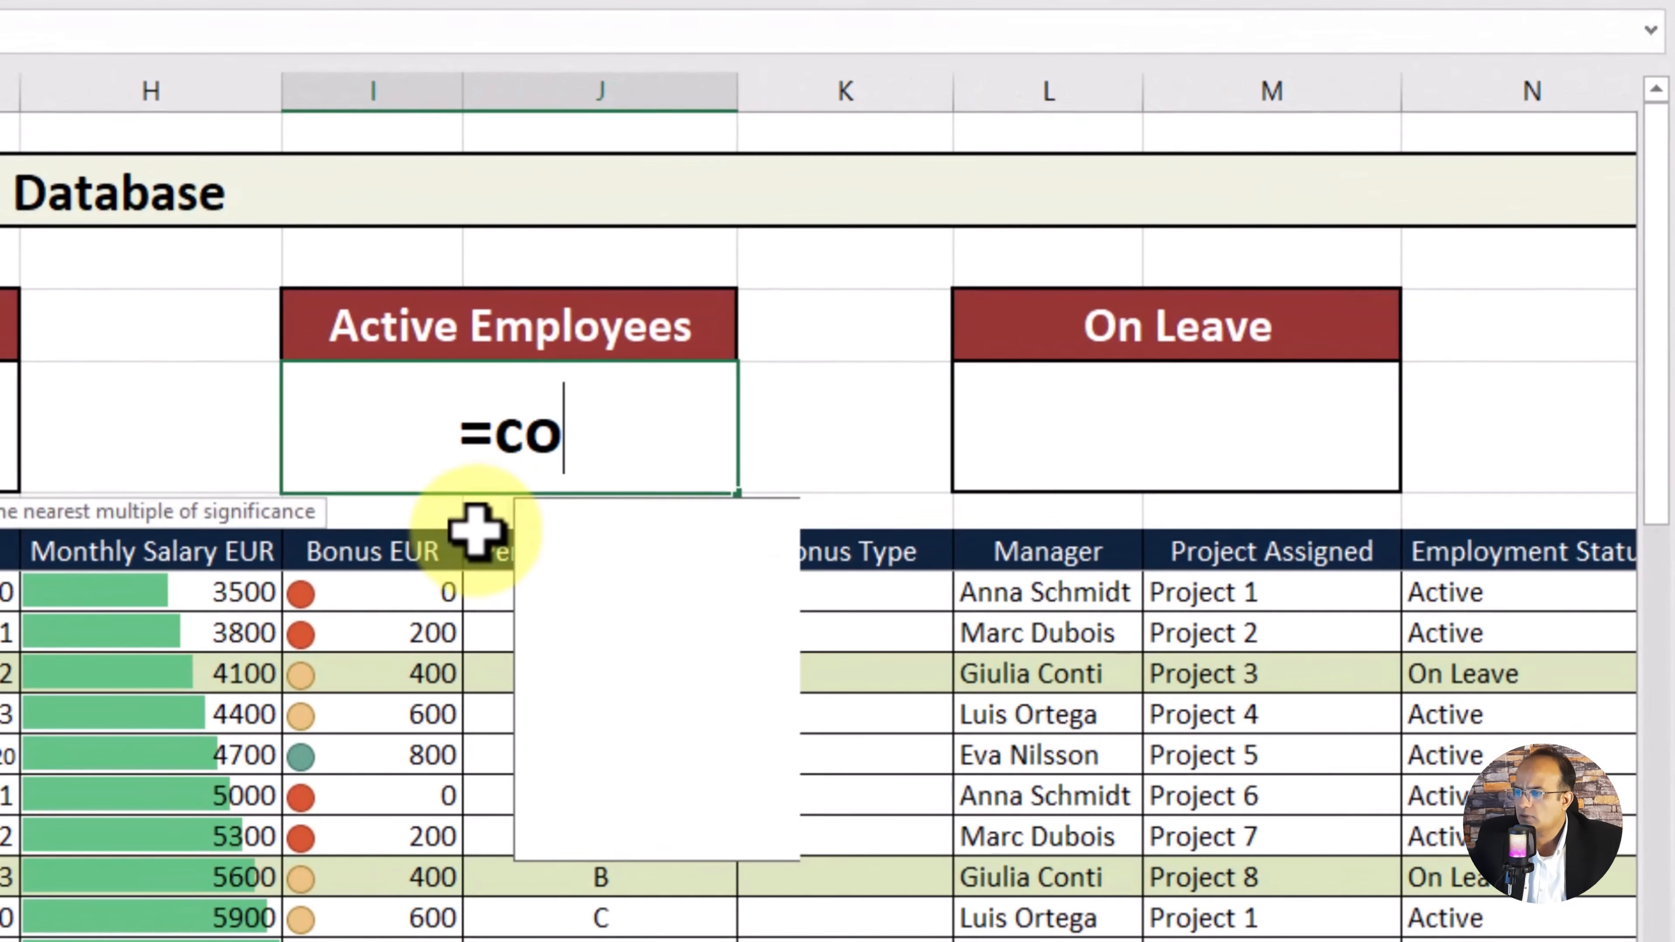
text(if)
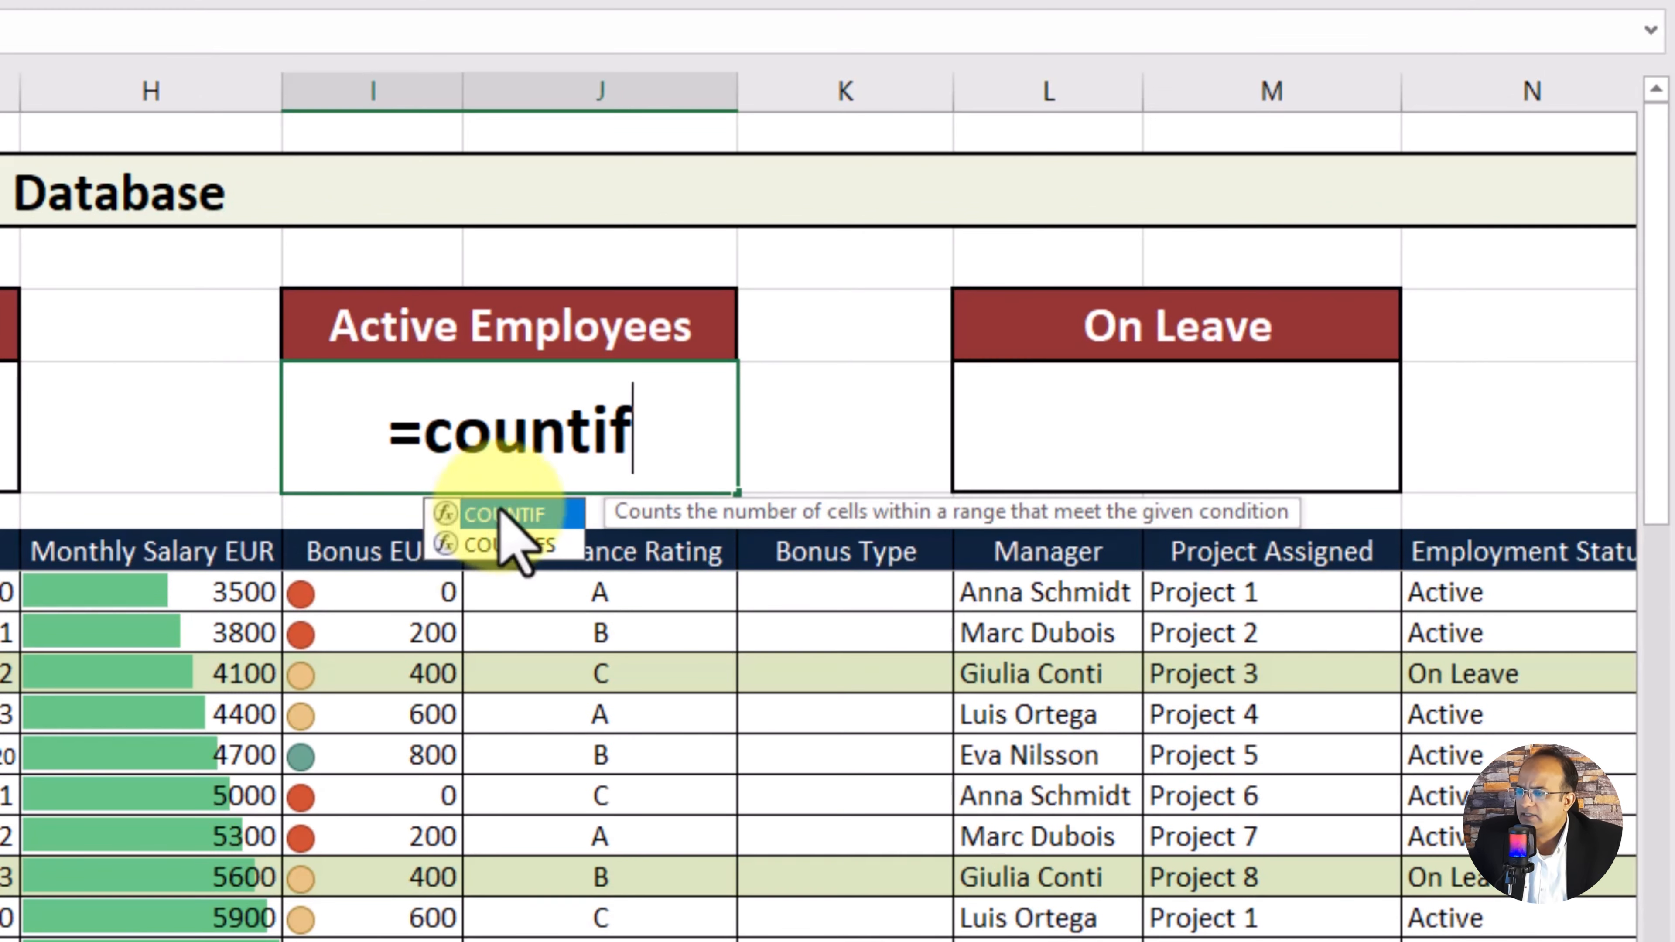
double_click(521, 515)
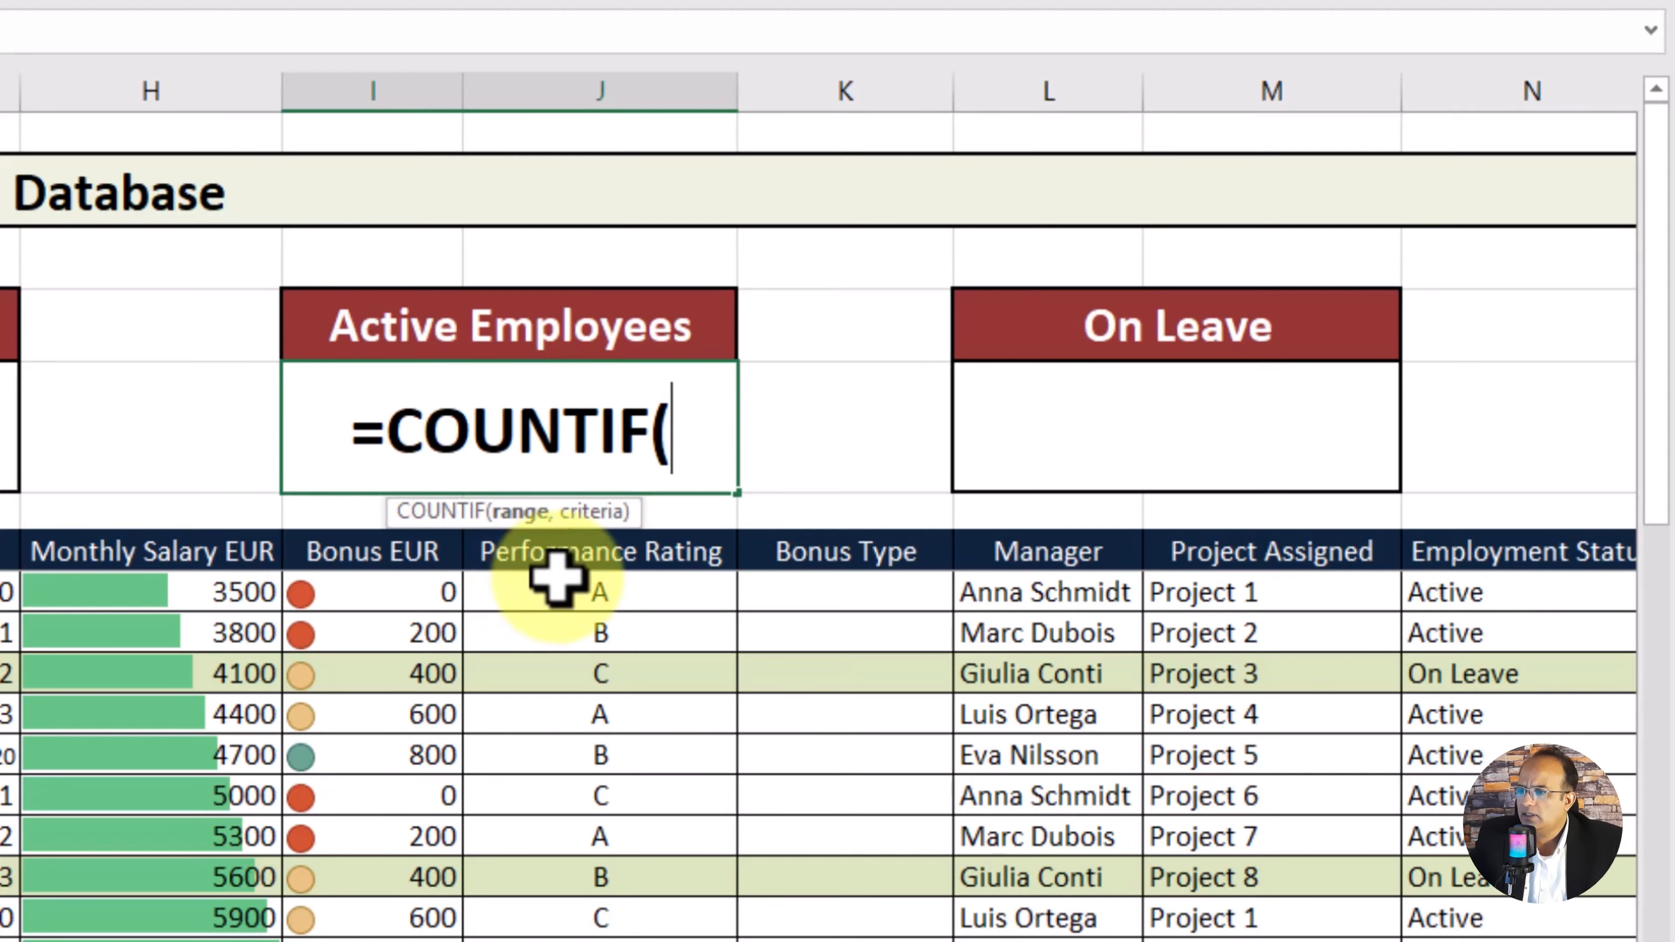
scroll(802, 507, right, 3)
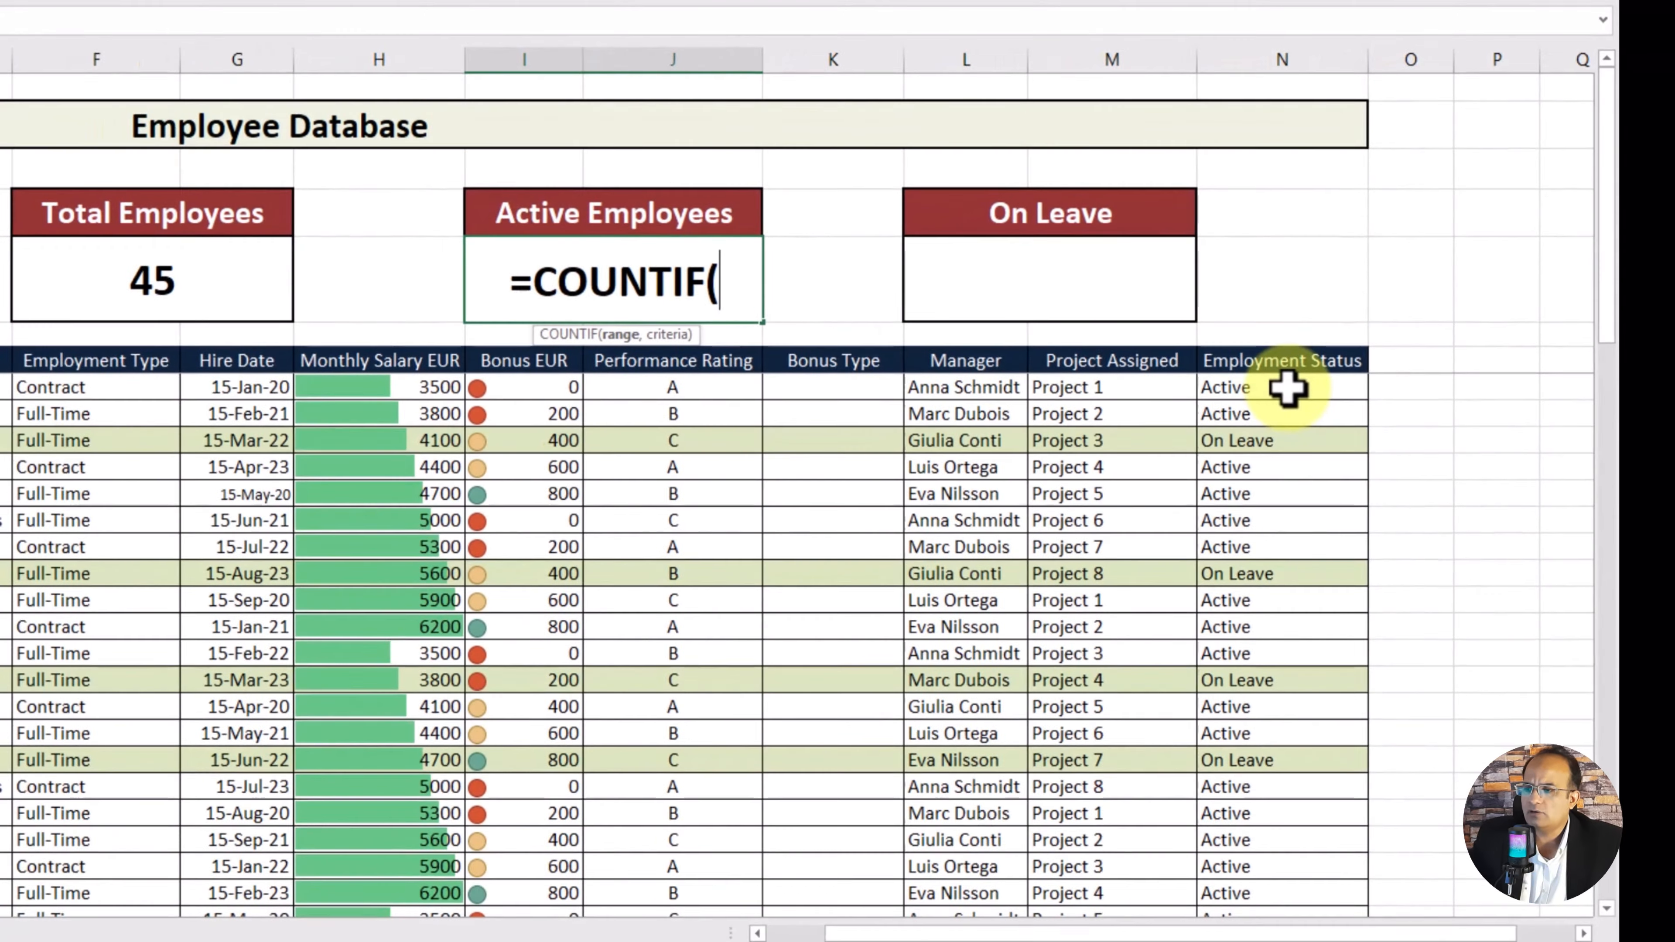
click(1168, 596)
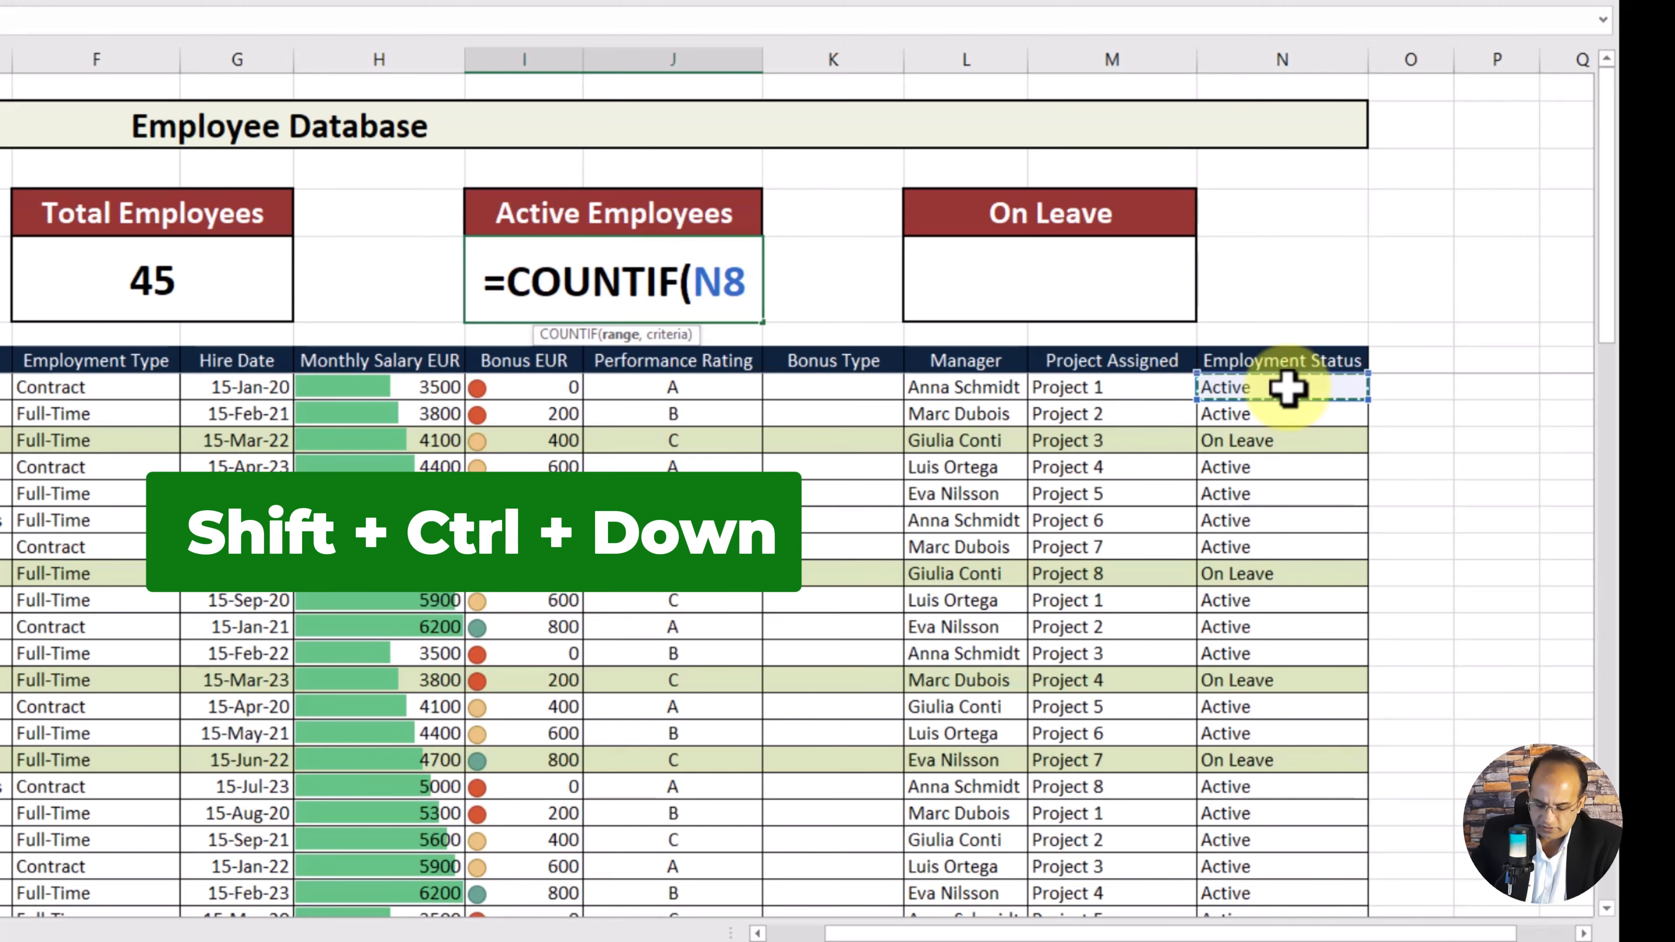
key(ctrl+shift+Down)
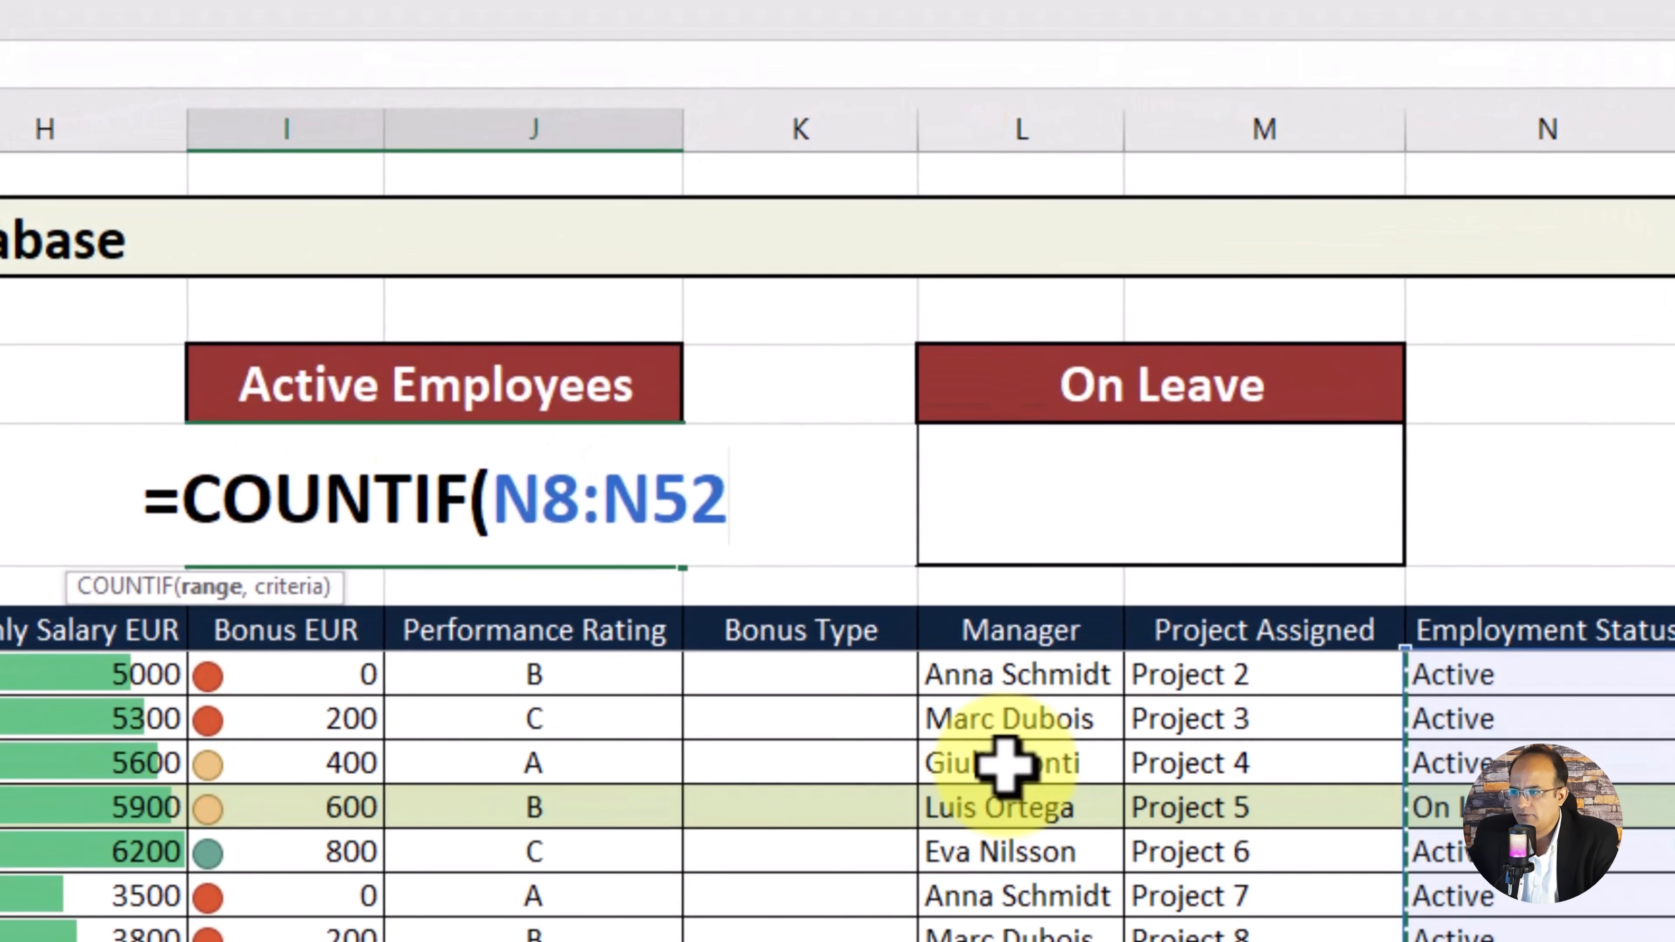
text(,)
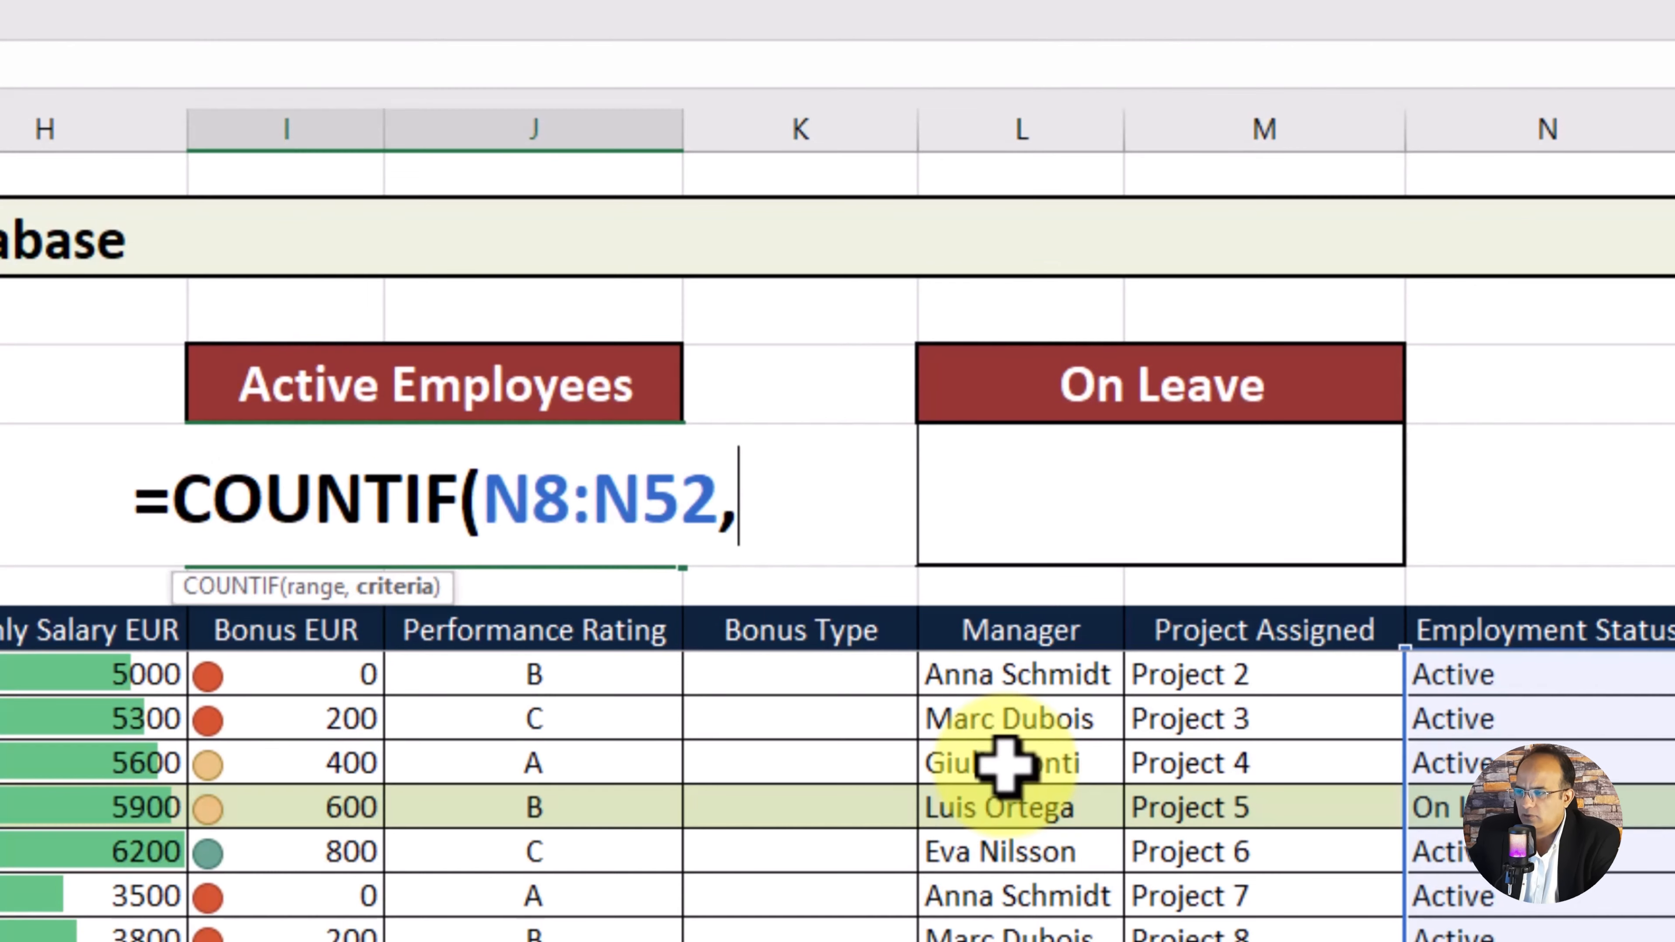
text("Act)
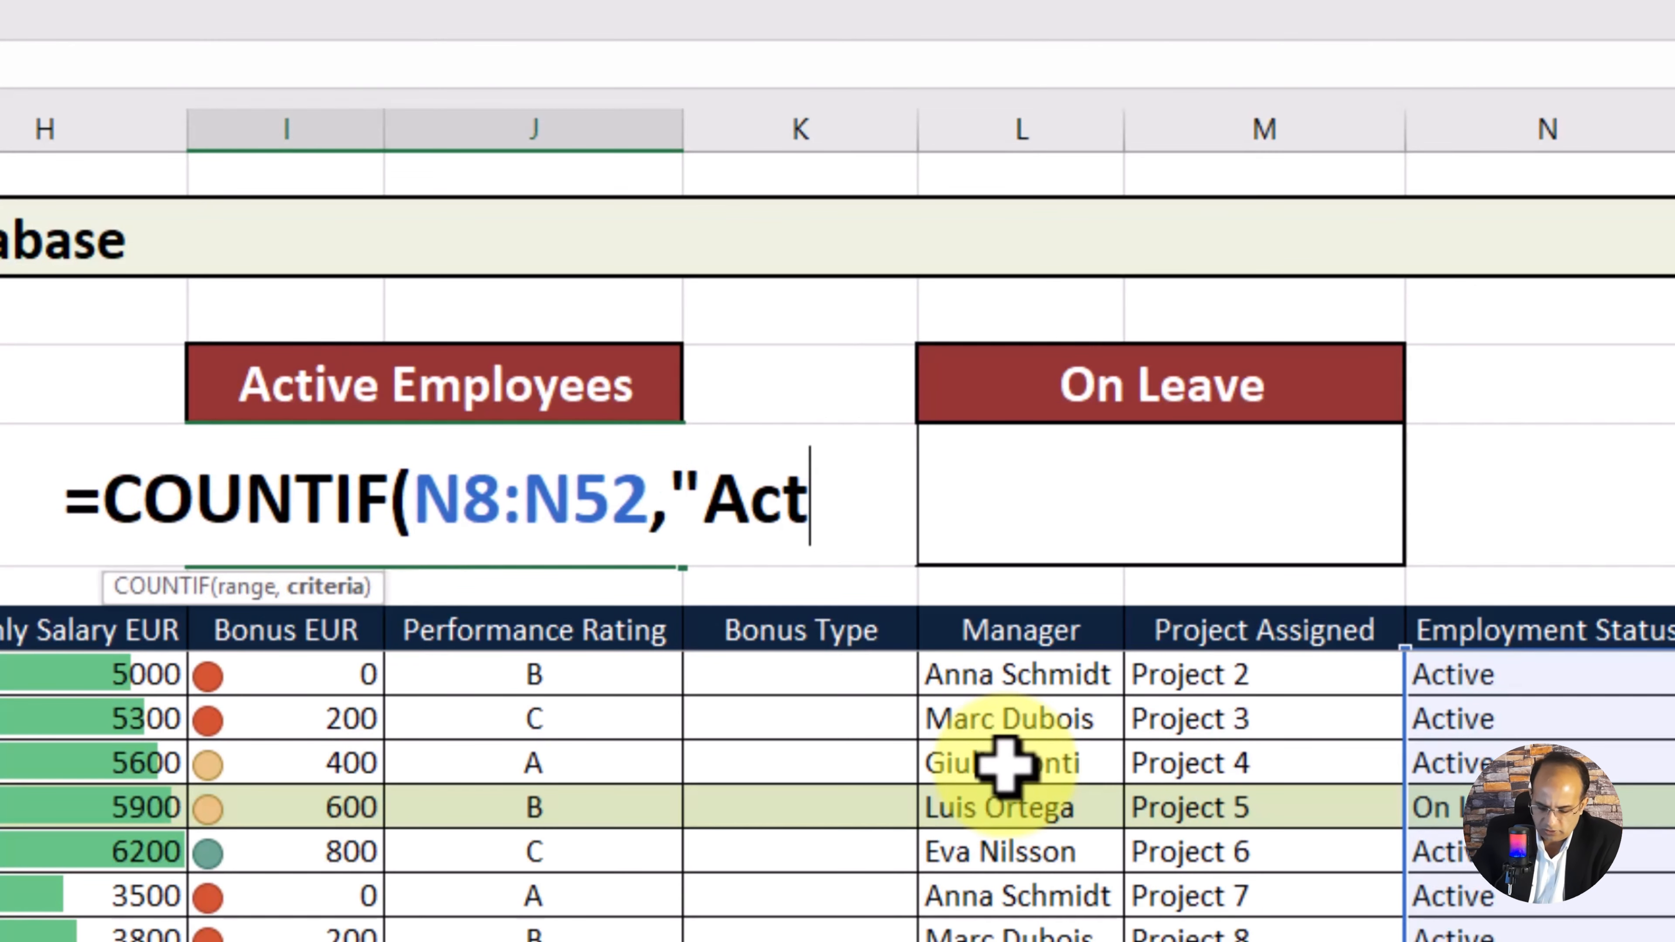
text(ive")
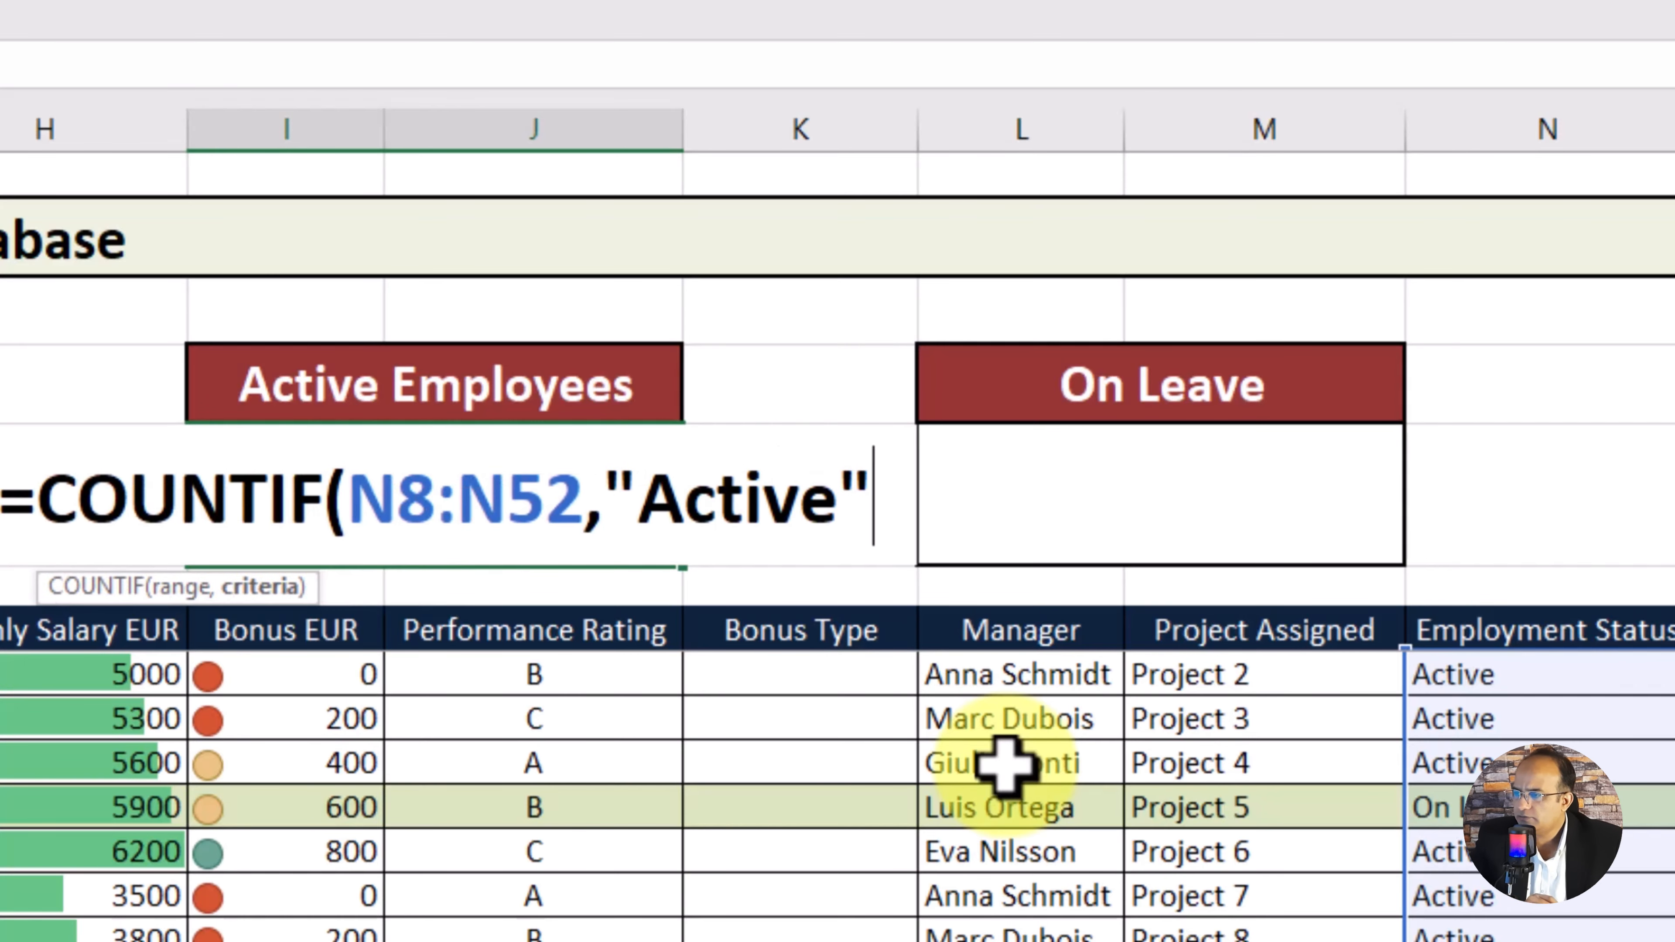
text())
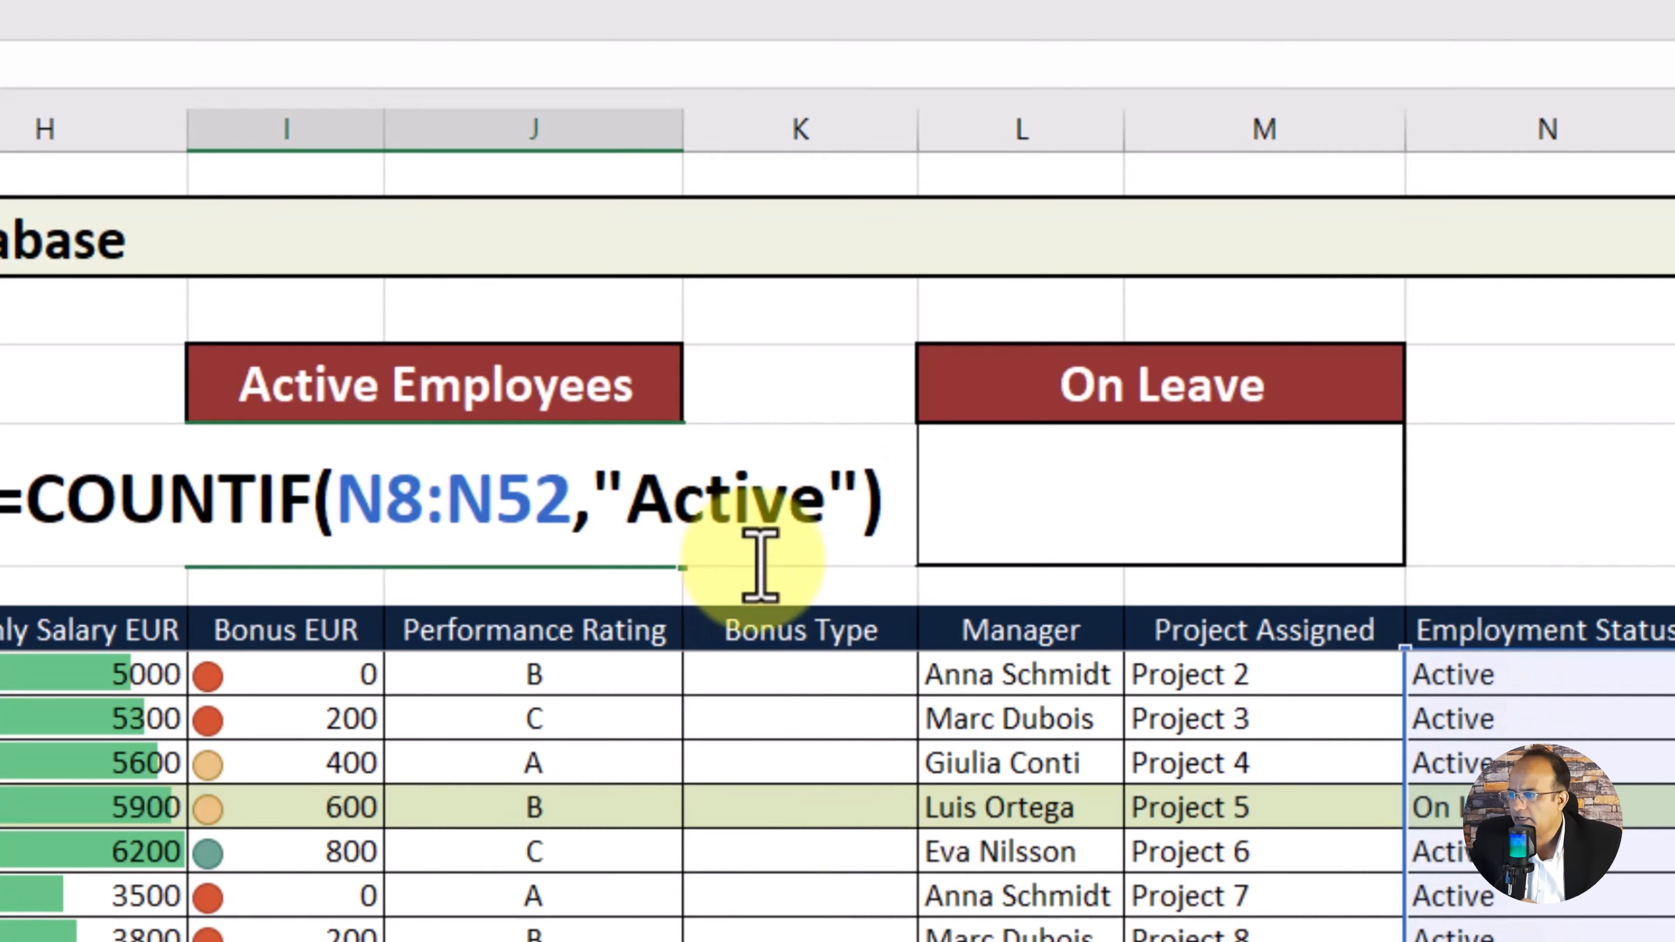
key(Return)
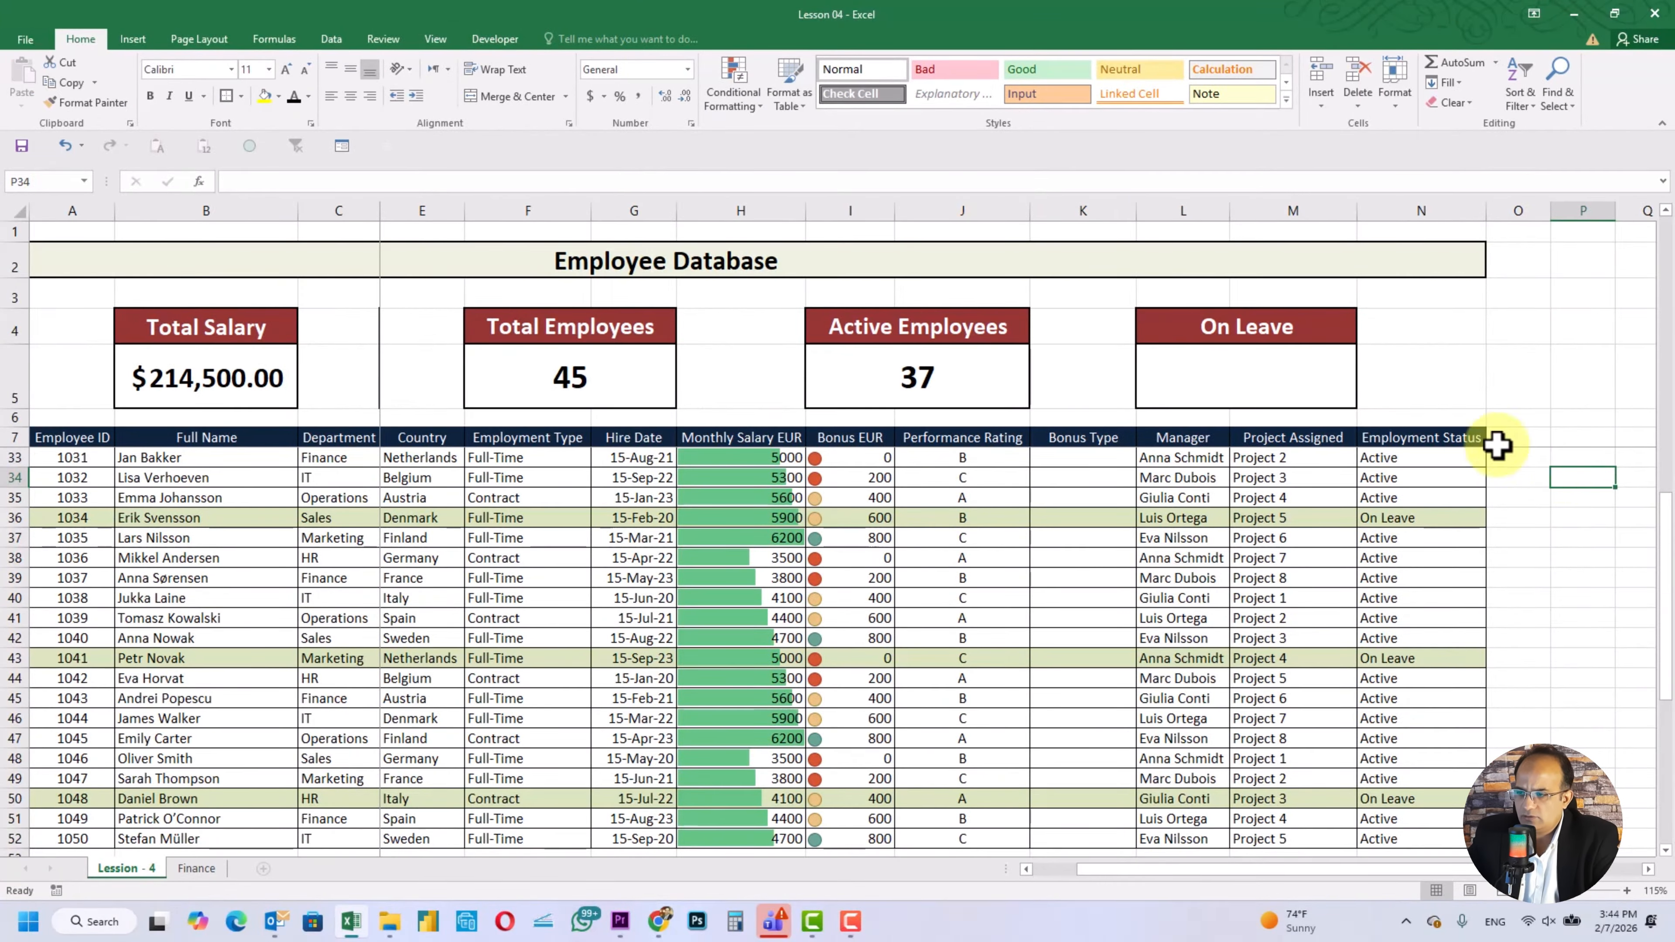
Step: Enter the formula =COUNTIF(N33:N52,"On Leave") in the cell below On Leave, using Employment Status entries as the range
click(1287, 370)
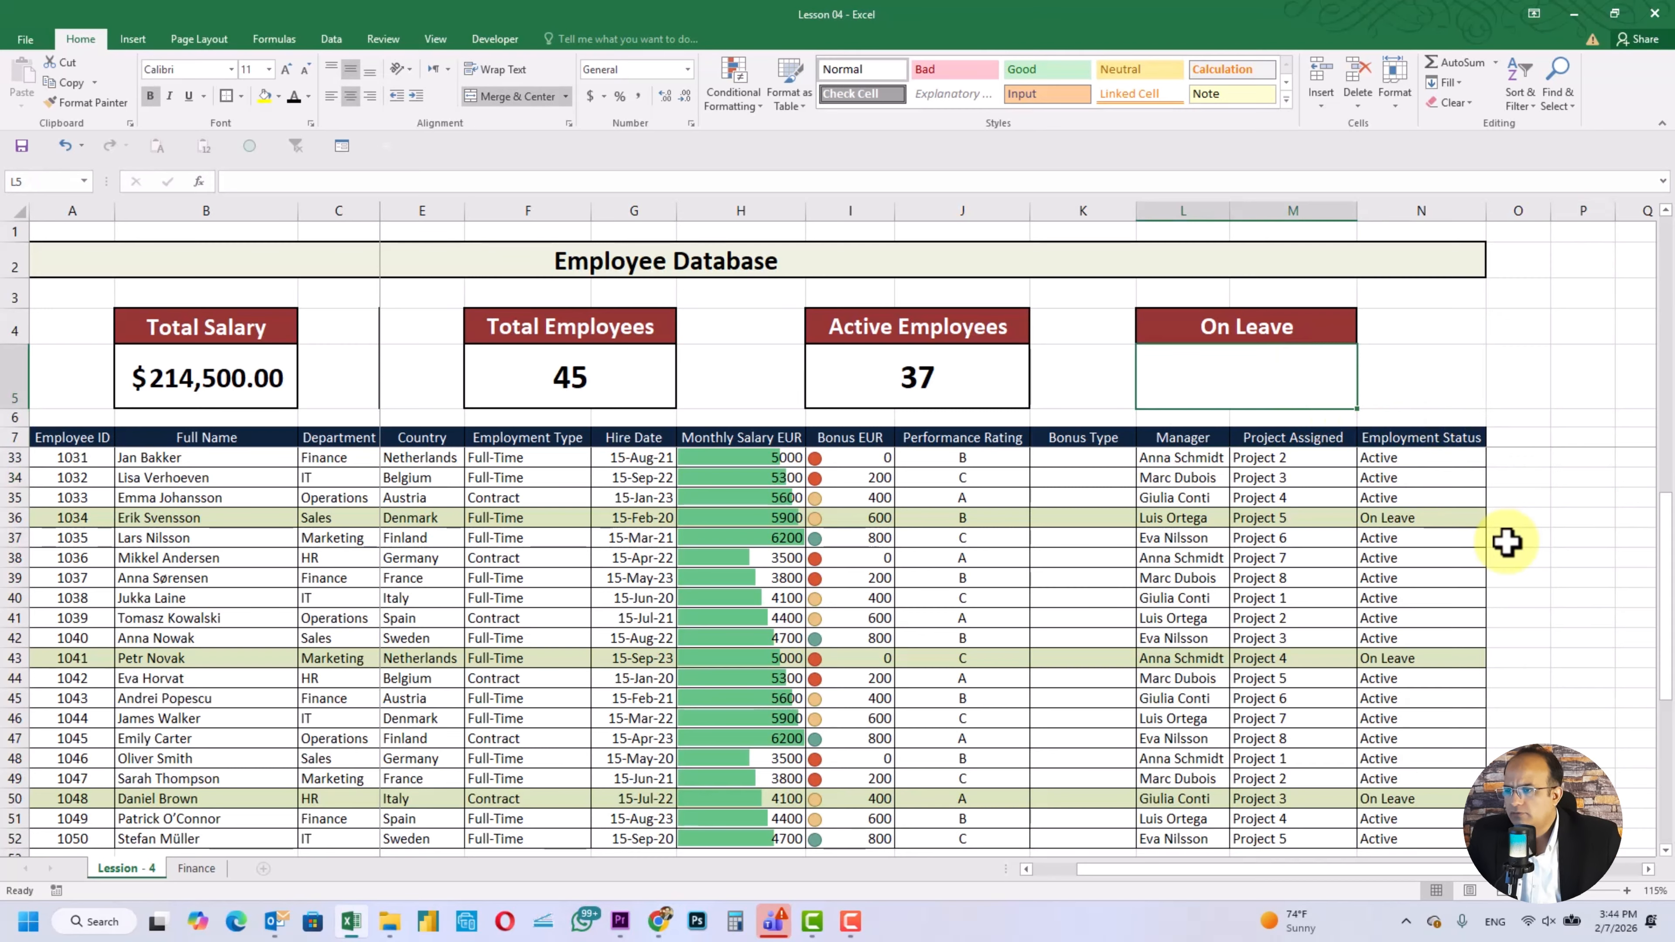
text(=)
text(count)
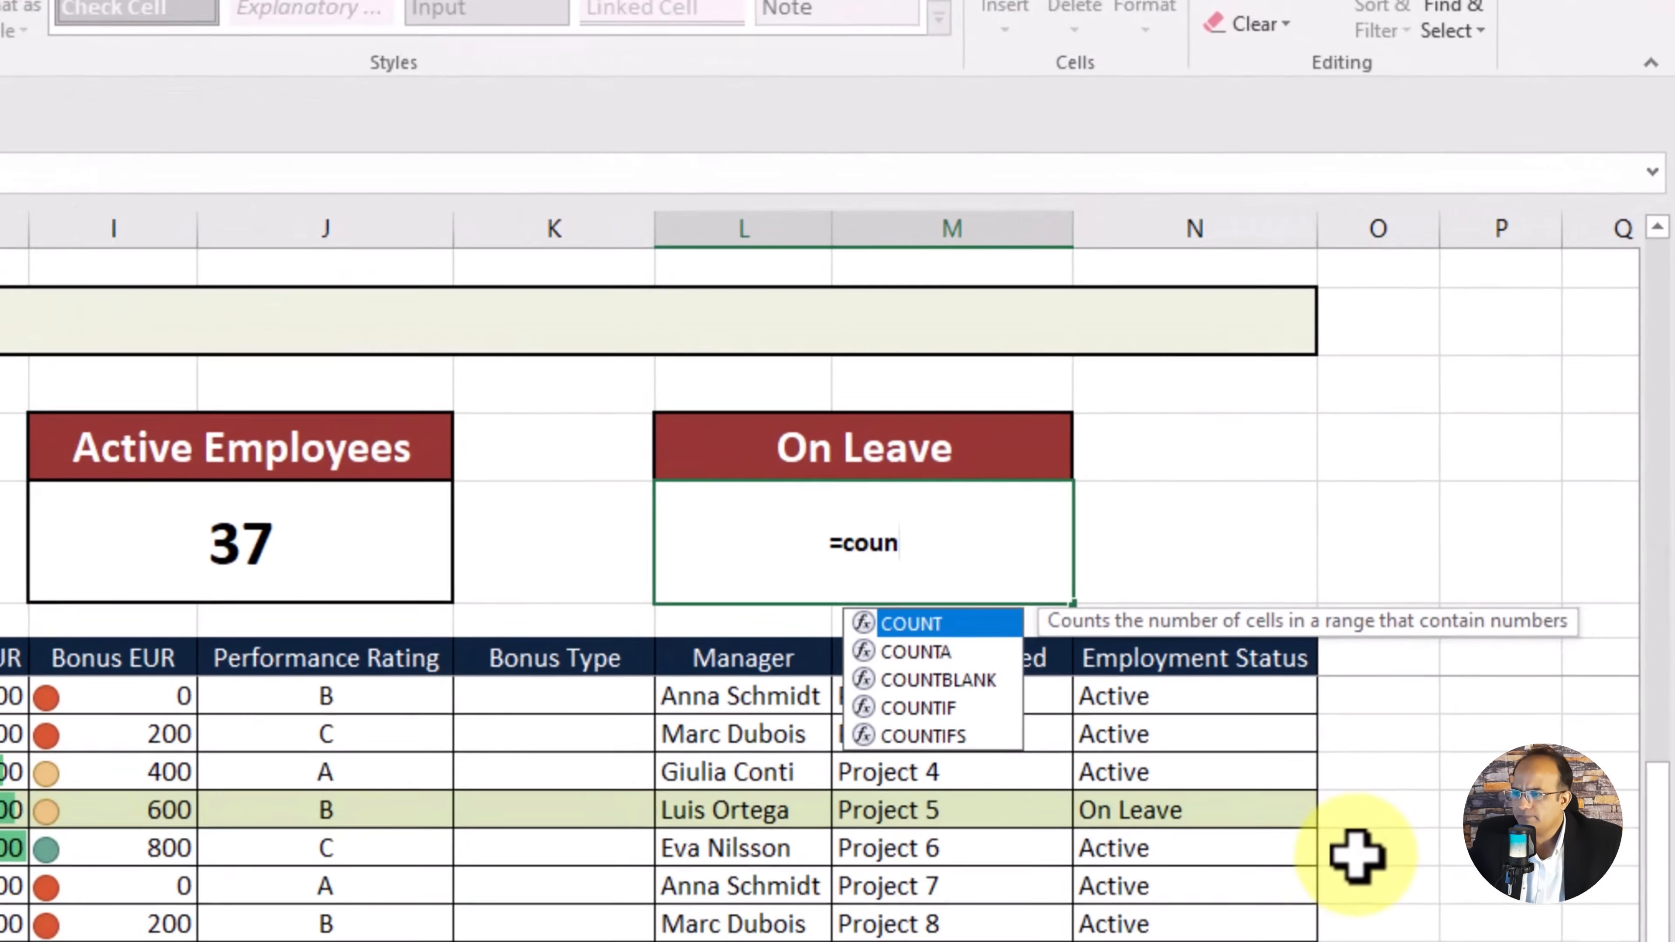
text(if)
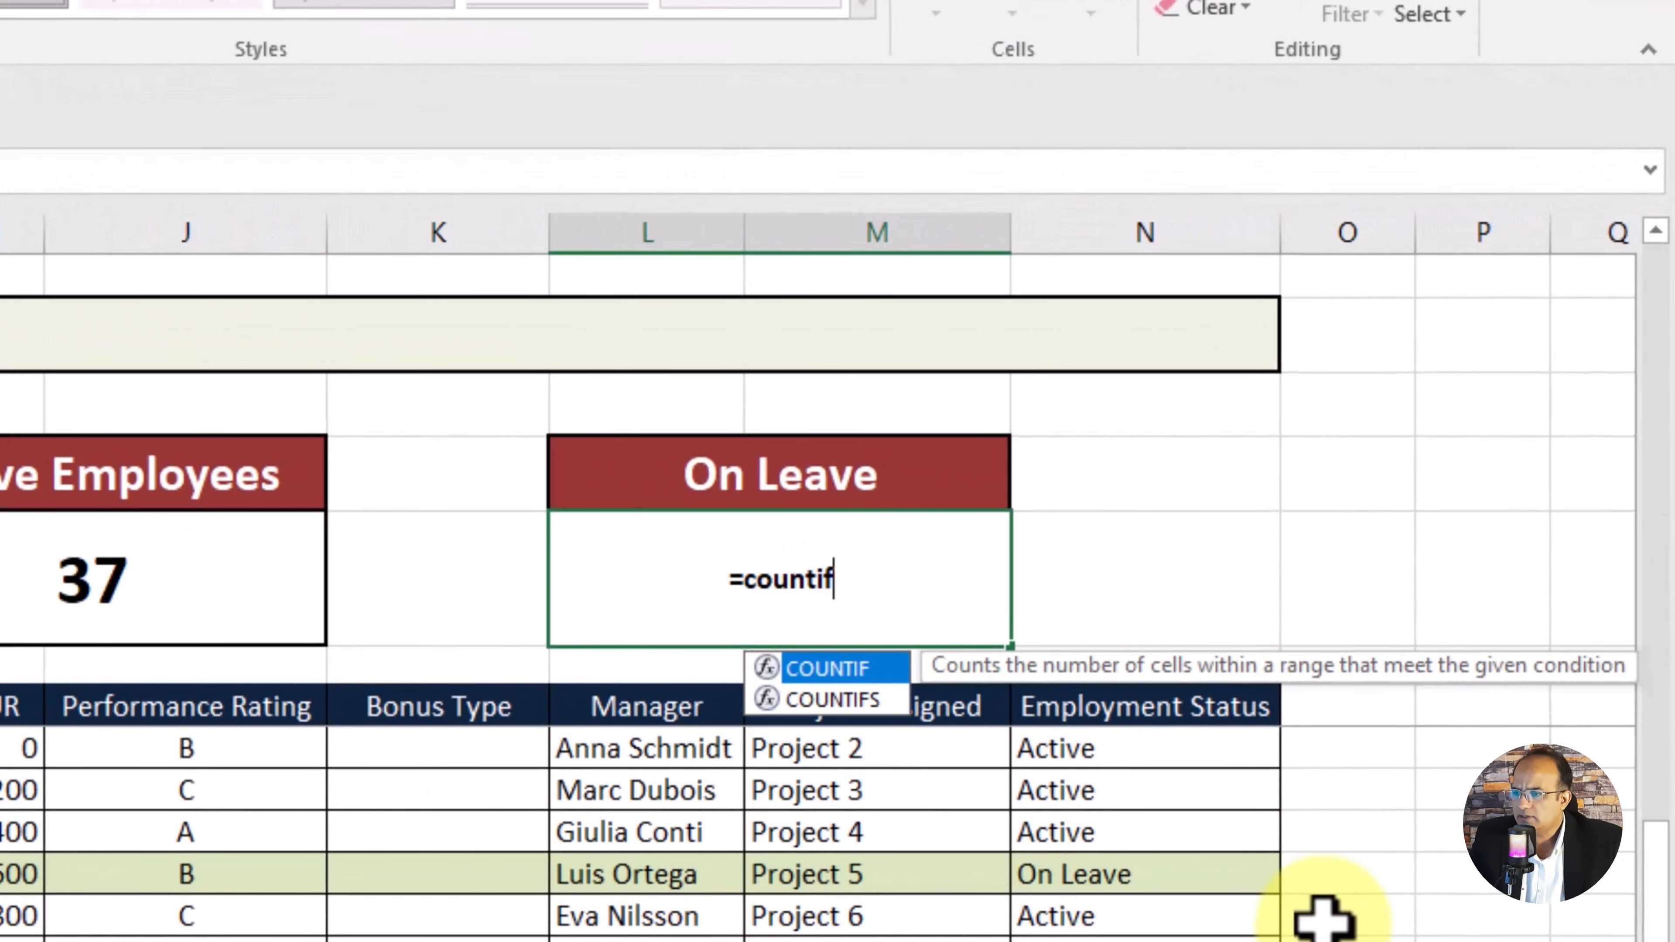
double_click(829, 668)
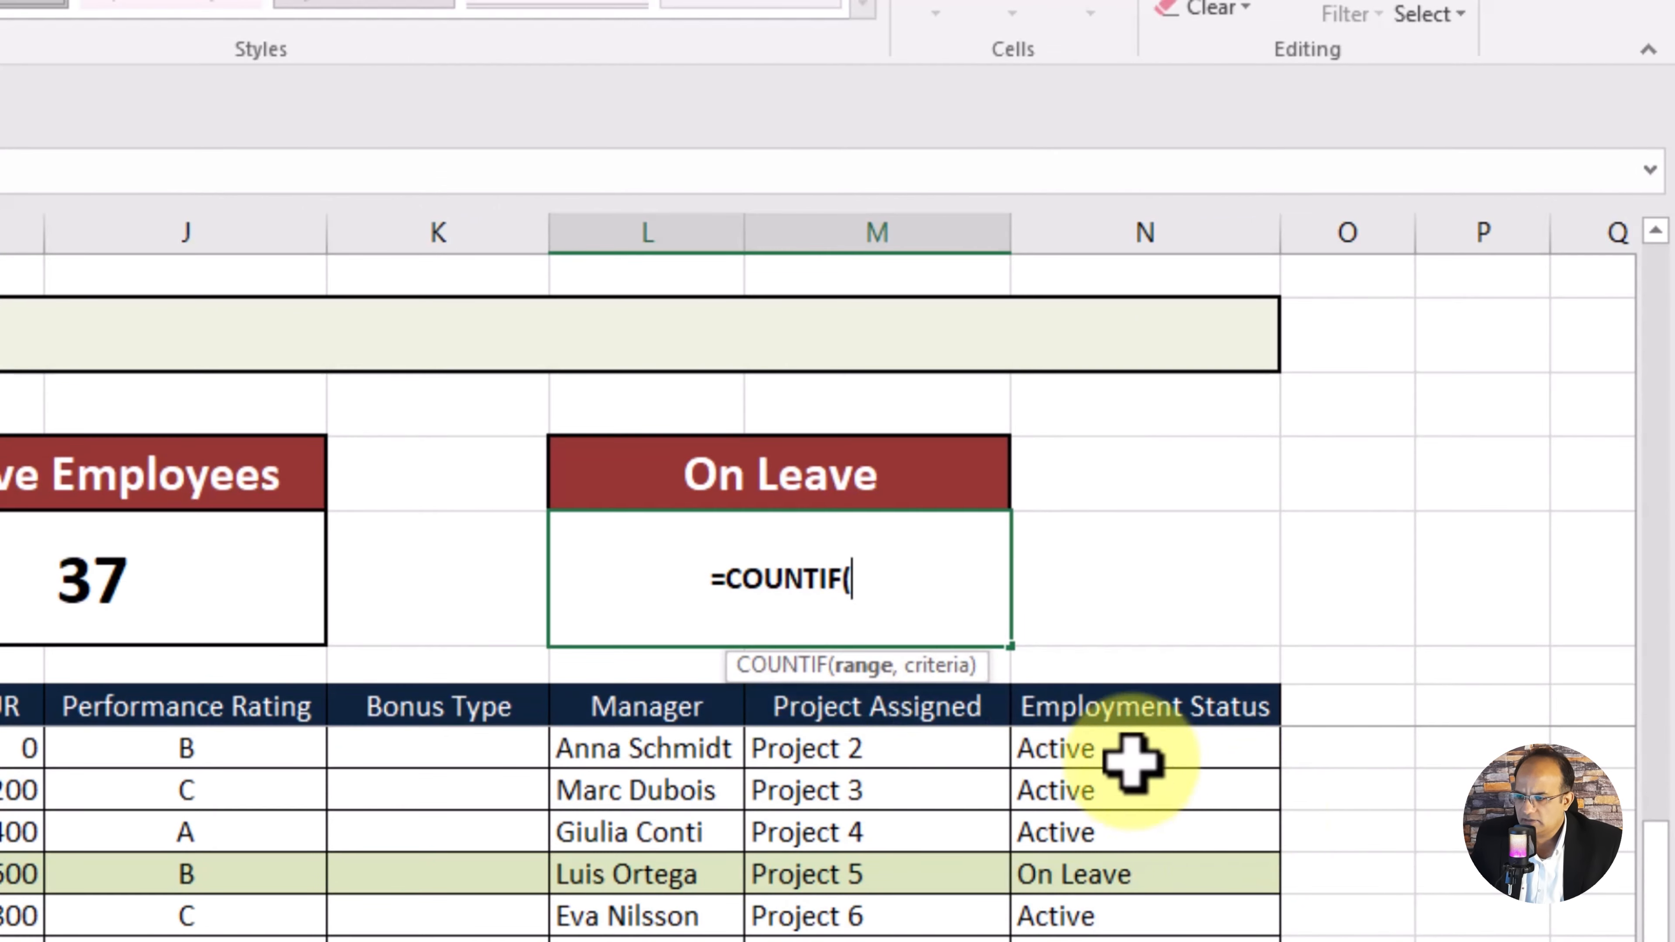
click(1129, 752)
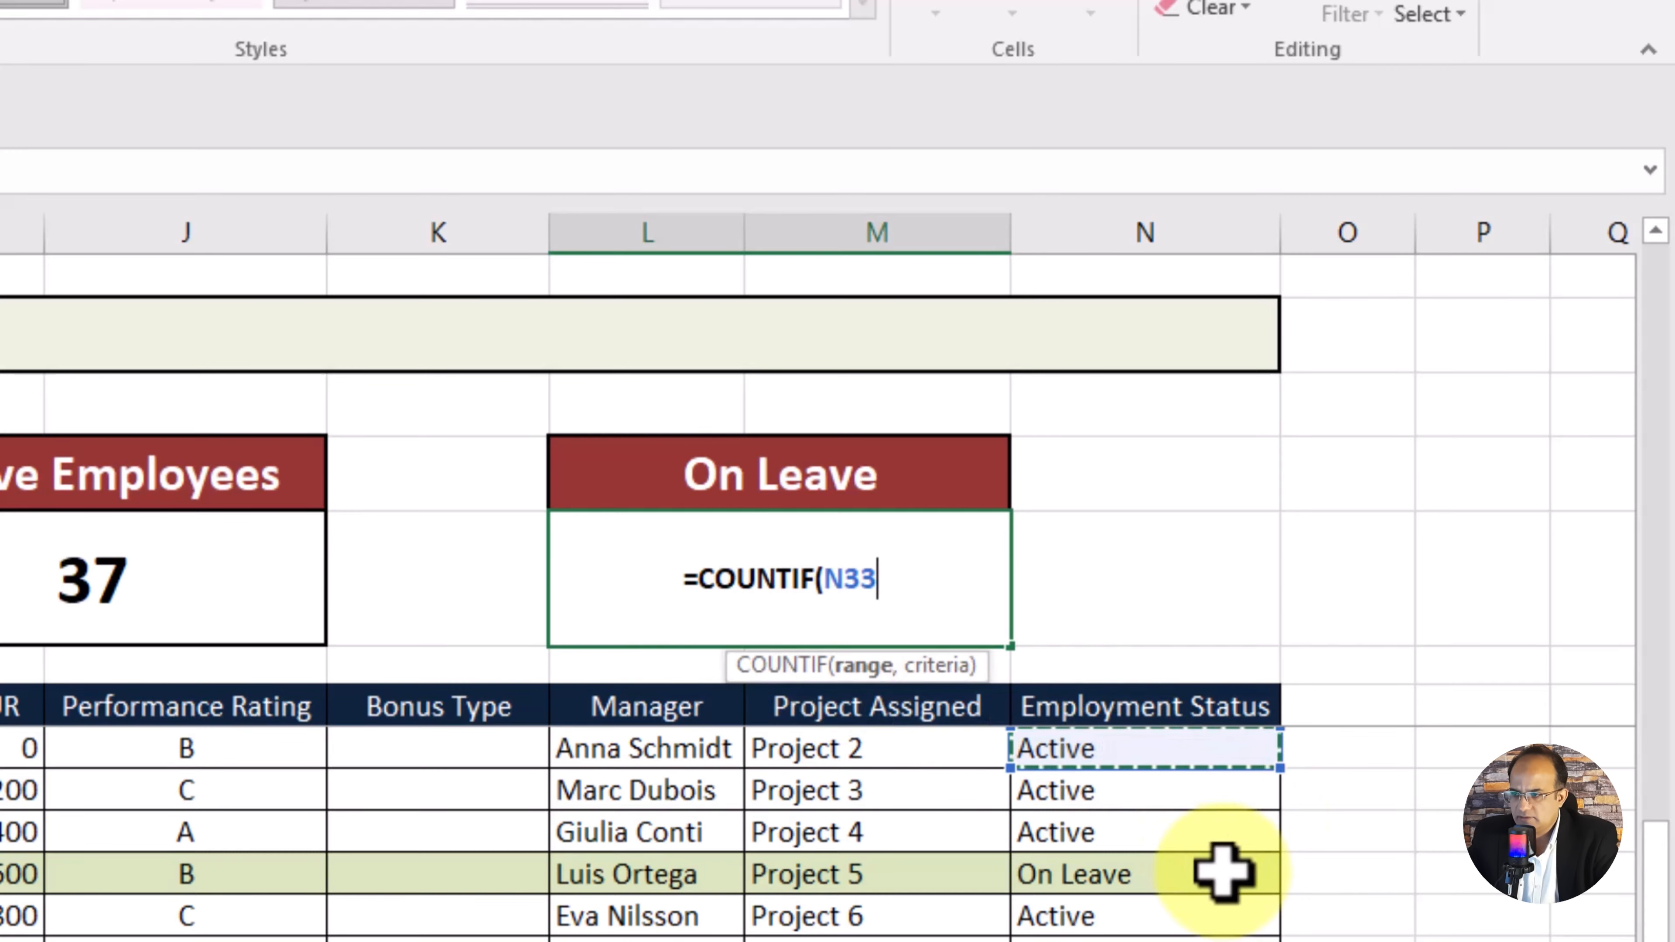
key(ctrl+shift+Down)
text(,)
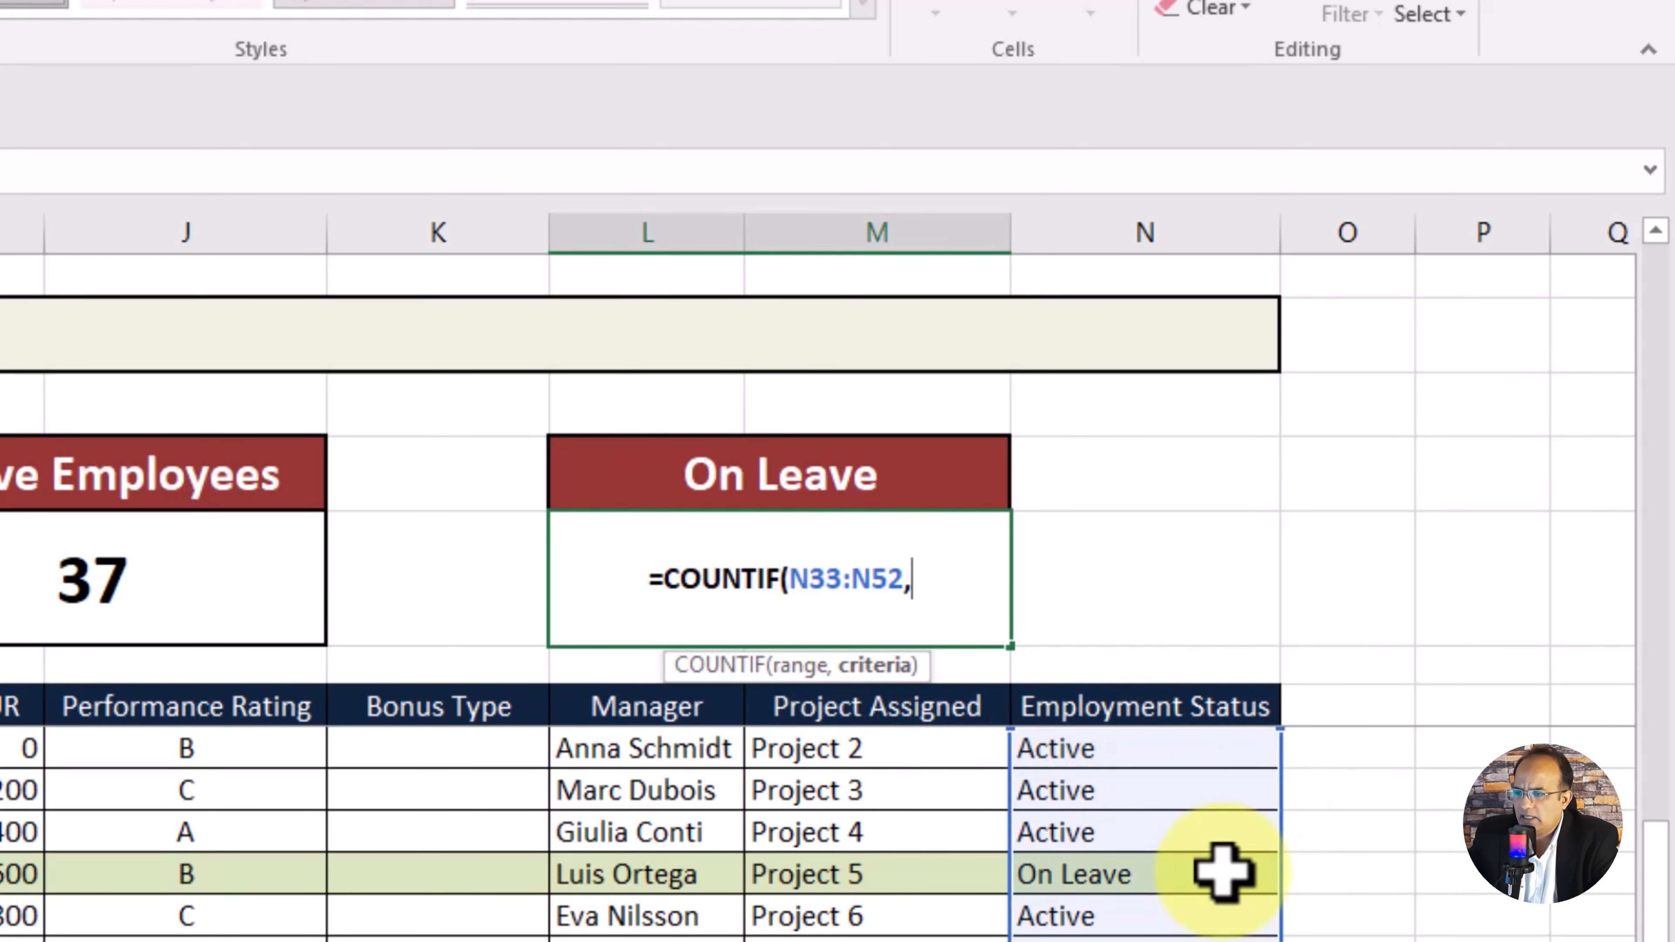
text(")
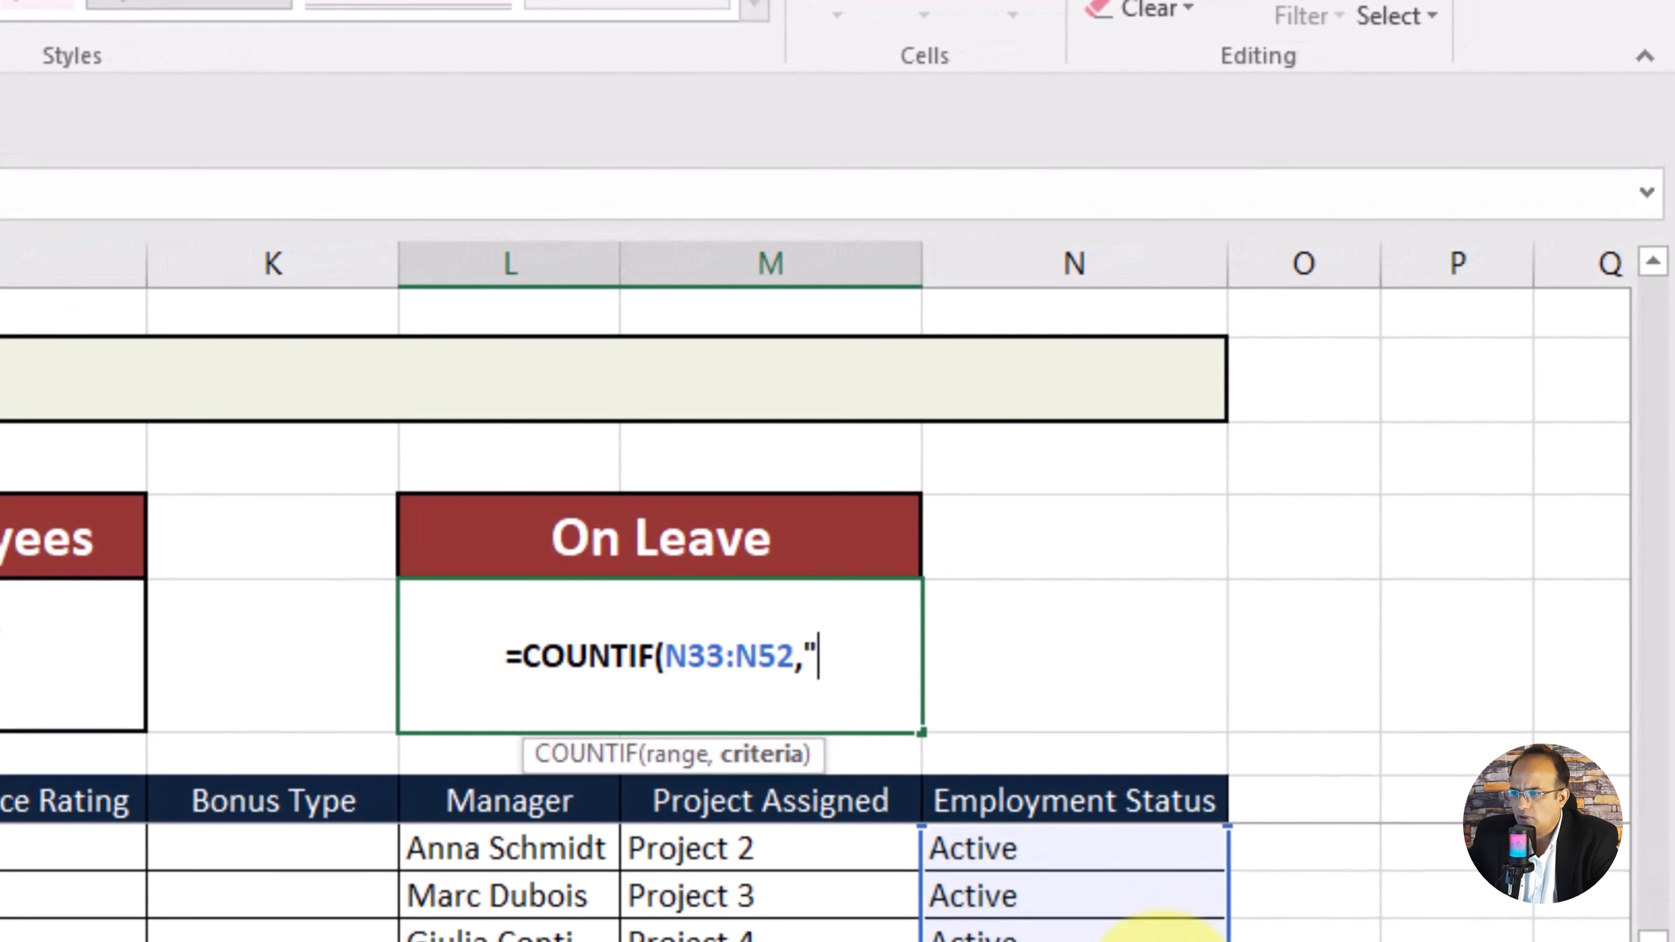
text(On Leave)
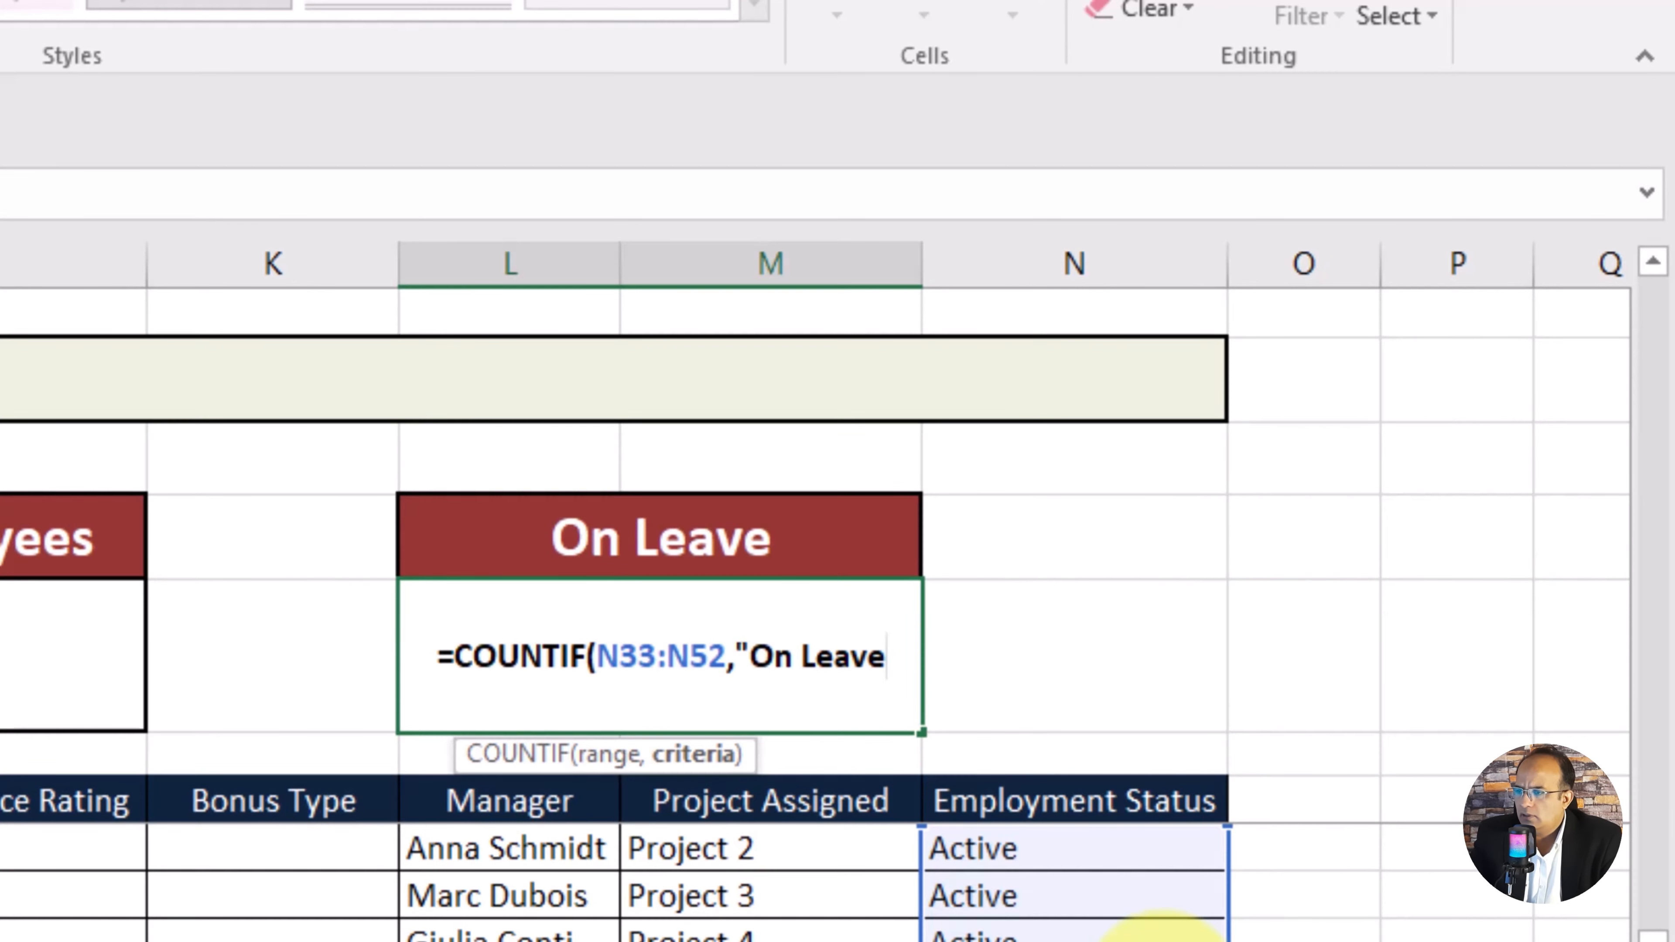
text("))
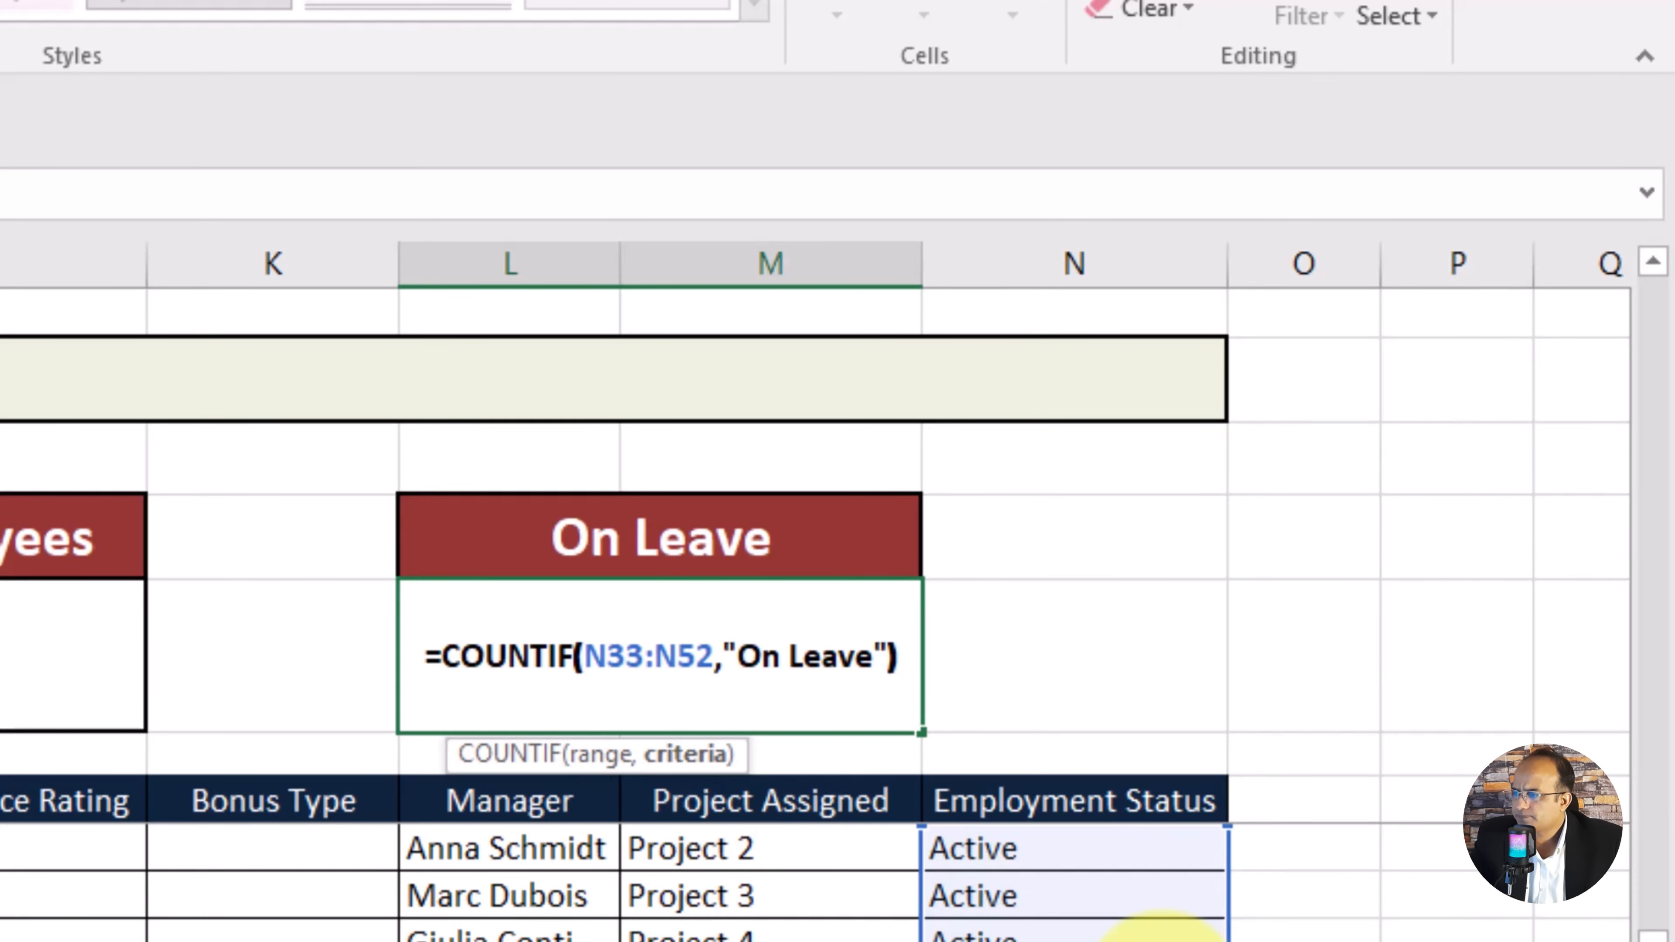
key(Return)
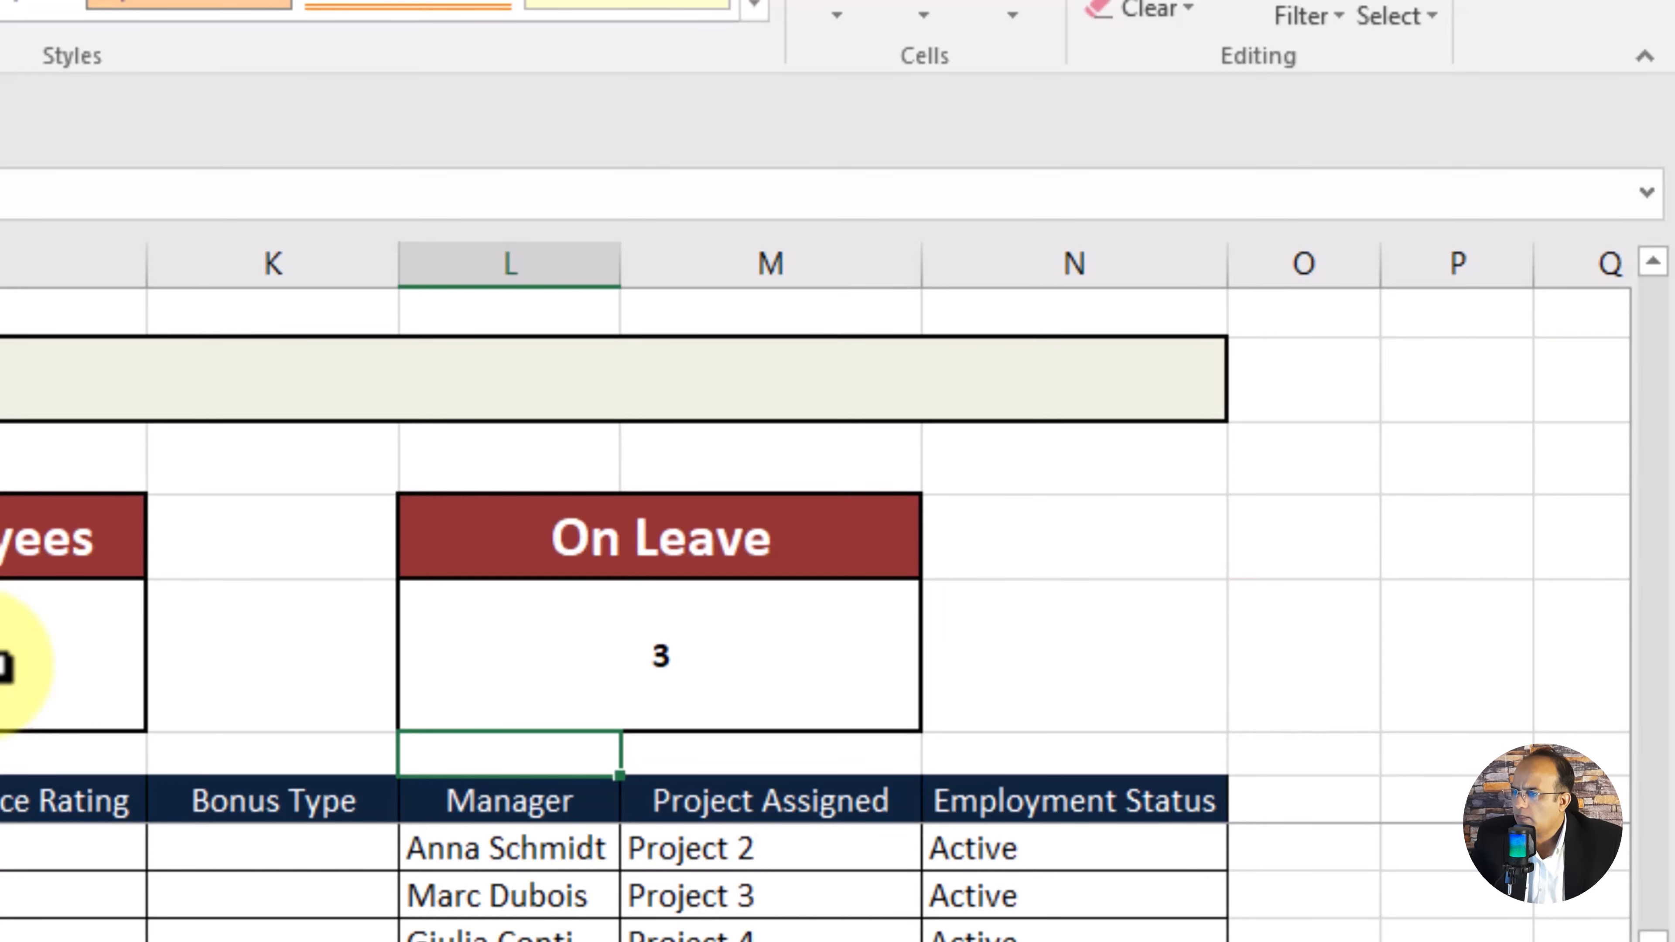
Step: Set the On Leave result in L5 to font size 26, the same as the Active Employees result
click(5, 664)
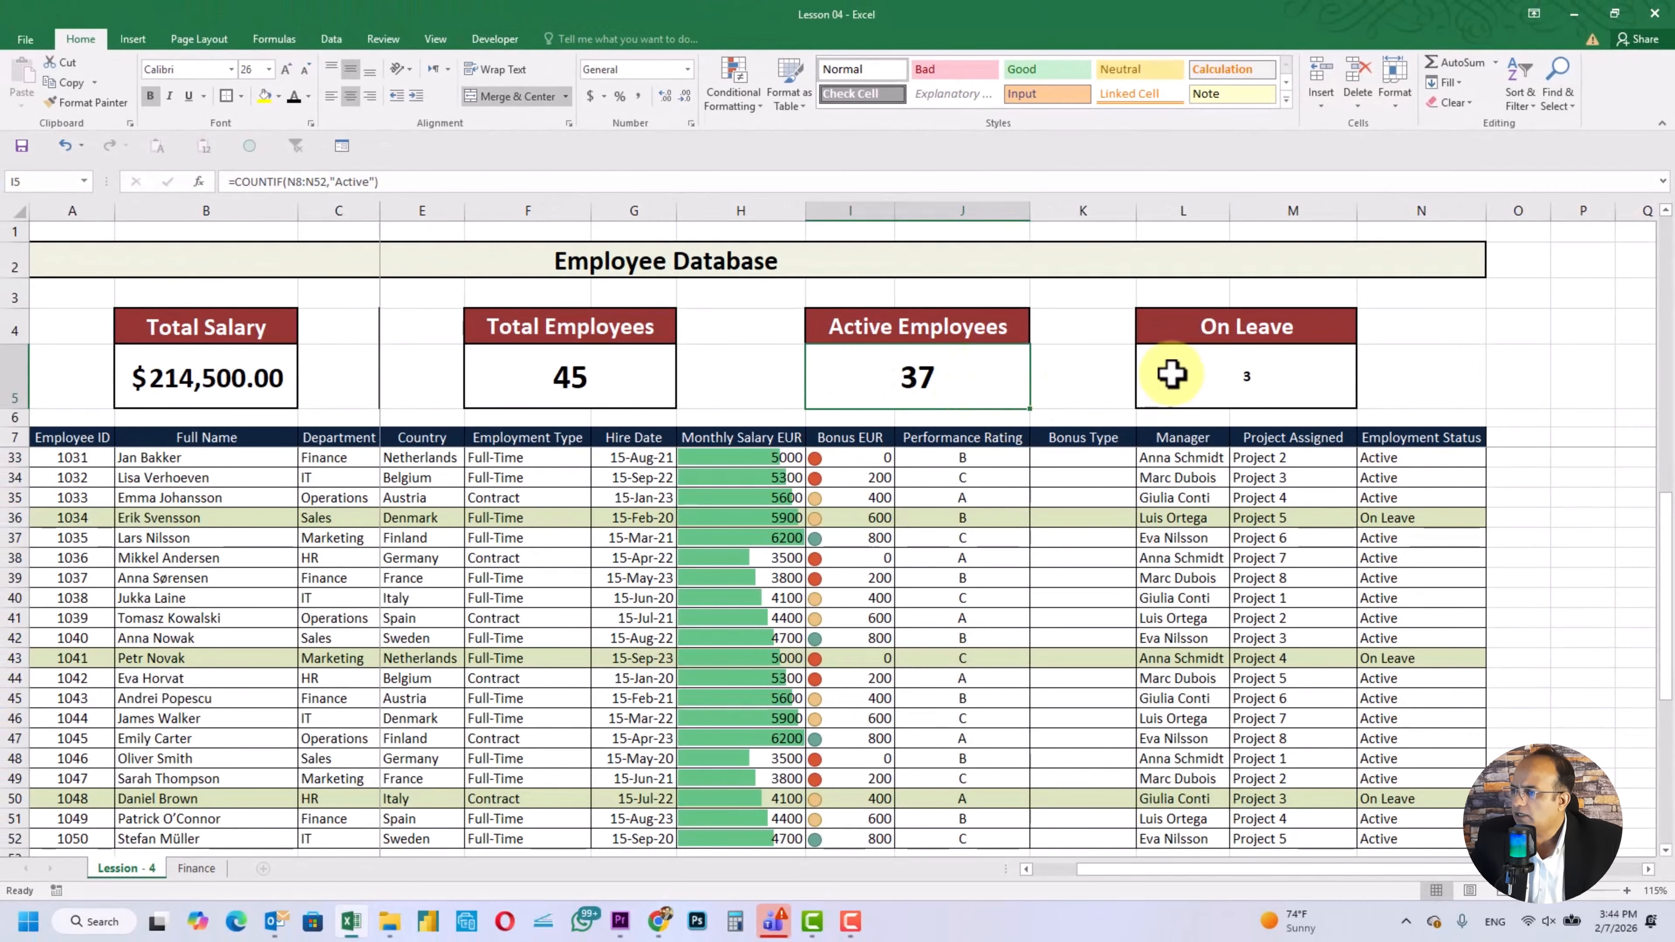
click(1215, 367)
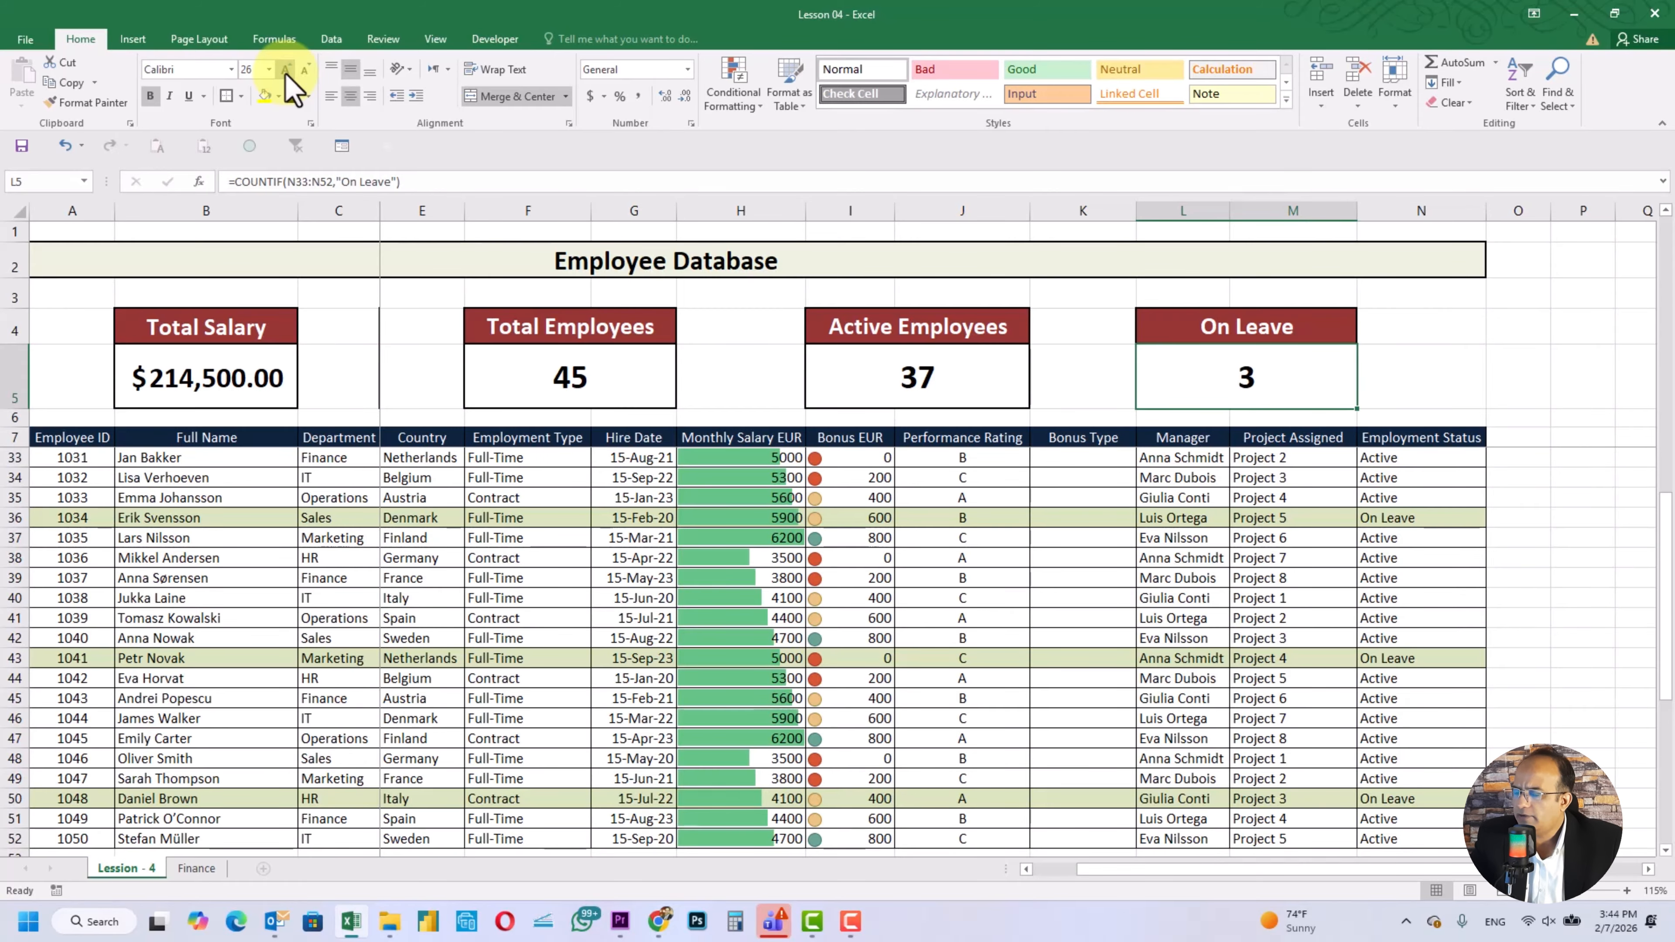
Step: Examine the Employment Status entries over the whole table and step through the first rows to check the On Leave count
scroll(1548, 514, up, 8)
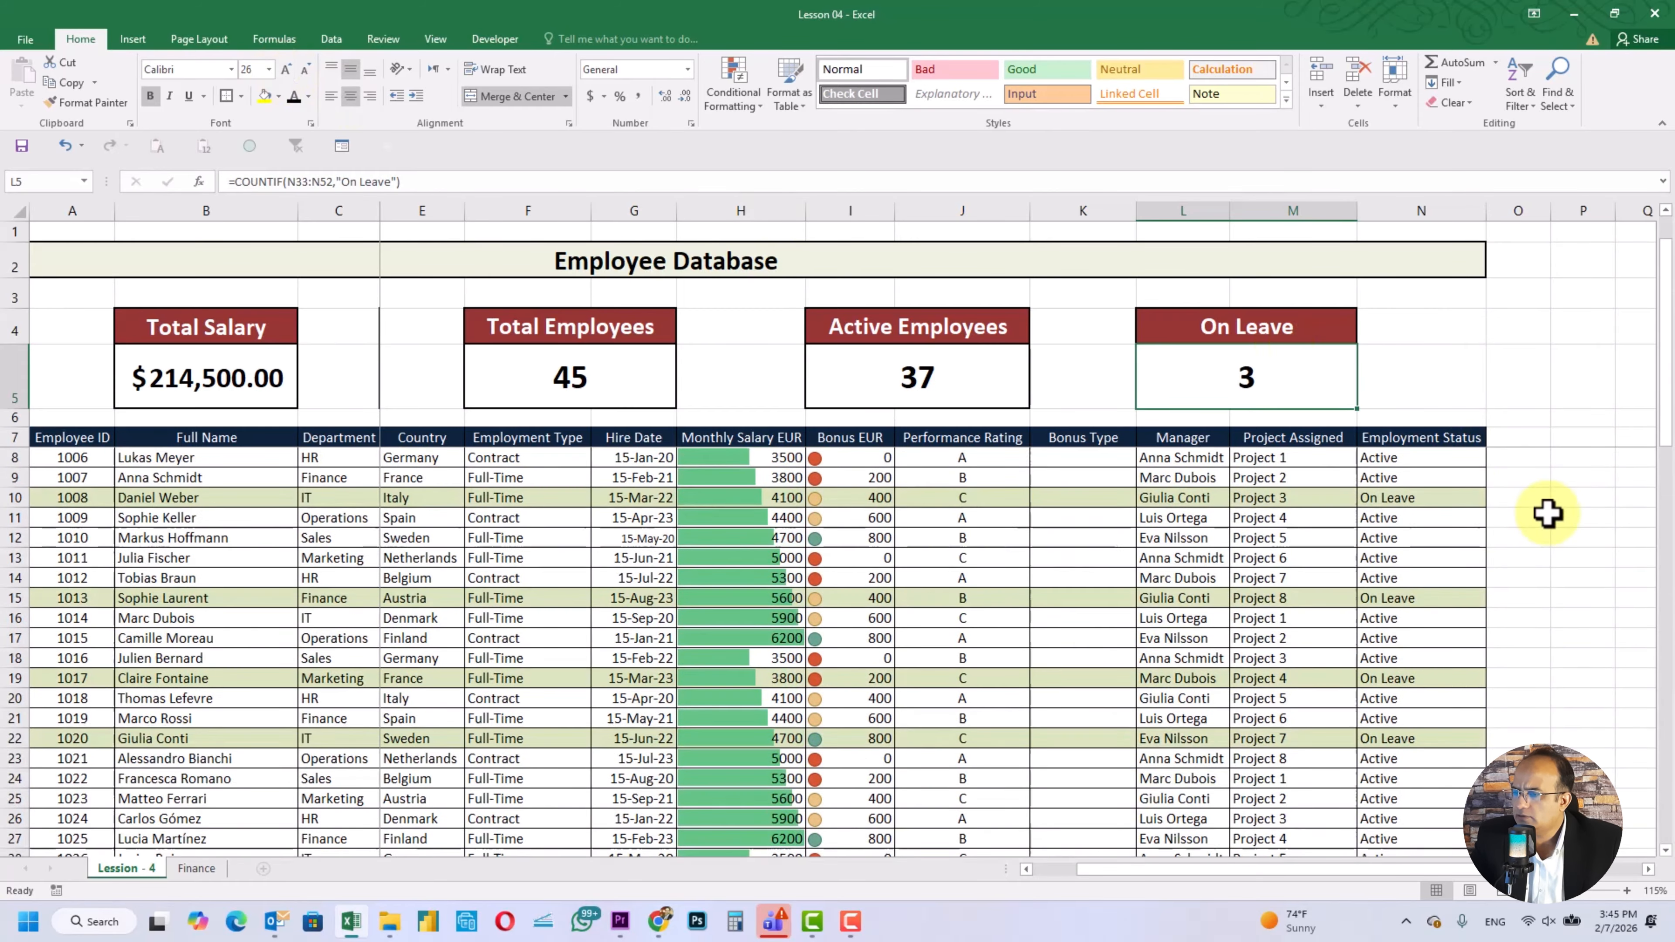
scroll(1548, 514, down, 15)
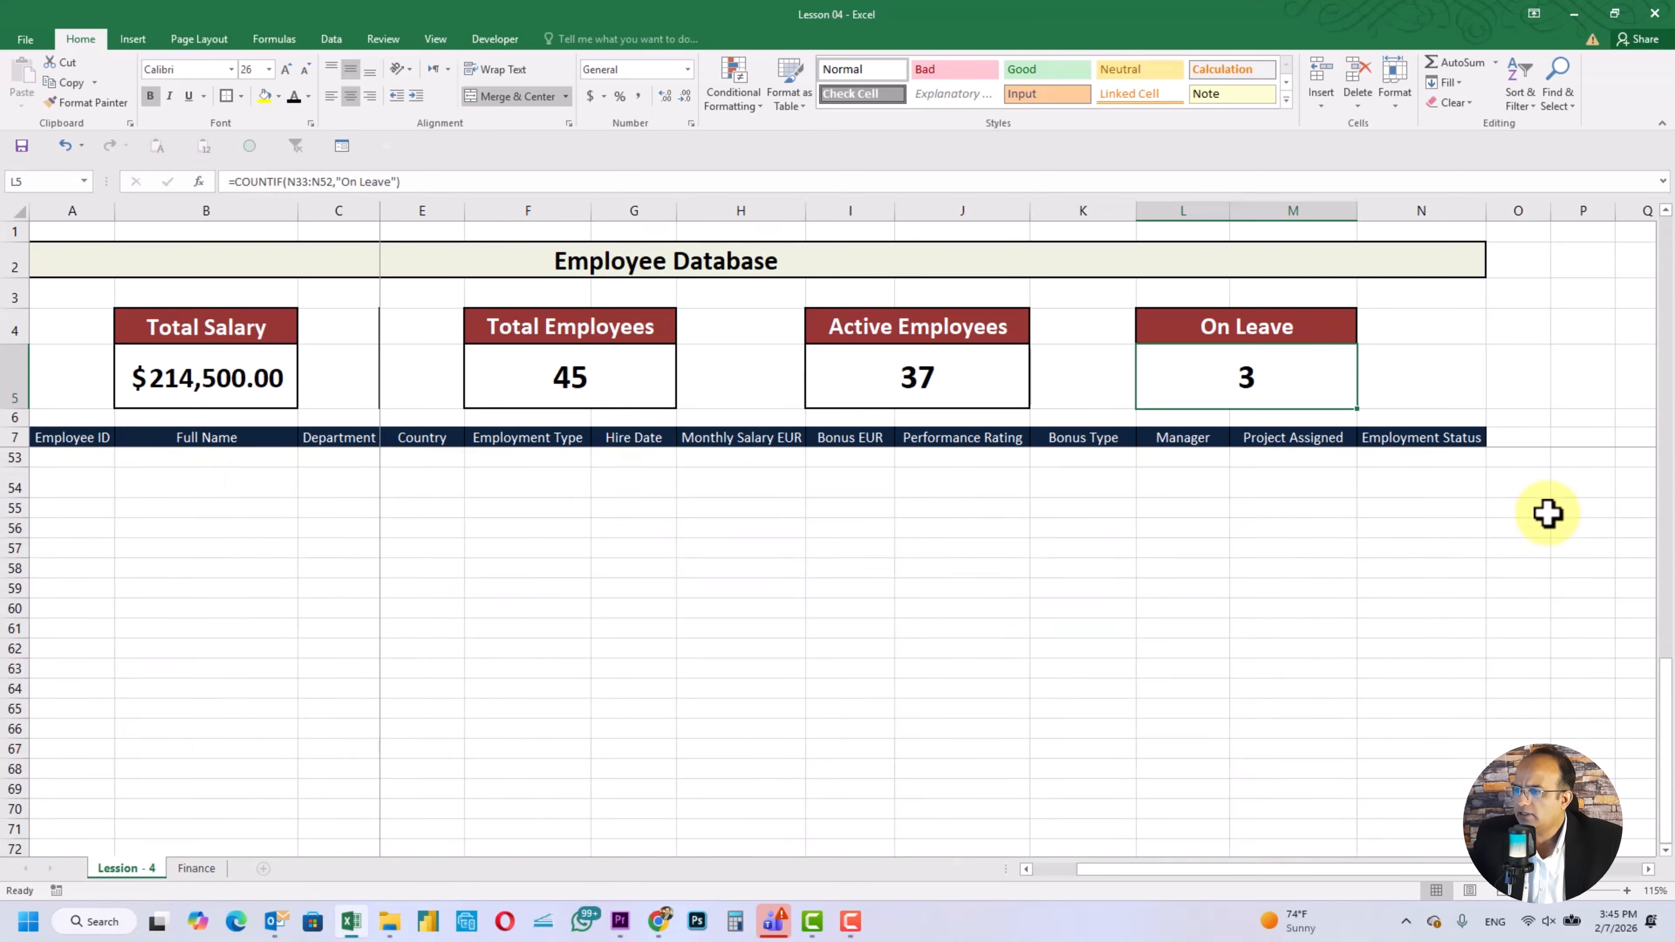
scroll(1548, 514, up, 10)
scroll(1548, 514, up, 6)
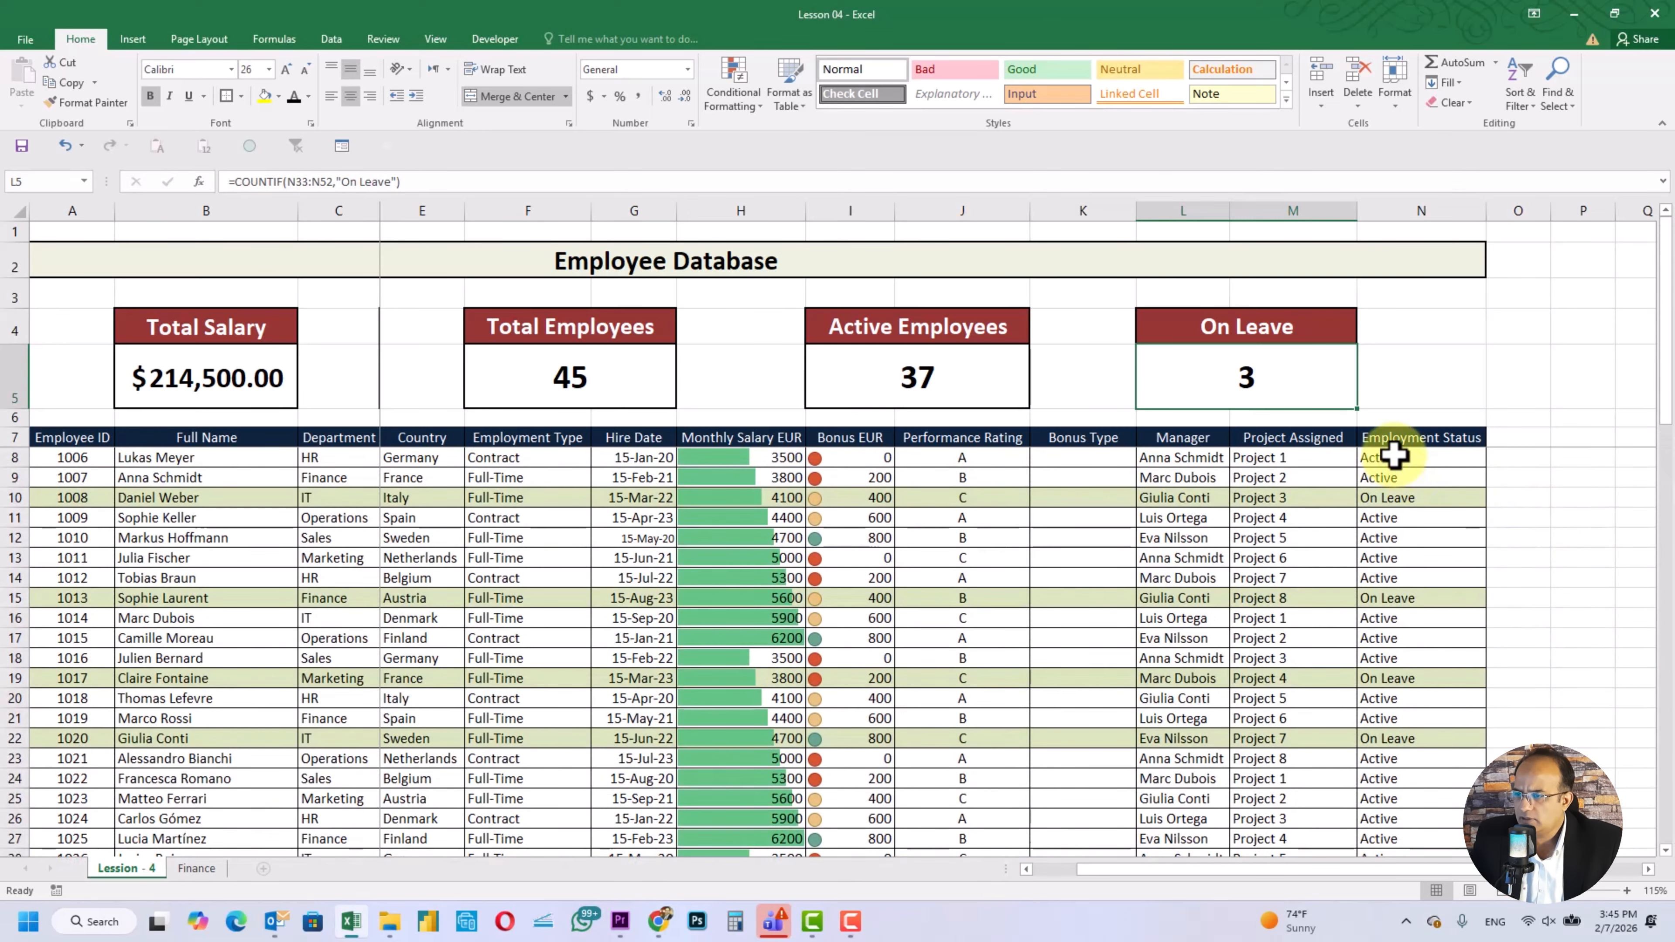
click(1392, 457)
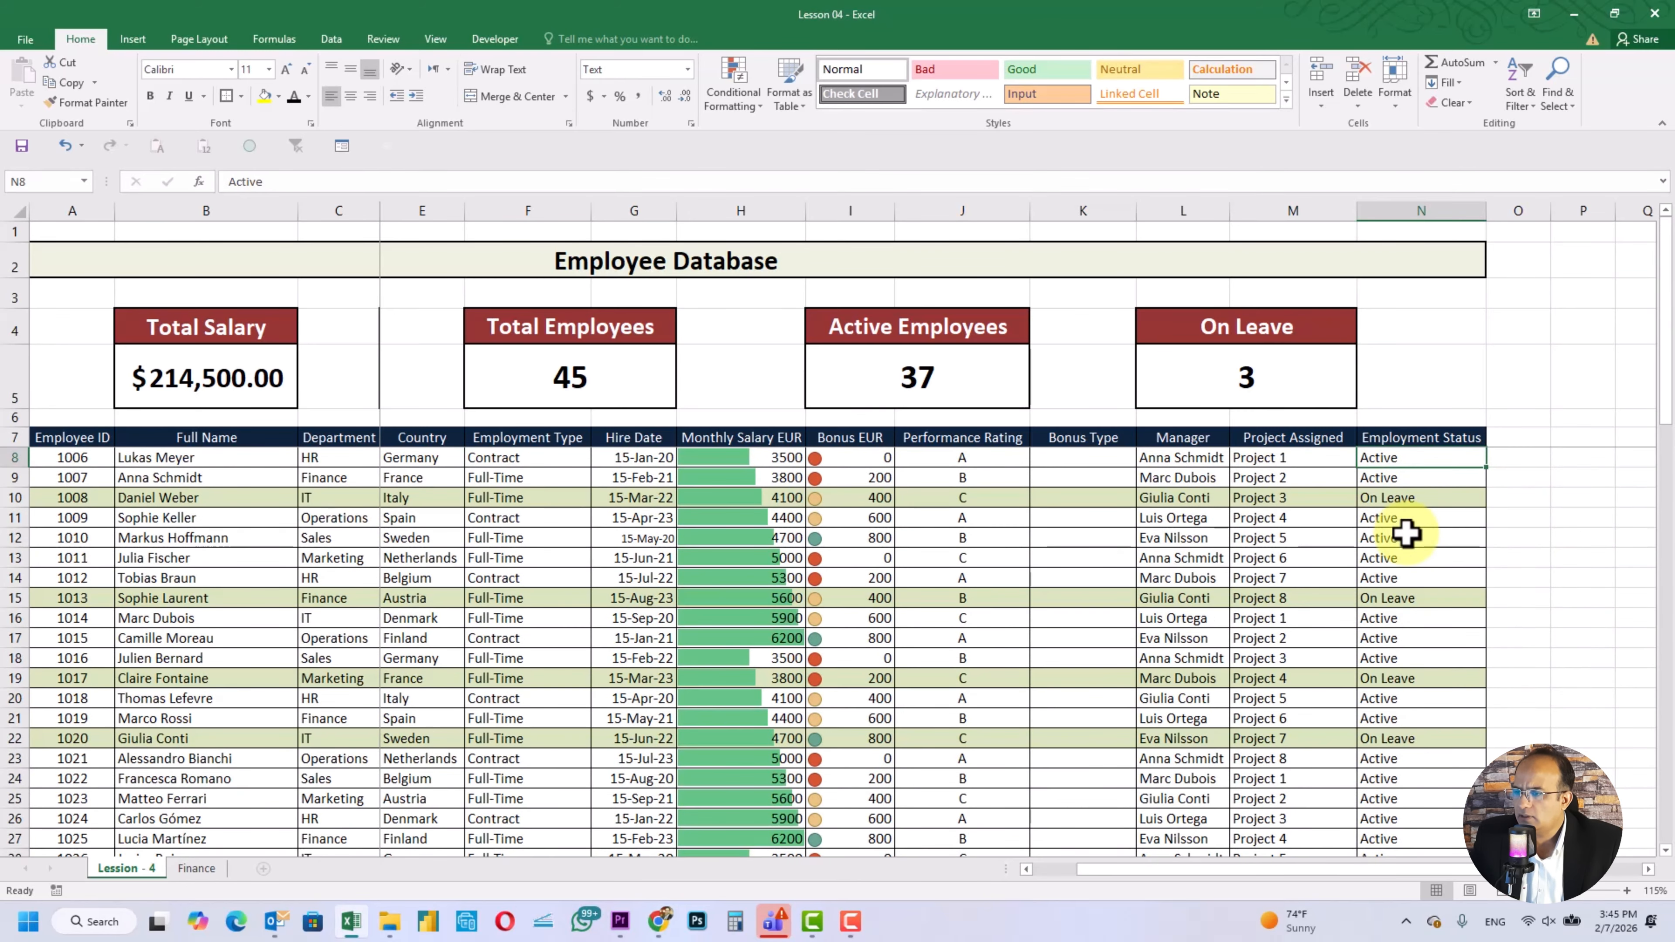
key(Down)
key(Up)
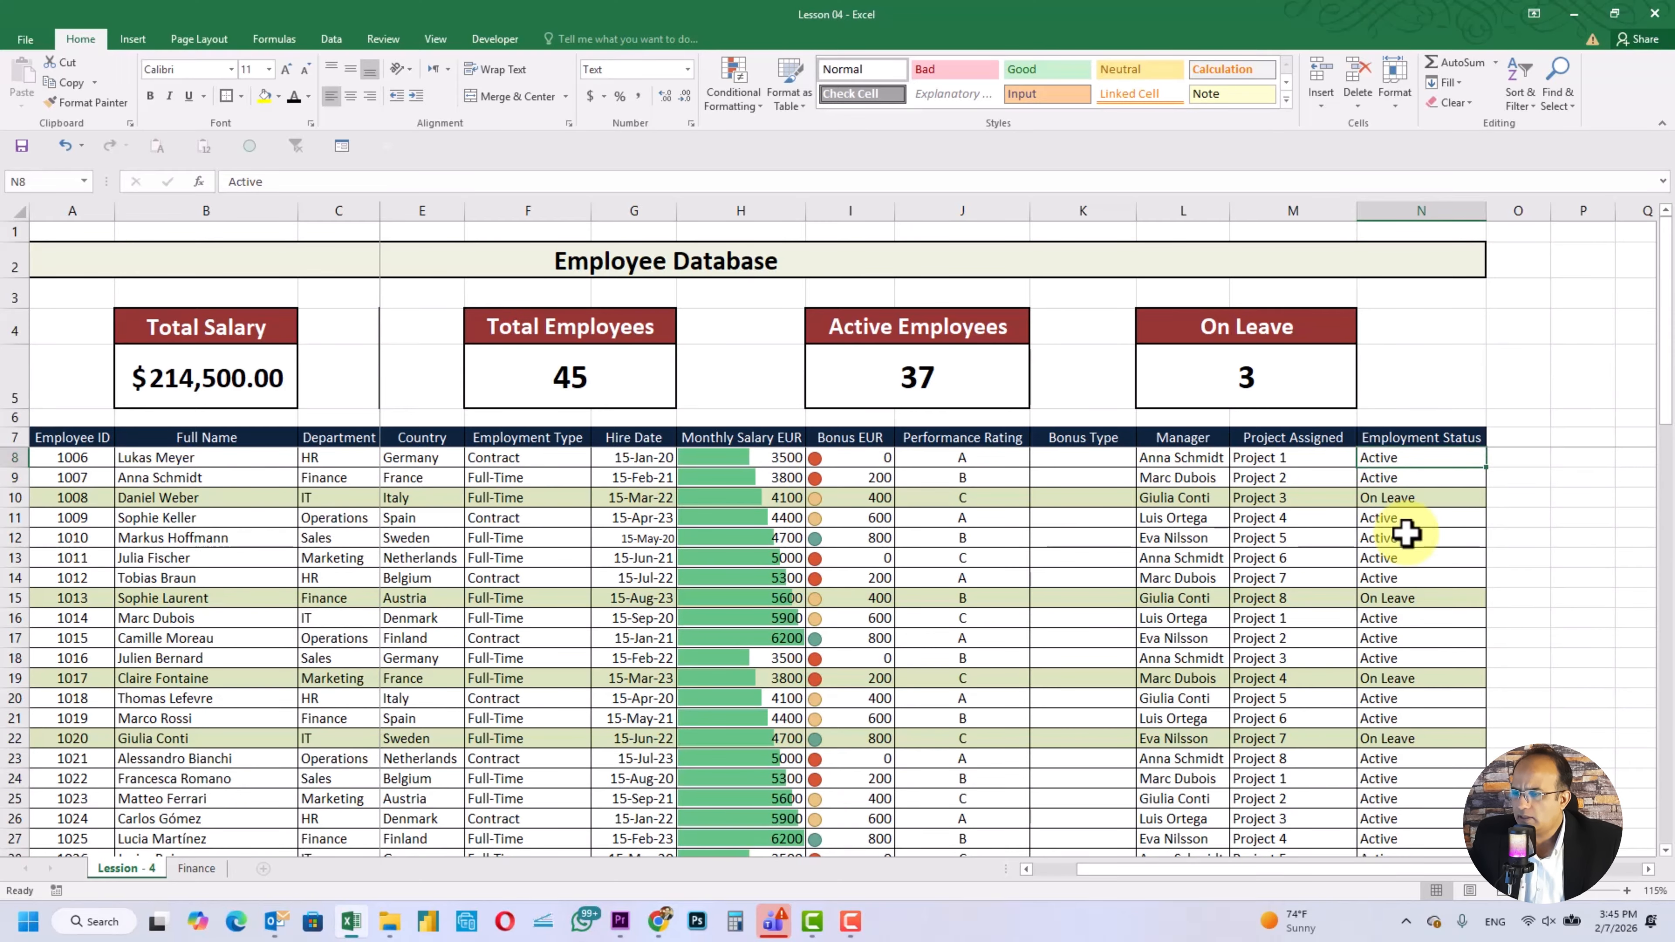
key(Down)
key(Down)
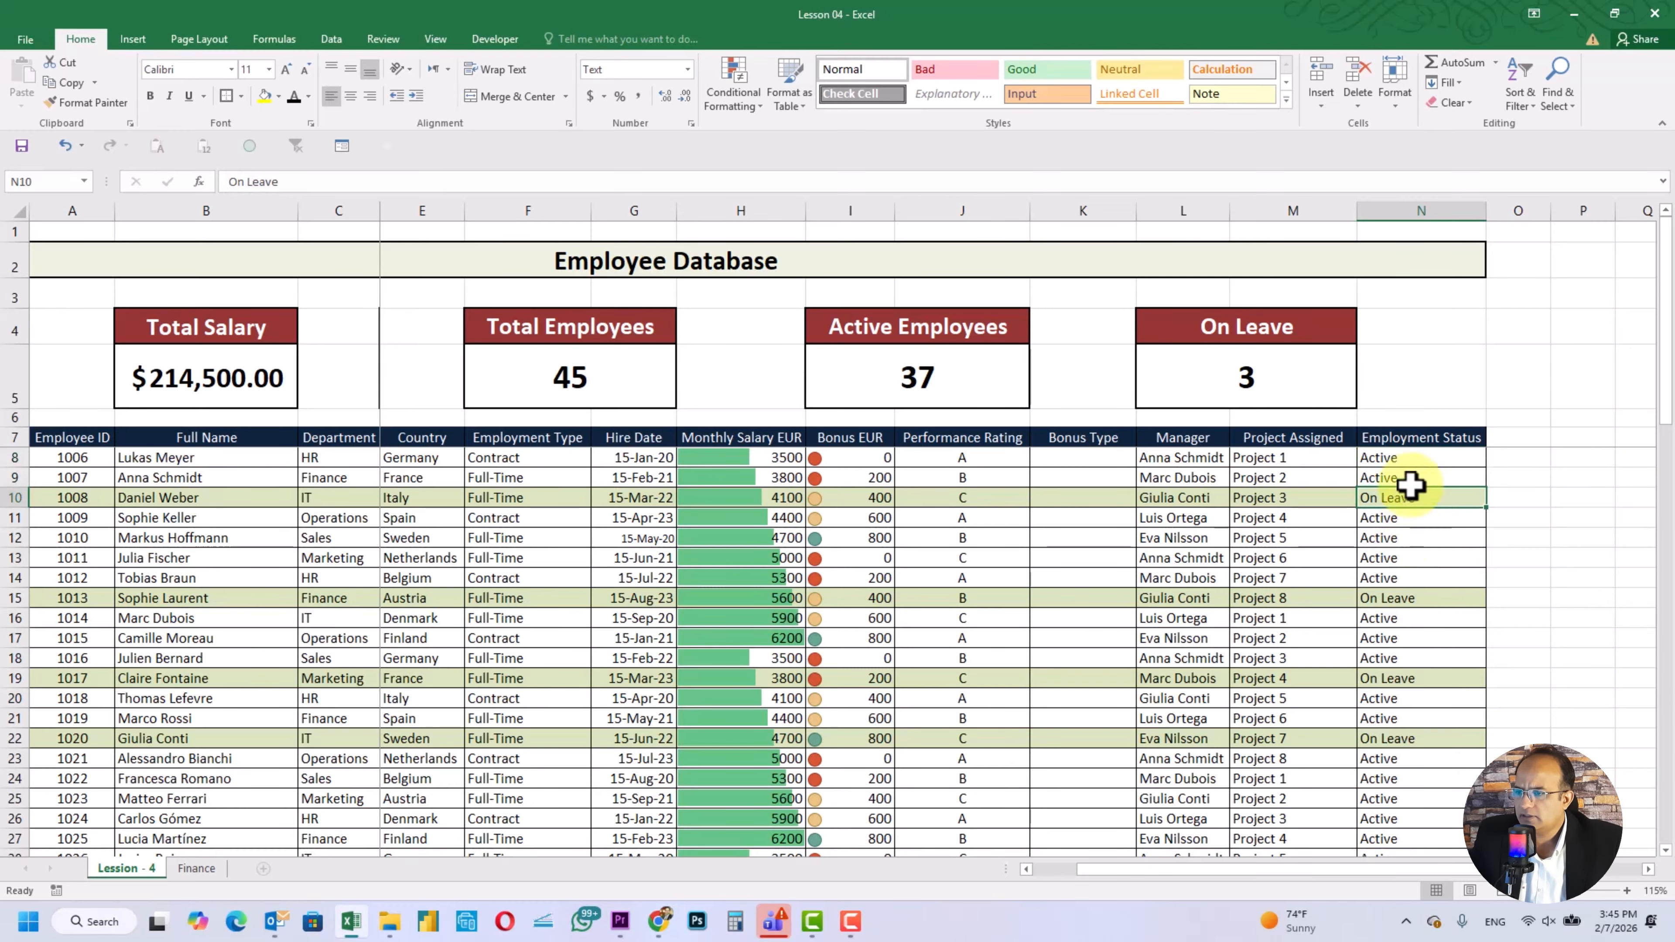
Step: Add filters to the employee table's header row and filter the Employment Status column to show only On Leave
click(1419, 437)
key(ctrl+shift+l)
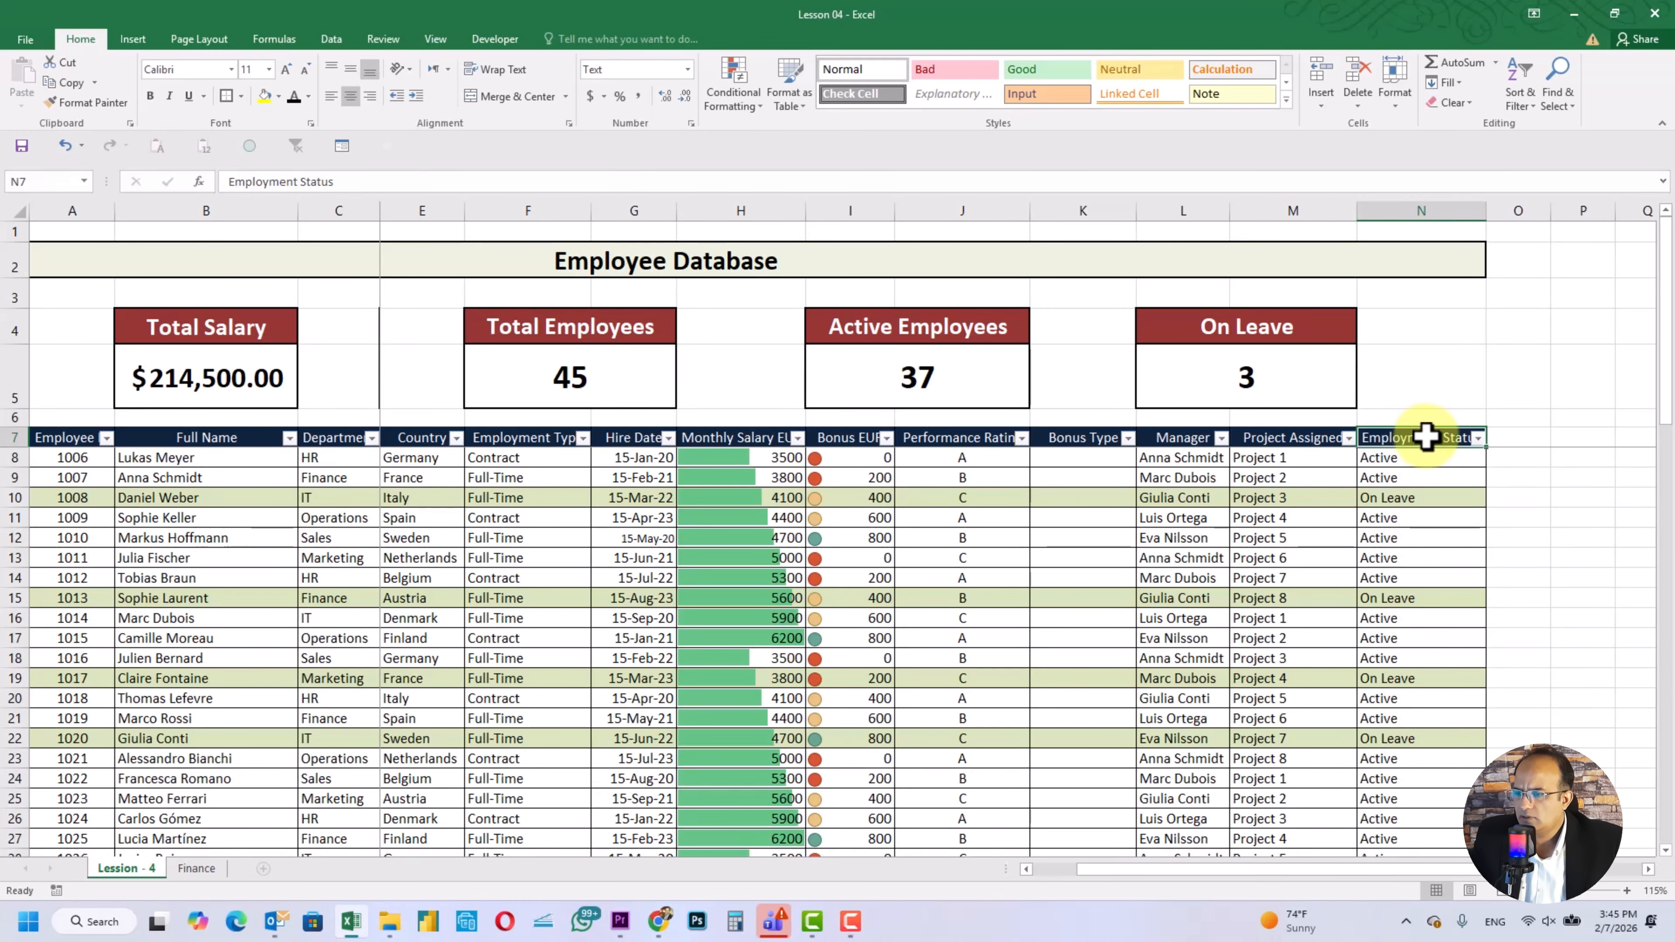
click(1478, 437)
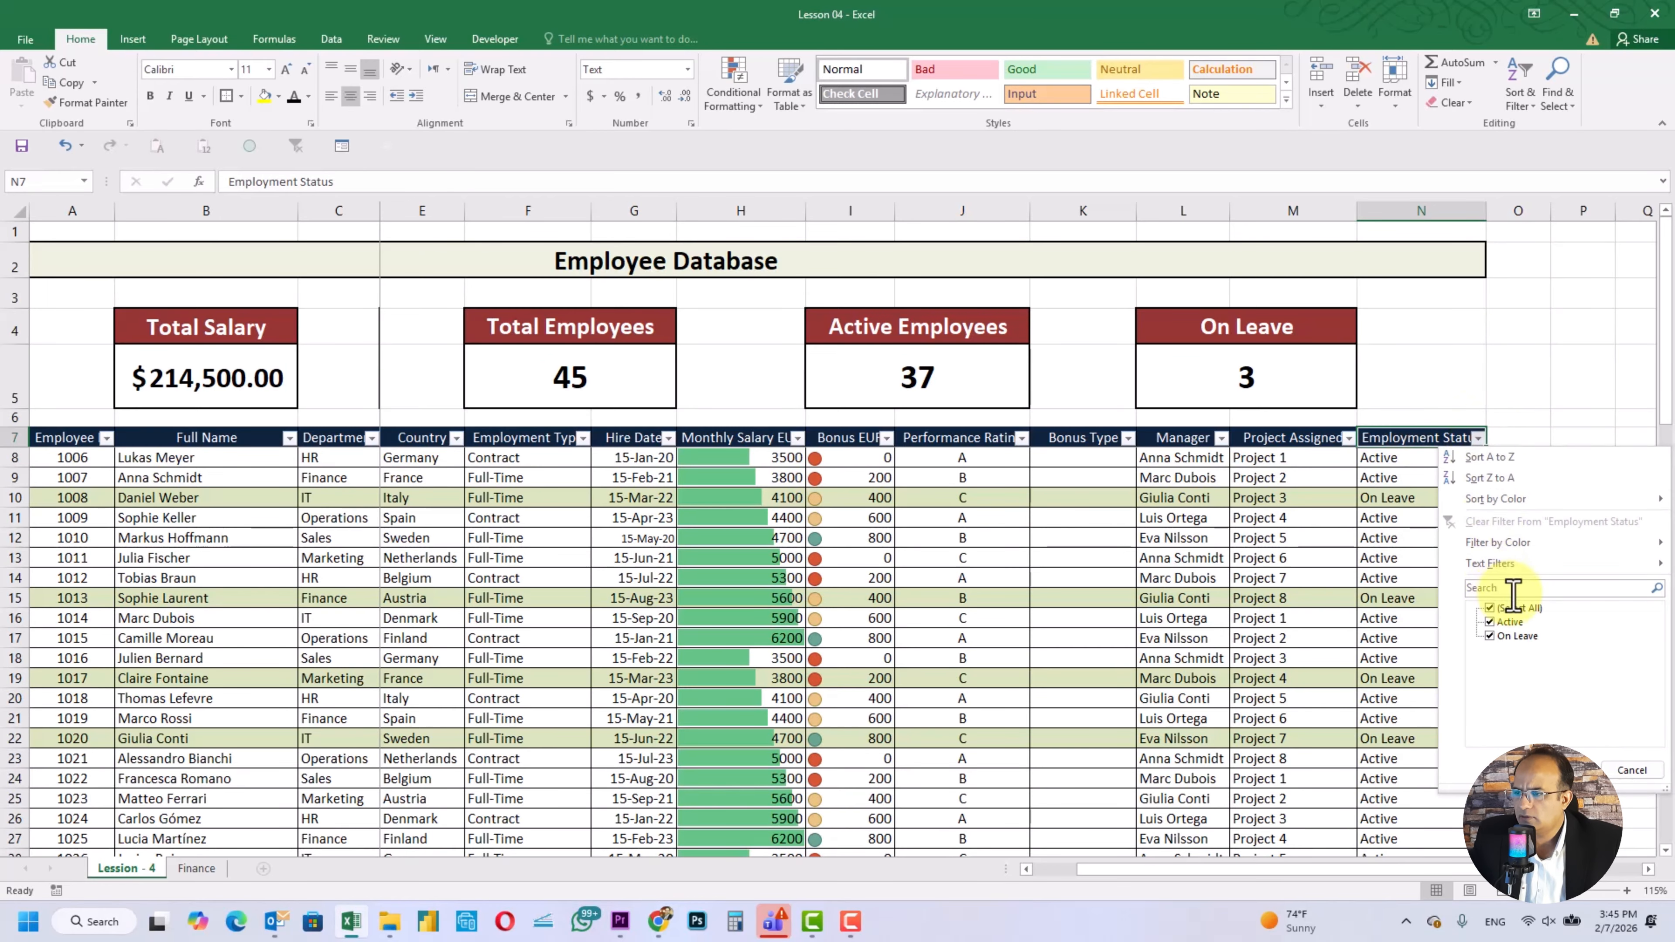
click(1507, 621)
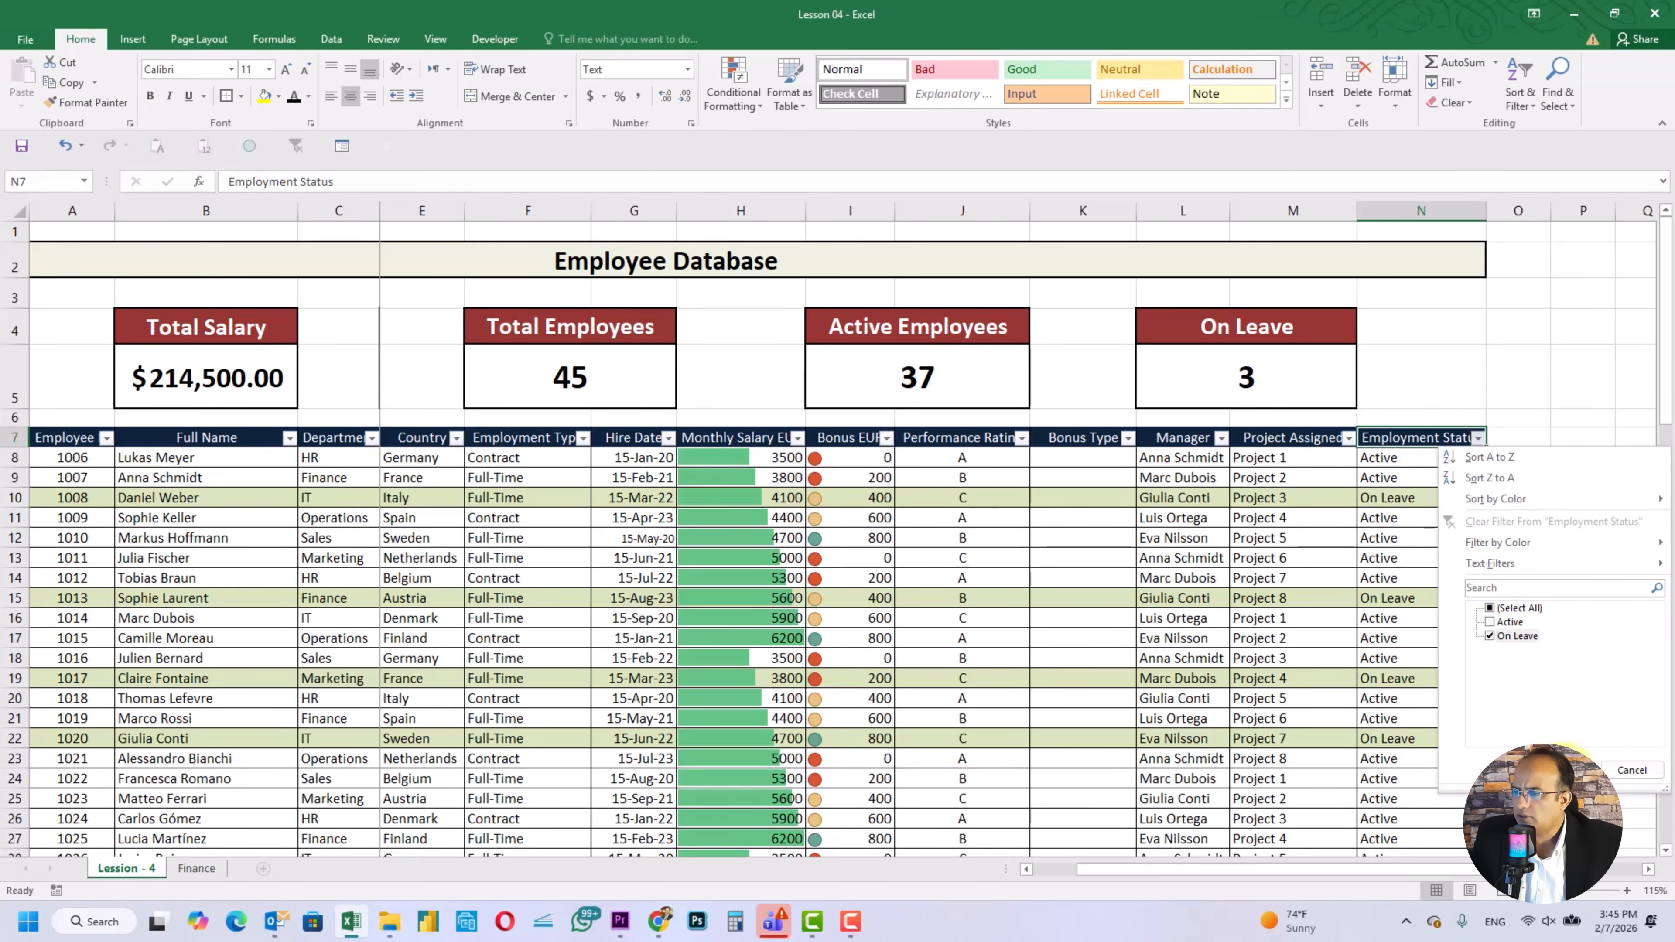
click(1573, 770)
click(1450, 667)
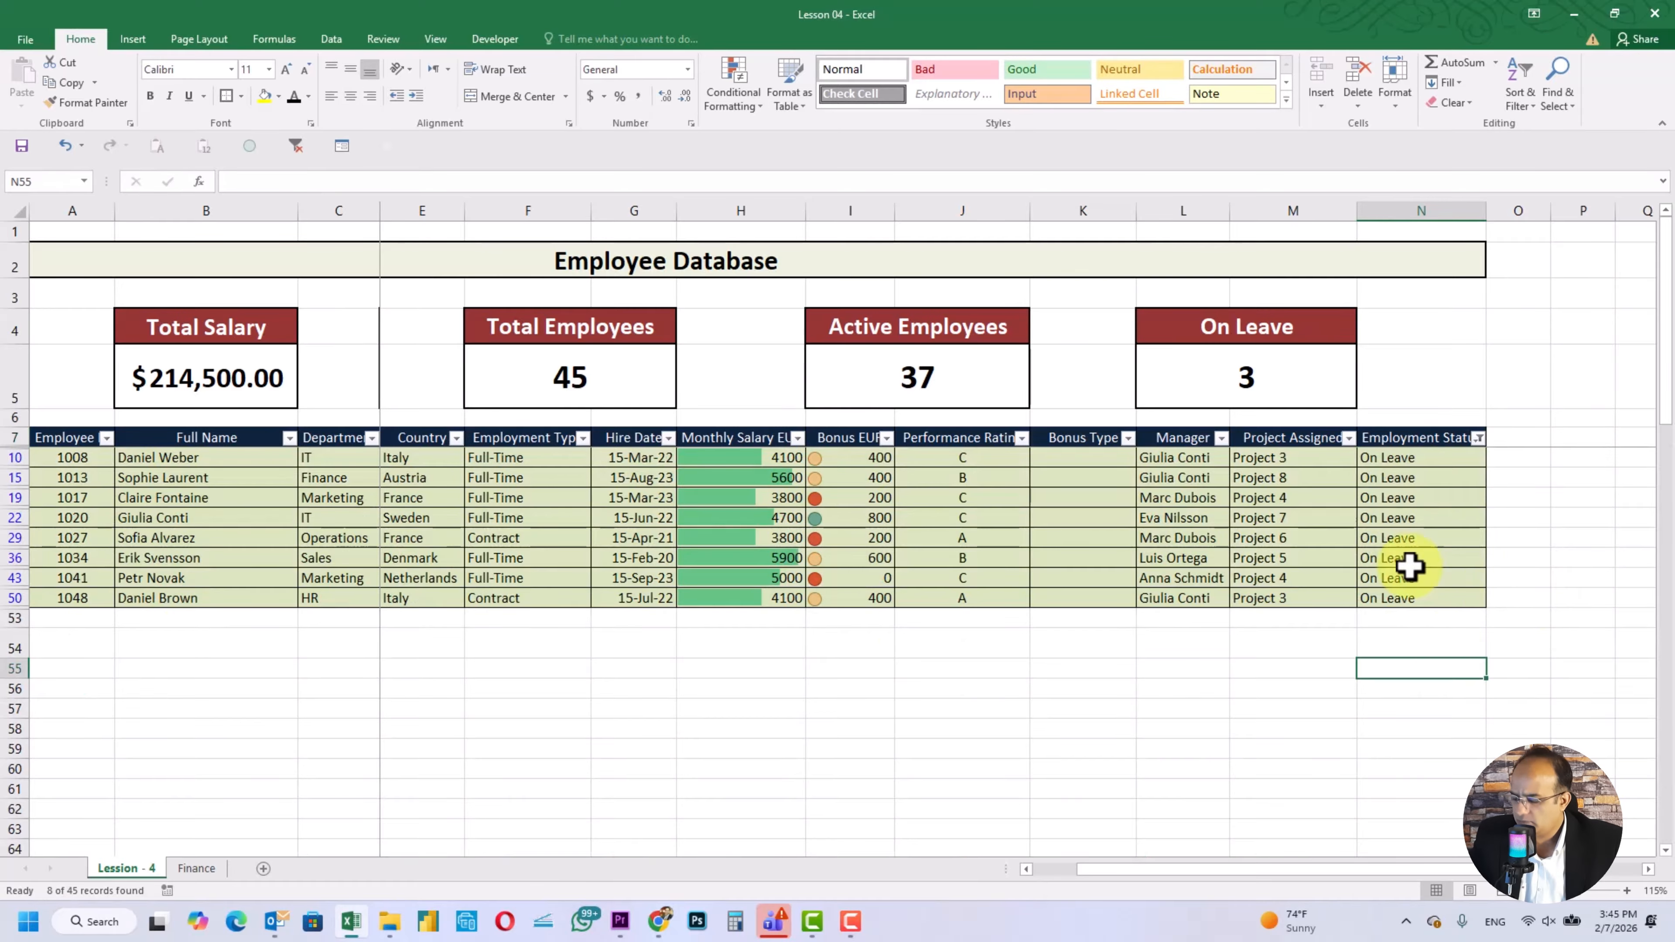
click(1438, 456)
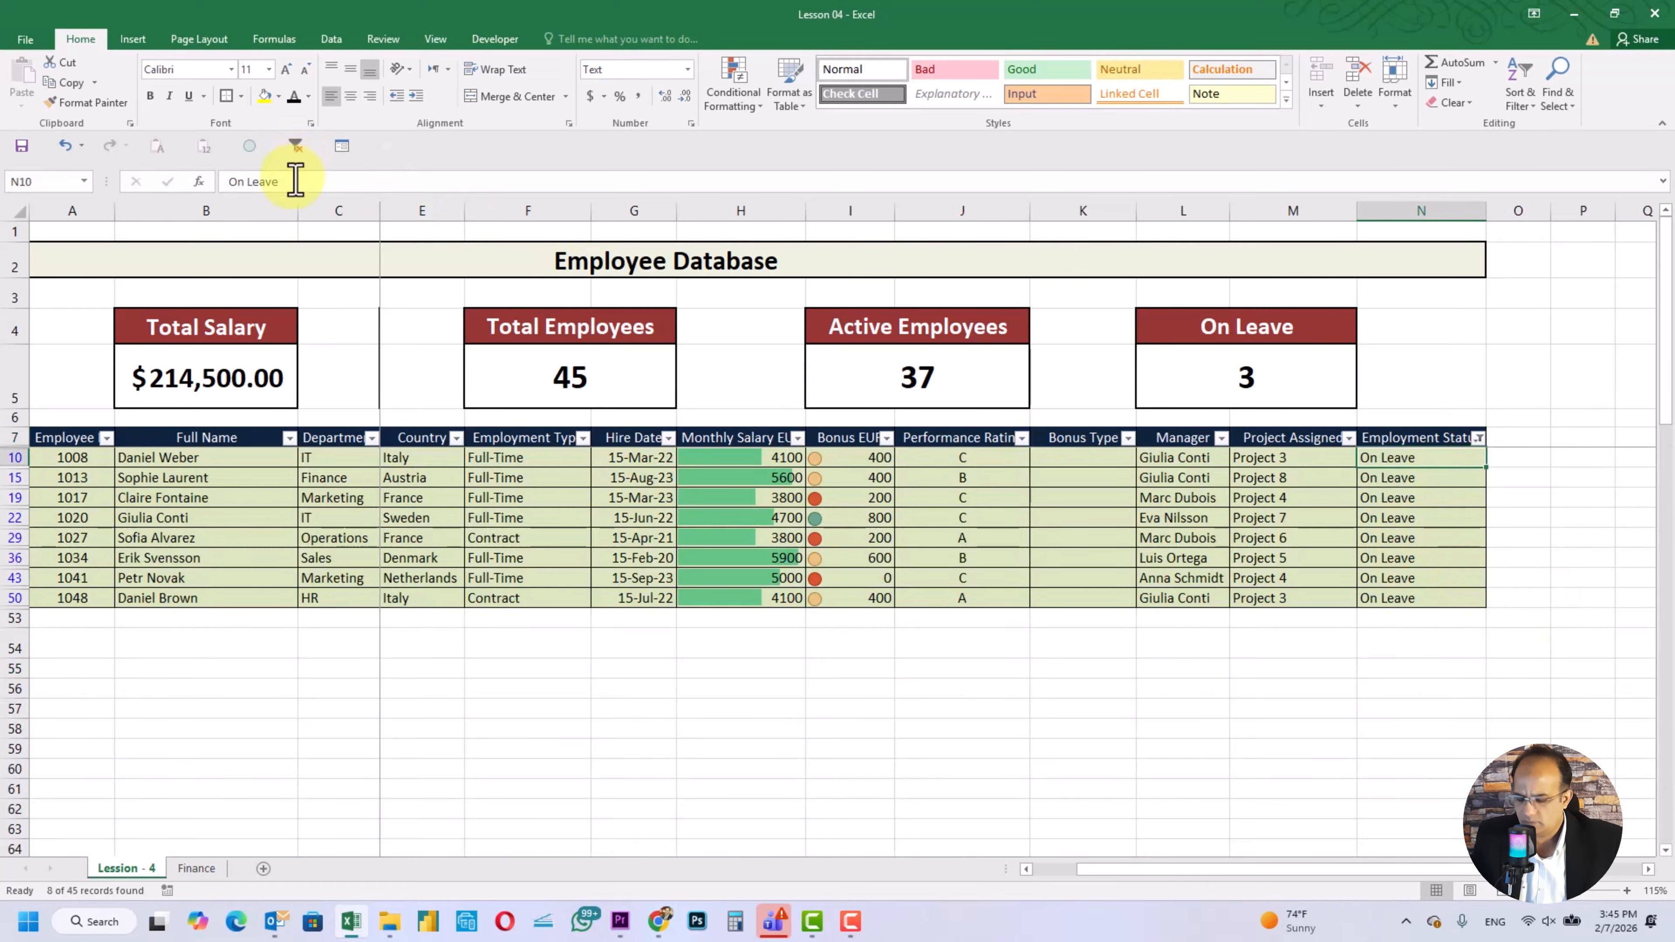
Step: Select the filtered On Leave entries in the Employment Status column from row 15 down to row 50 to count them
click(1600, 620)
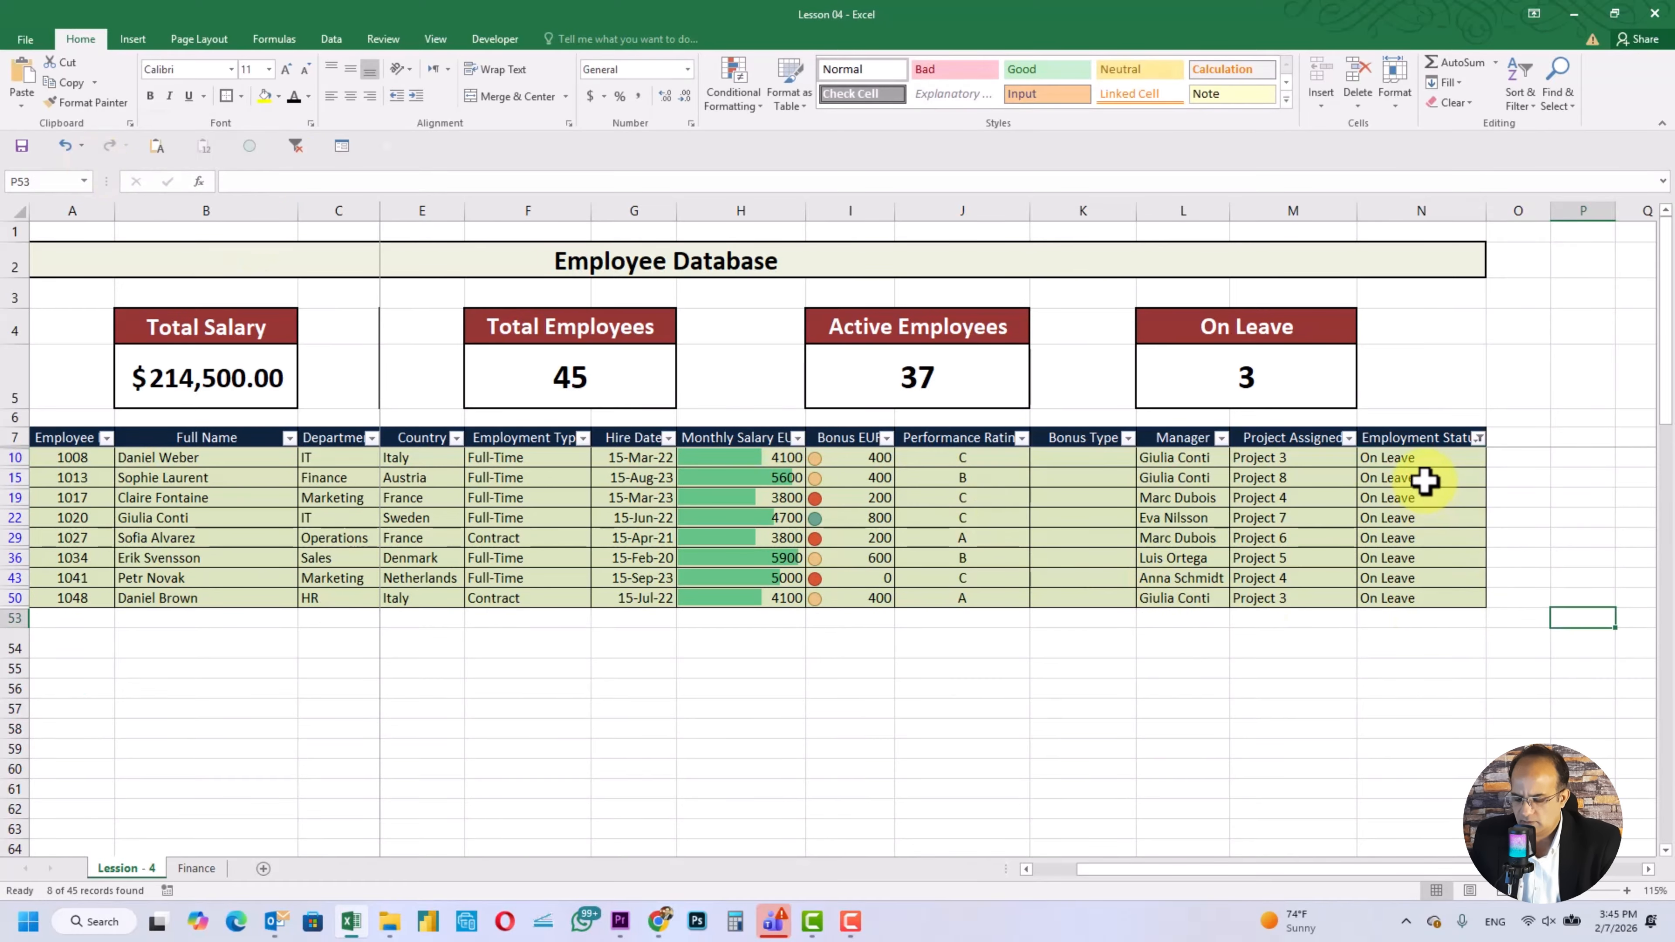
click(1425, 481)
key(shift+Down)
key(shift+Down)
key(shift+Down)
key(shift+Down)
key(shift+Down)
key(shift+Down)
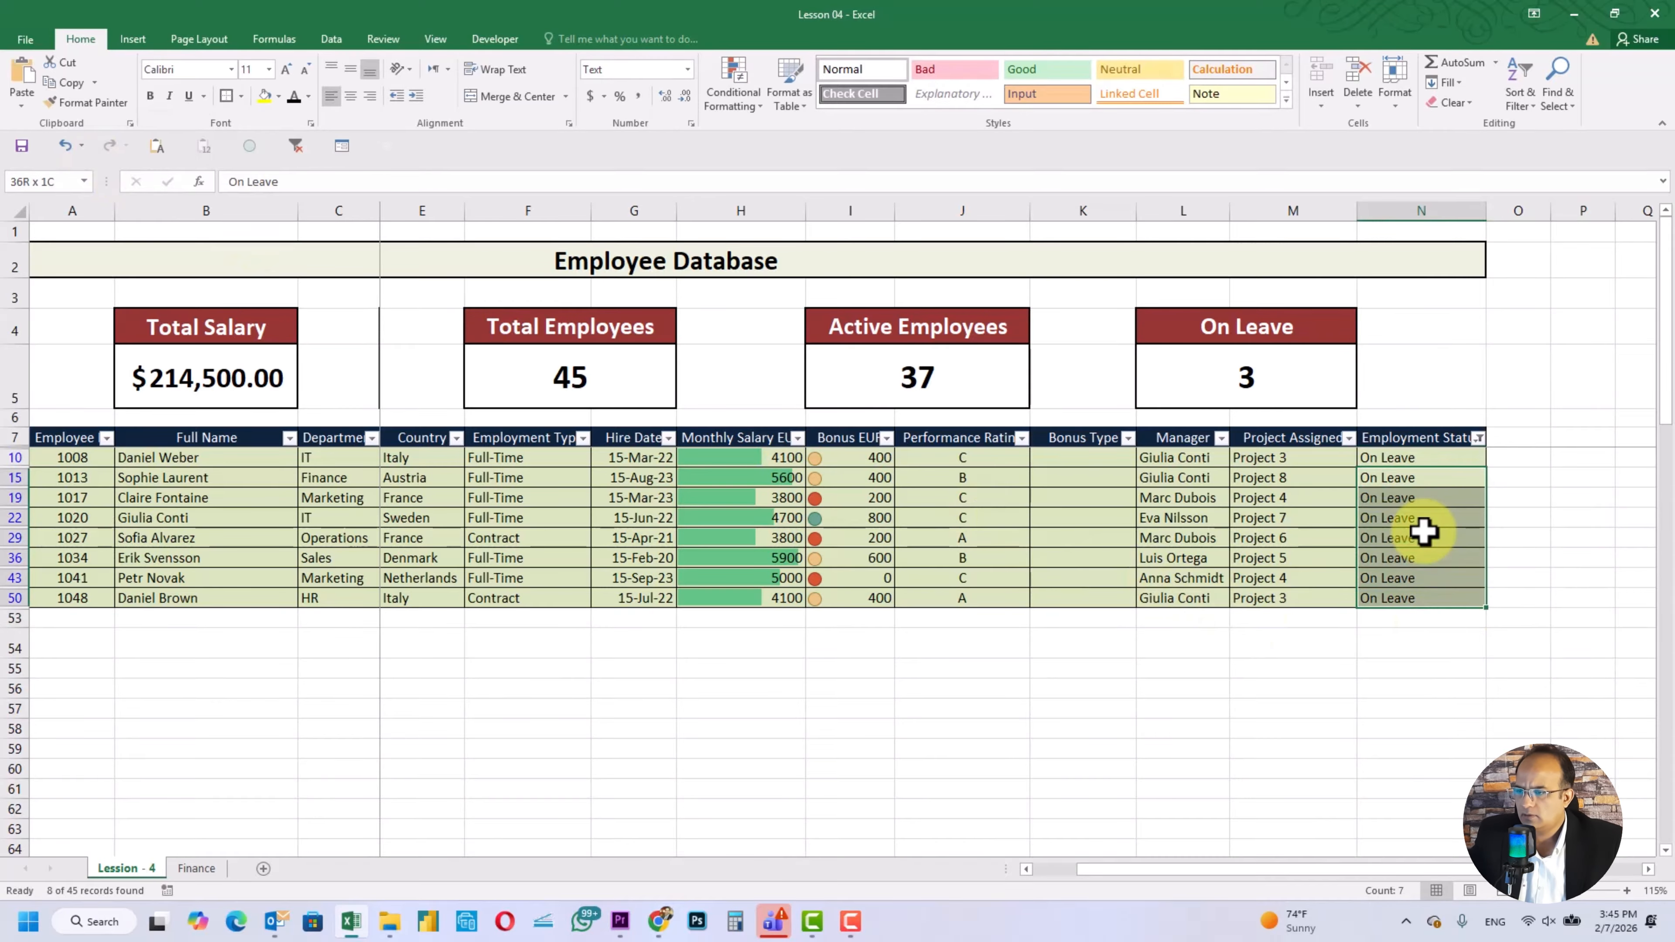
key(alt+semicolon)
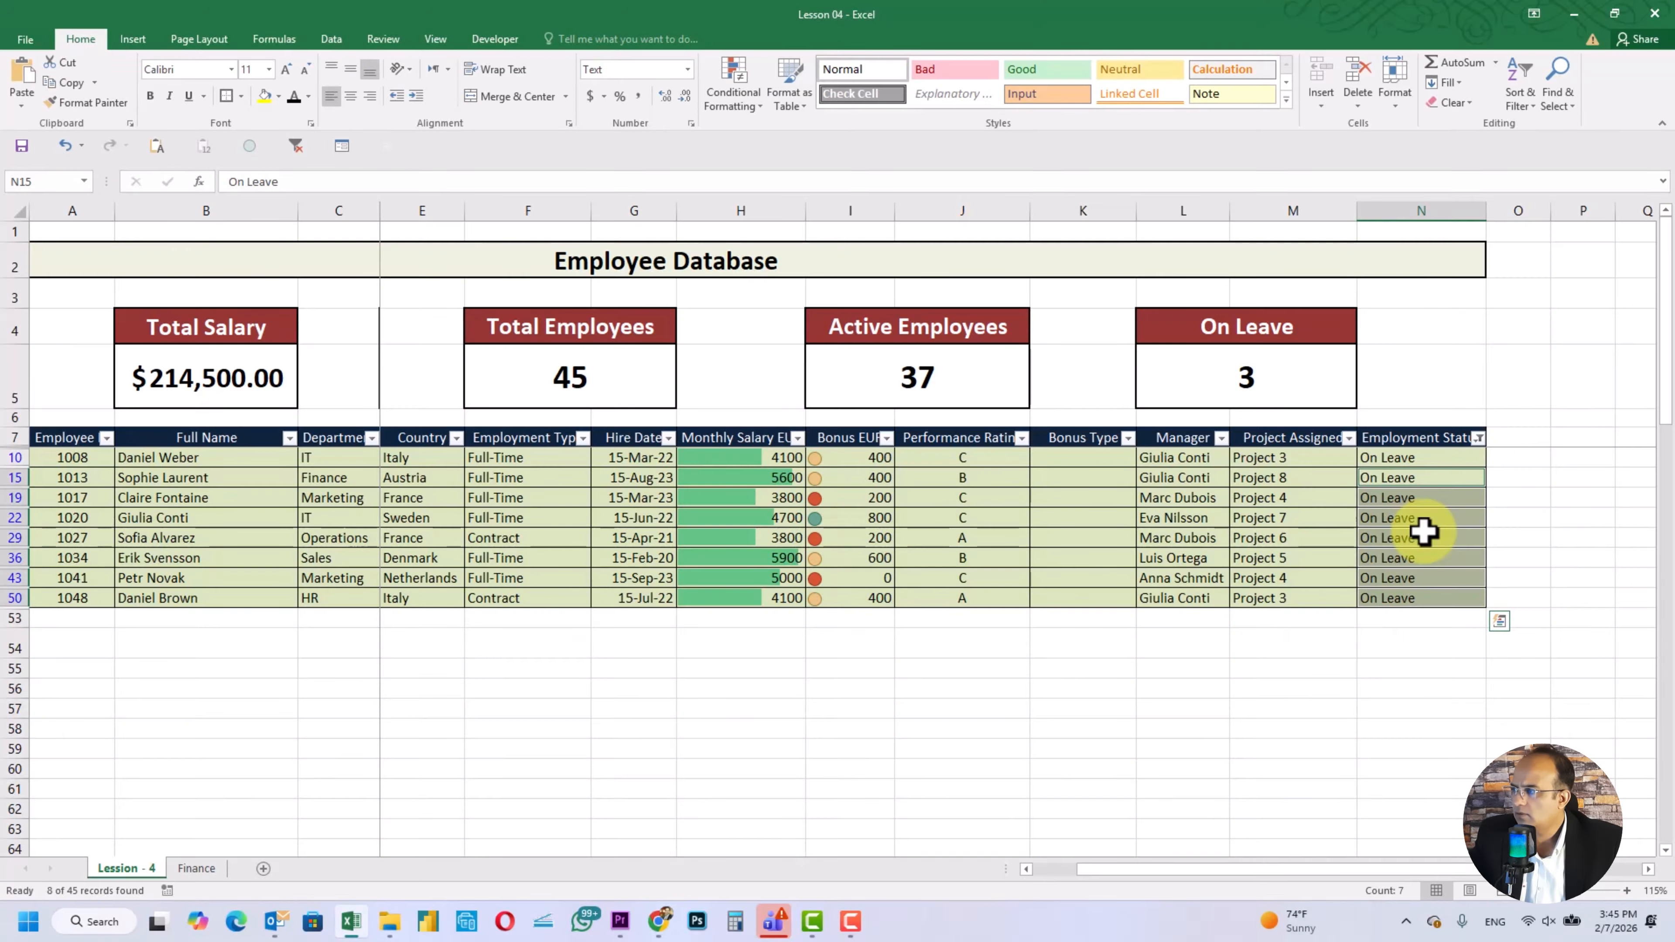
Step: Clear the Employment Status filter so that all employee records are listed
key(ctrl+shift+l)
key(Return)
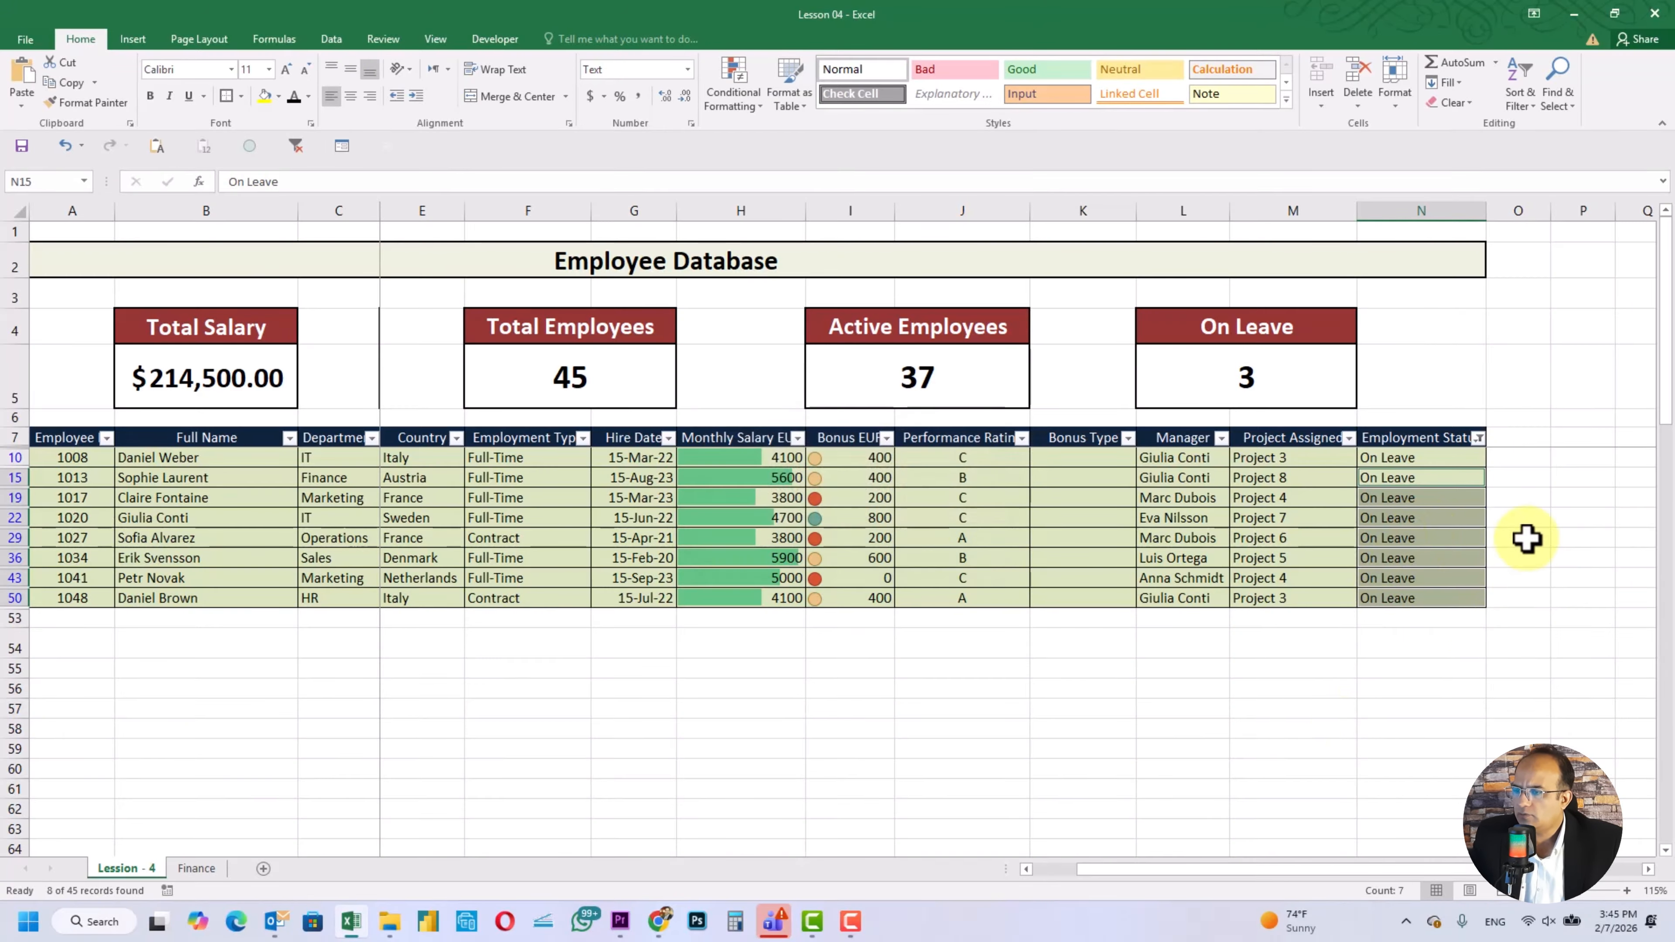
click(1528, 538)
click(296, 145)
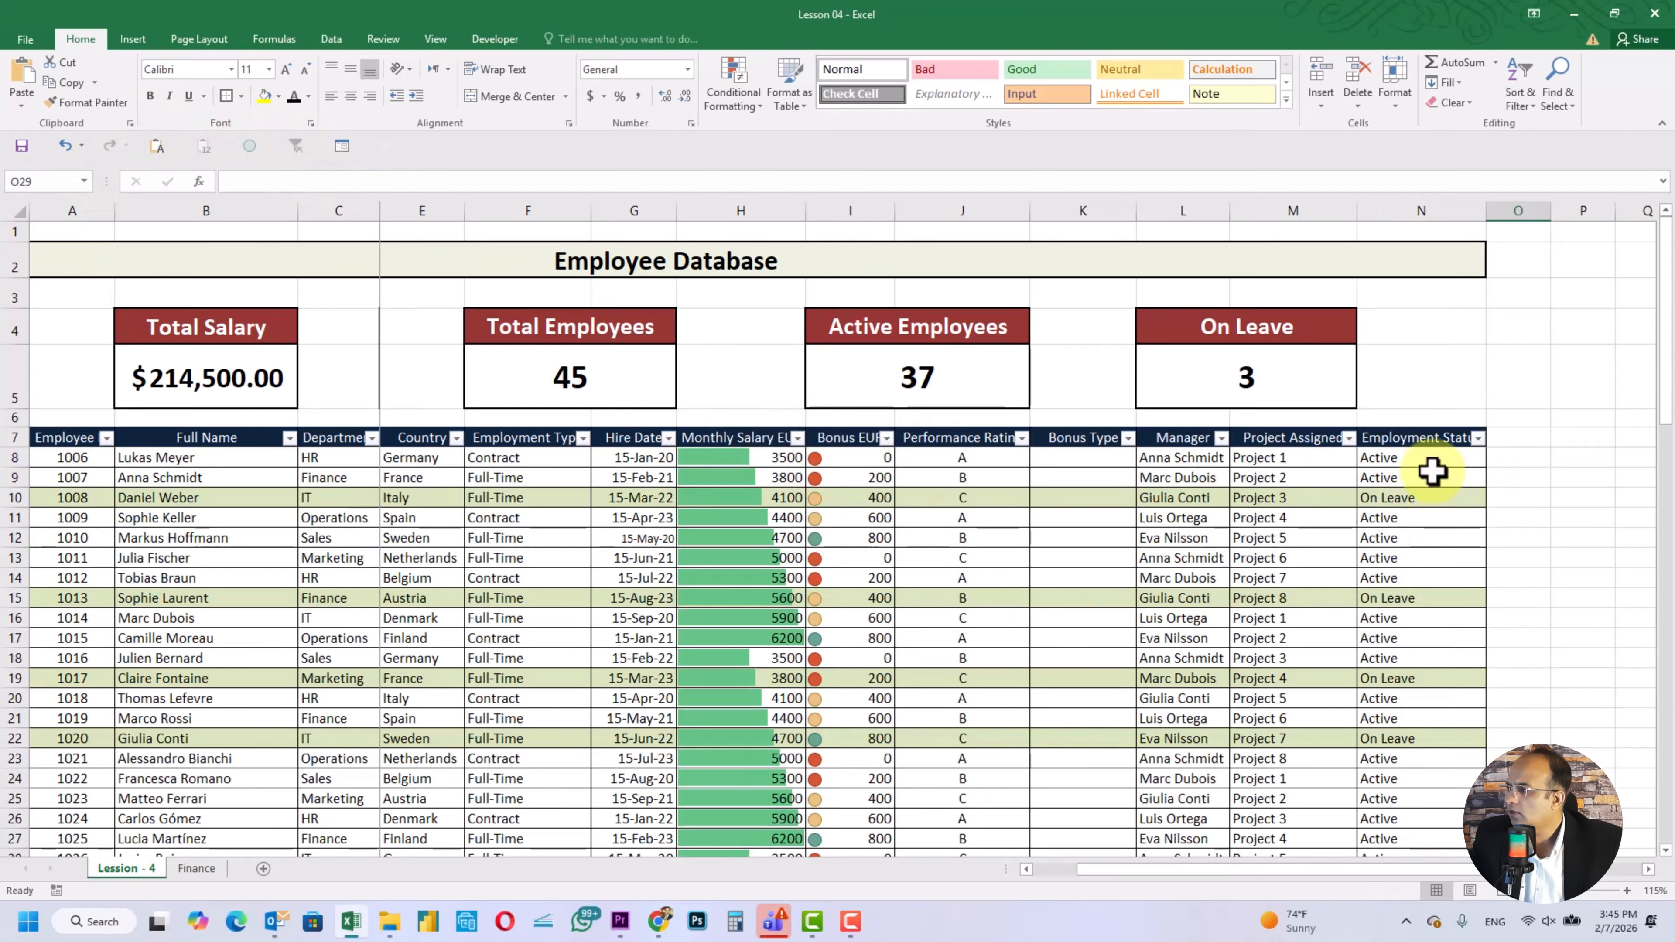
click(1415, 459)
Step: Correct the range of the On Leave count formula so it reads =COUNTIF(N8:N52,"On Leave")
click(1246, 377)
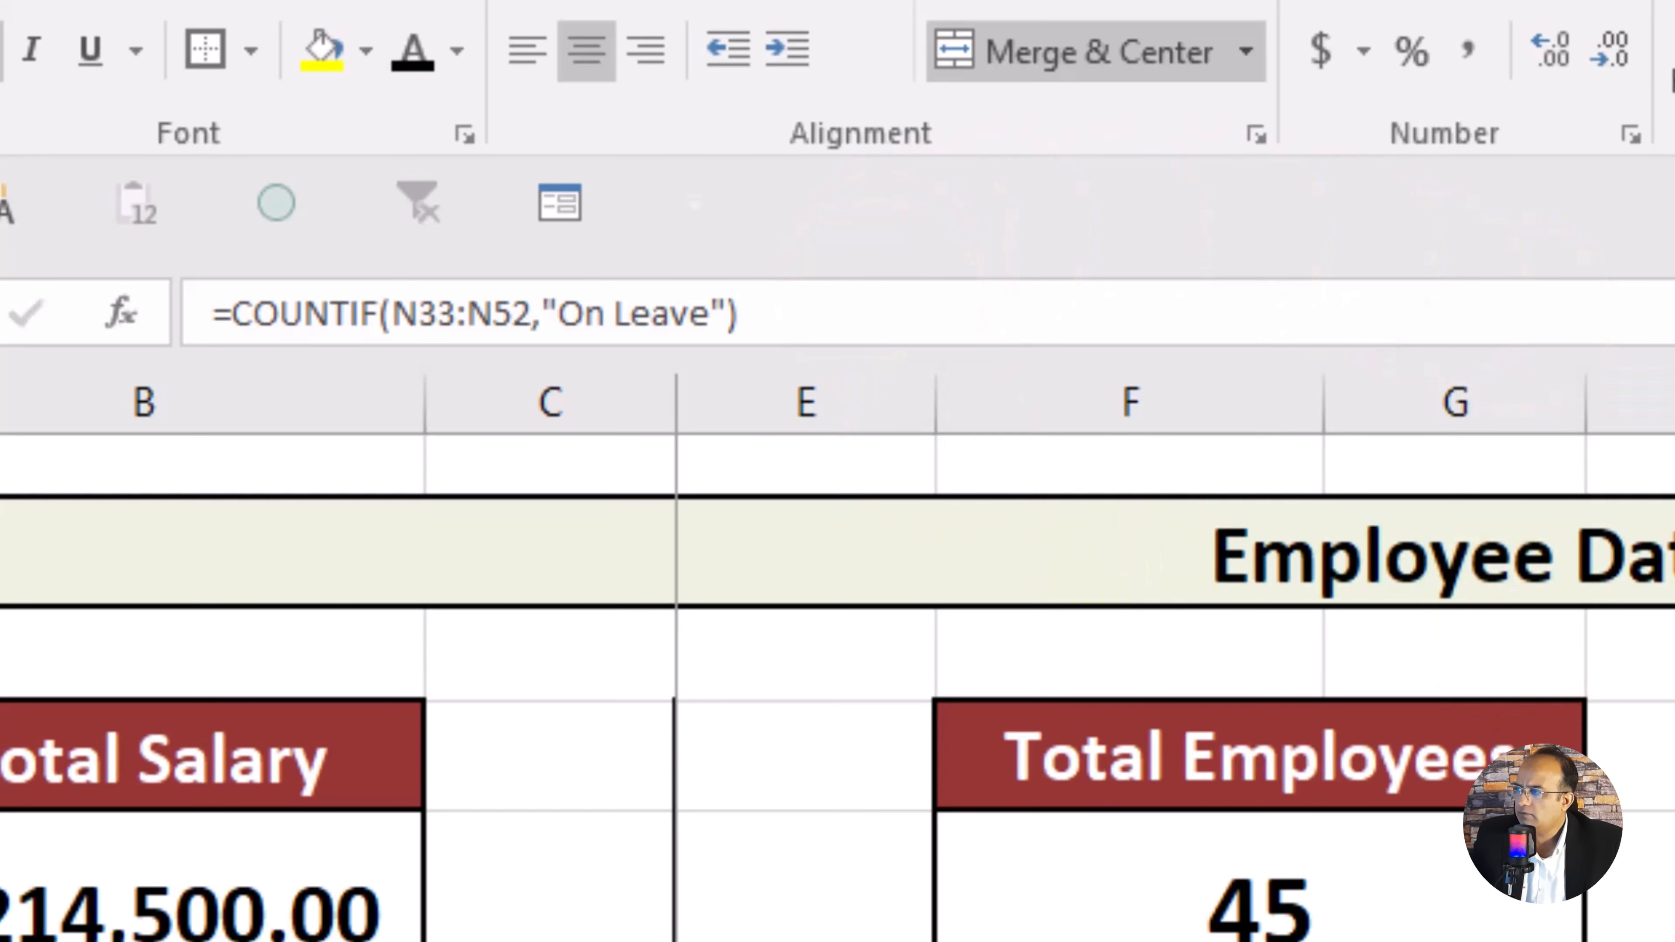
key(Up)
key(Down)
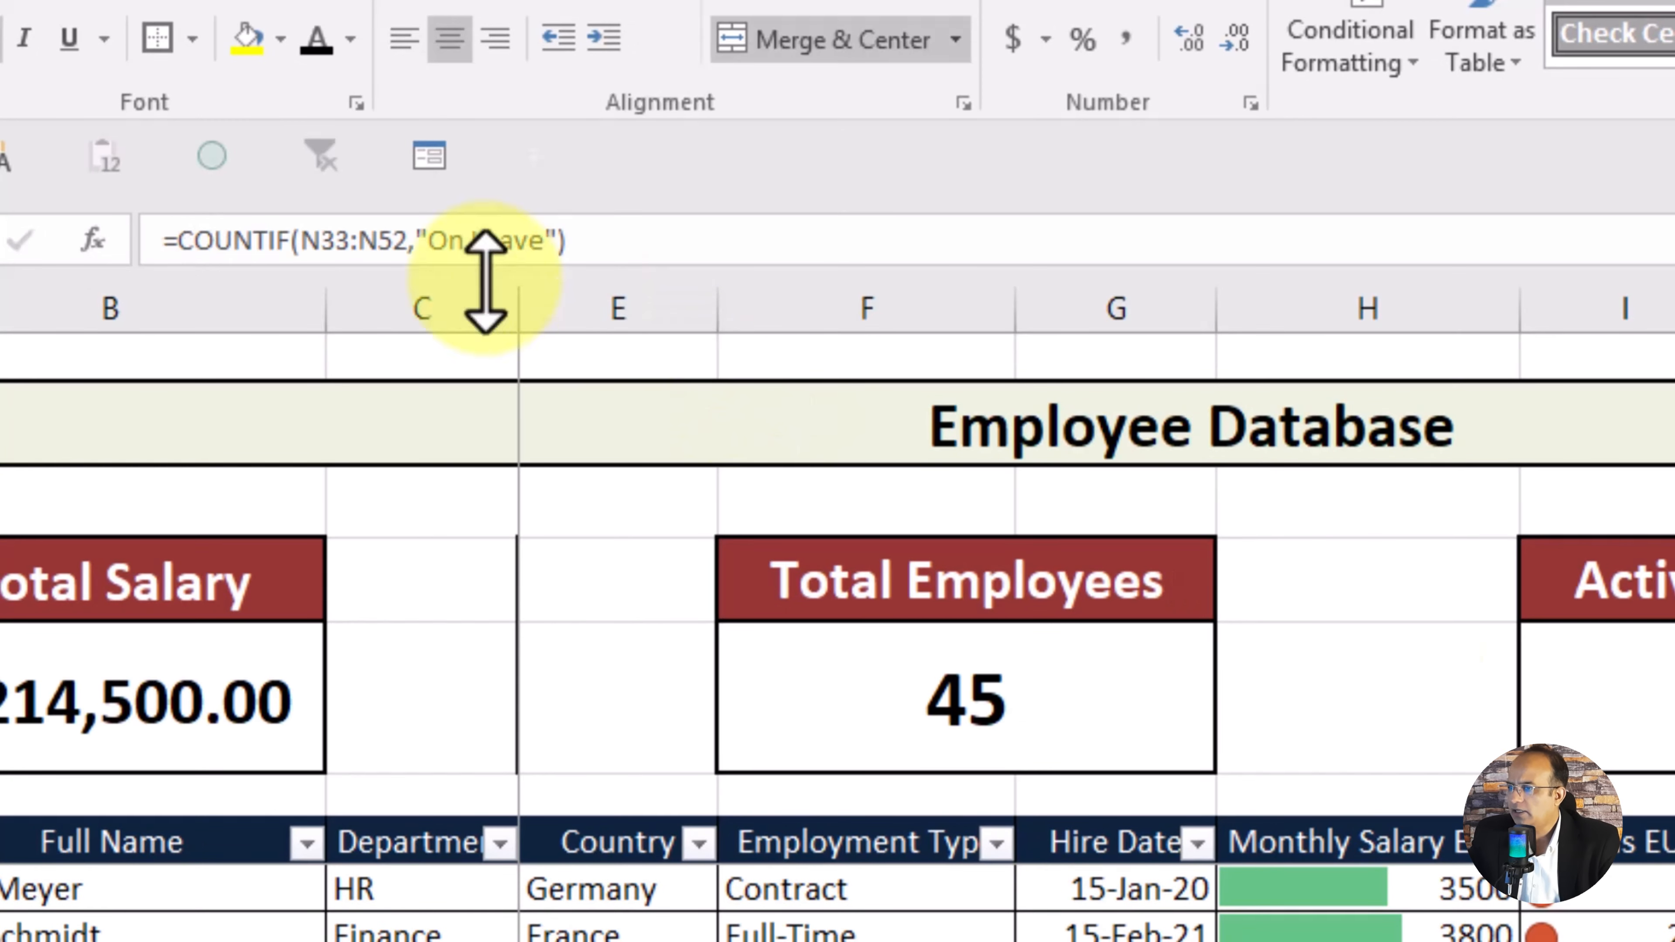
click(351, 241)
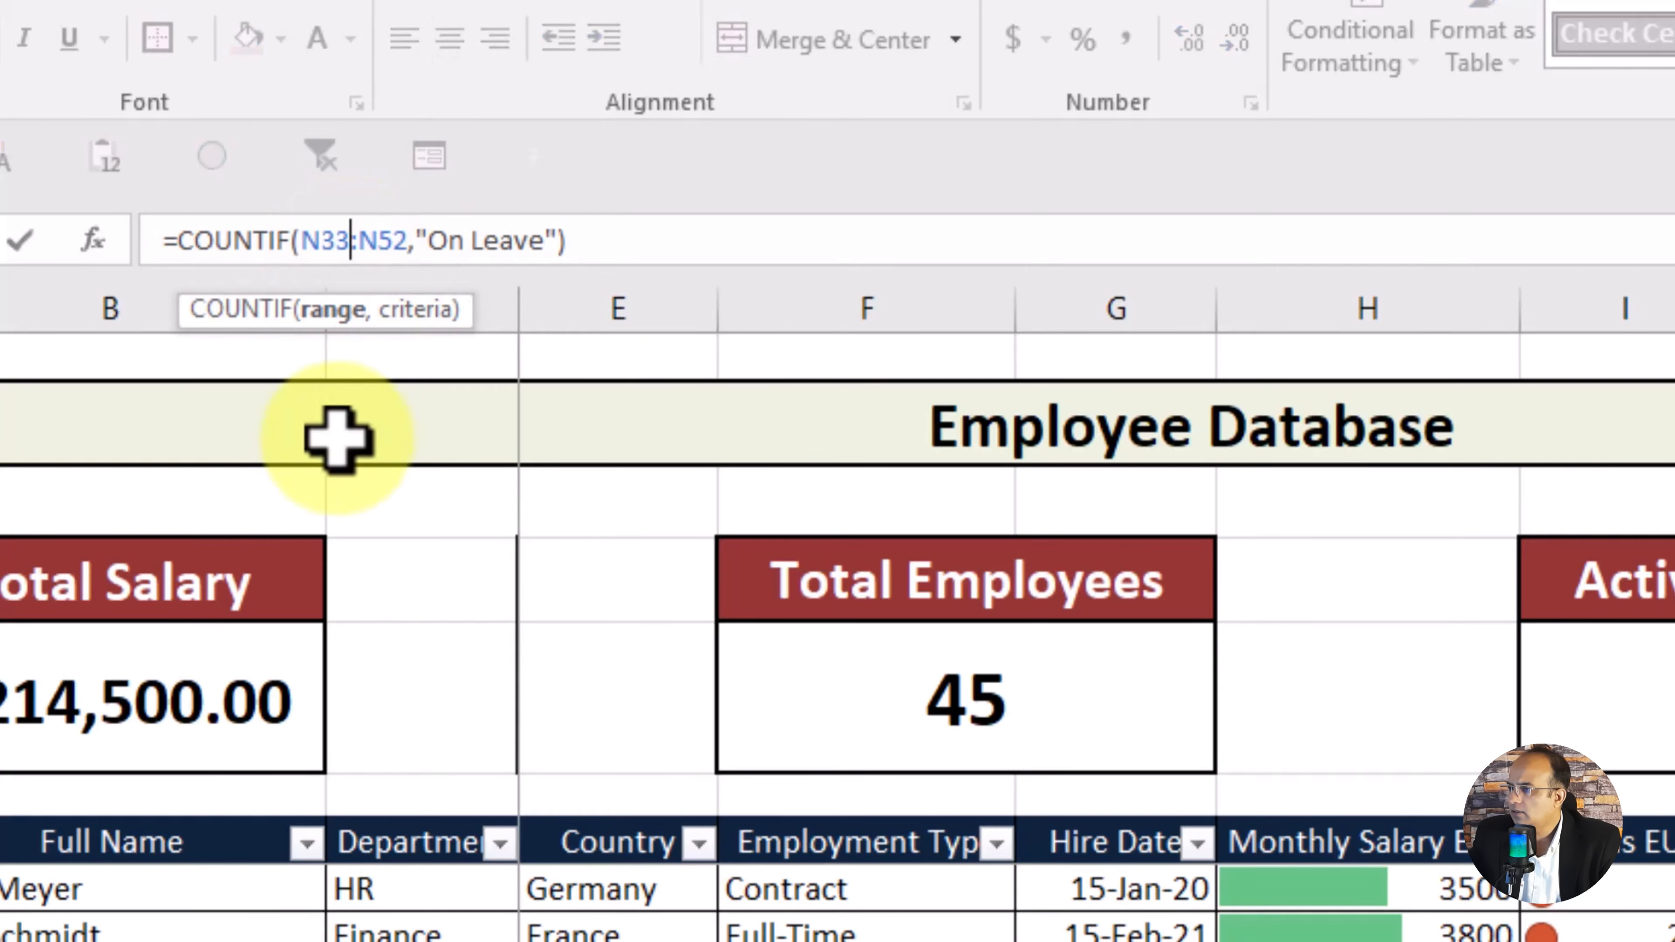
key(BackSpace)
key(BackSpace)
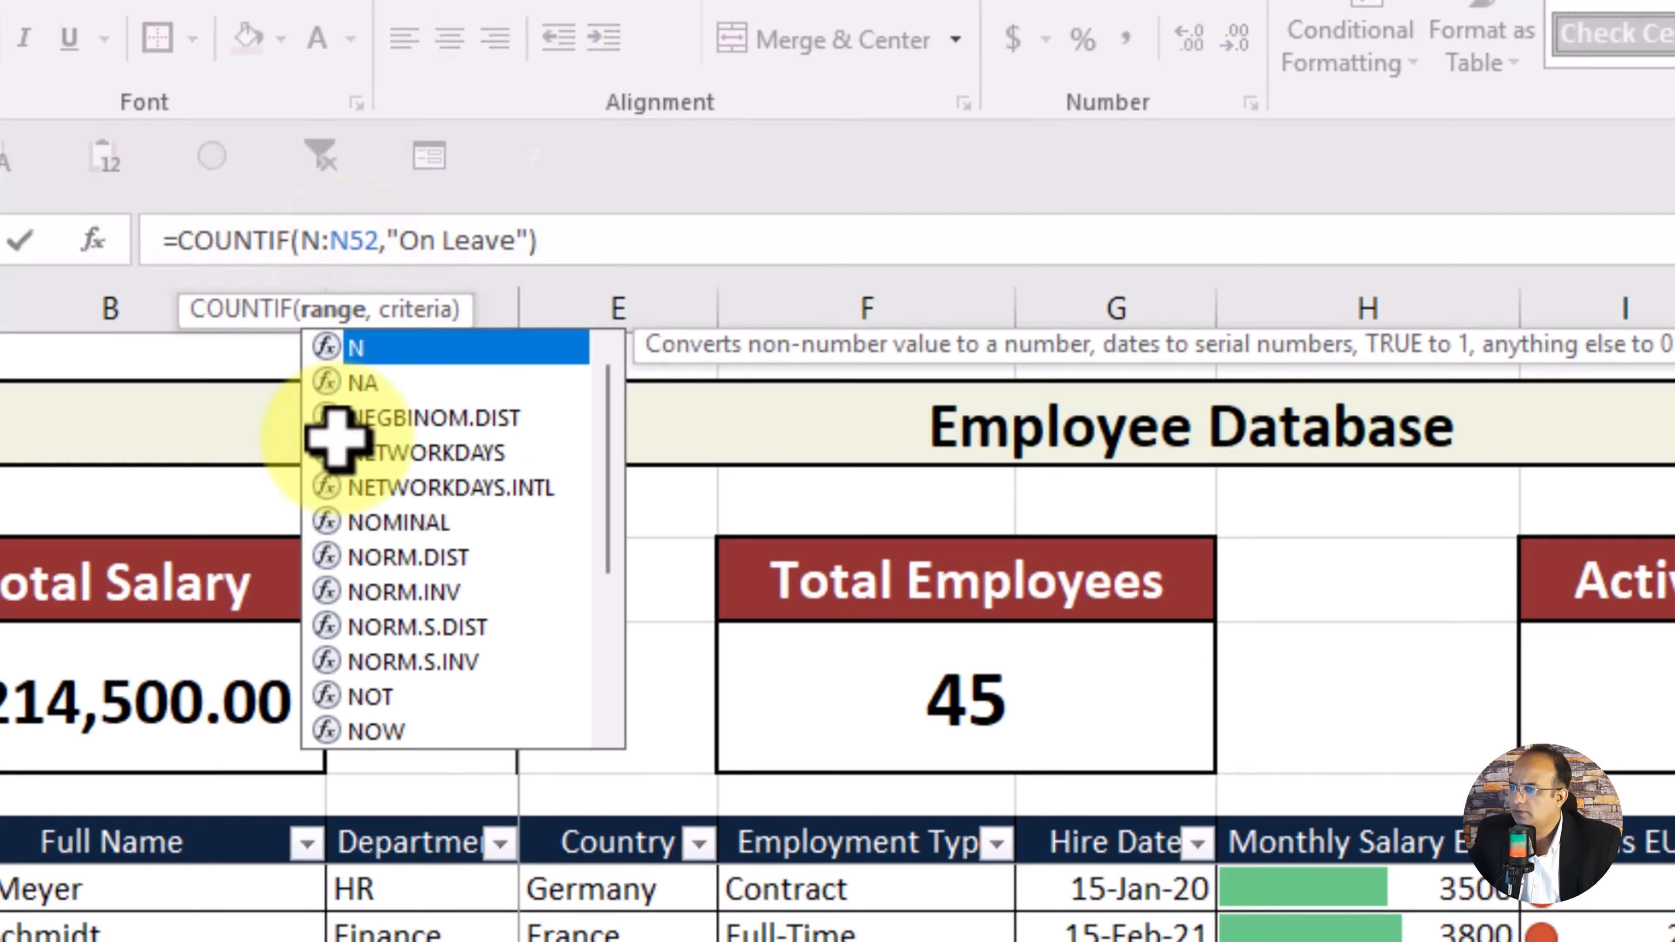
text(8)
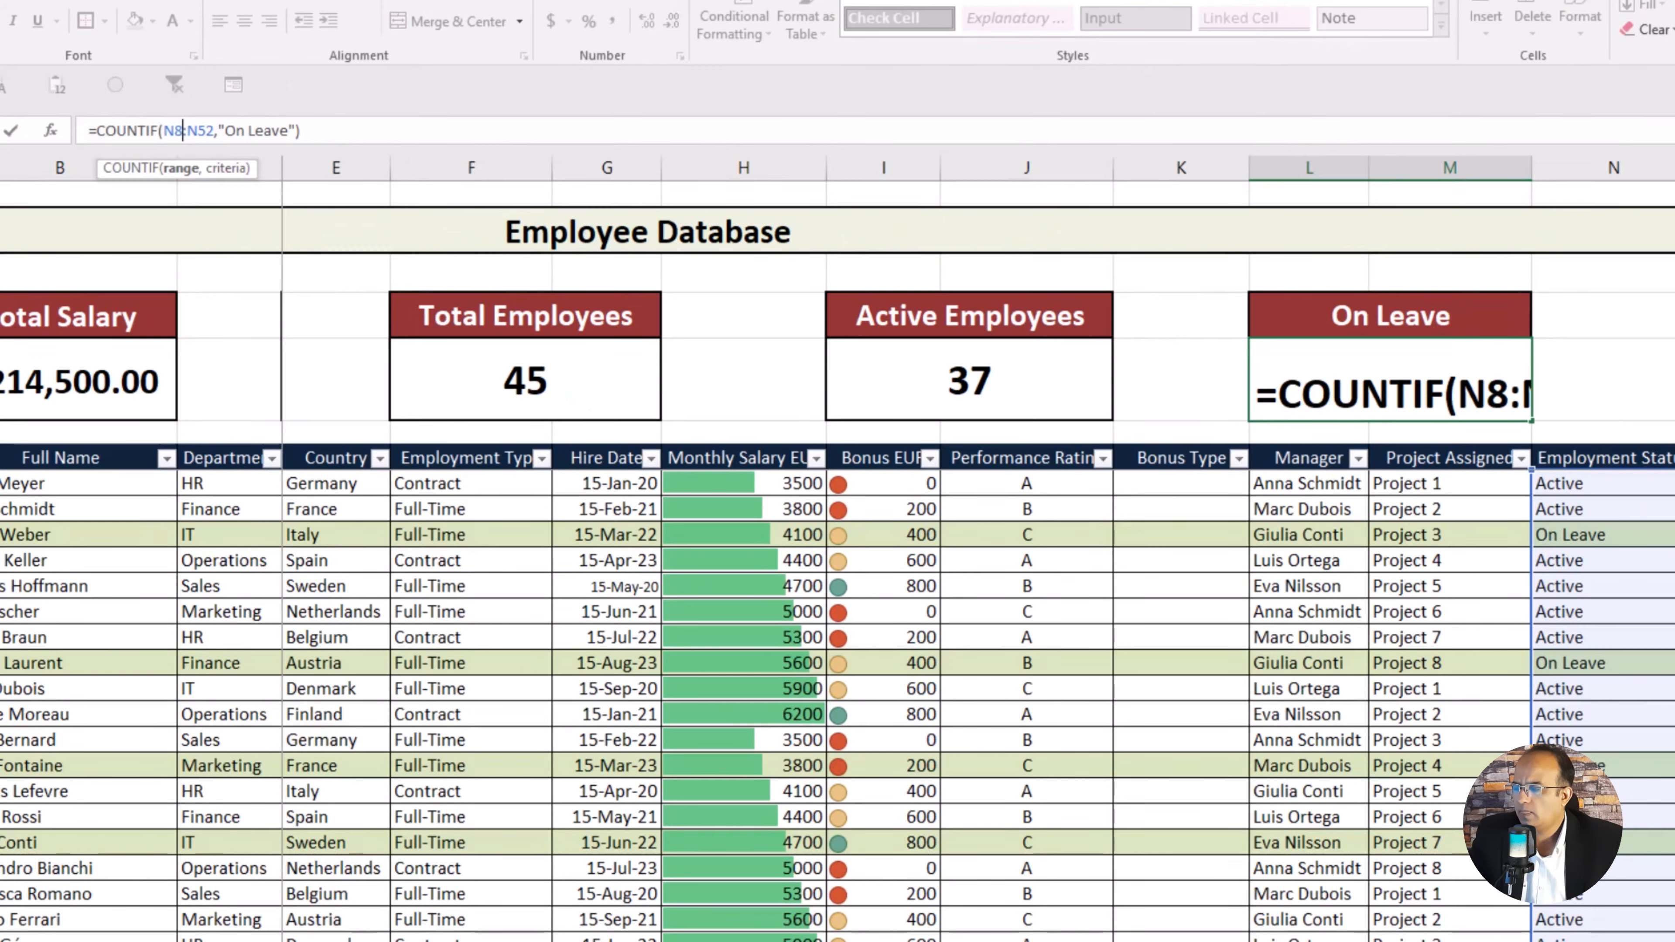
key(Return)
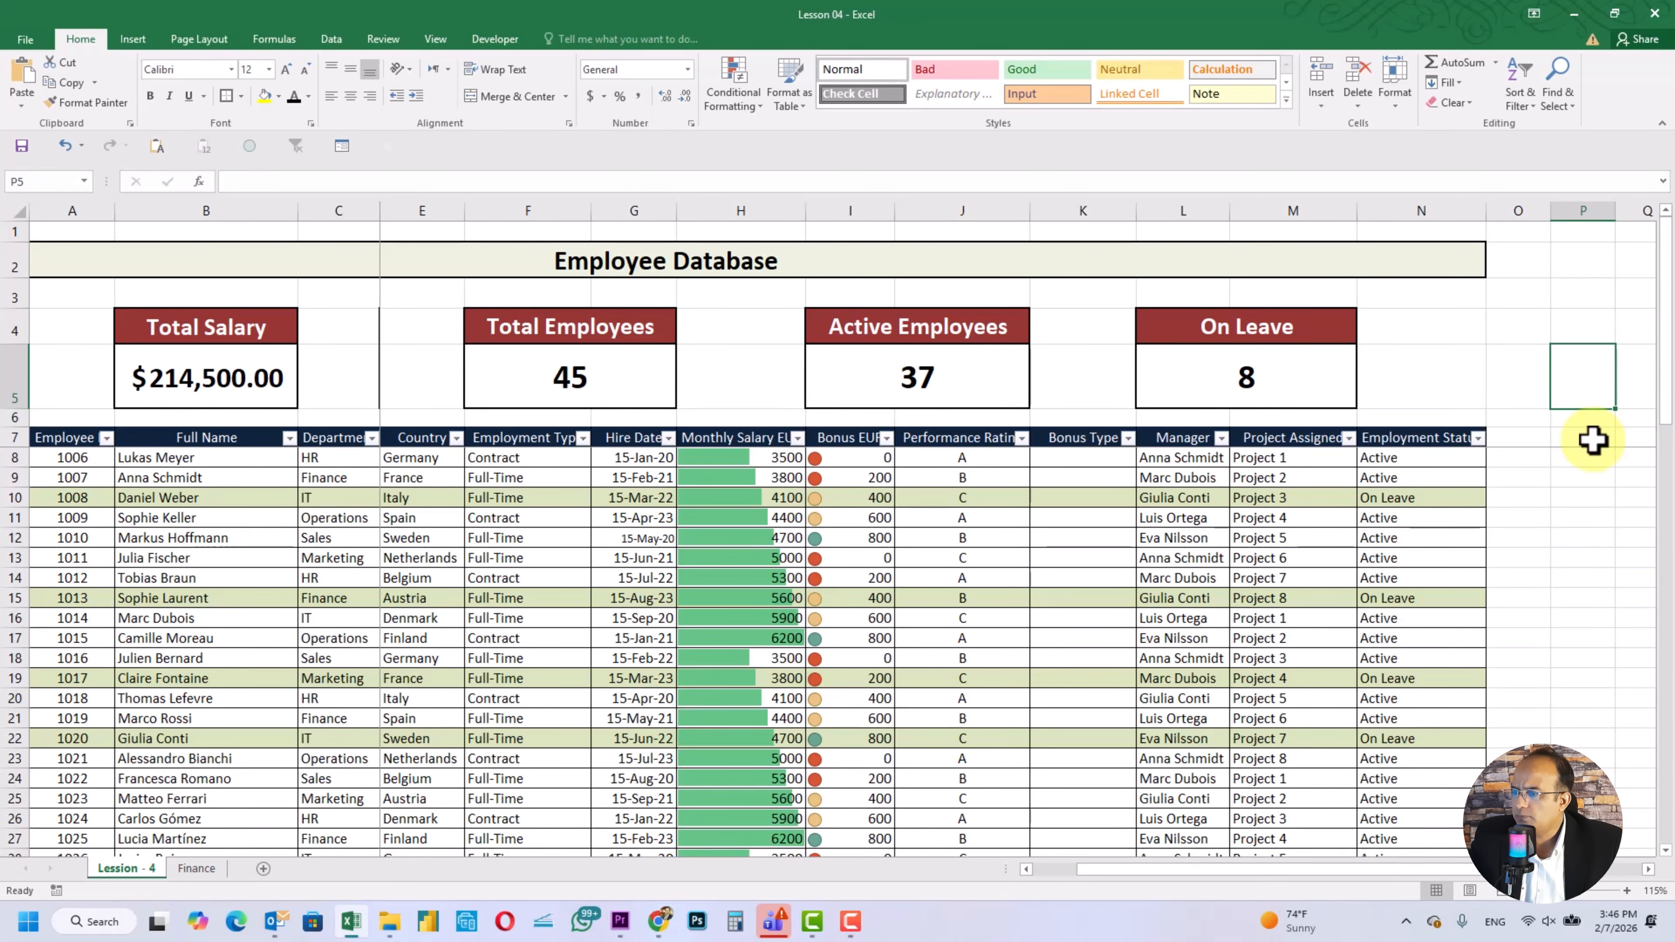
Step: Widen the Bonus EUR column slightly so its full heading fits beside the filter arrow
scroll(1594, 441, down, 5)
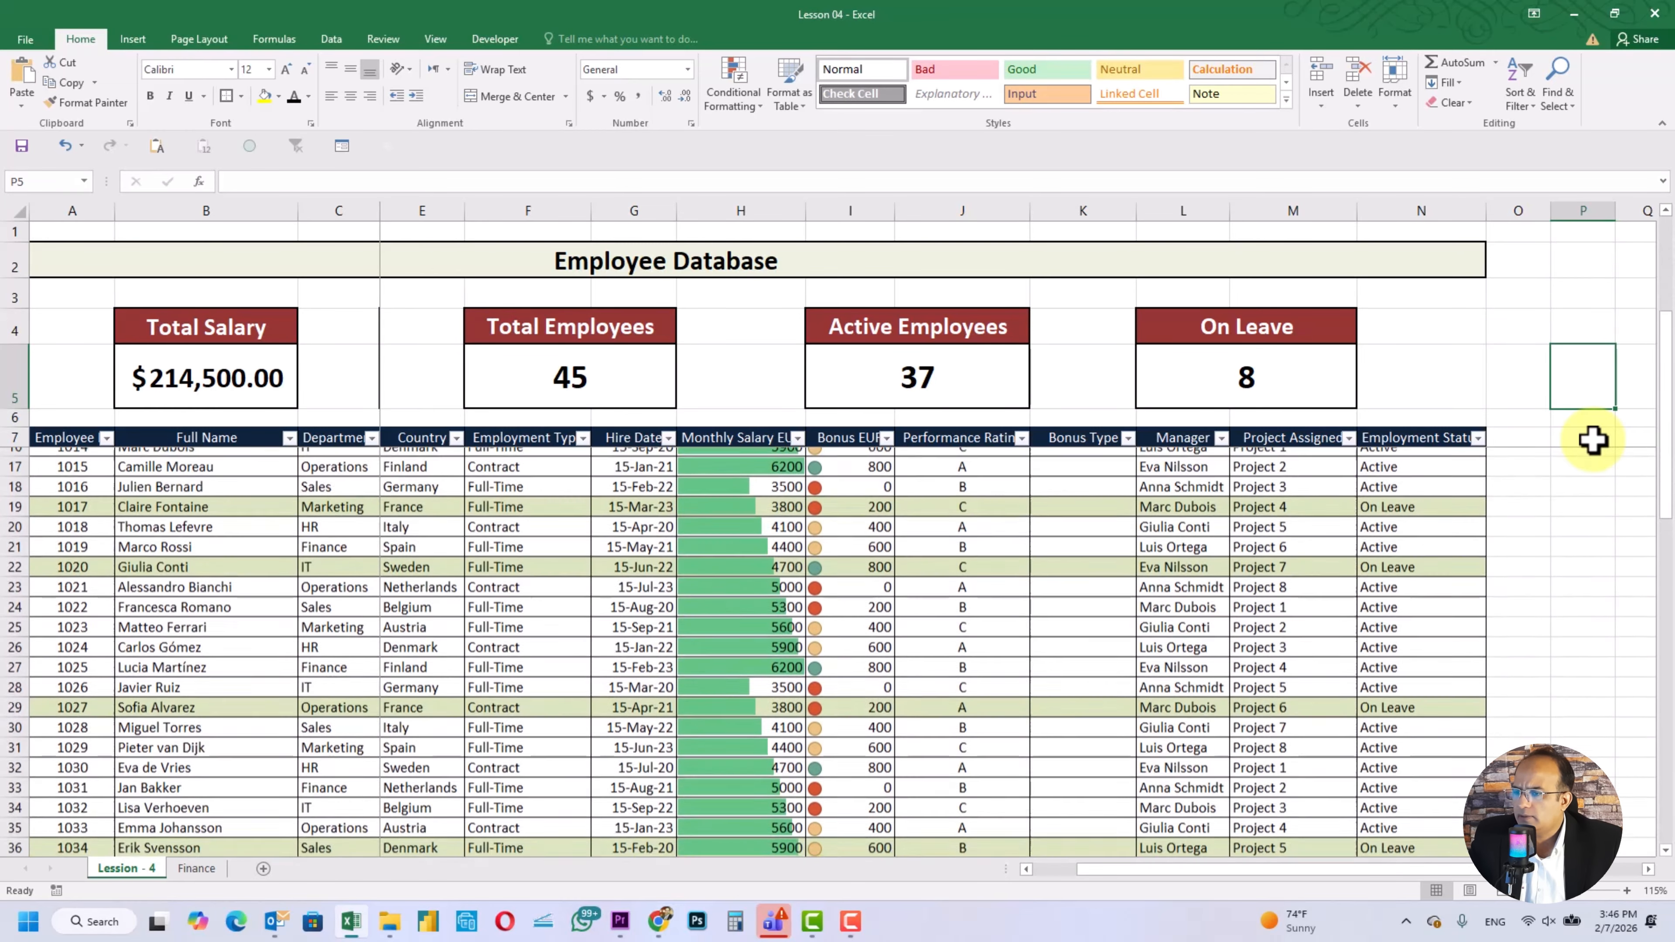
scroll(1594, 441, down, 7)
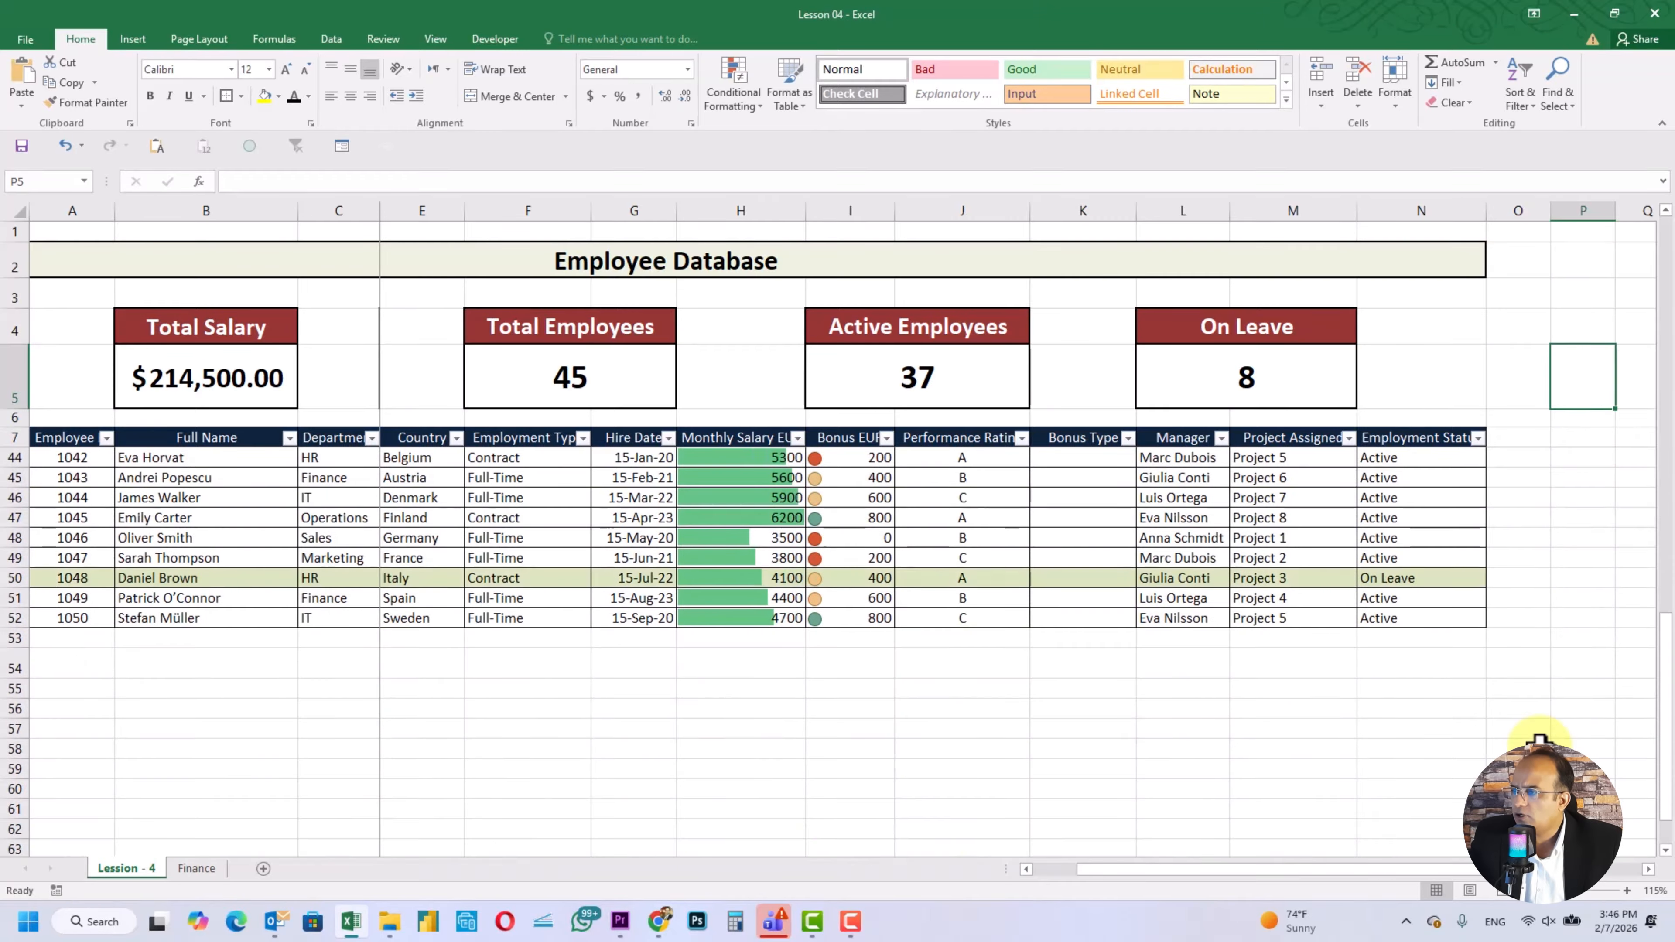
scroll(1540, 737, up, 12)
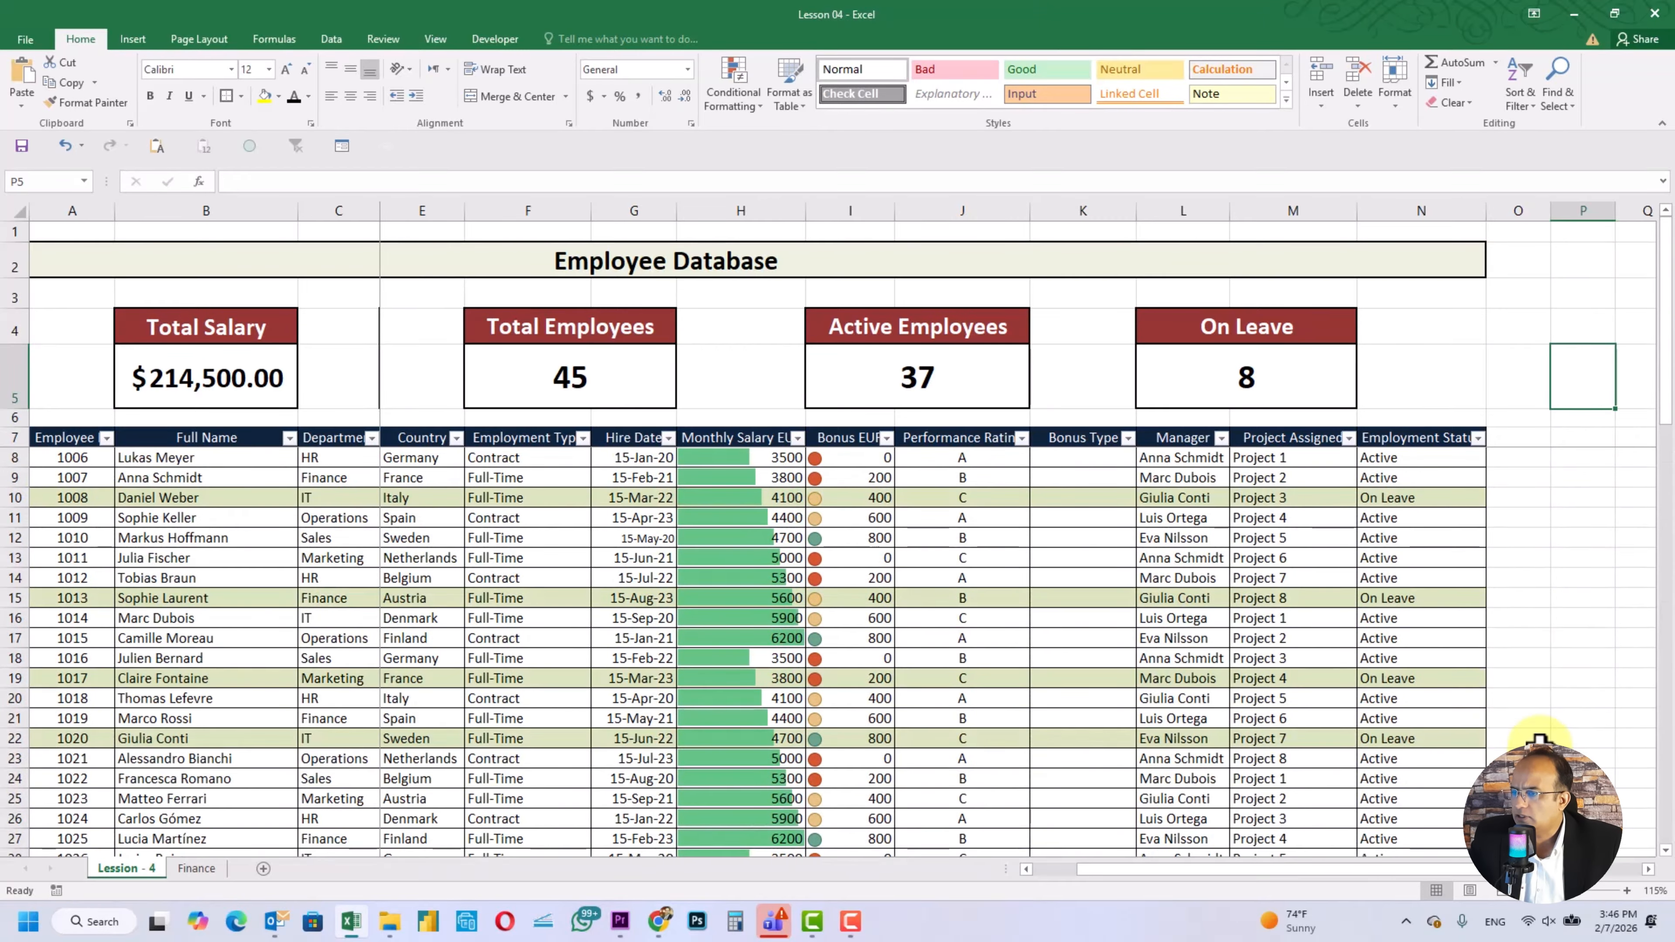
drag(895, 209, 911, 210)
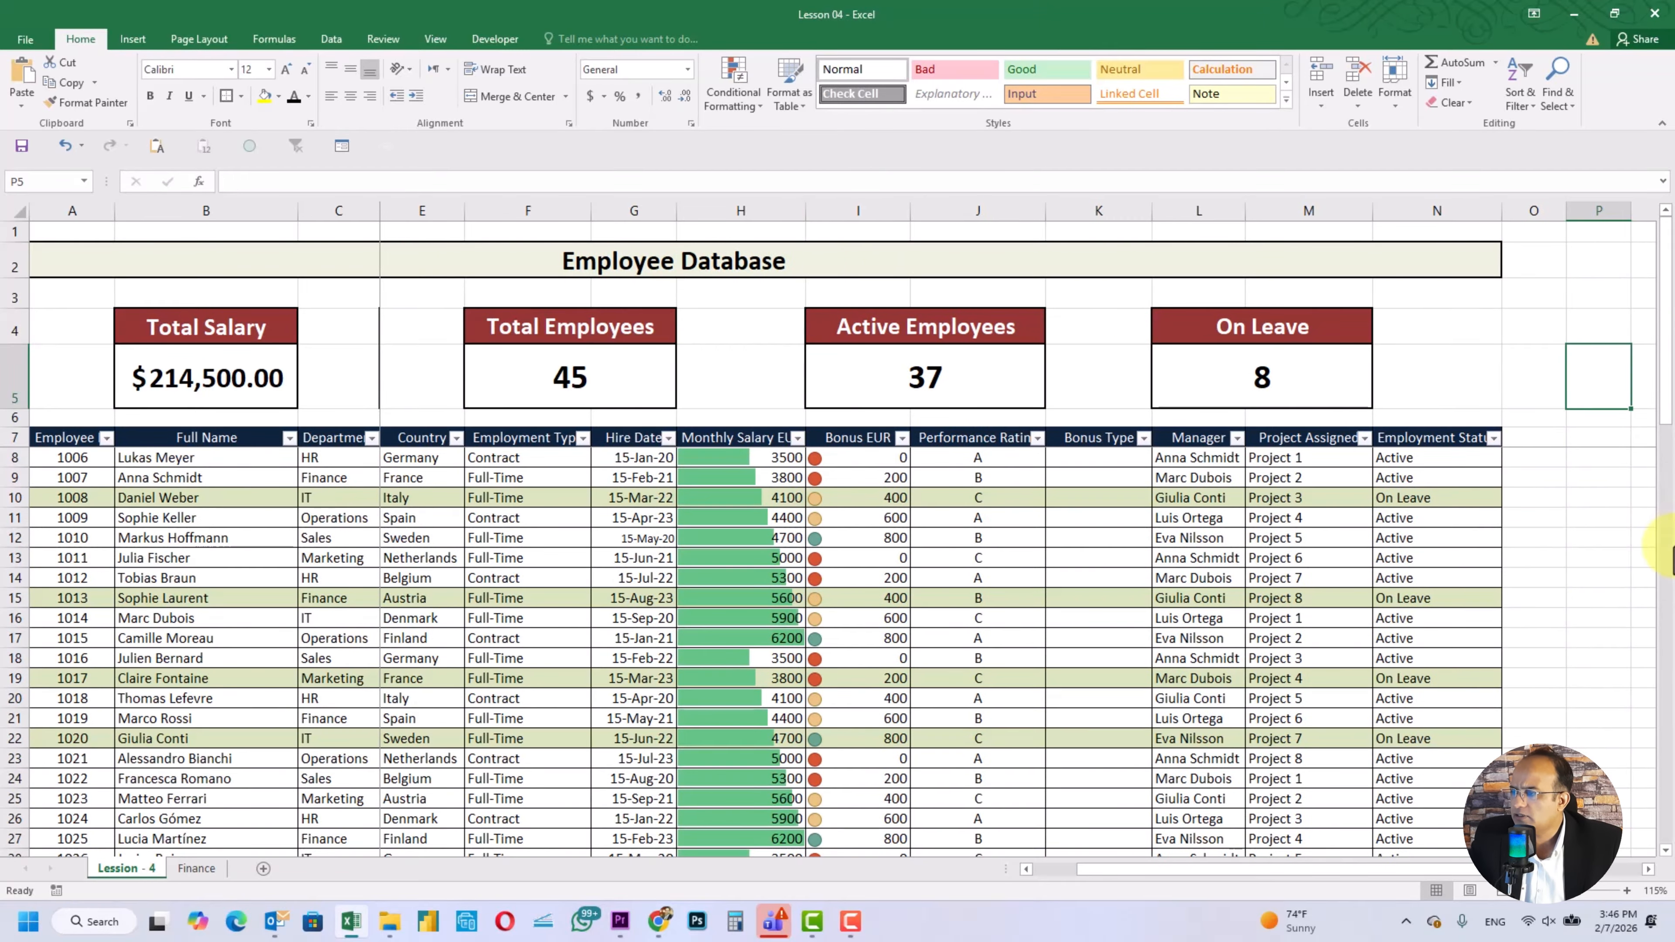
click(1630, 544)
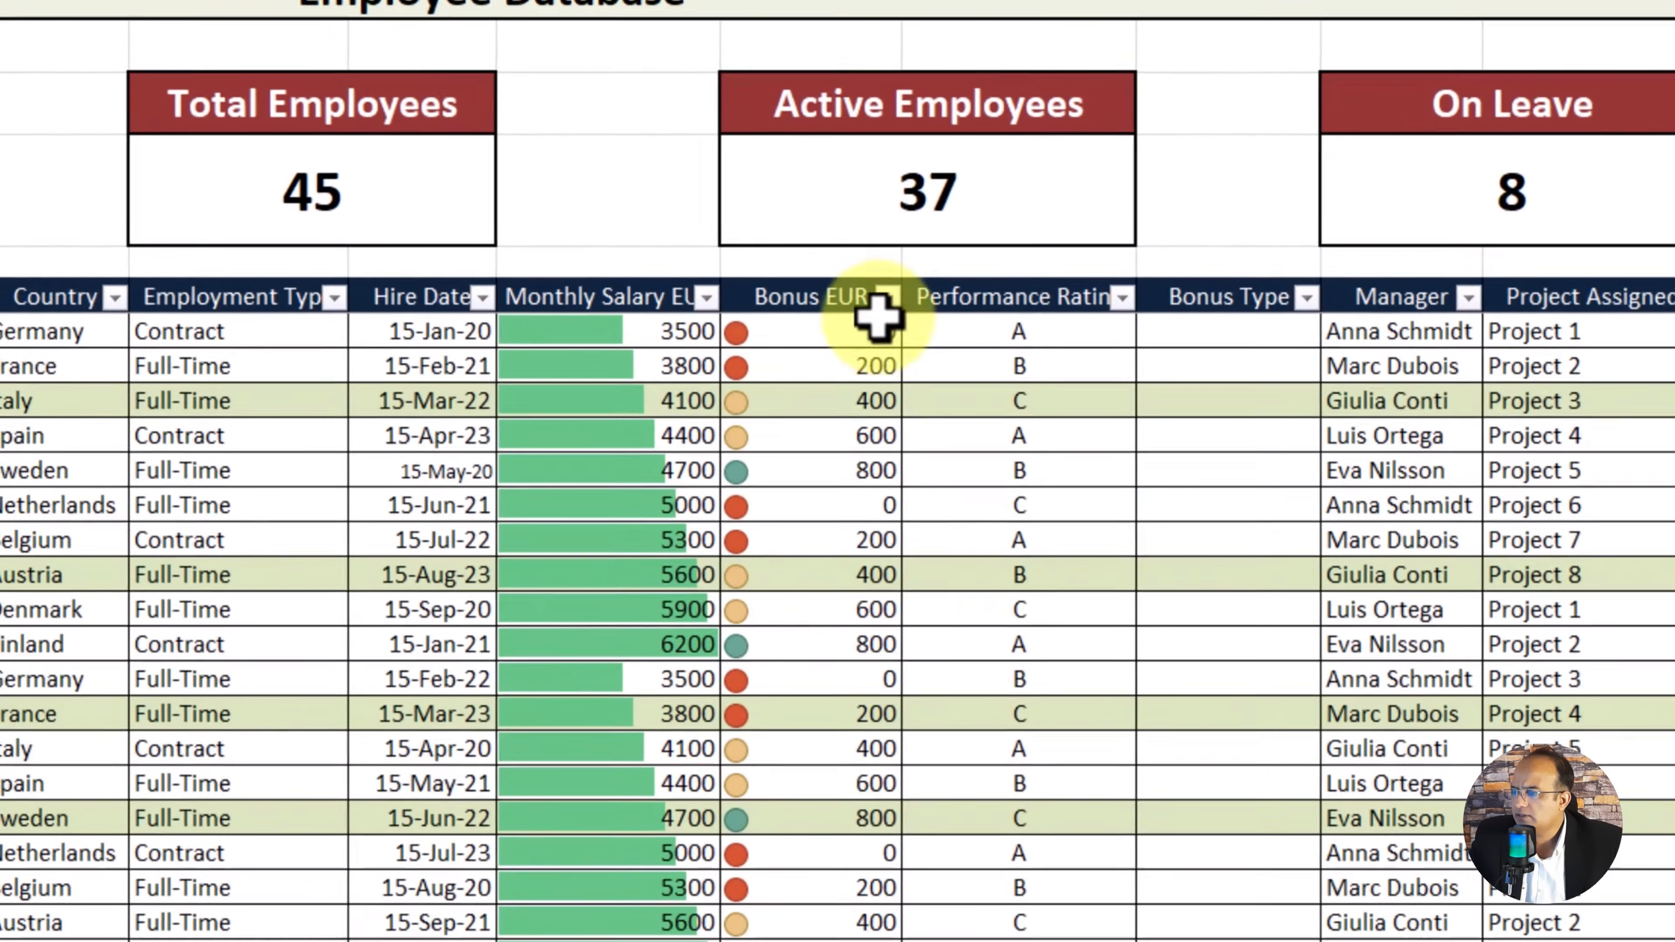
Step: Examine the distinct Bonus EUR amounts in the column's filter list and look through the table rows
click(902, 438)
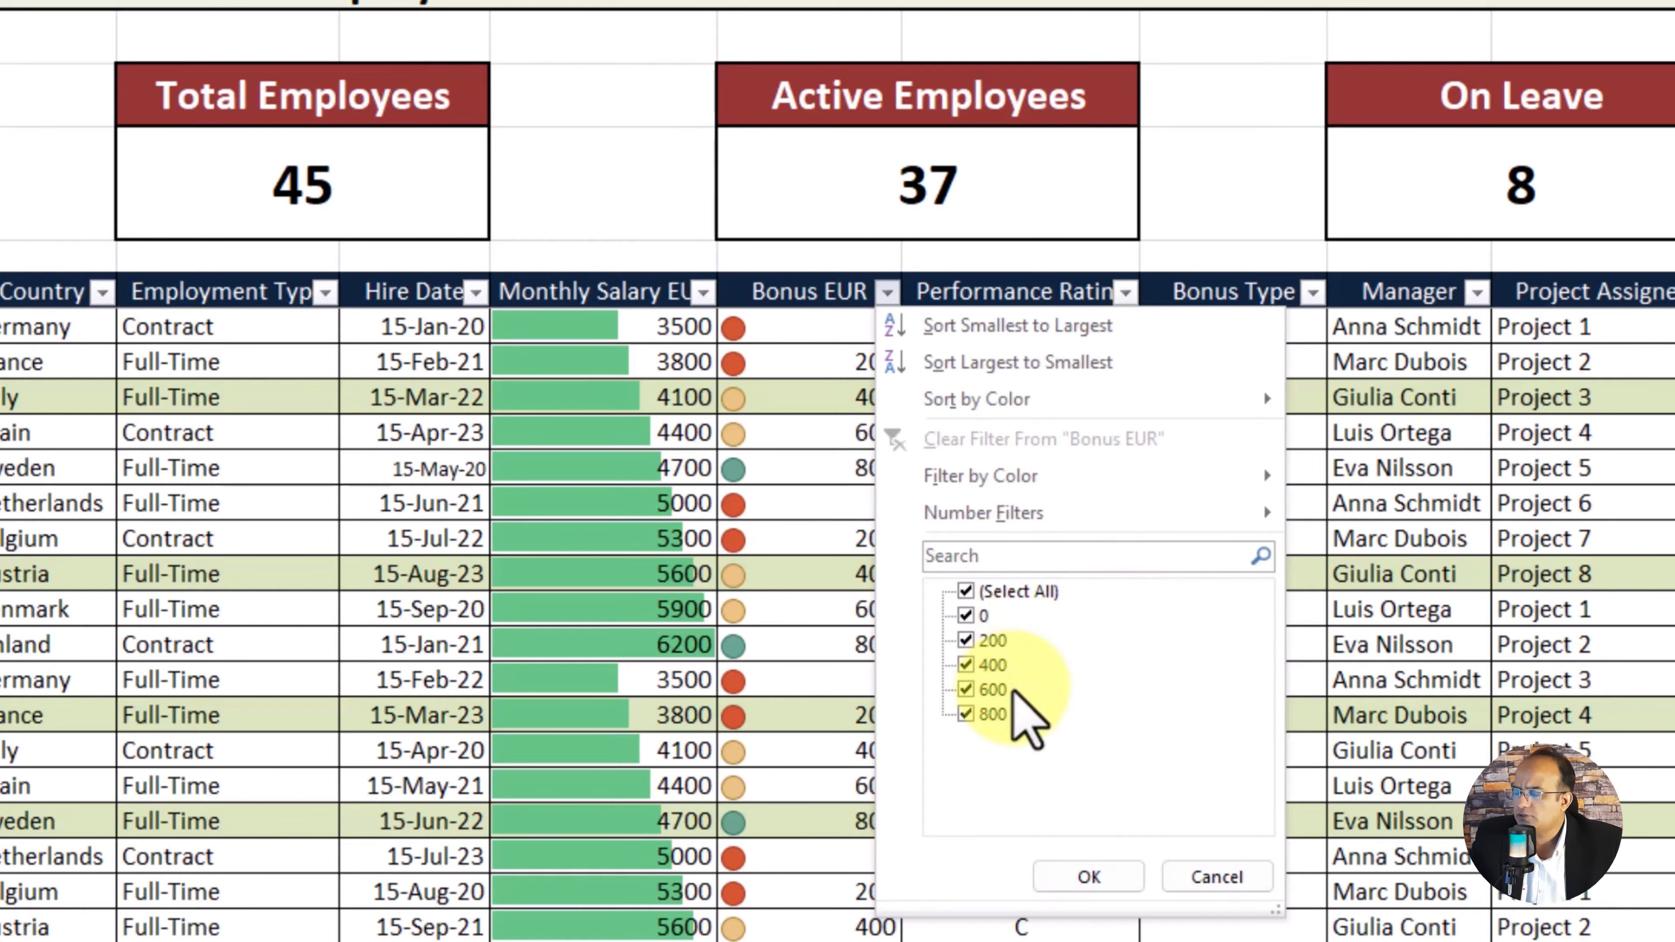
click(1631, 547)
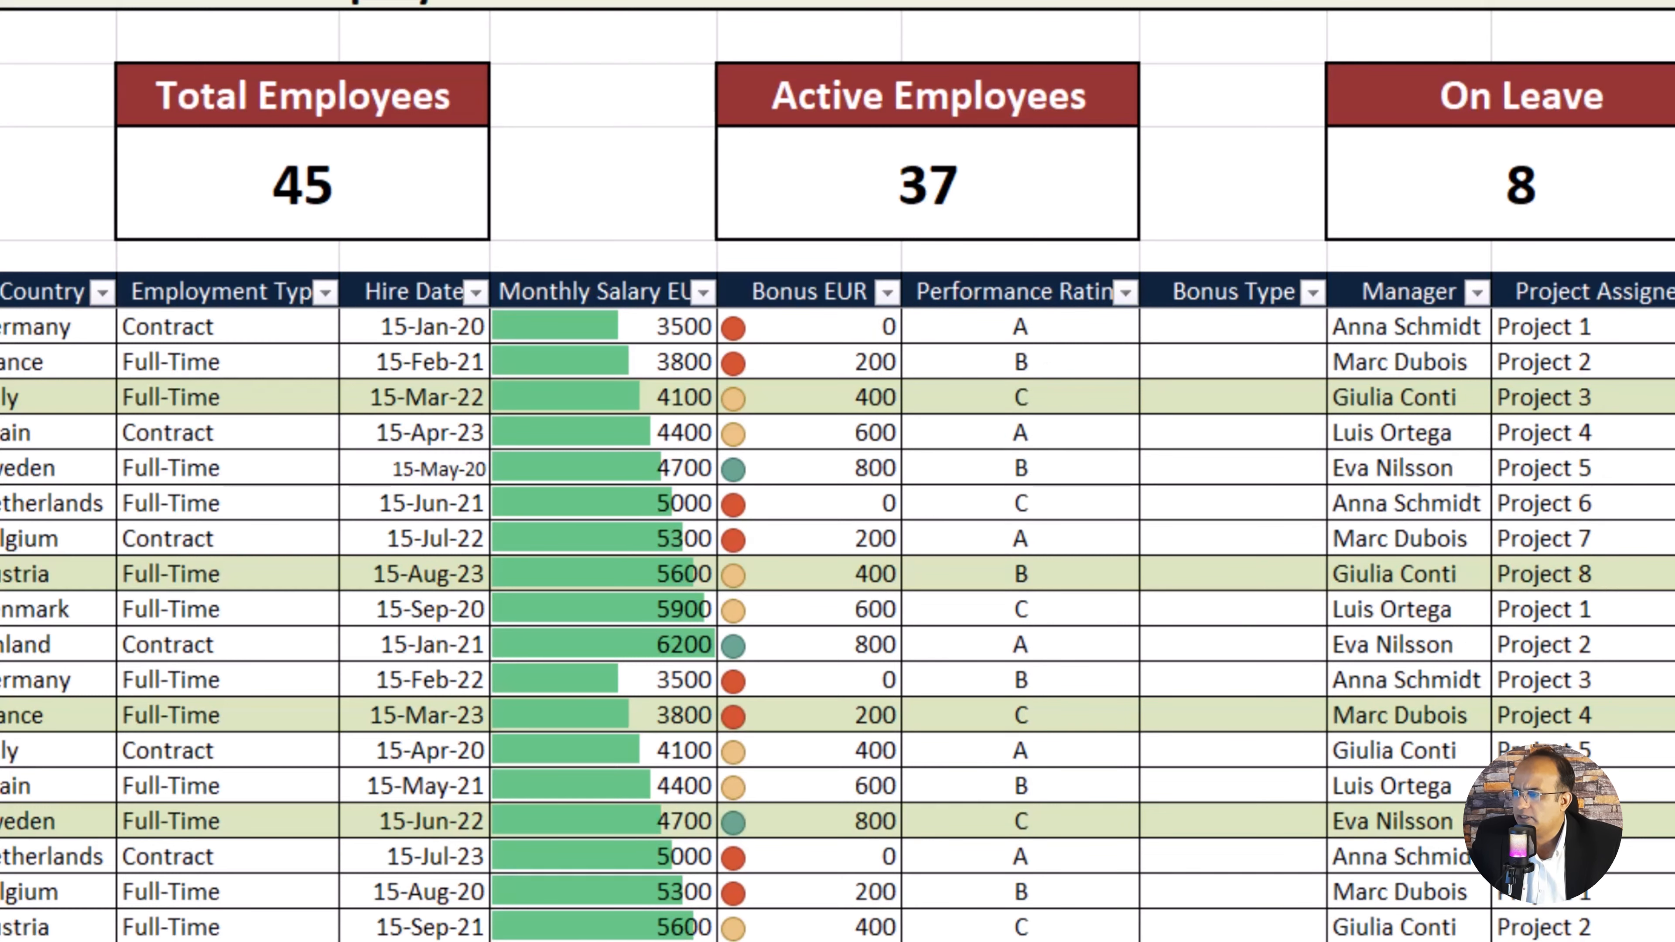
scroll(837, 625, down, 9)
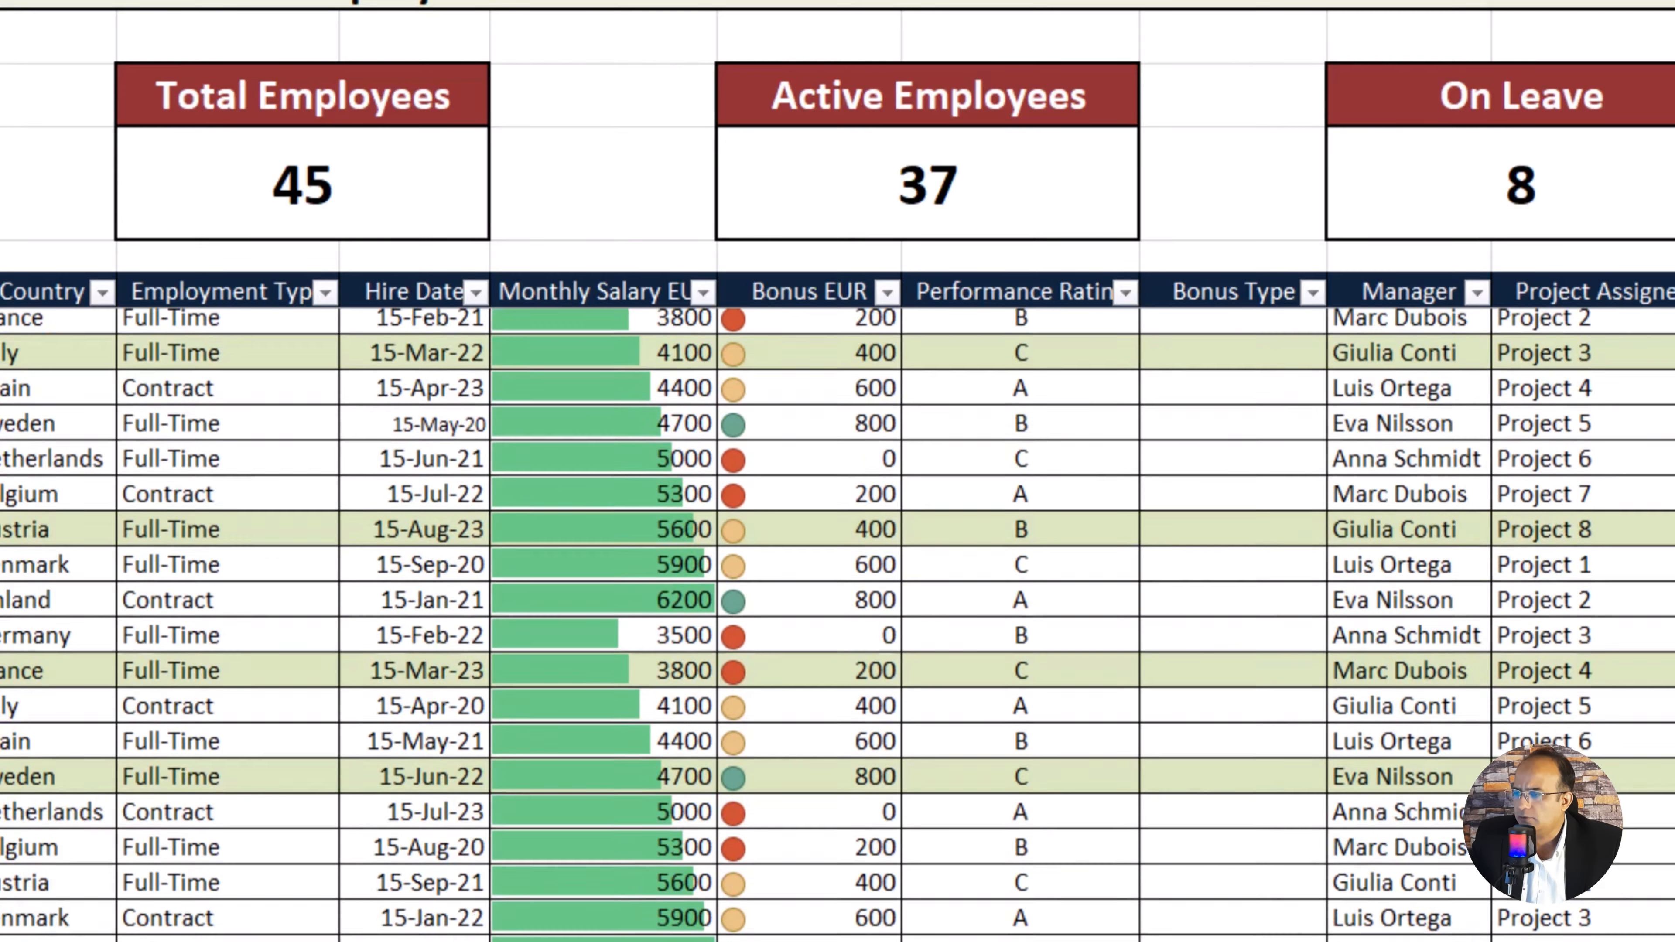
scroll(837, 624, down, 15)
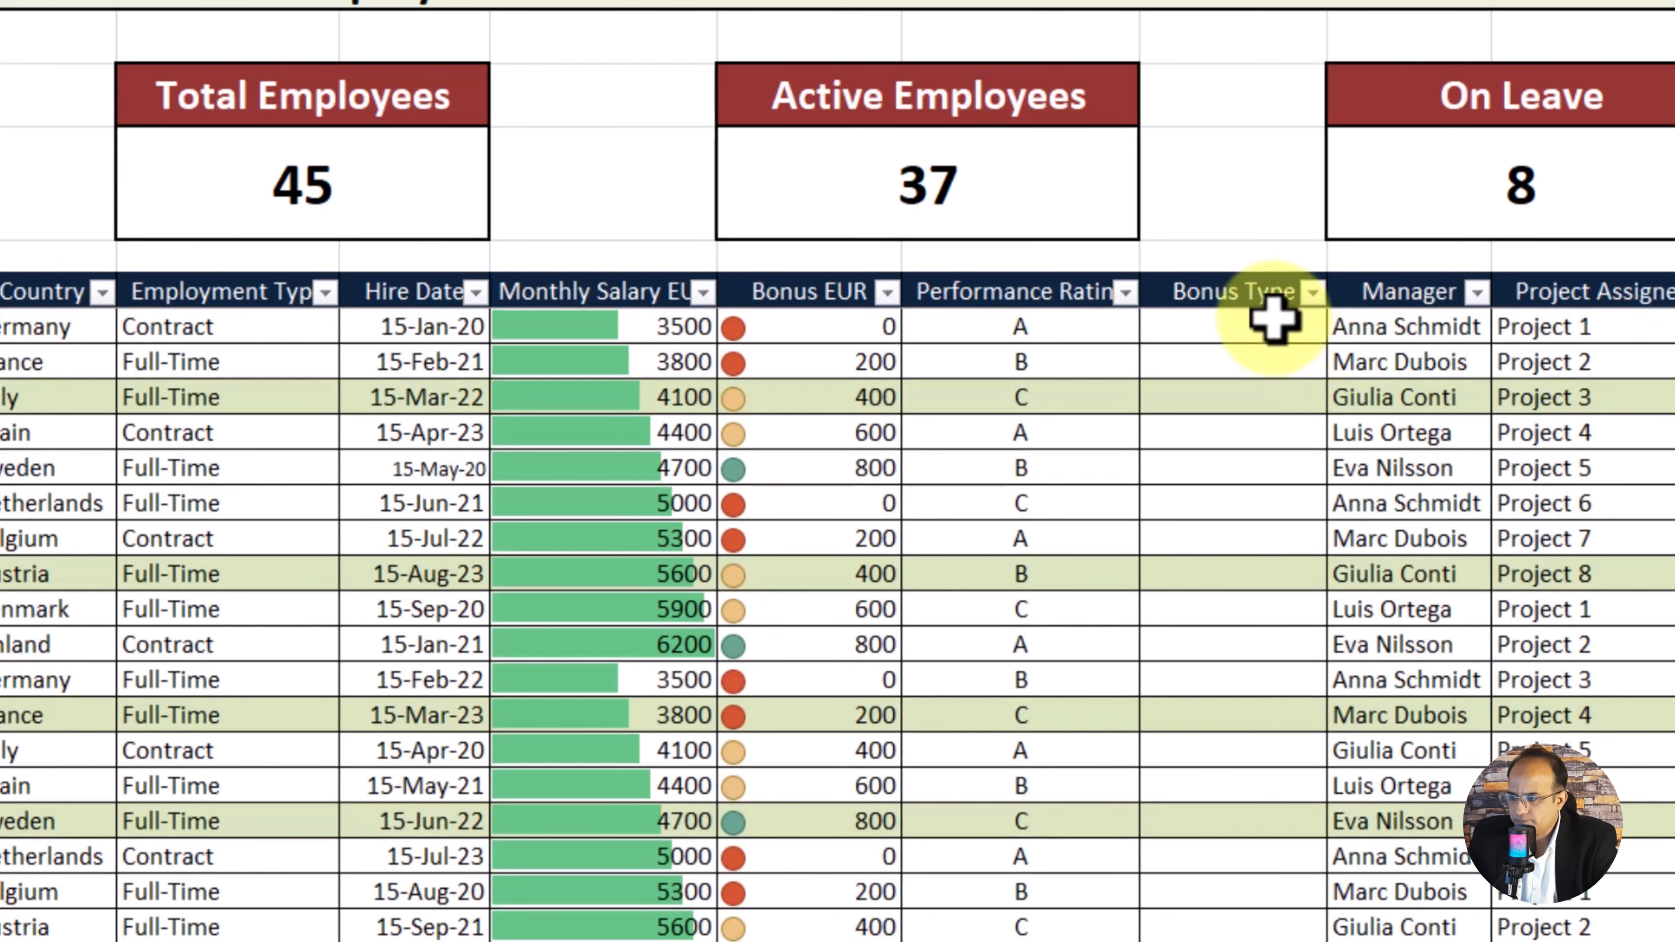
Step: Begin an IF formula in the first Bonus Type cell that tests whether the bonus in I8 is greater than 600
click(1260, 326)
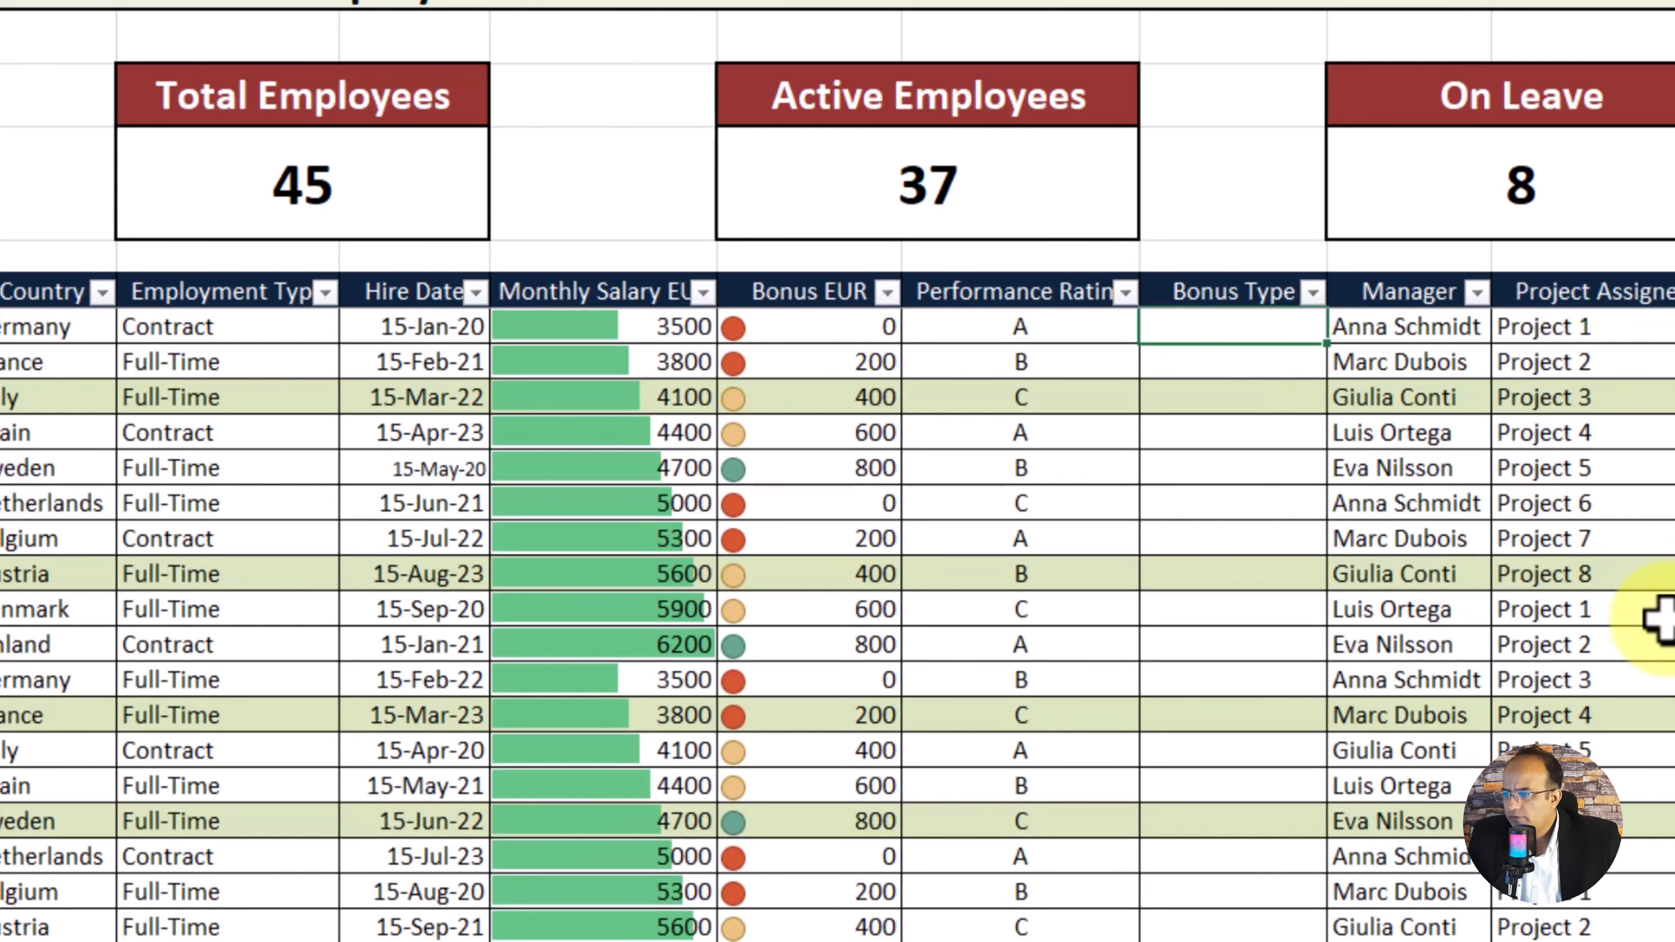
text(=if)
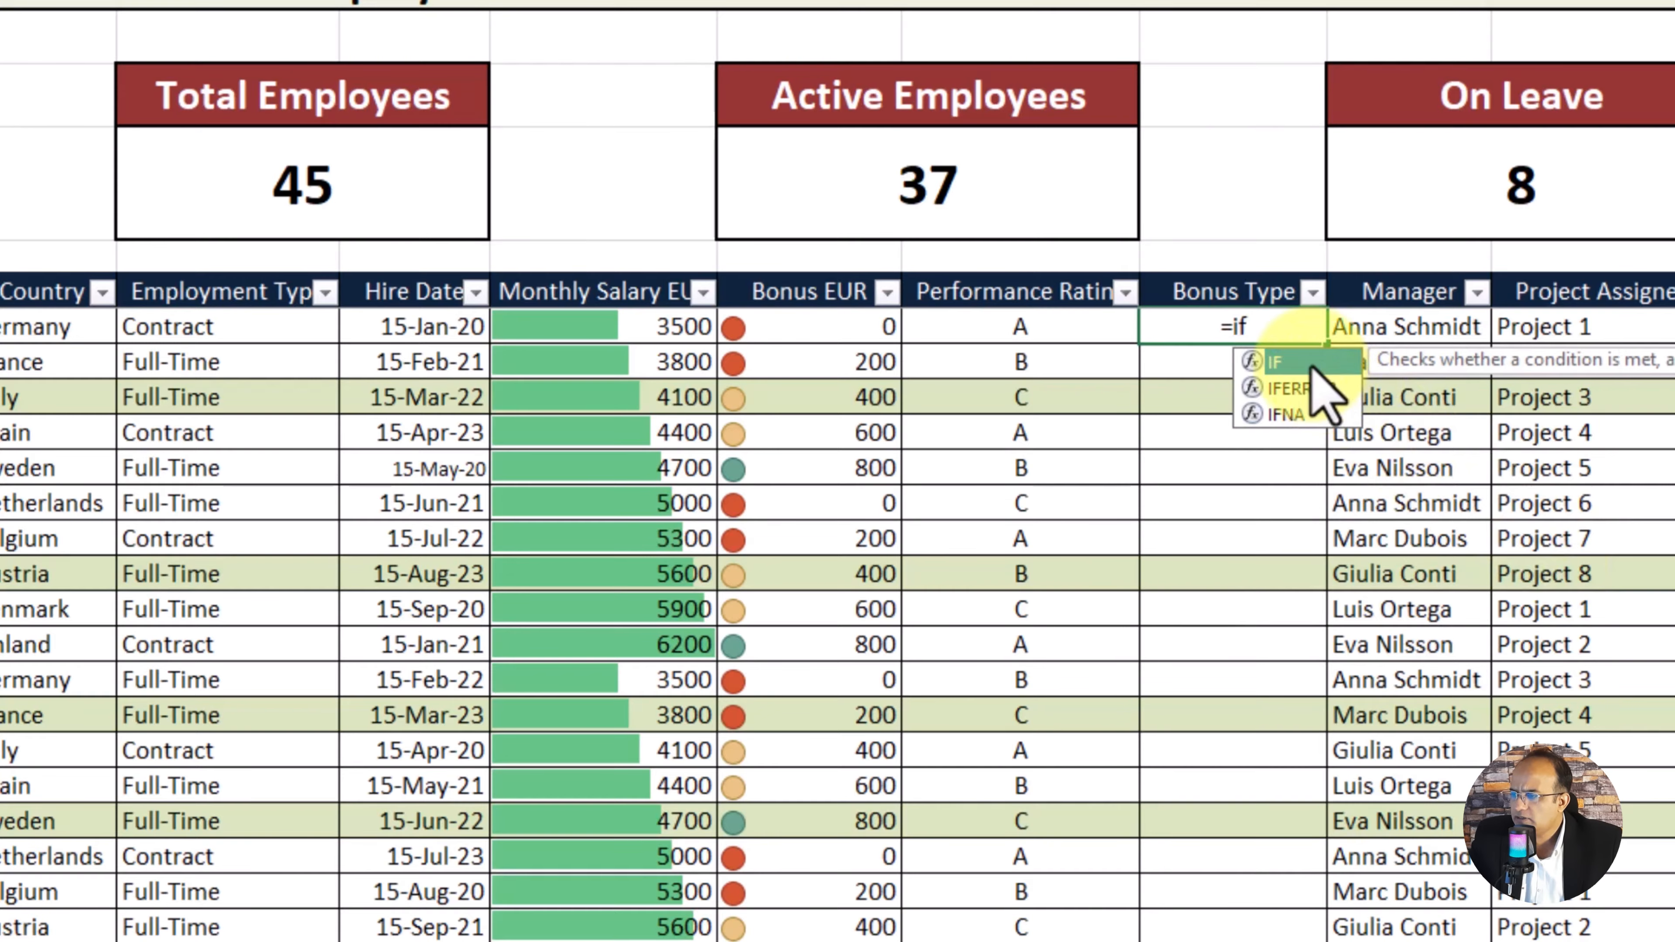
key(Tab)
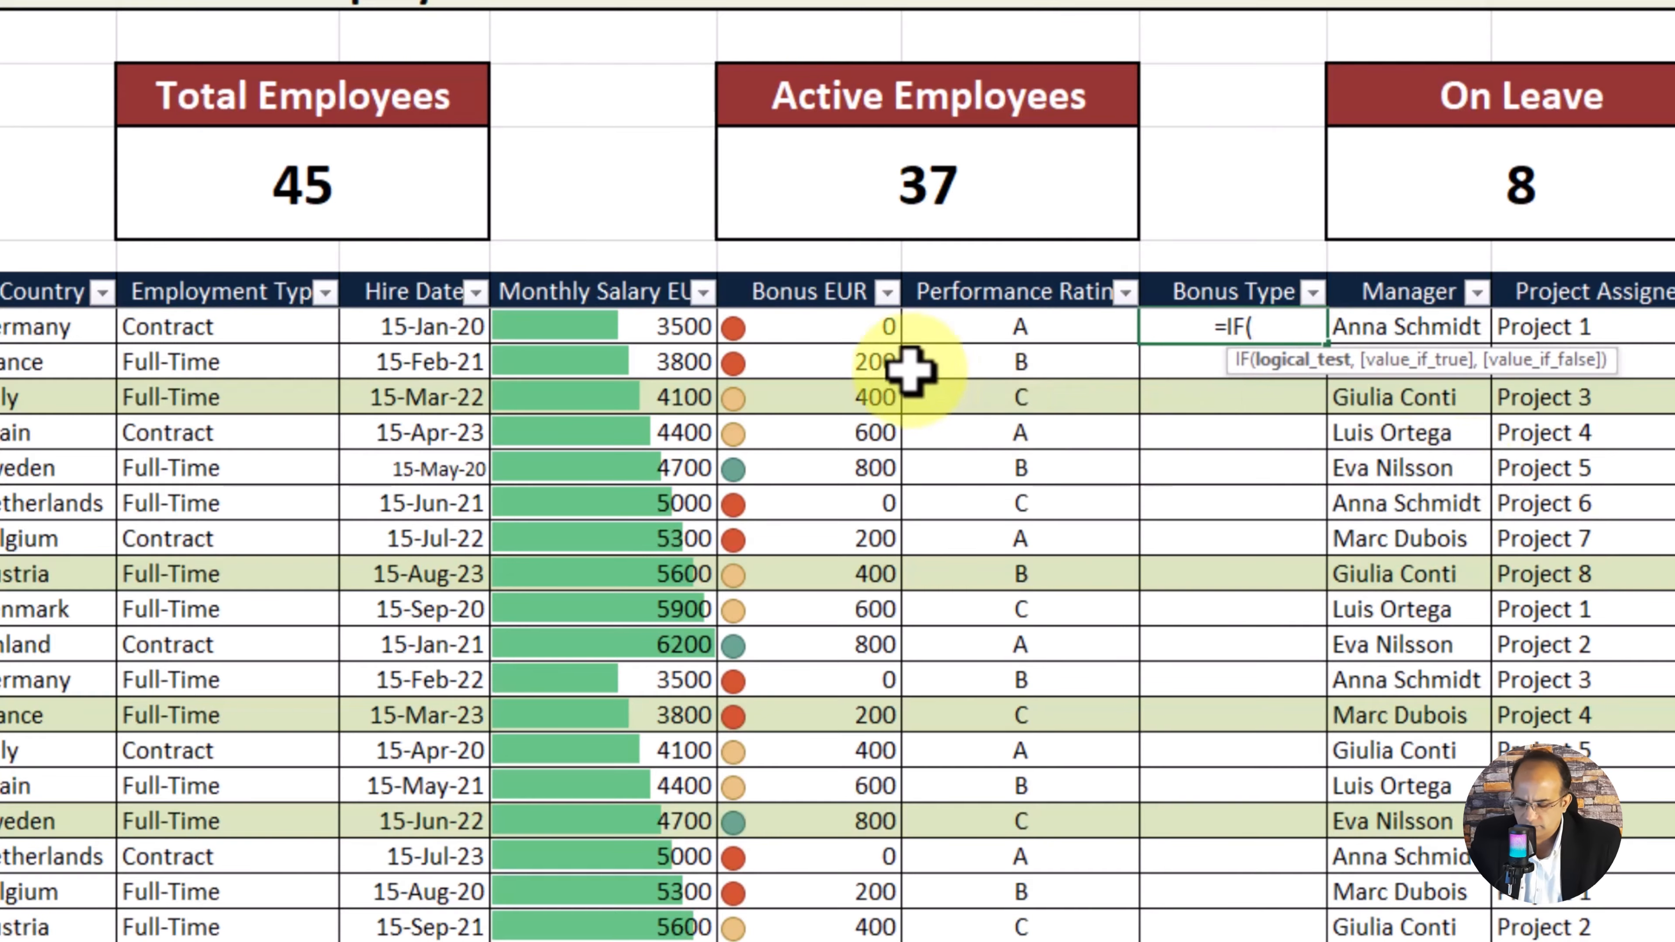
click(853, 323)
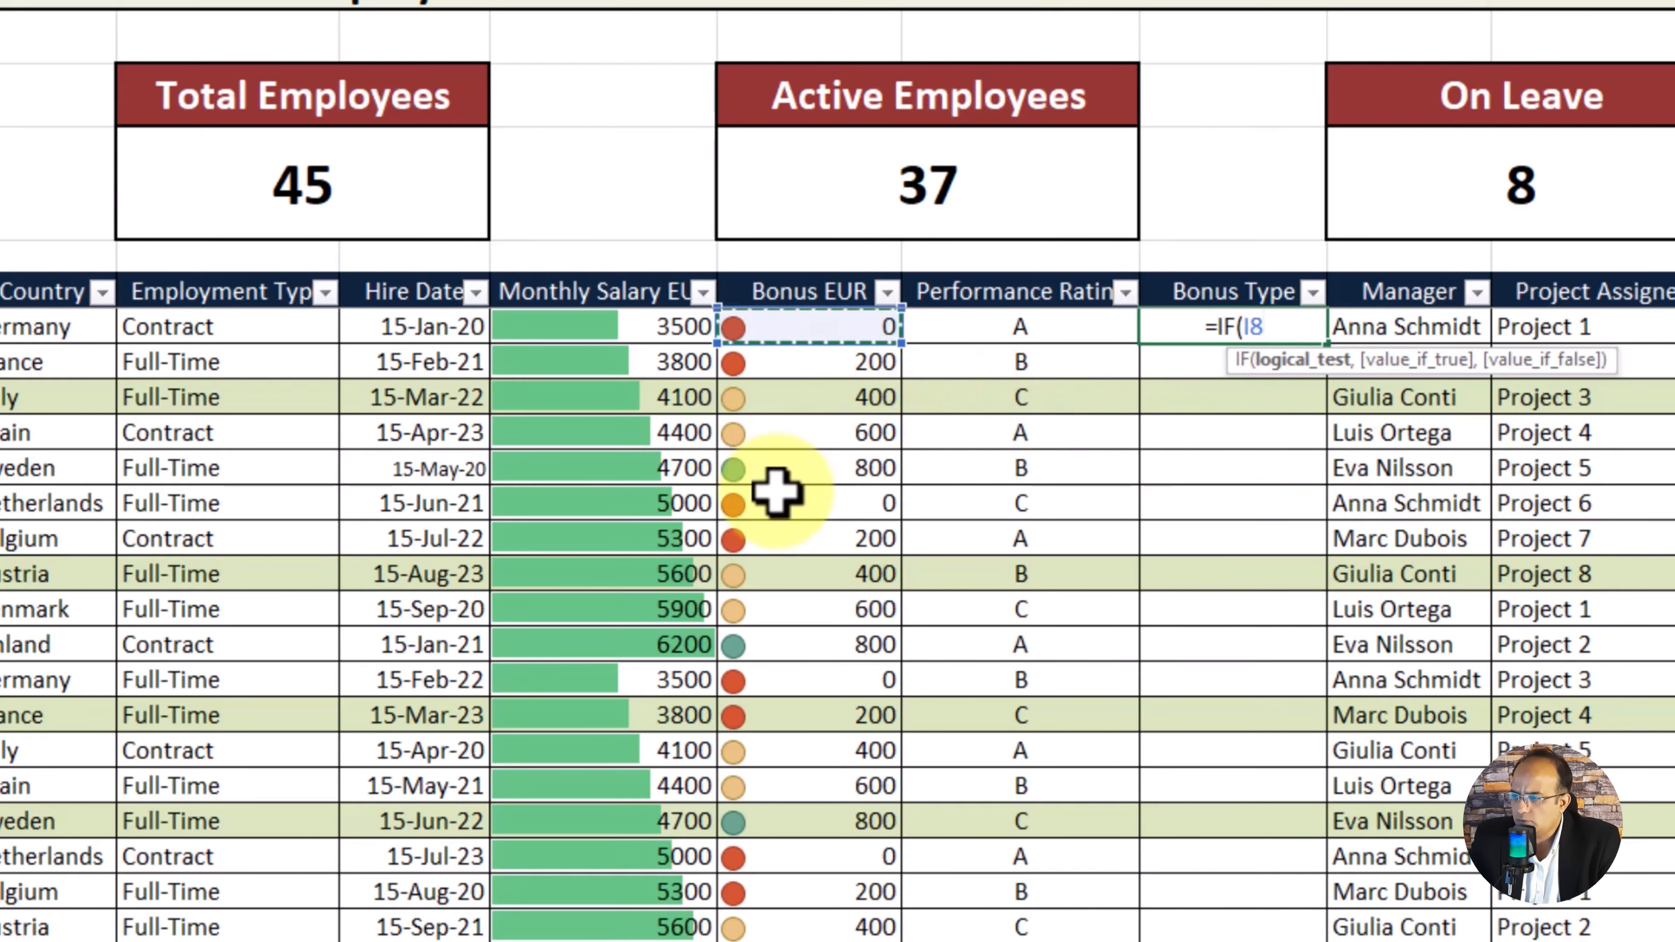
text(>)
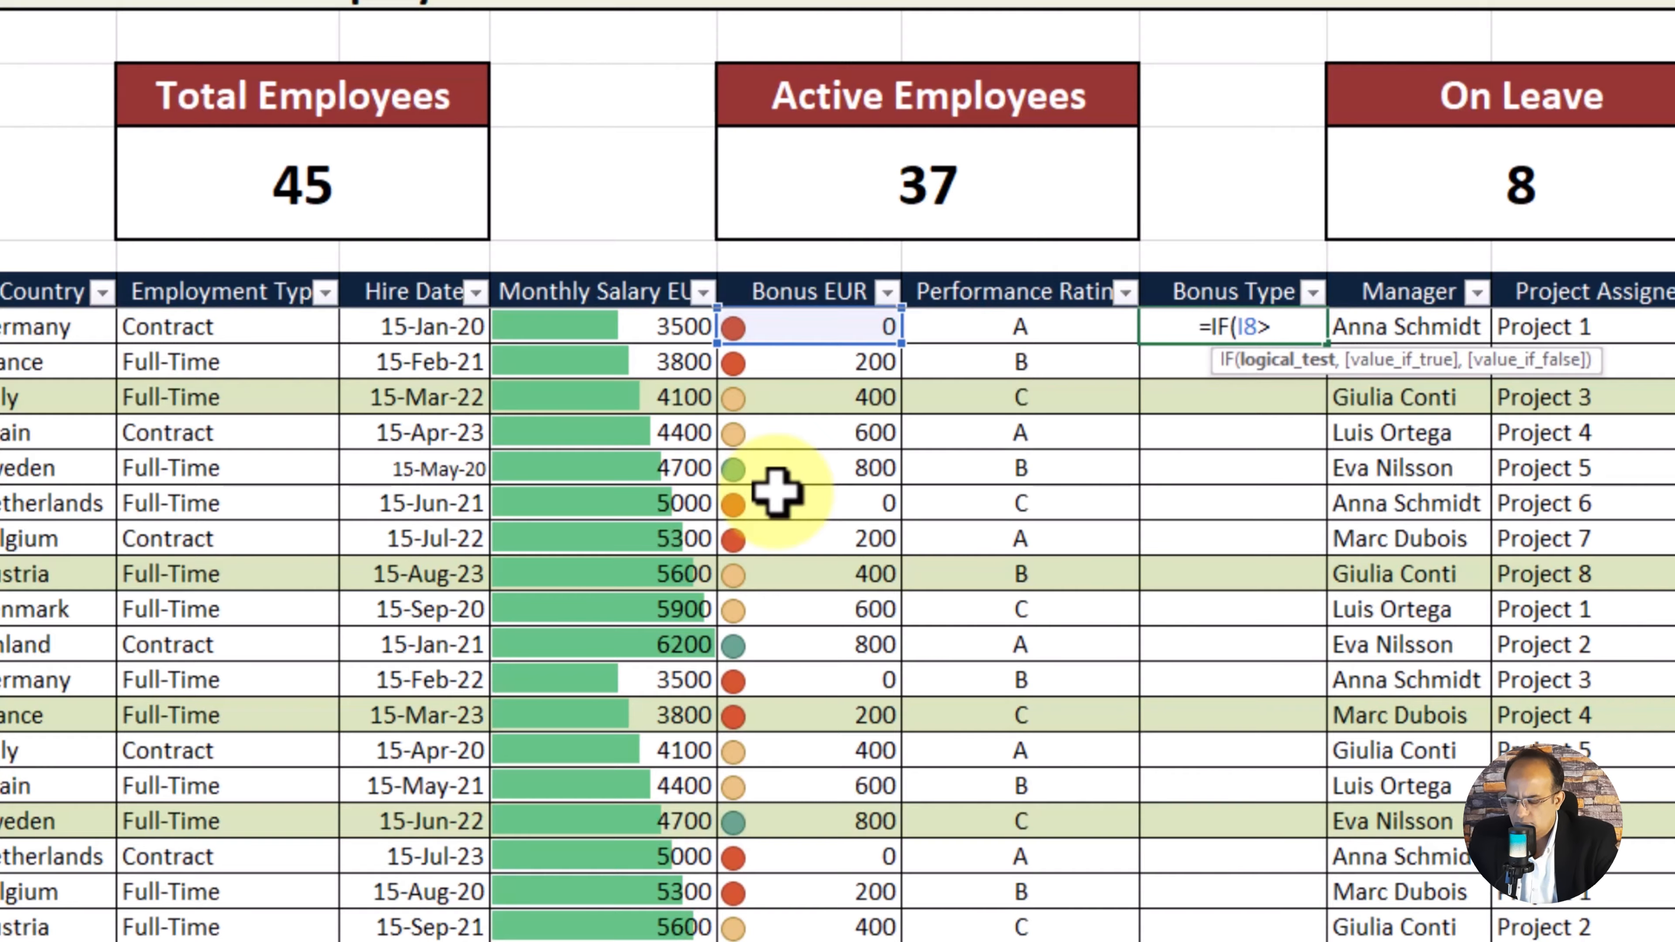
text(600)
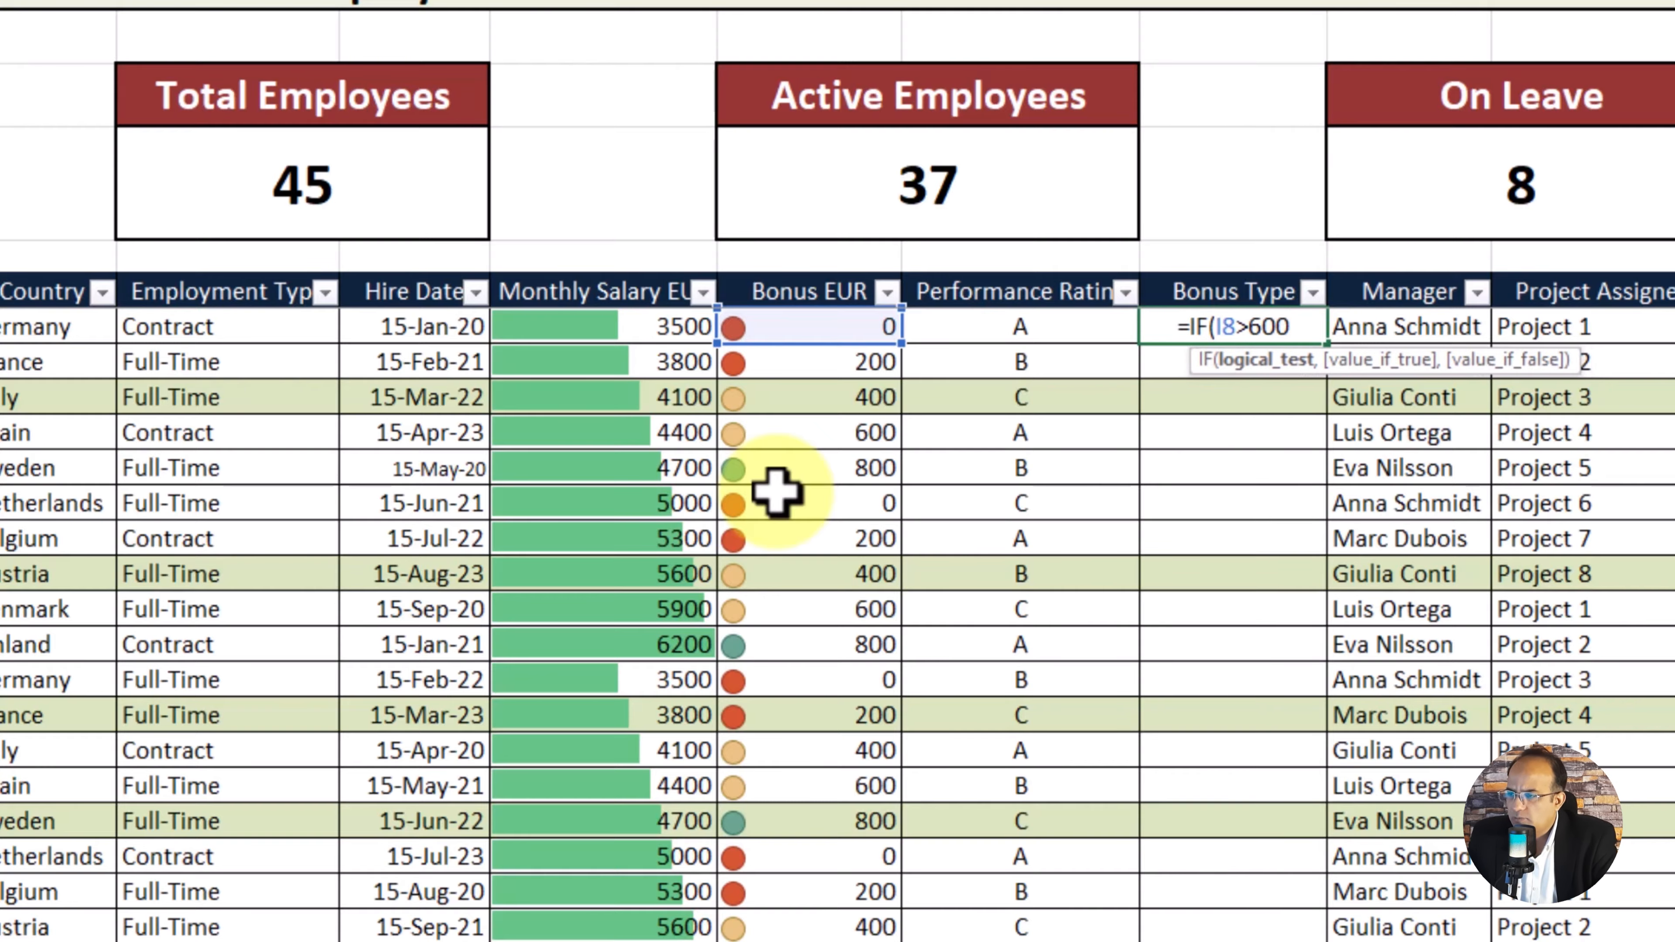
text(,)
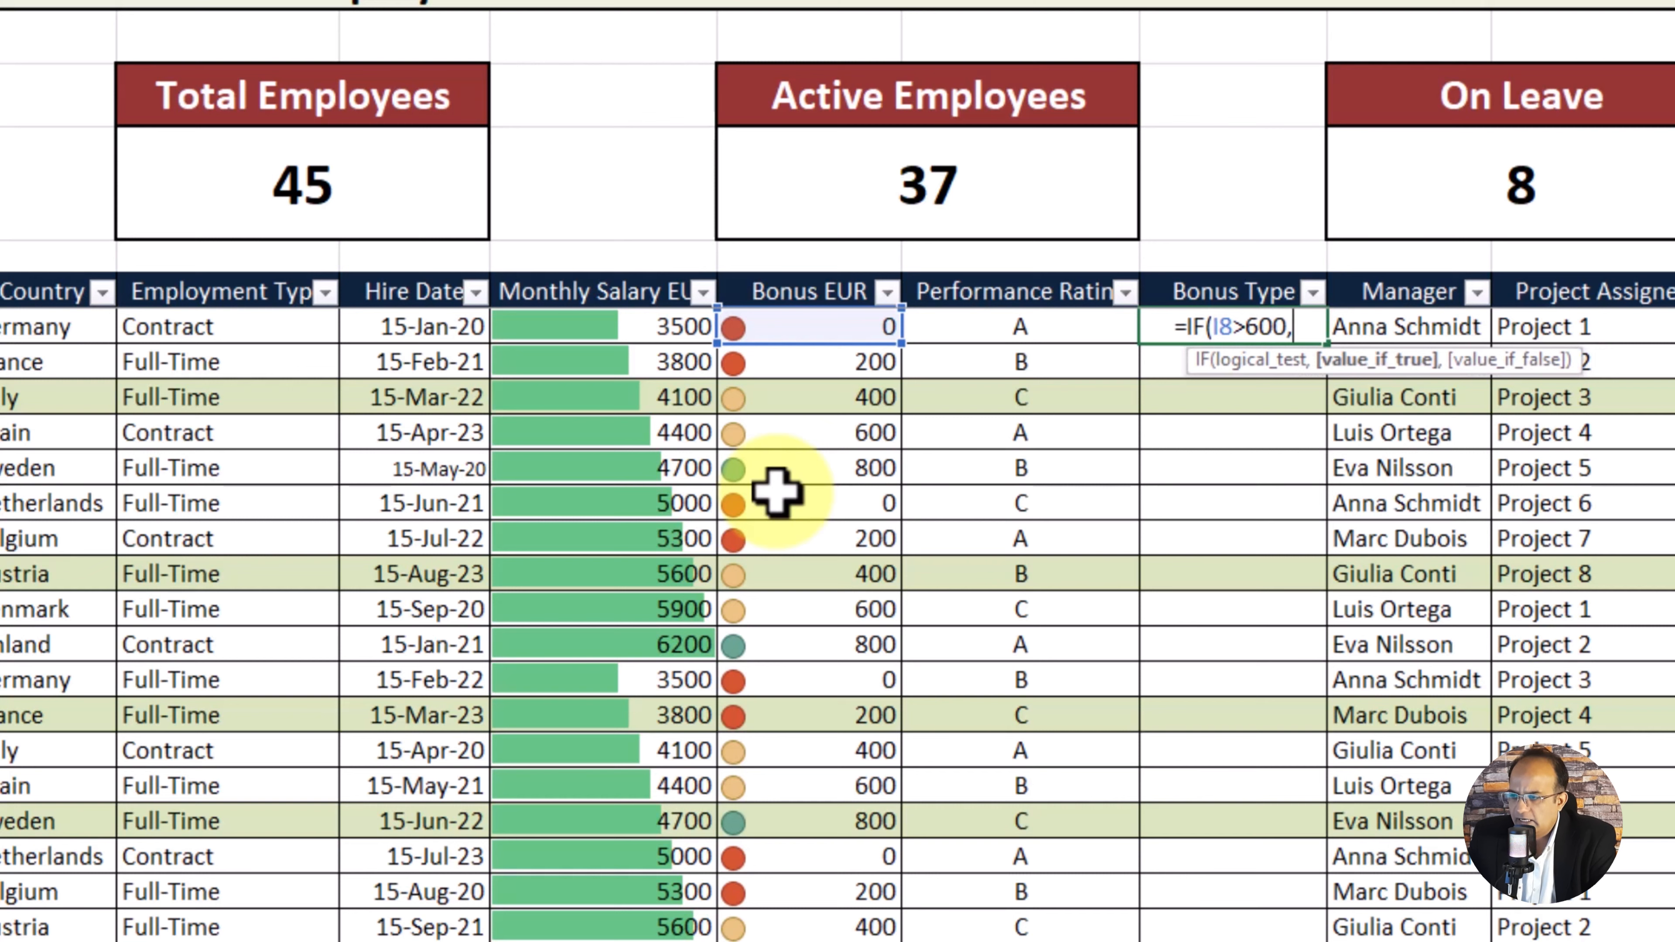
Step: Complete the Bonus Type formula as =IF(I8>600,"High","Low") and enter it in the first employee's row
text(")
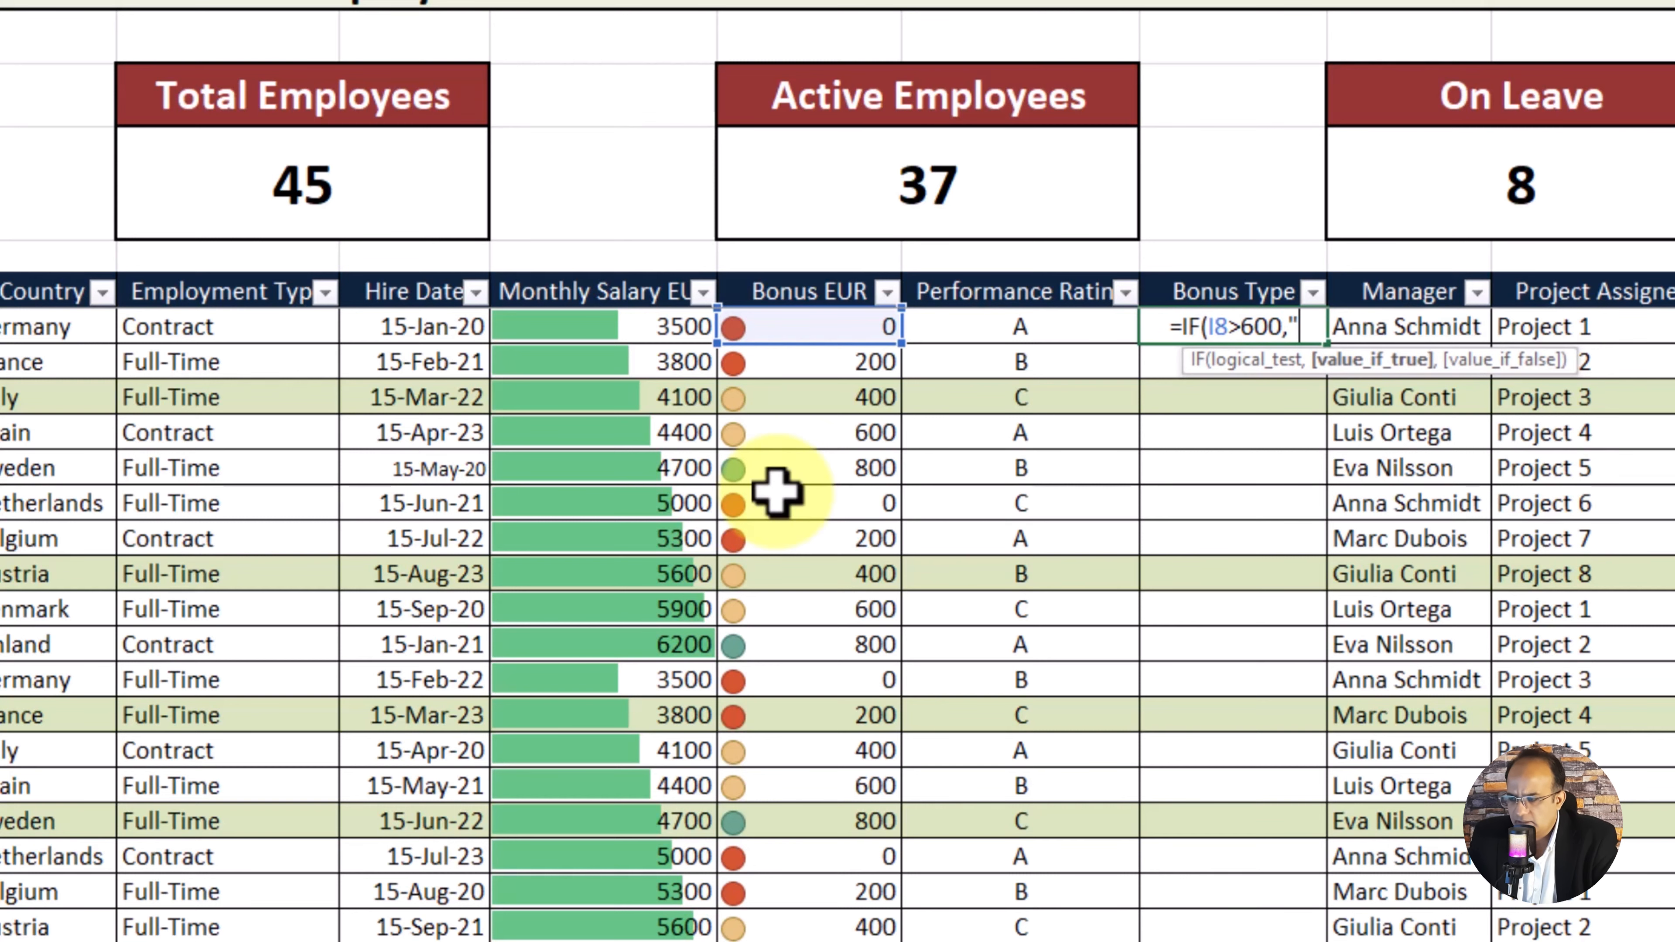
text(High)
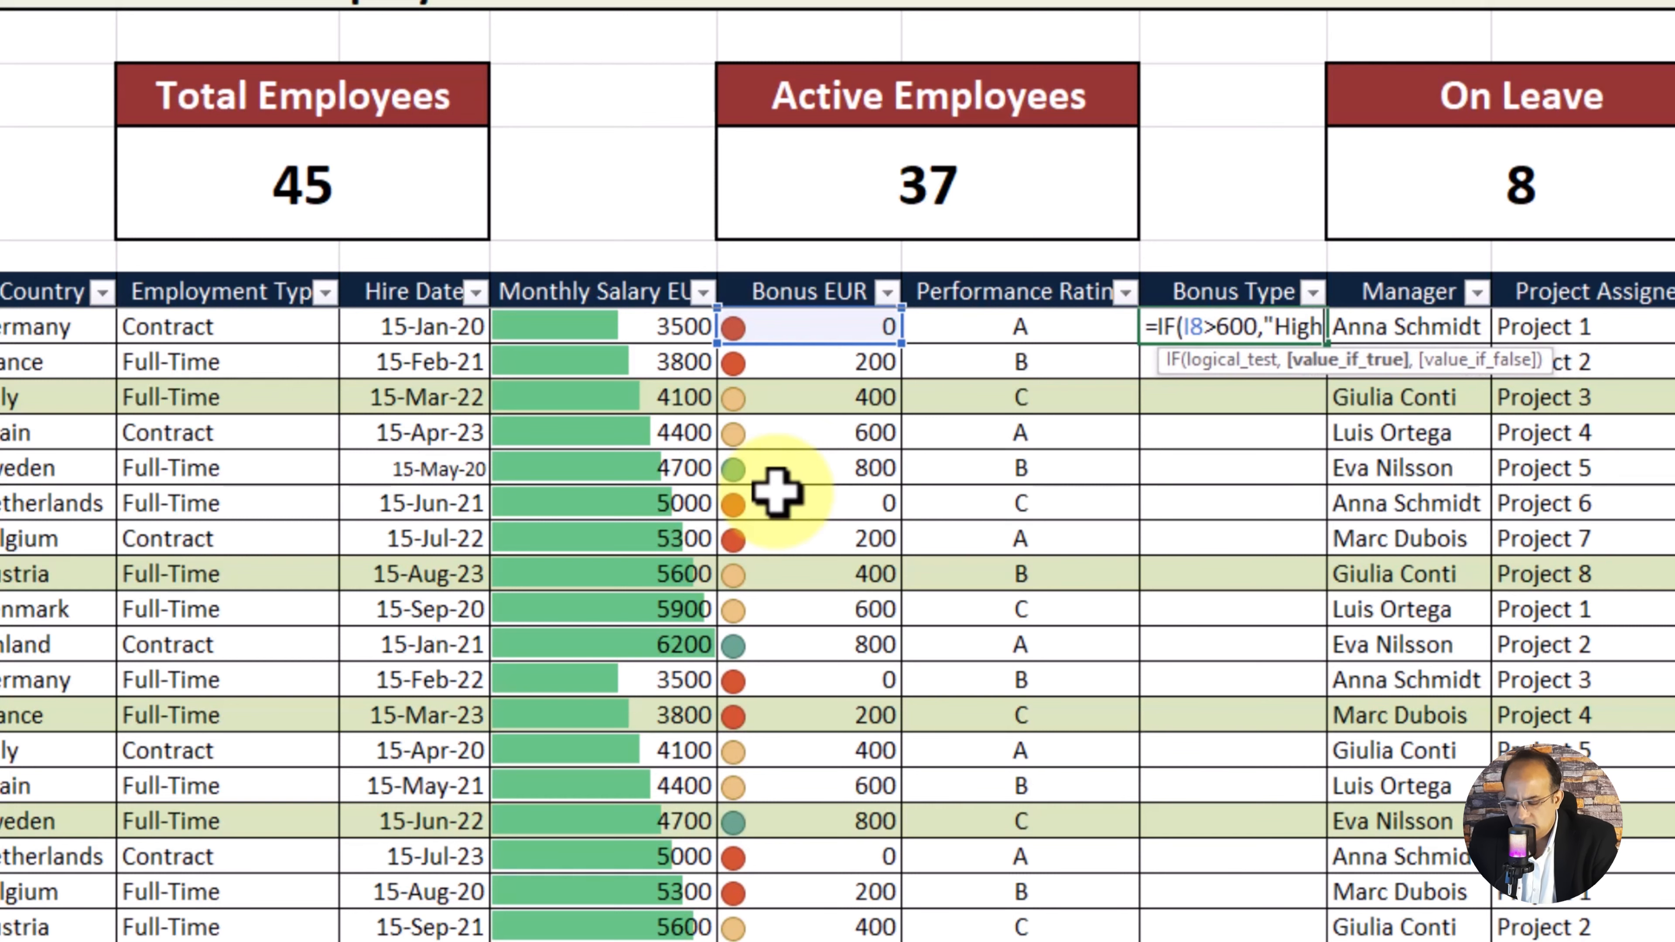
text(",)
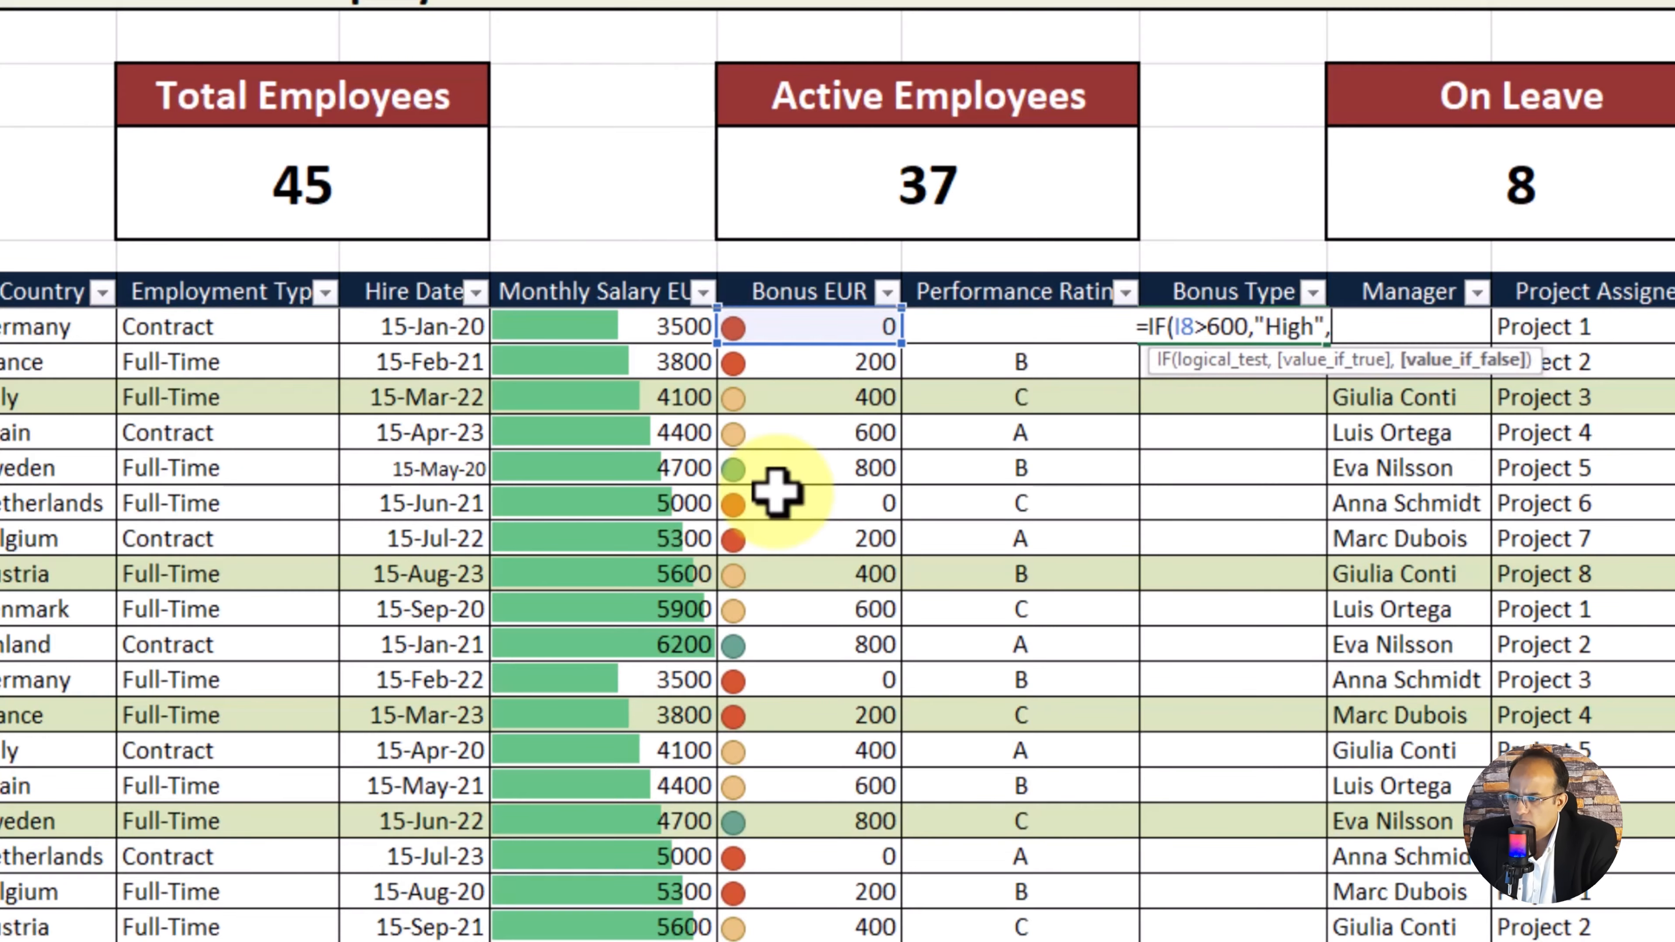
text("L)
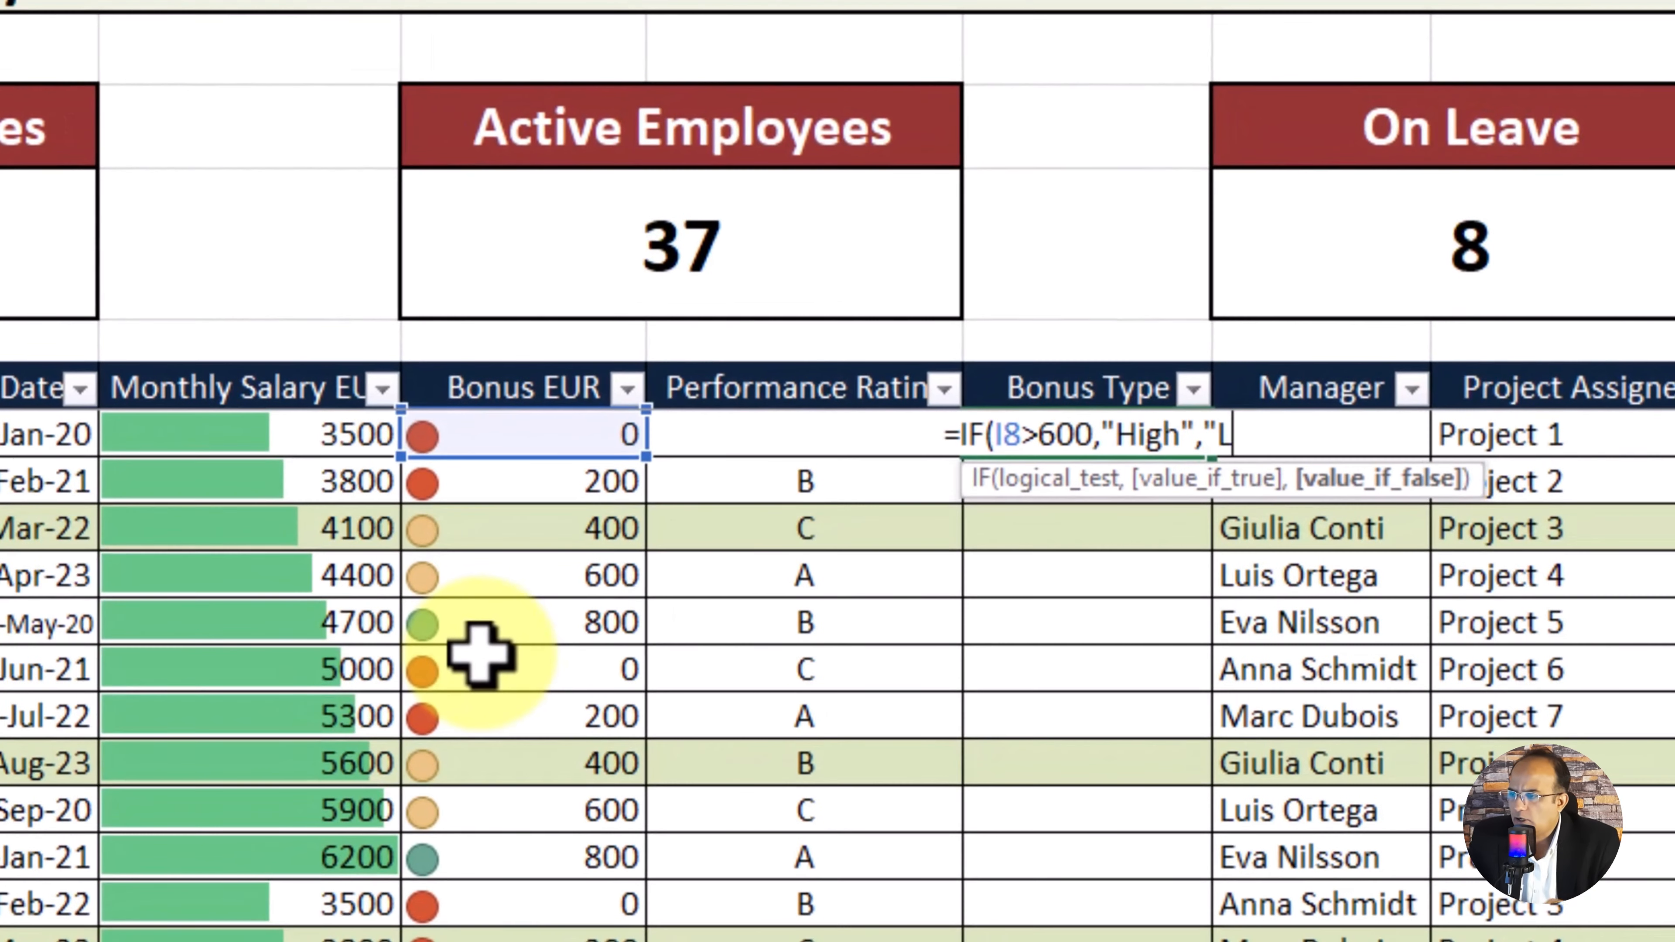
text(ow))
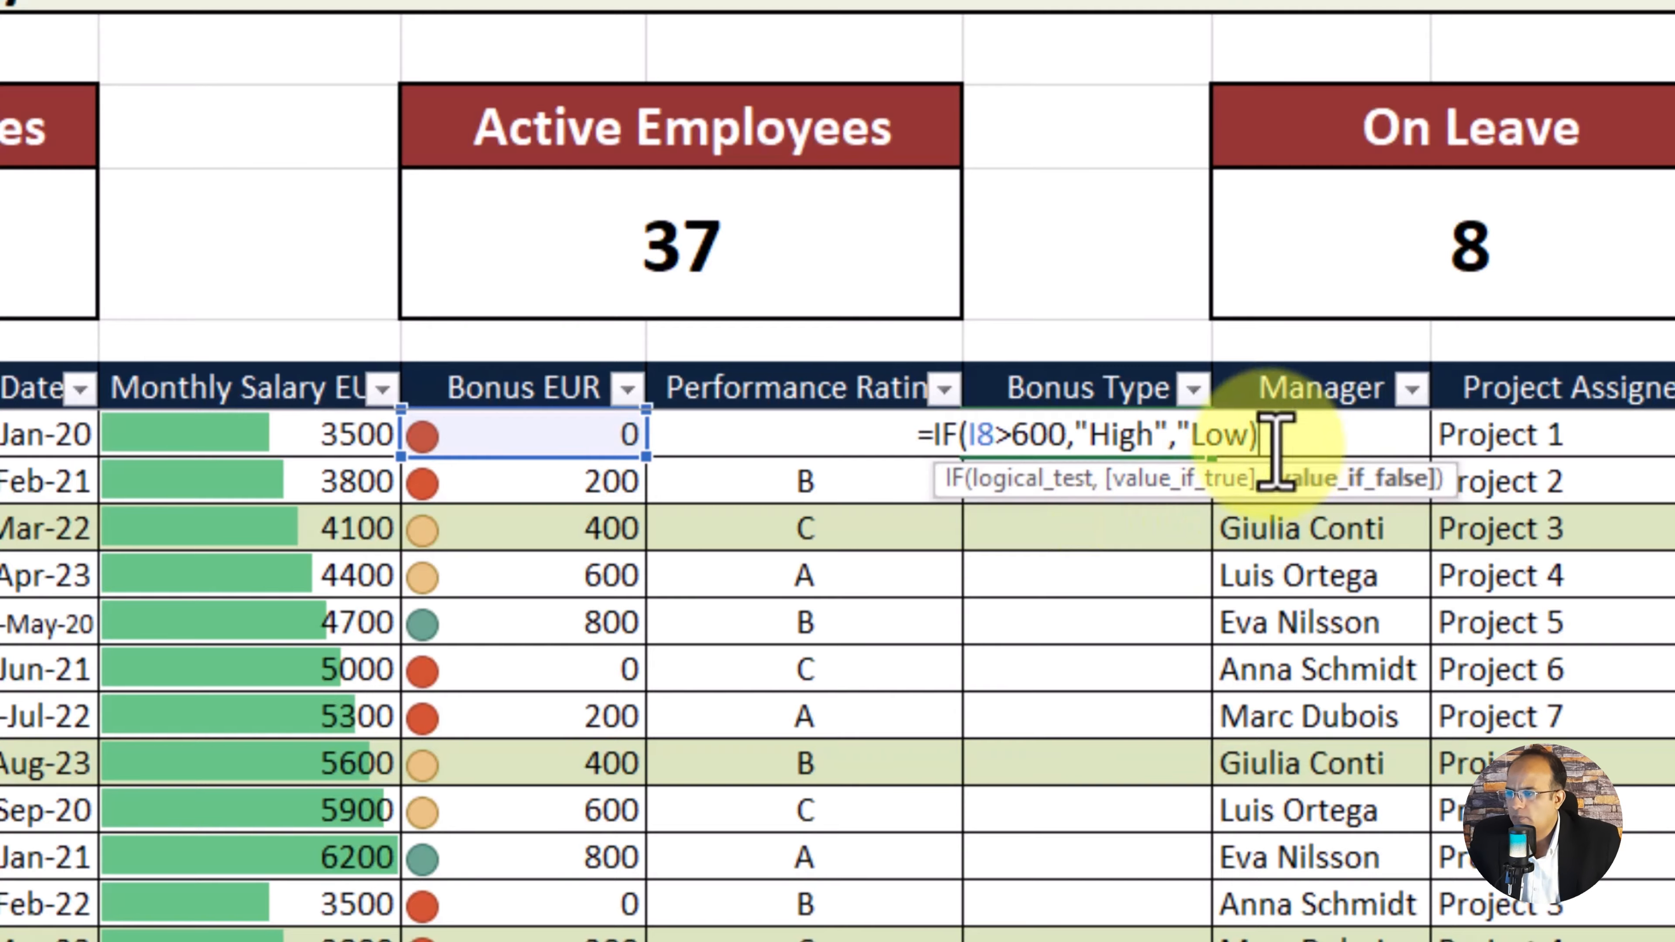
click(1256, 436)
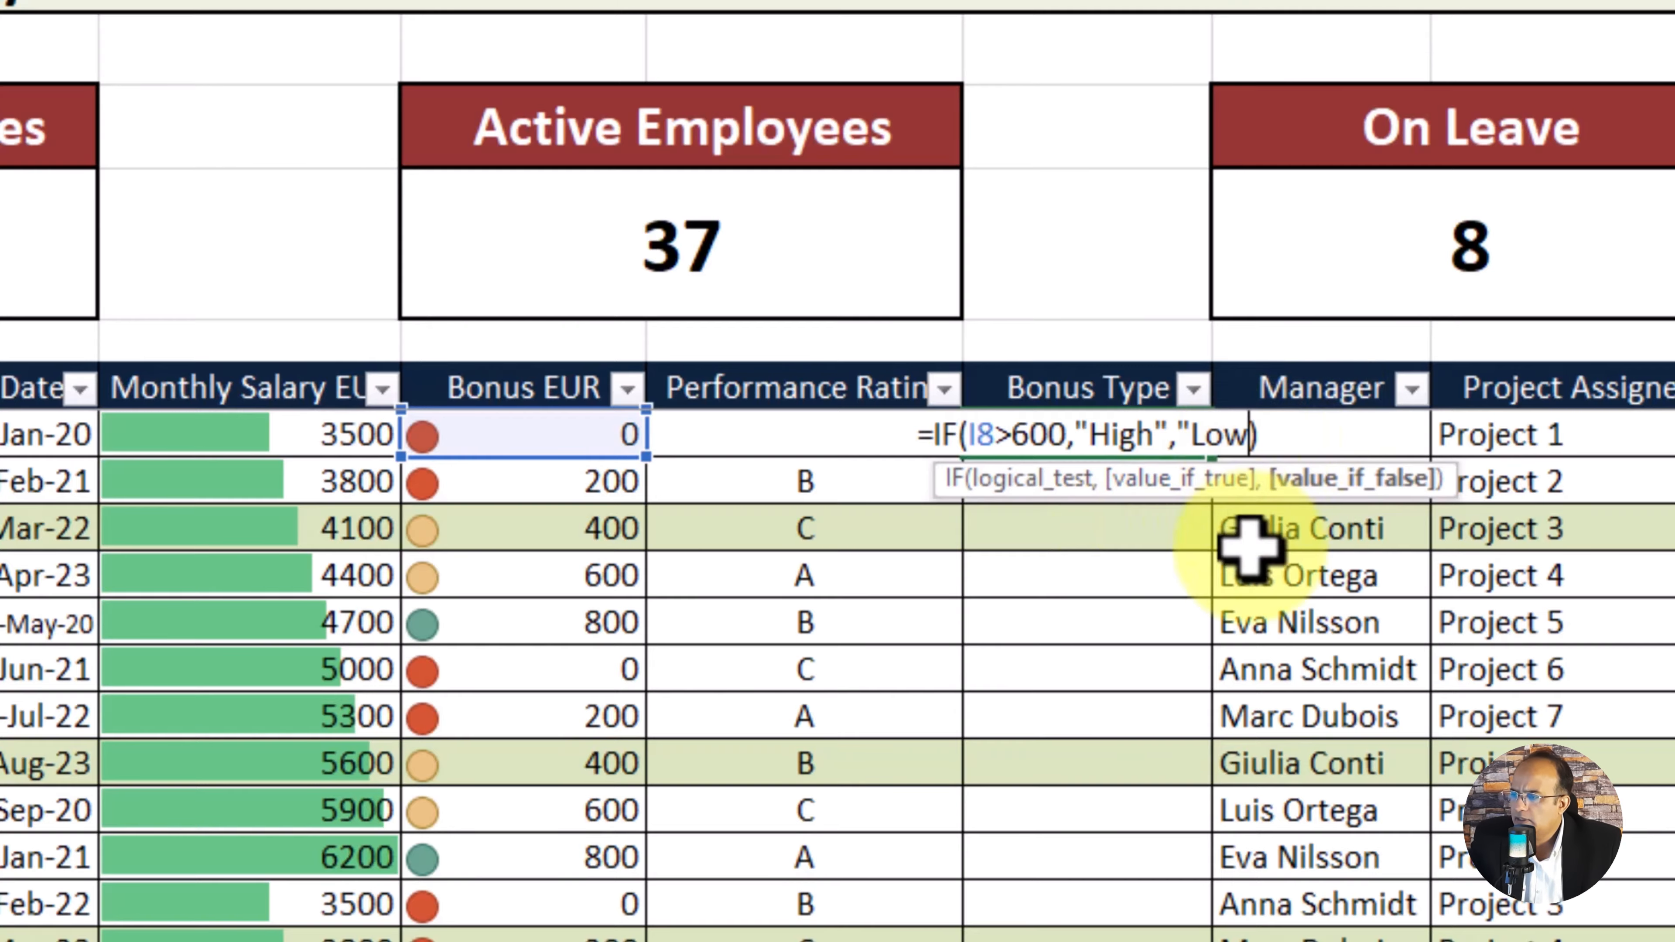
text(")
key(Return)
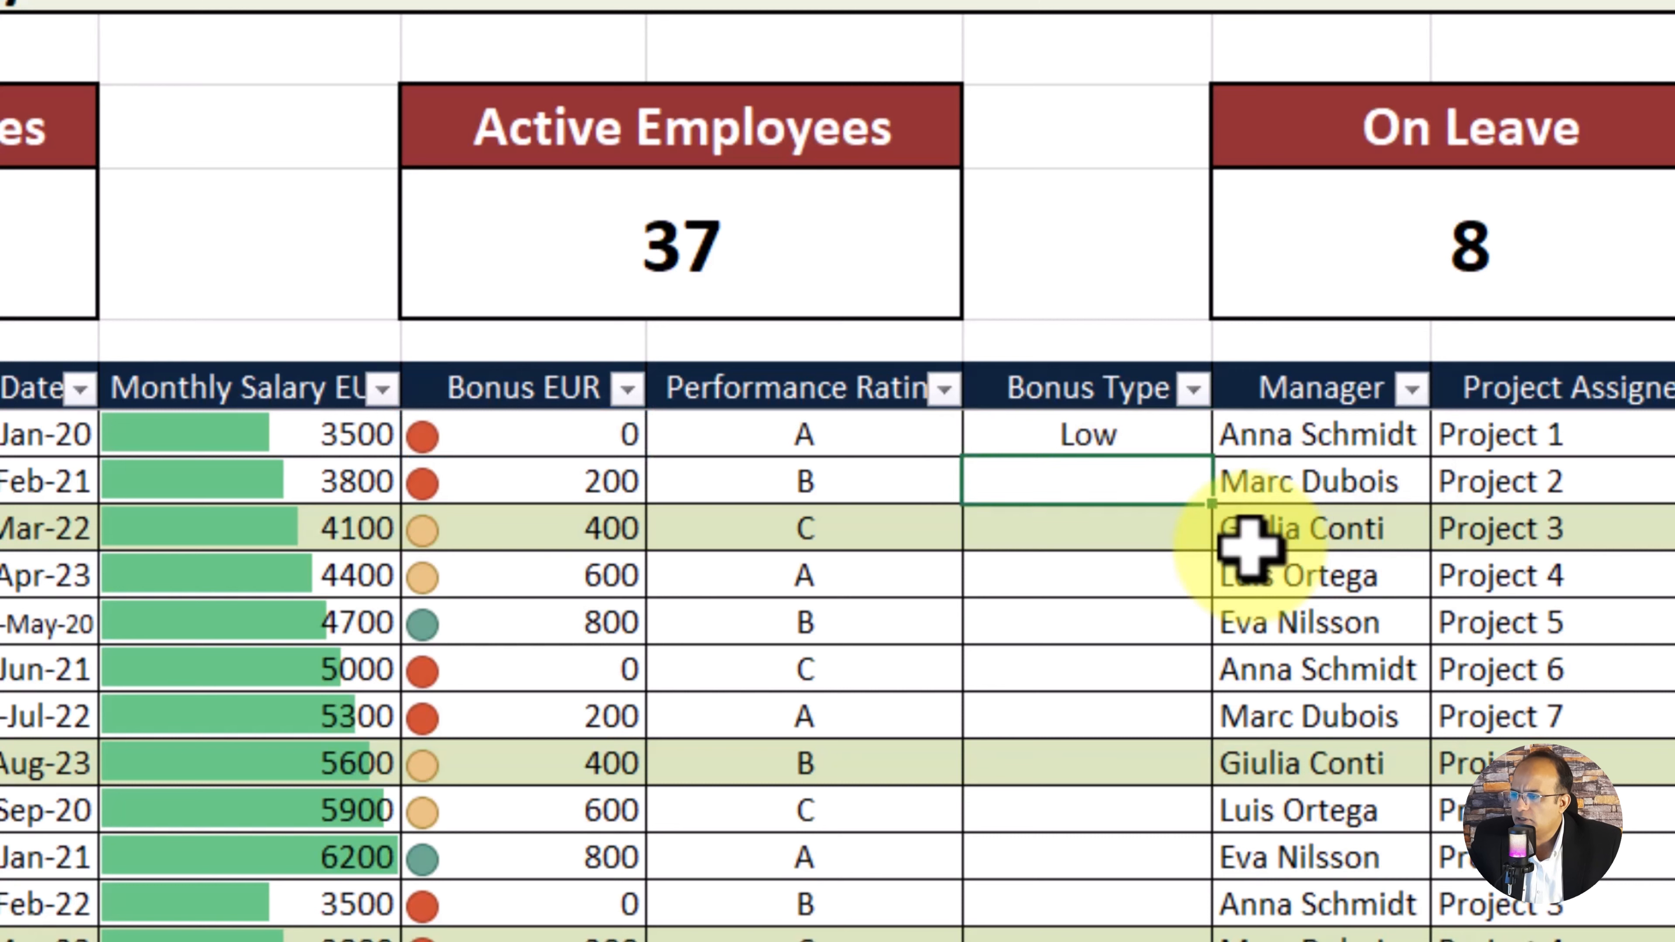
key(Up)
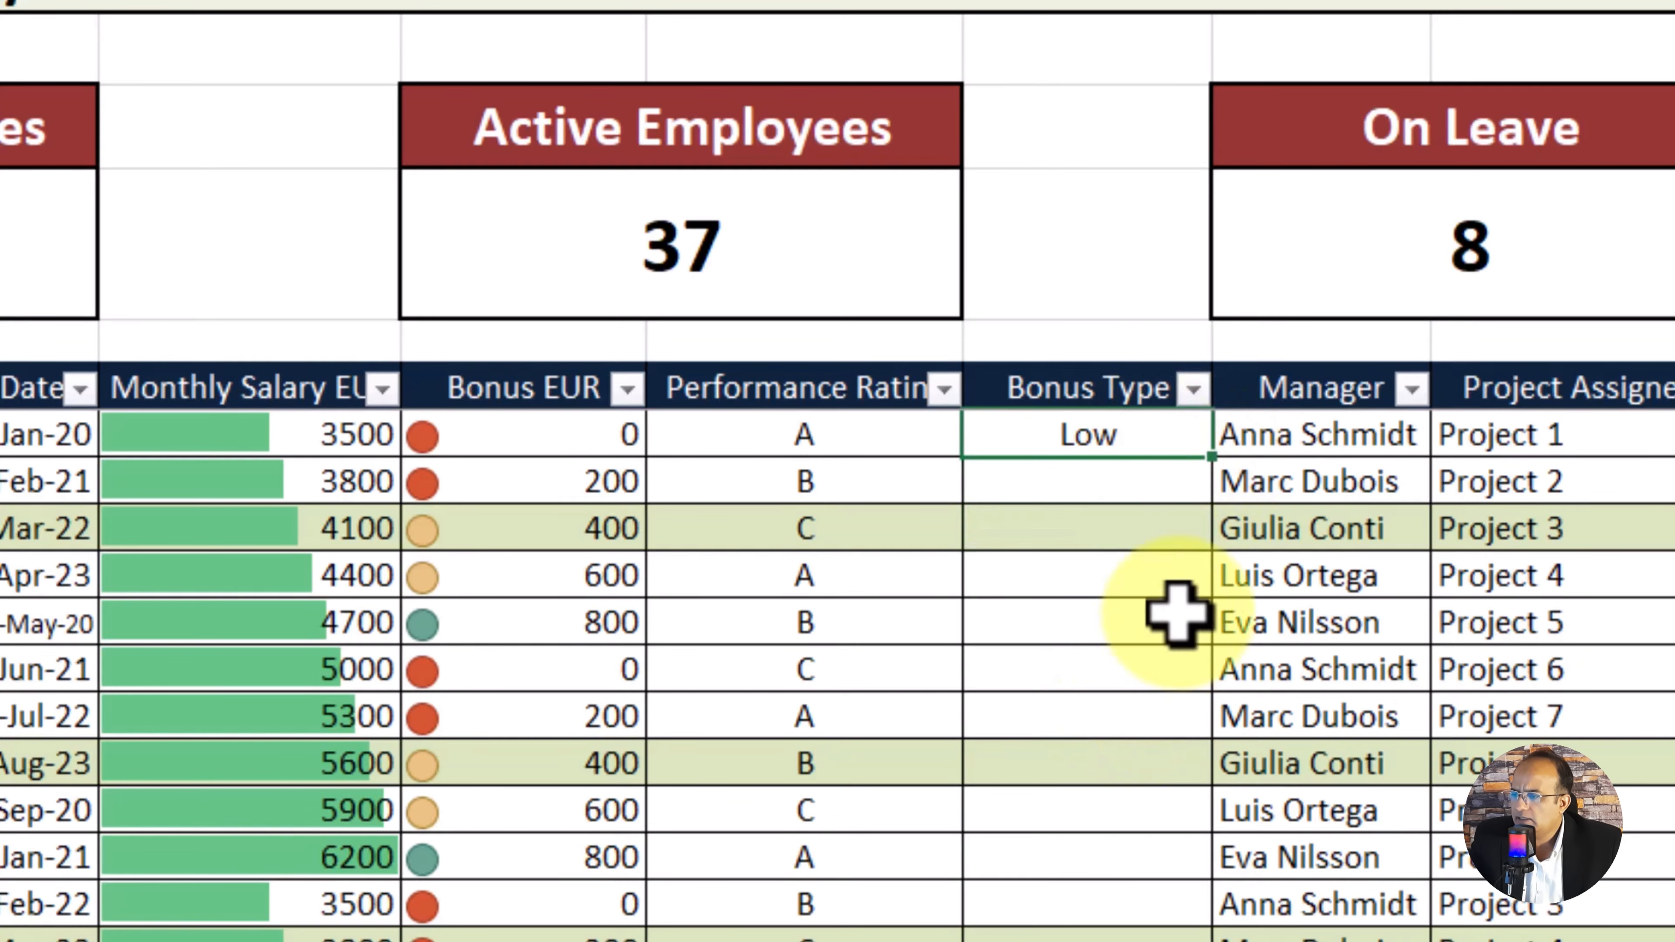
Step: Fill the High/Low bonus formula from the first Bonus Type cell down to the last employee row
scroll(1185, 569, down, 6)
scroll(1187, 569, up, 6)
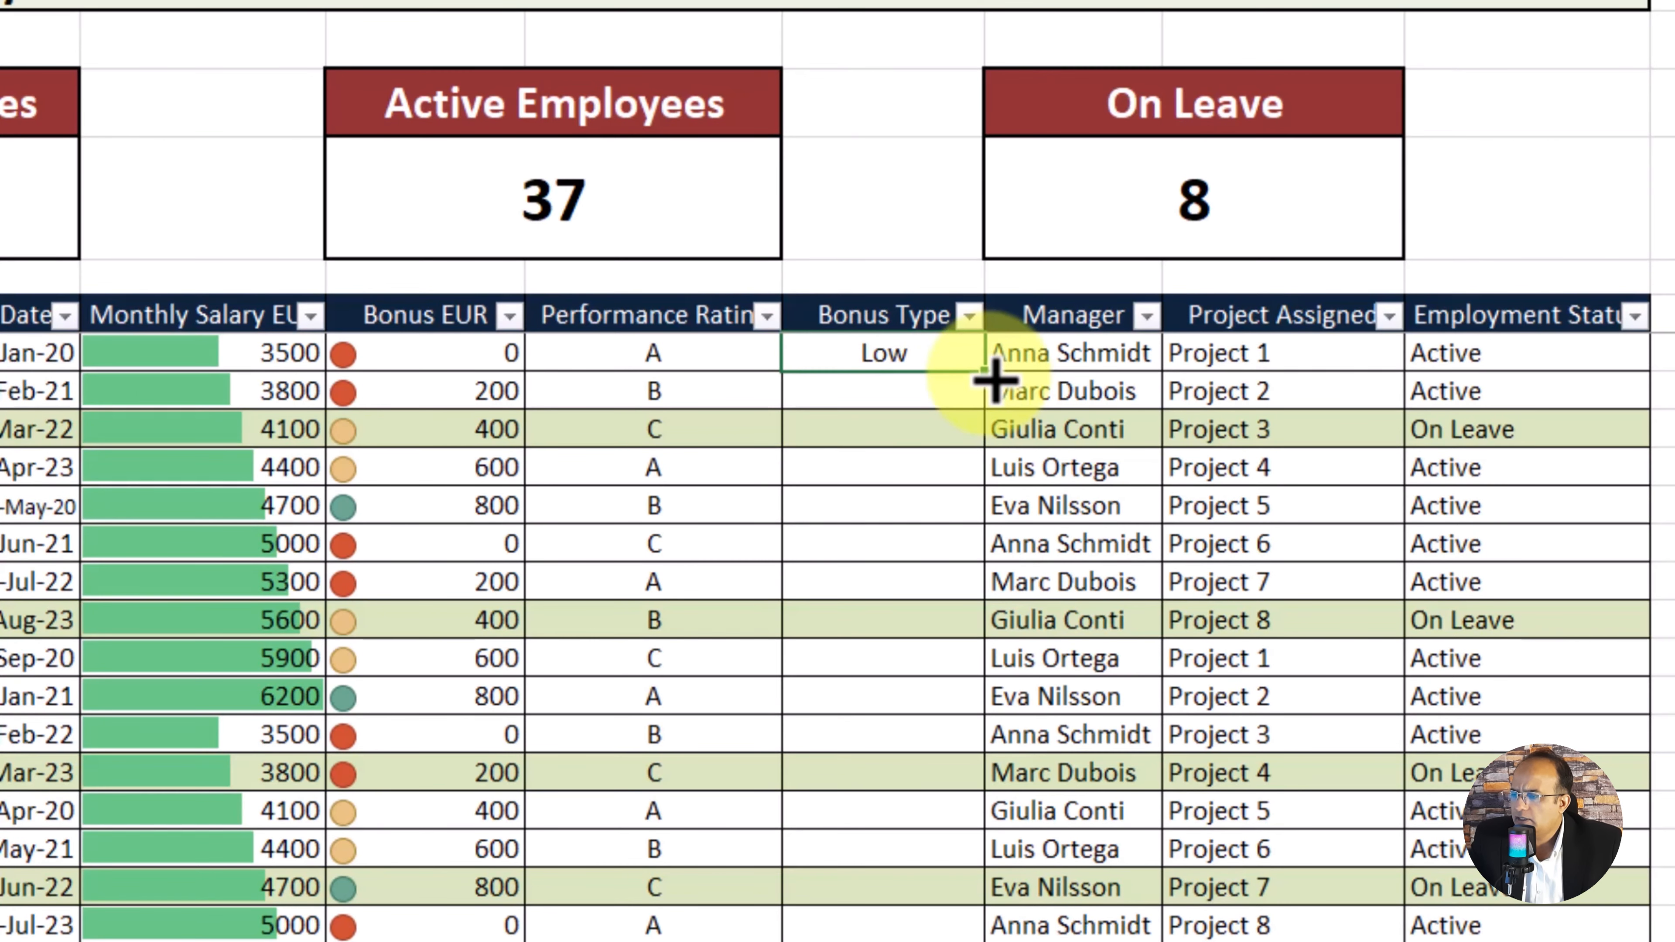
double_click(995, 379)
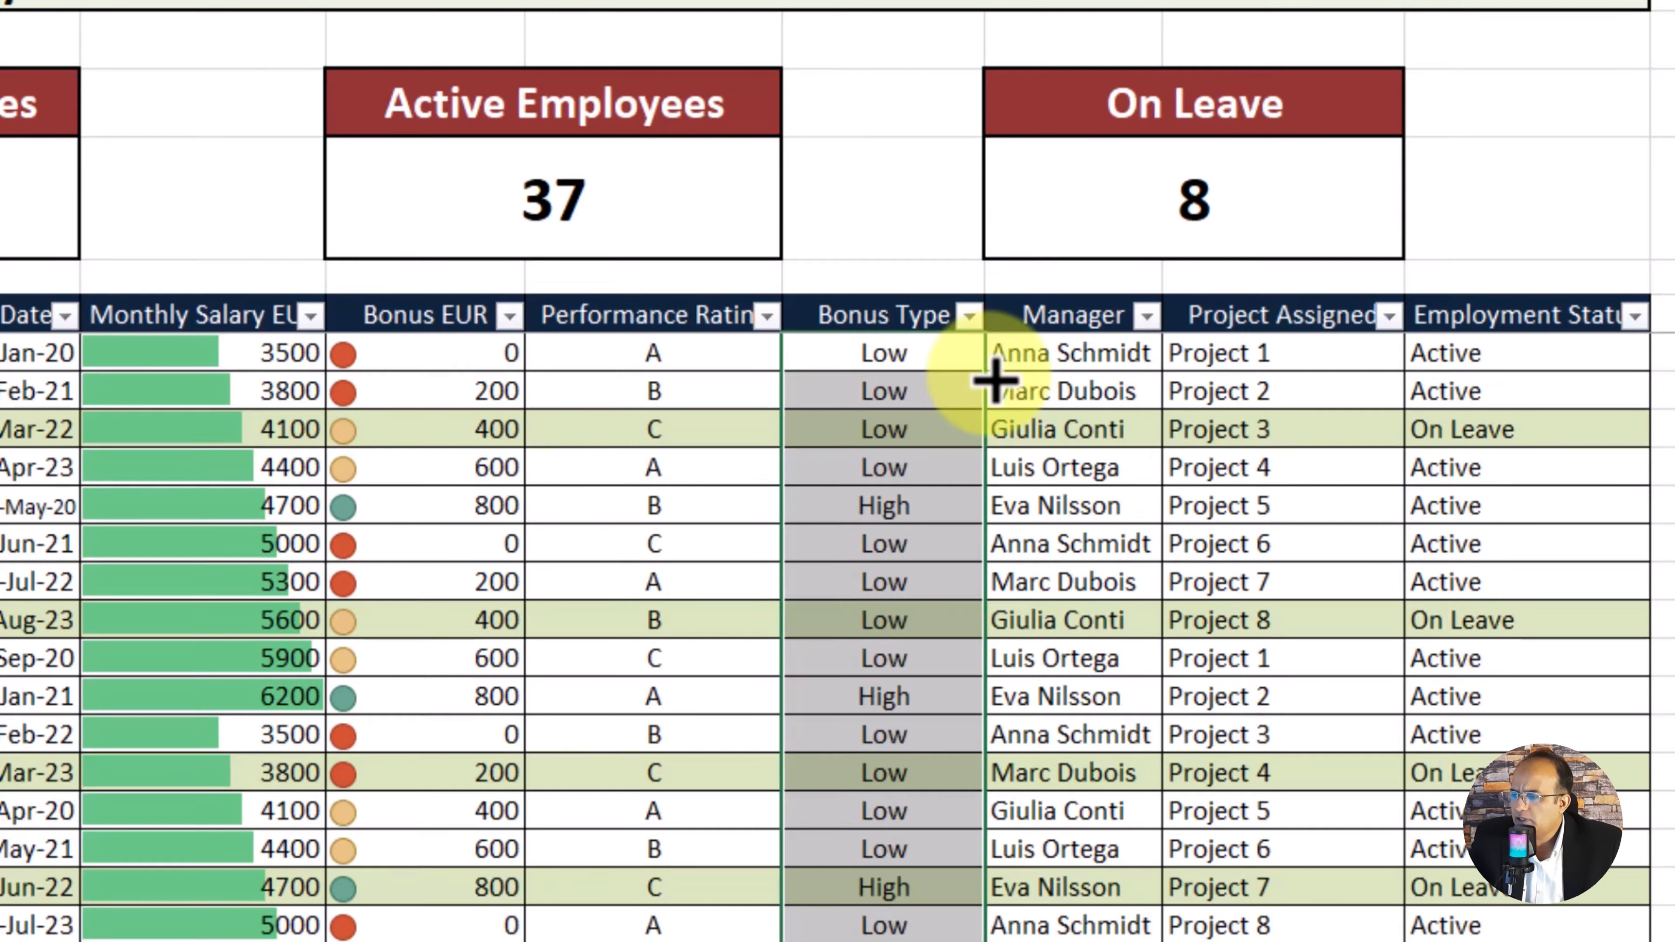
scroll(1040, 567, down, 6)
scroll(1040, 568, down, 5)
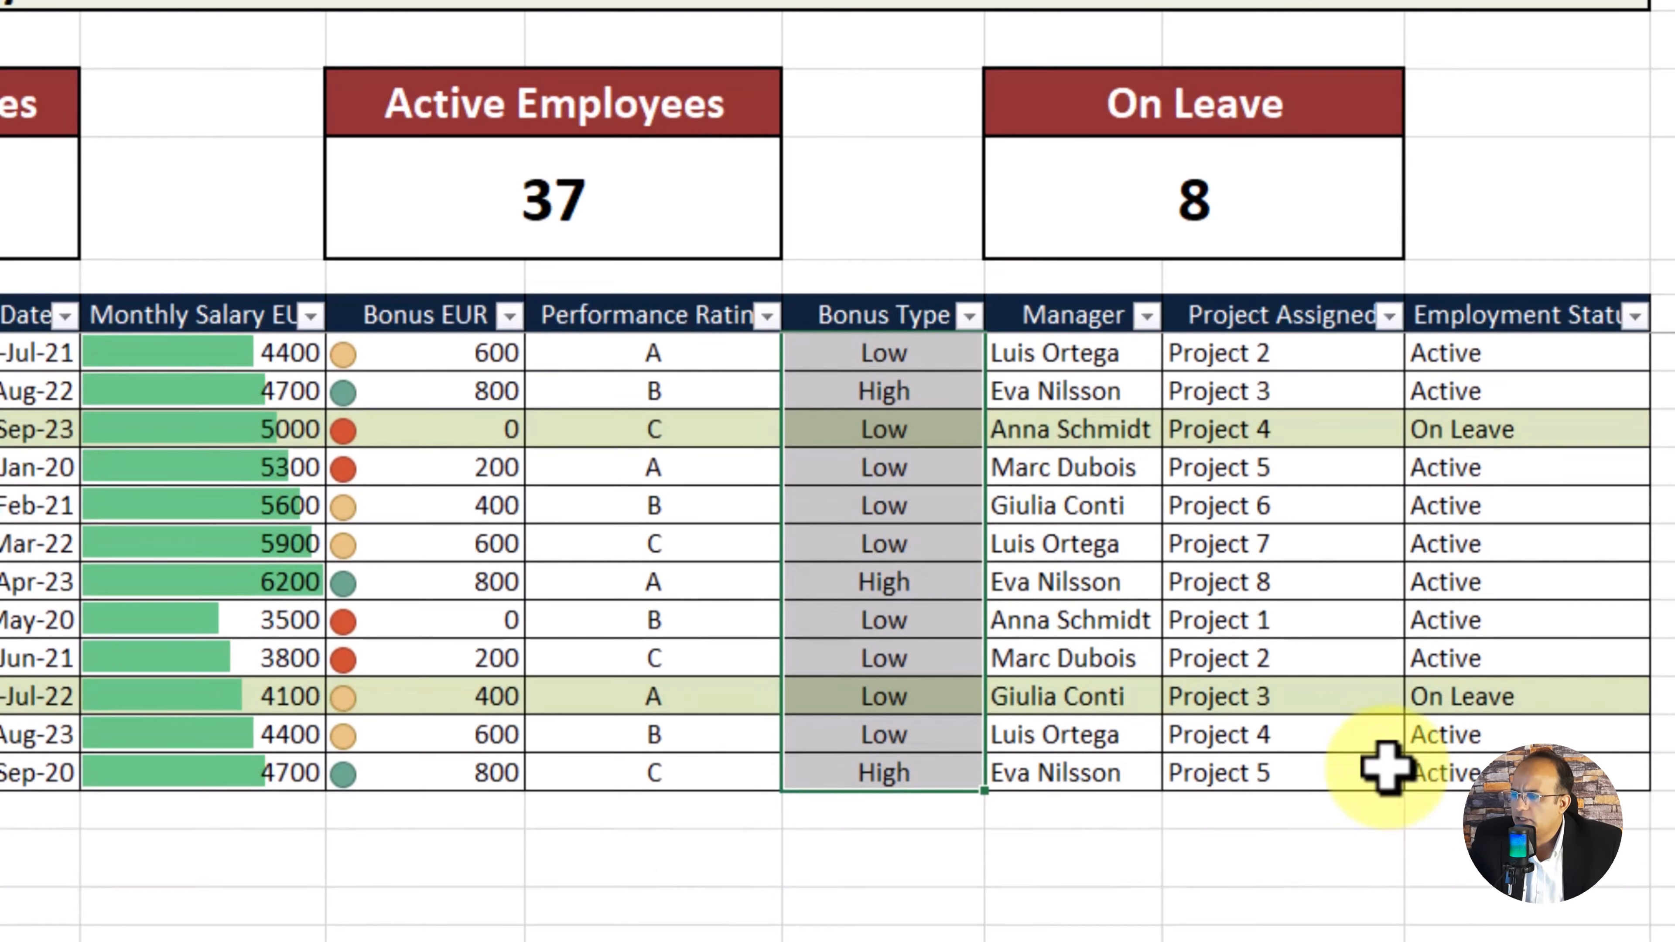
scroll(1384, 767, up, 5)
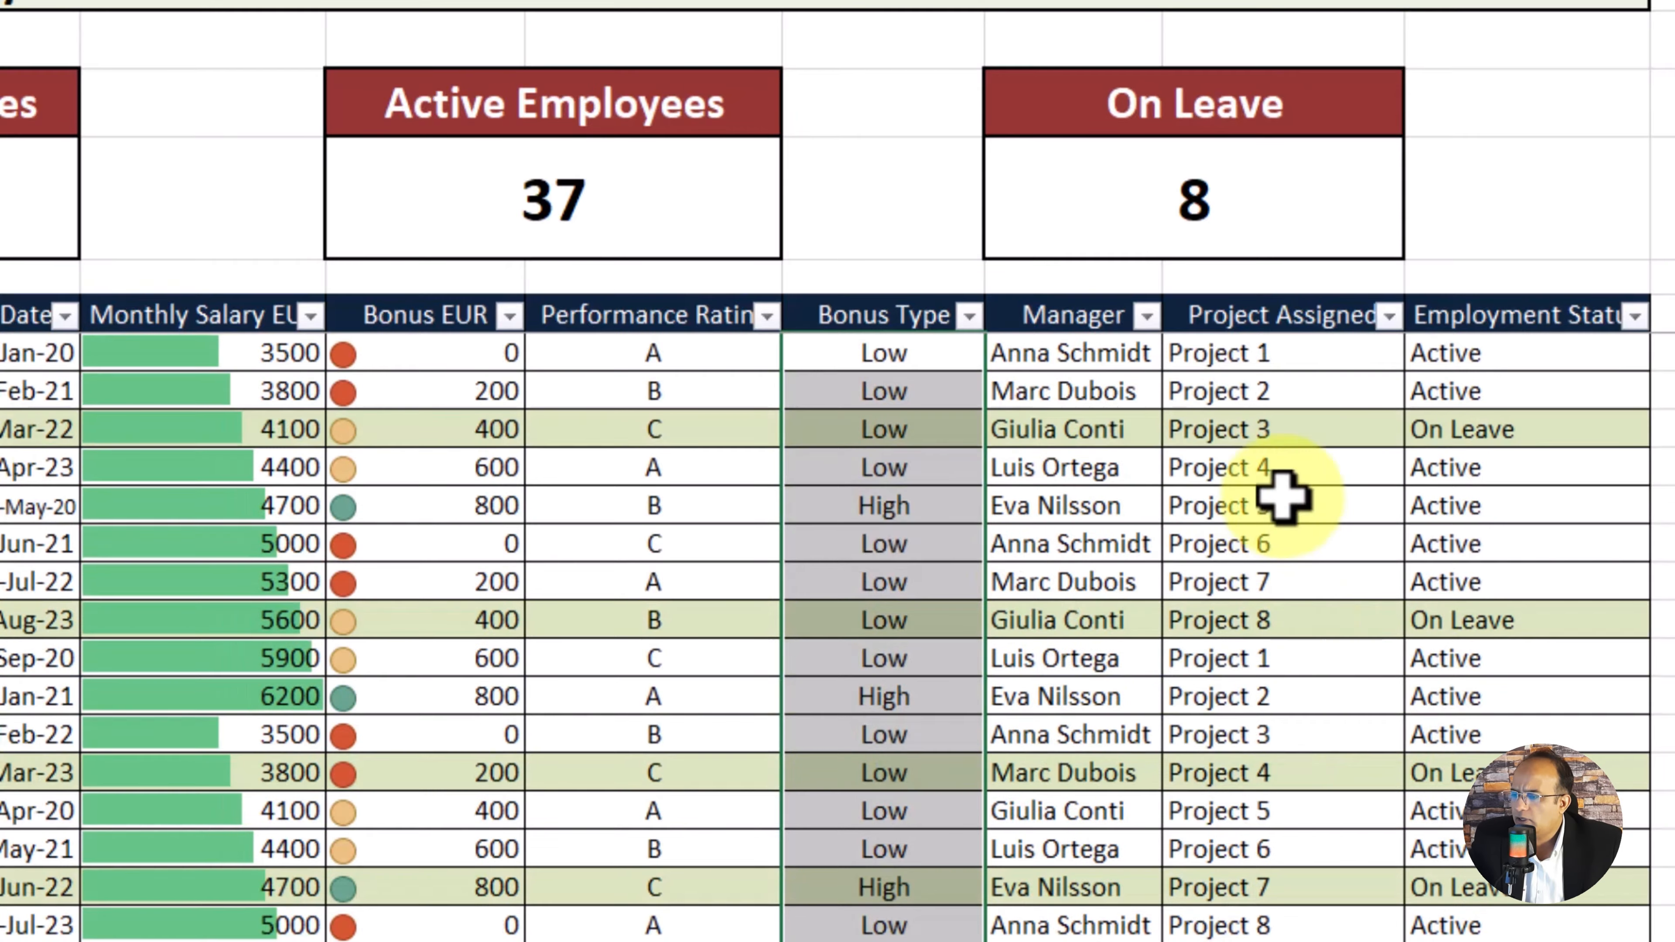
click(1282, 493)
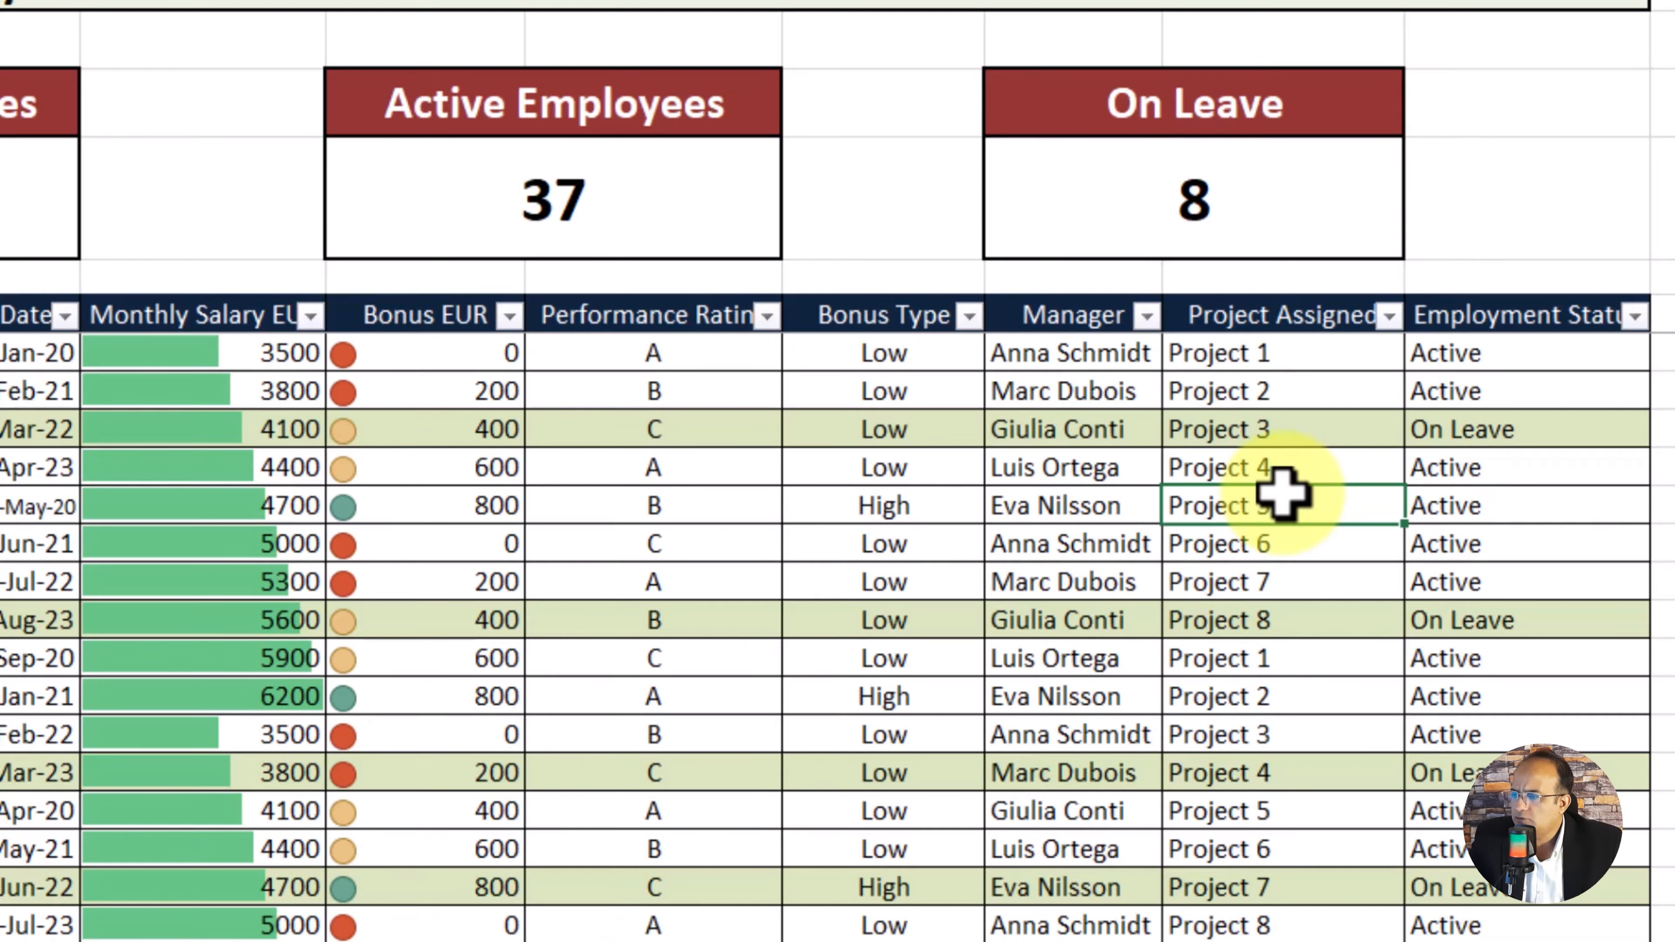
scroll(1283, 493, down, 12)
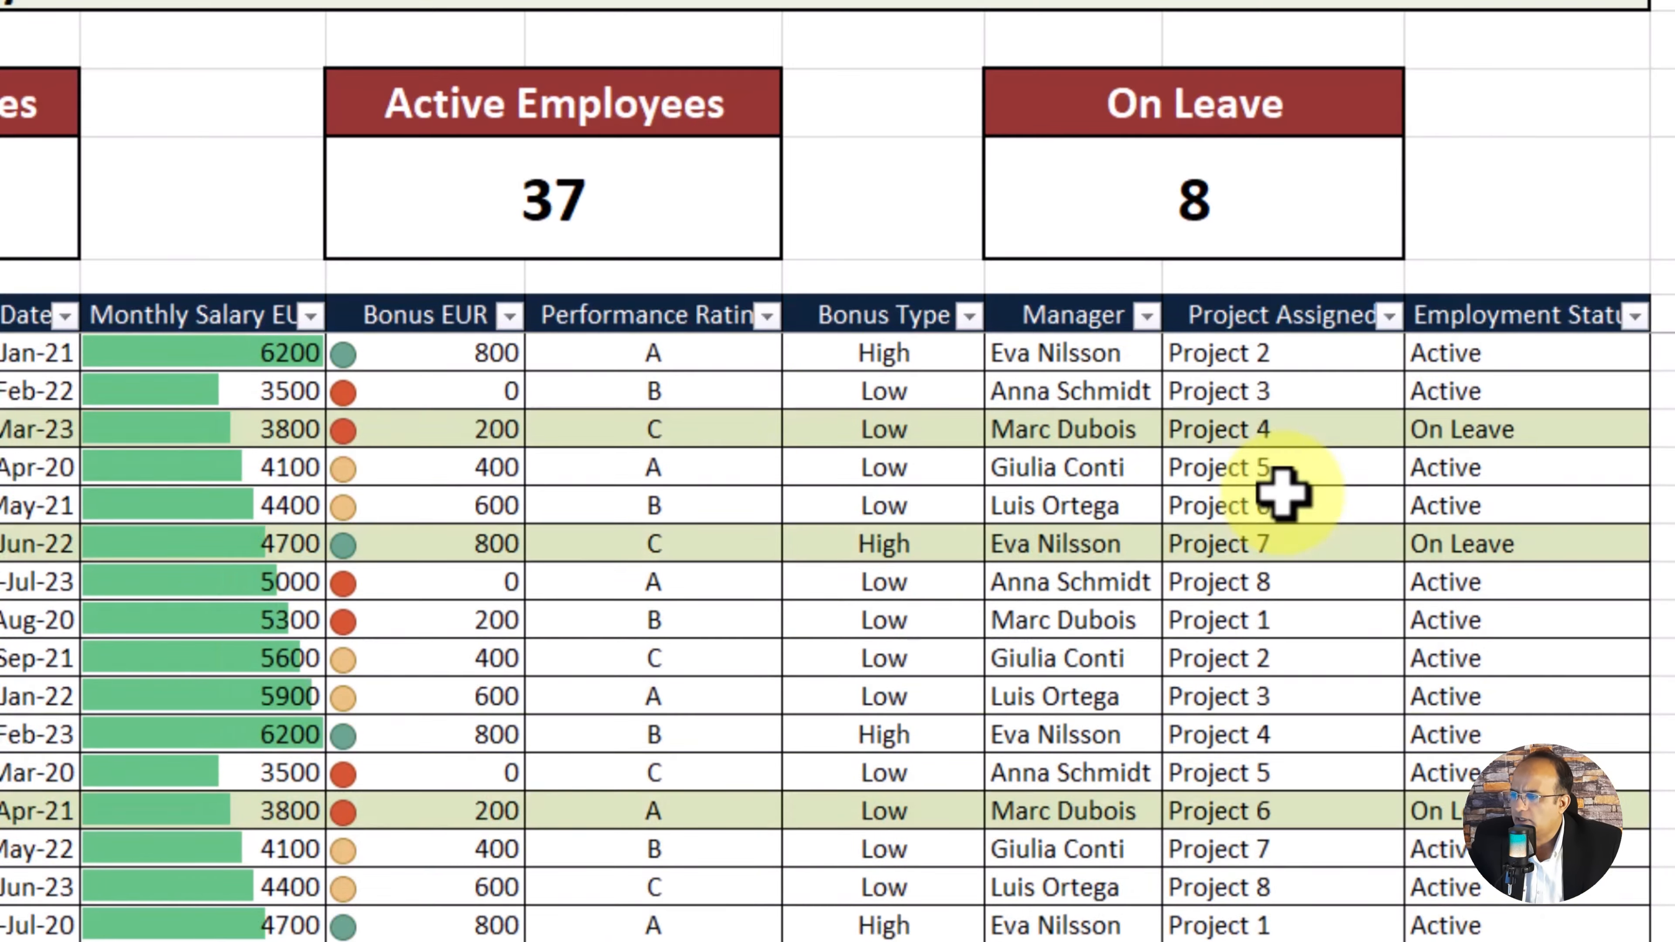
scroll(1283, 493, up, 3)
click(868, 359)
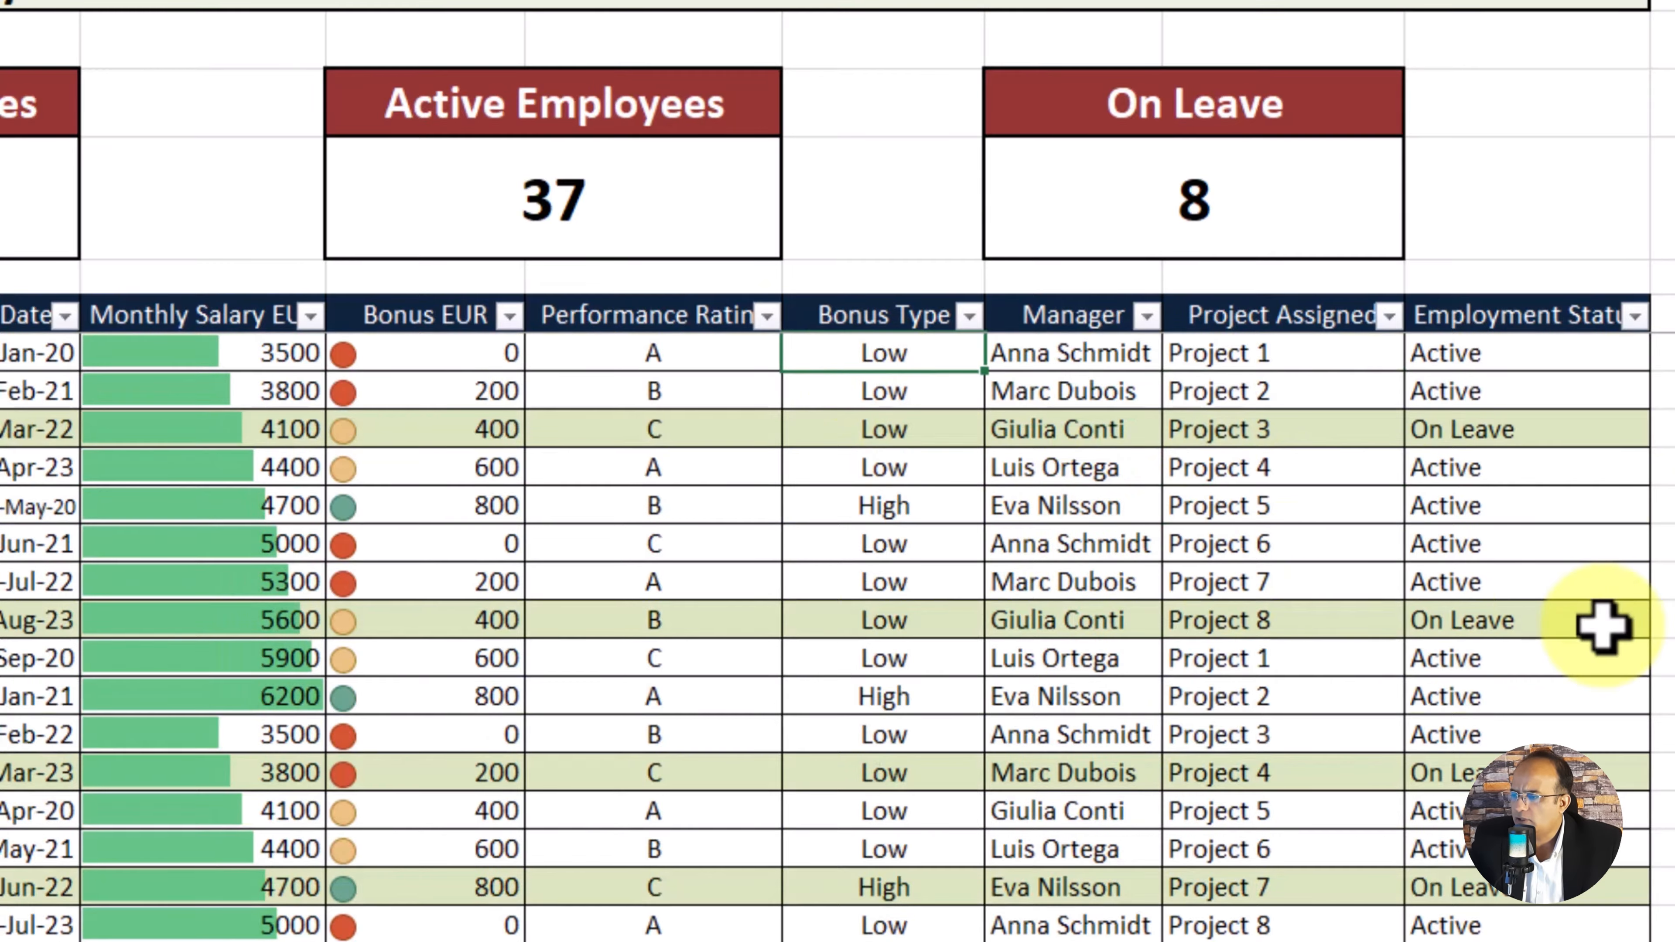
Step: Filter the Bonus EUR column to show only bonuses of 800, to check their Bonus Type values
click(510, 317)
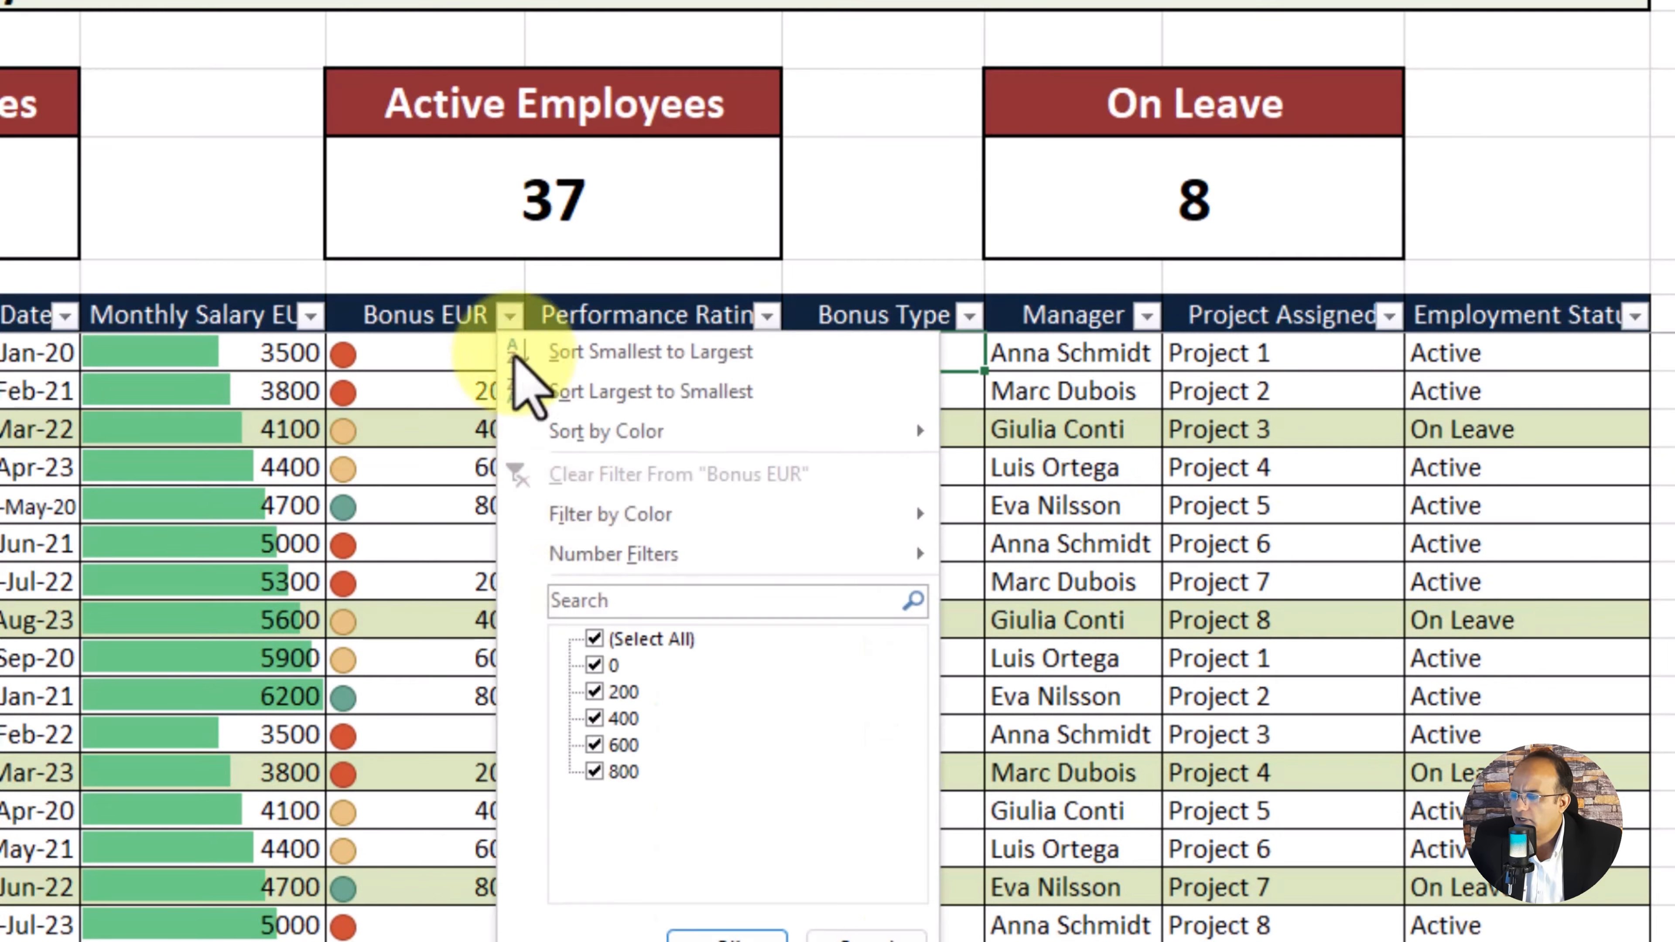
click(589, 637)
click(595, 771)
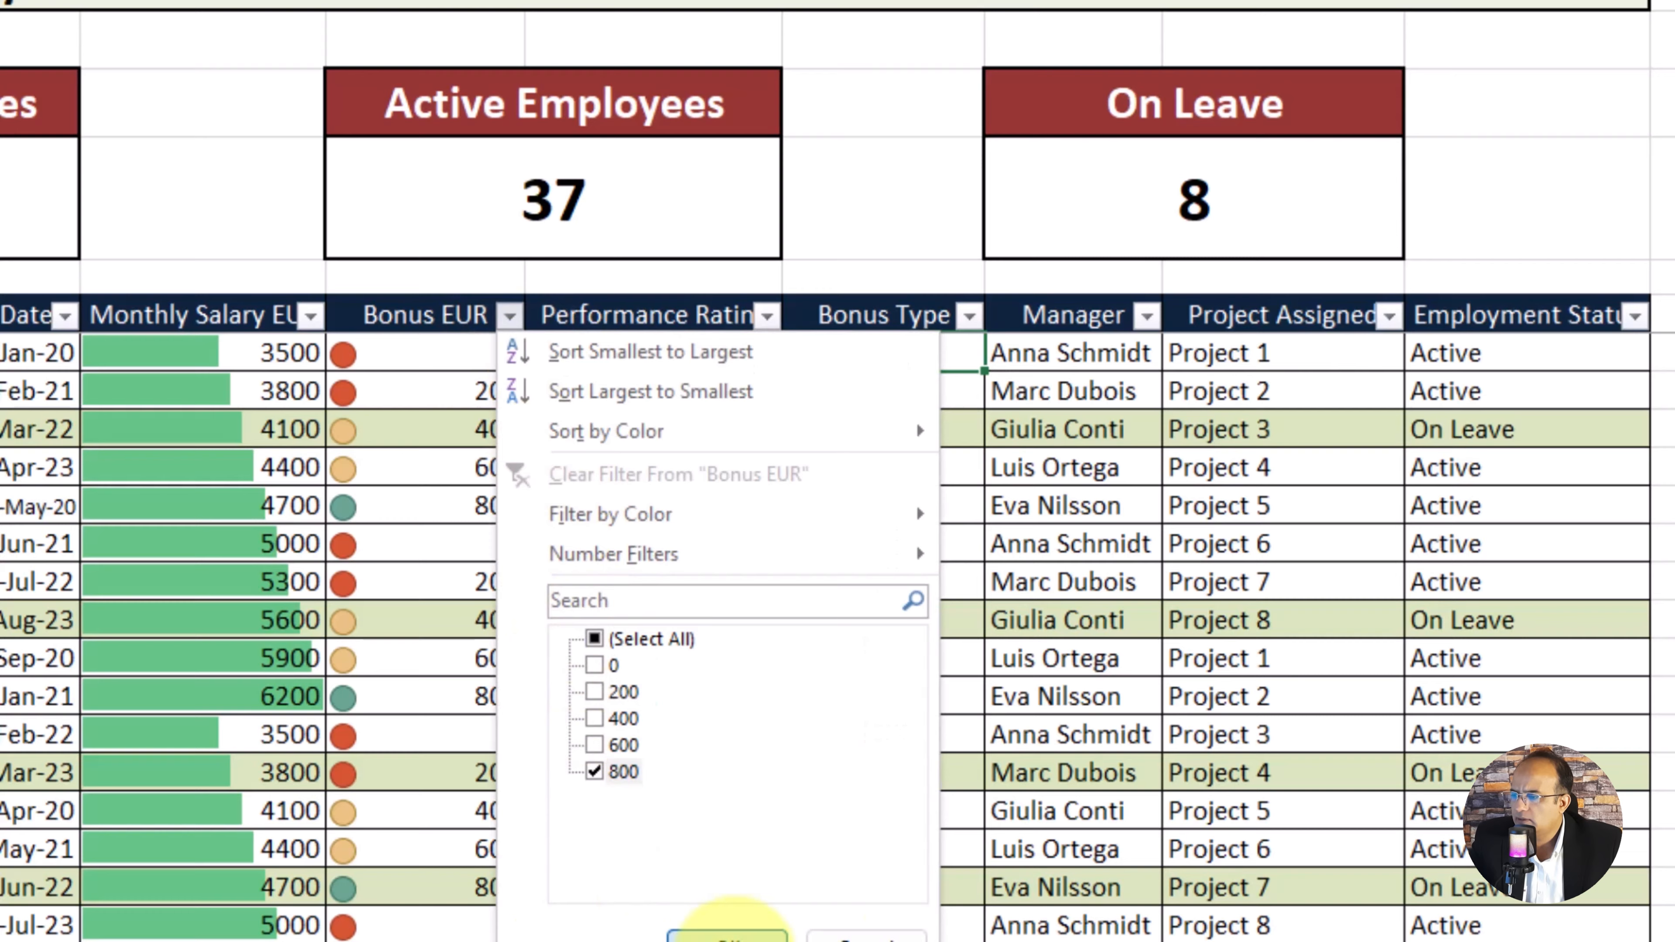
click(729, 936)
Step: Switch the Bonus EUR filter to bonuses of 600 only, to check their Bonus Type values
click(510, 317)
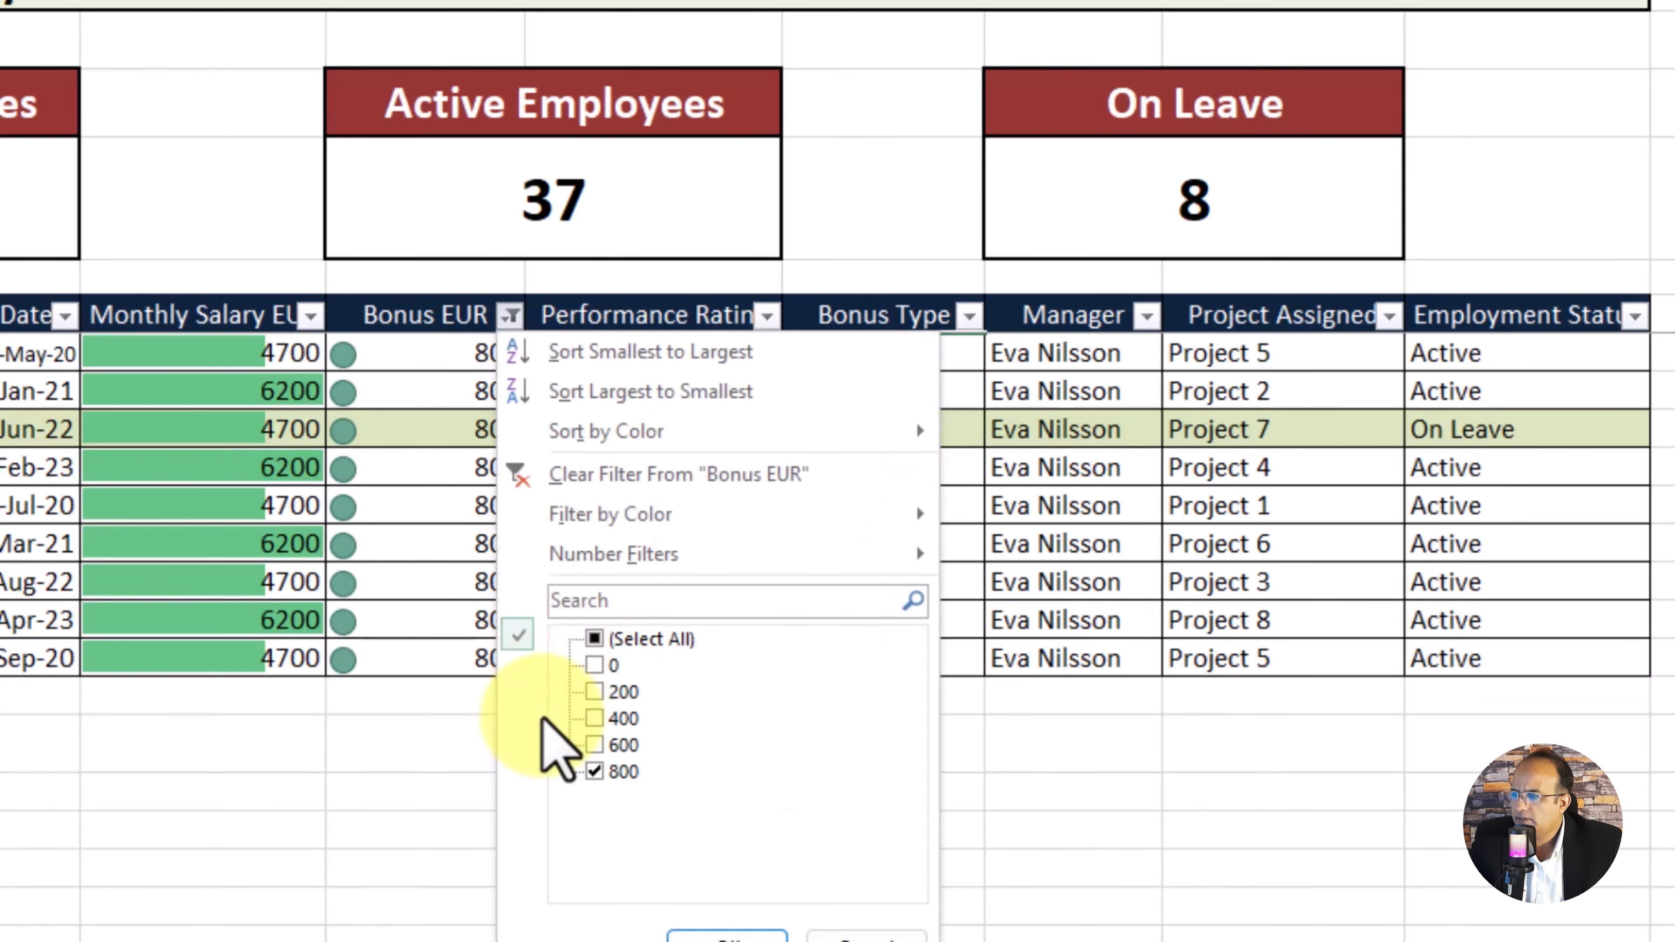
click(617, 745)
click(725, 936)
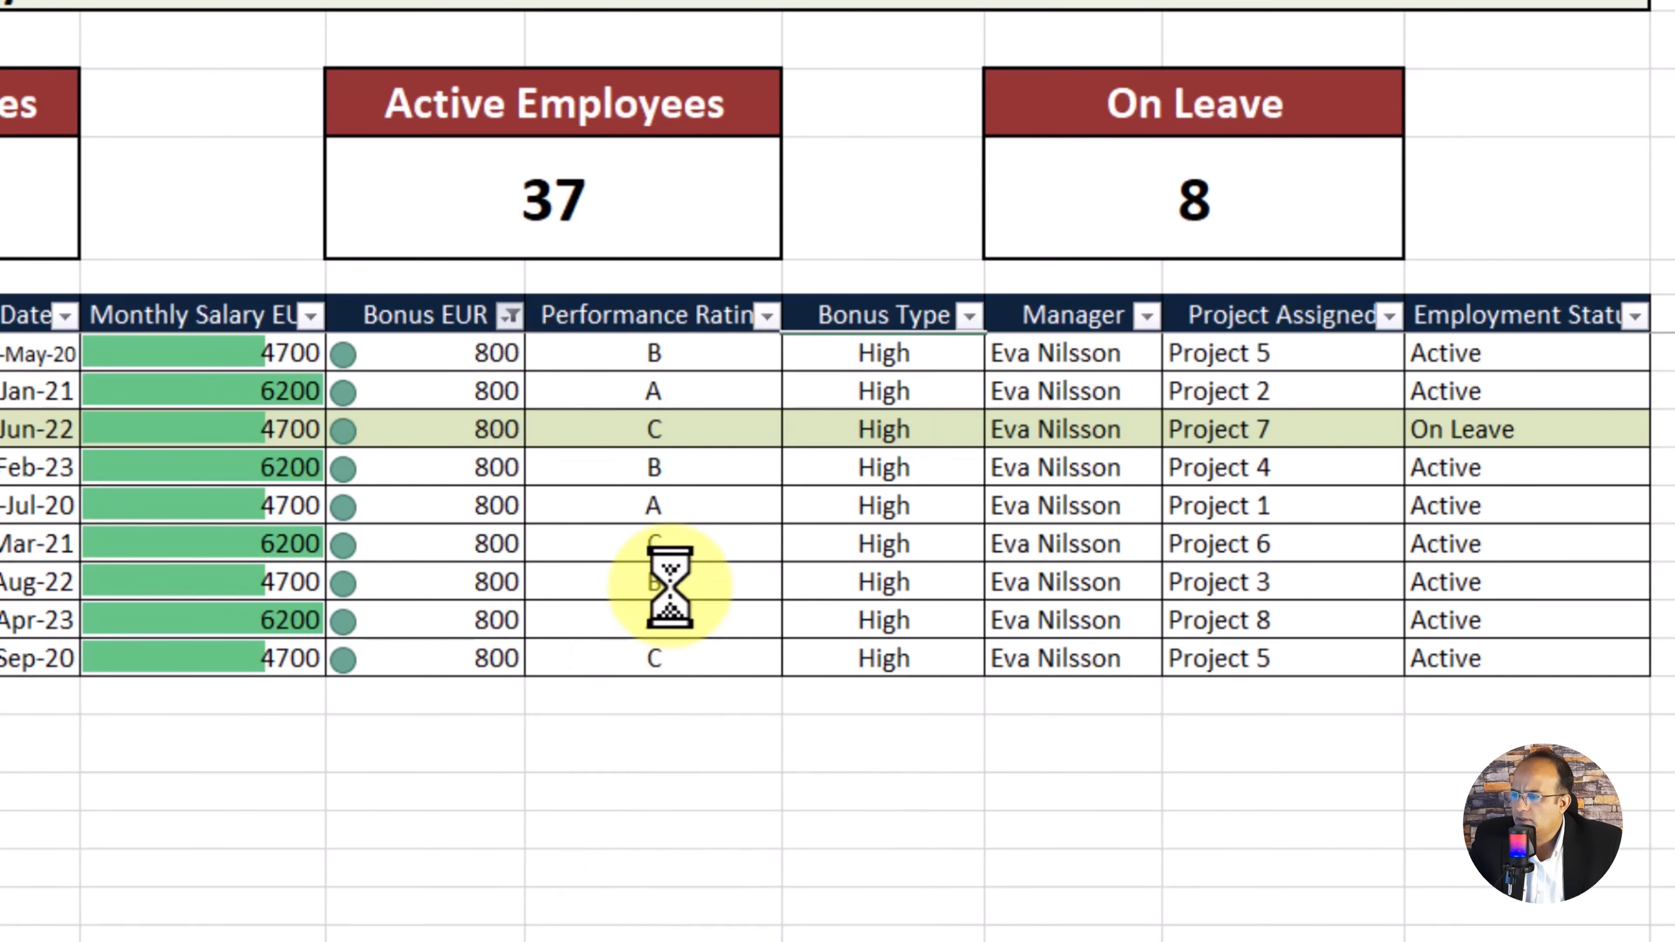
Step: Switch the Bonus EUR filter to bonuses of 400 only, to check their Bonus Type values
click(511, 316)
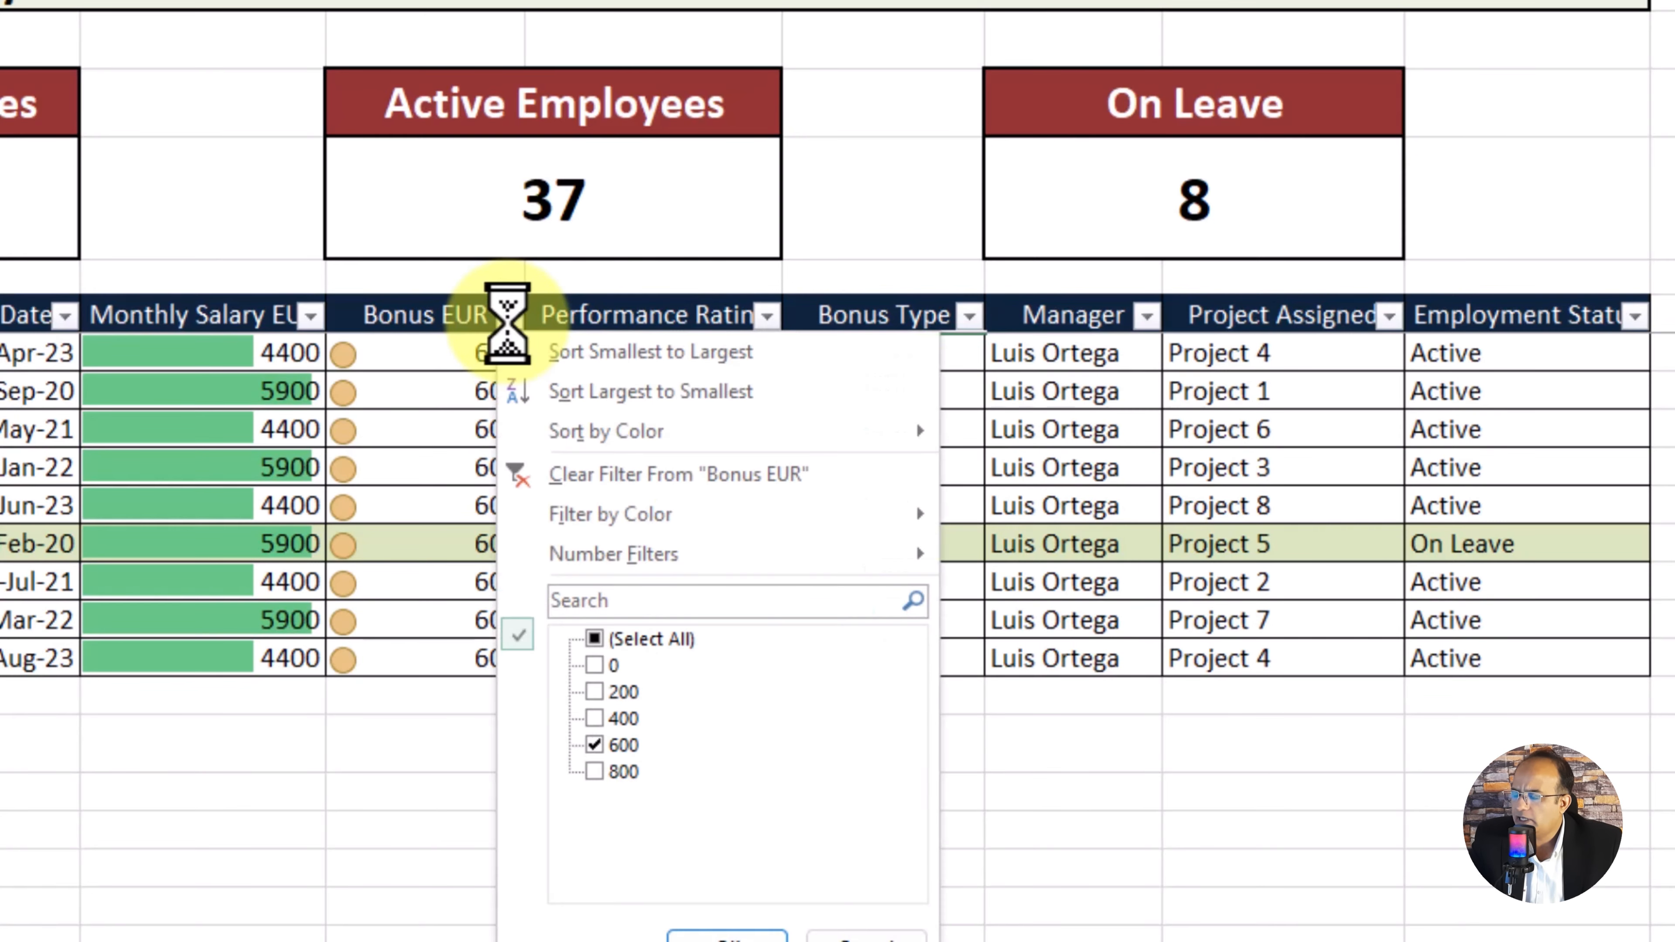
click(613, 745)
click(617, 720)
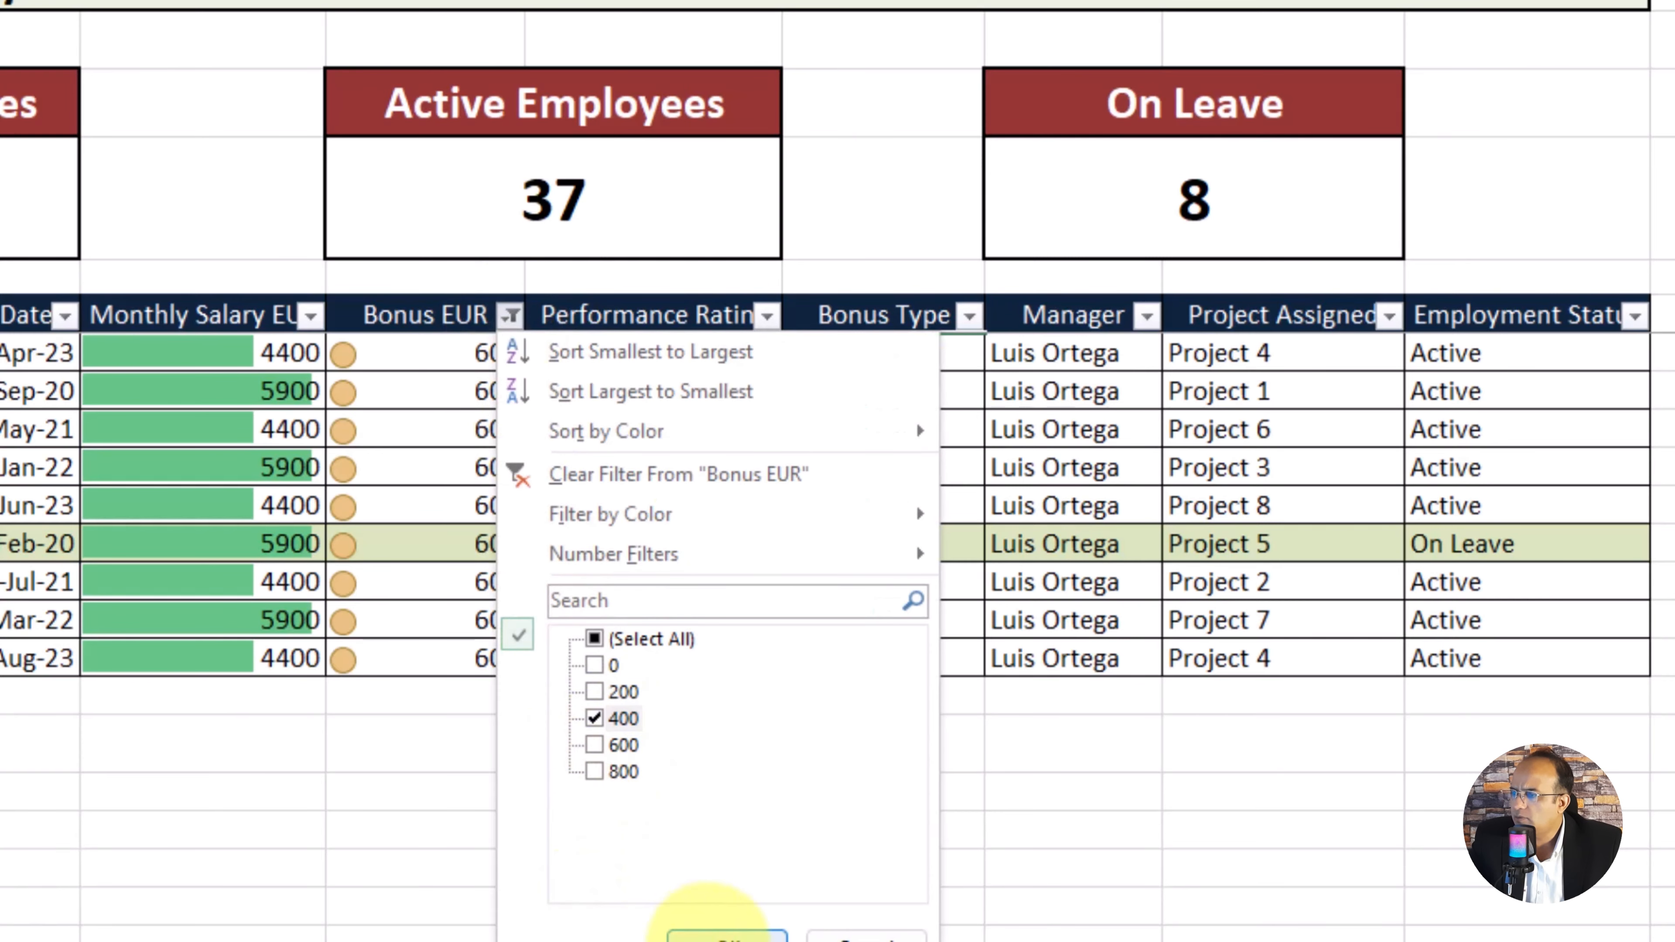
click(719, 934)
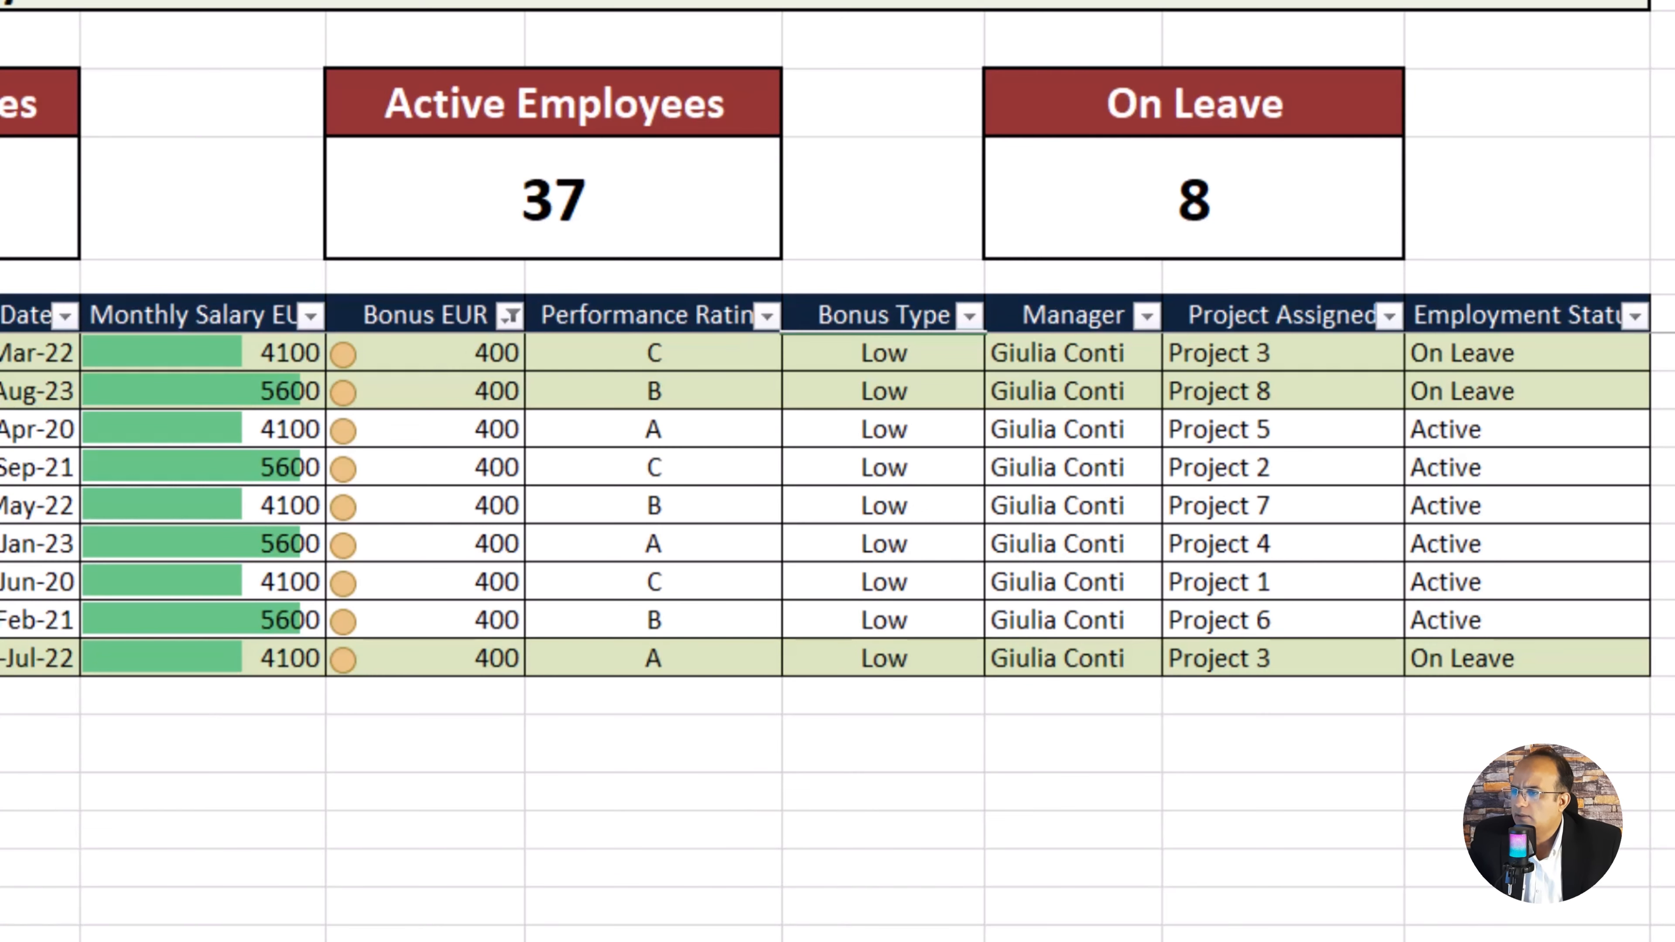
Step: Undo the Bonus EUR filters so that all employee rows are shown
key(ctrl+z)
click(695, 513)
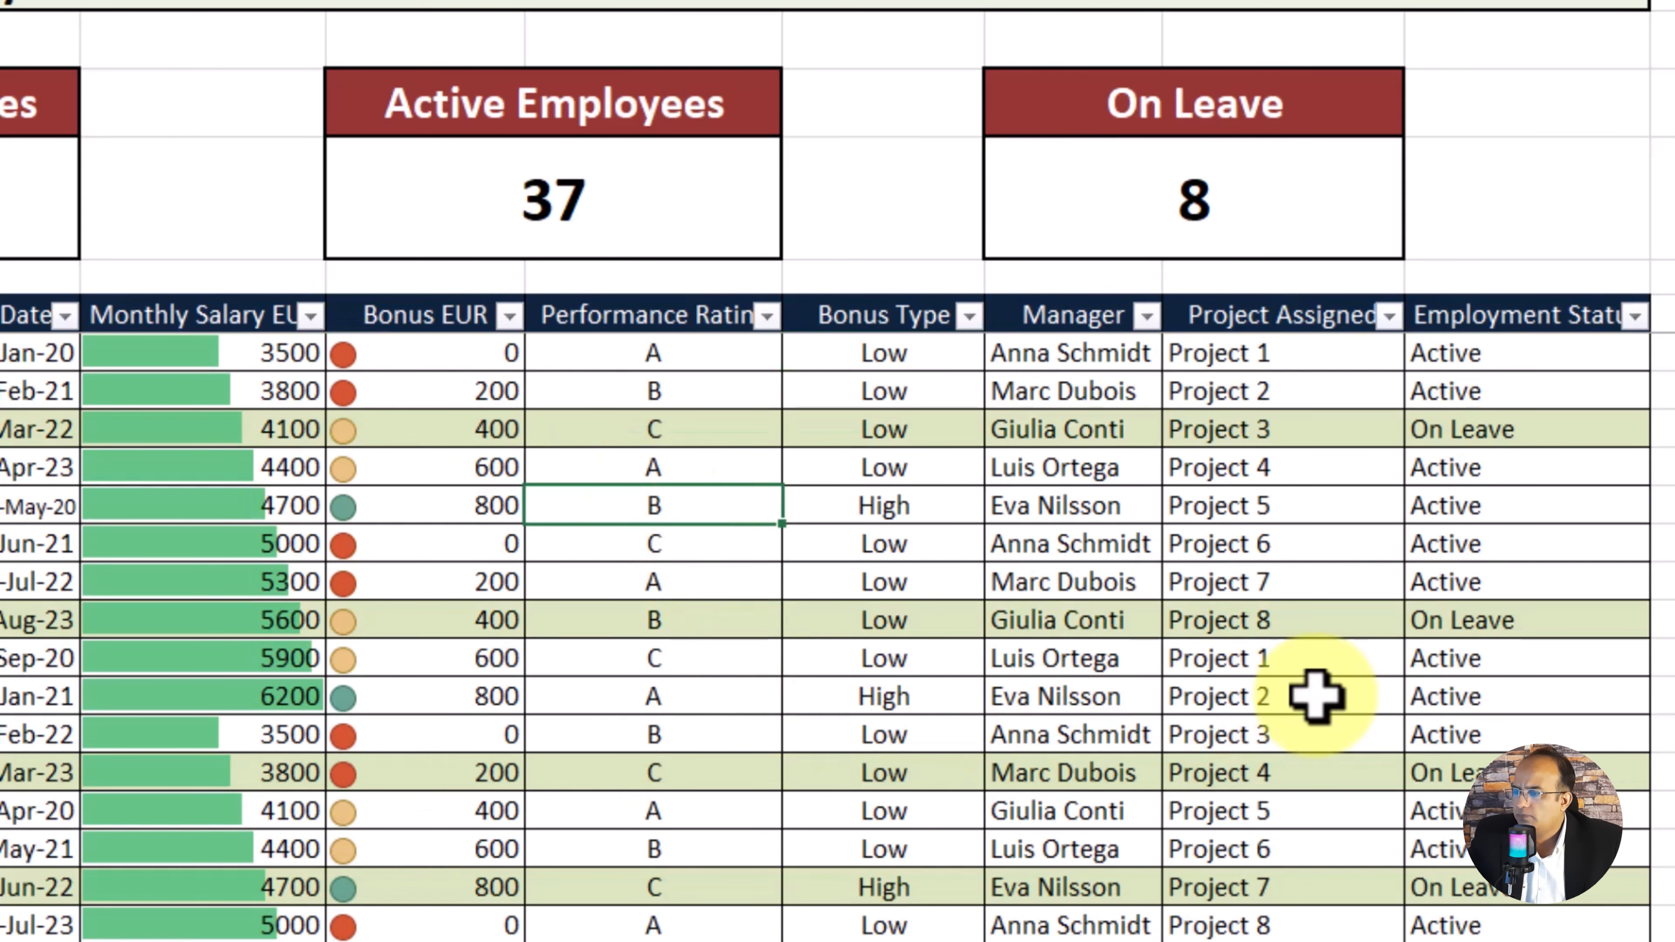
click(1669, 580)
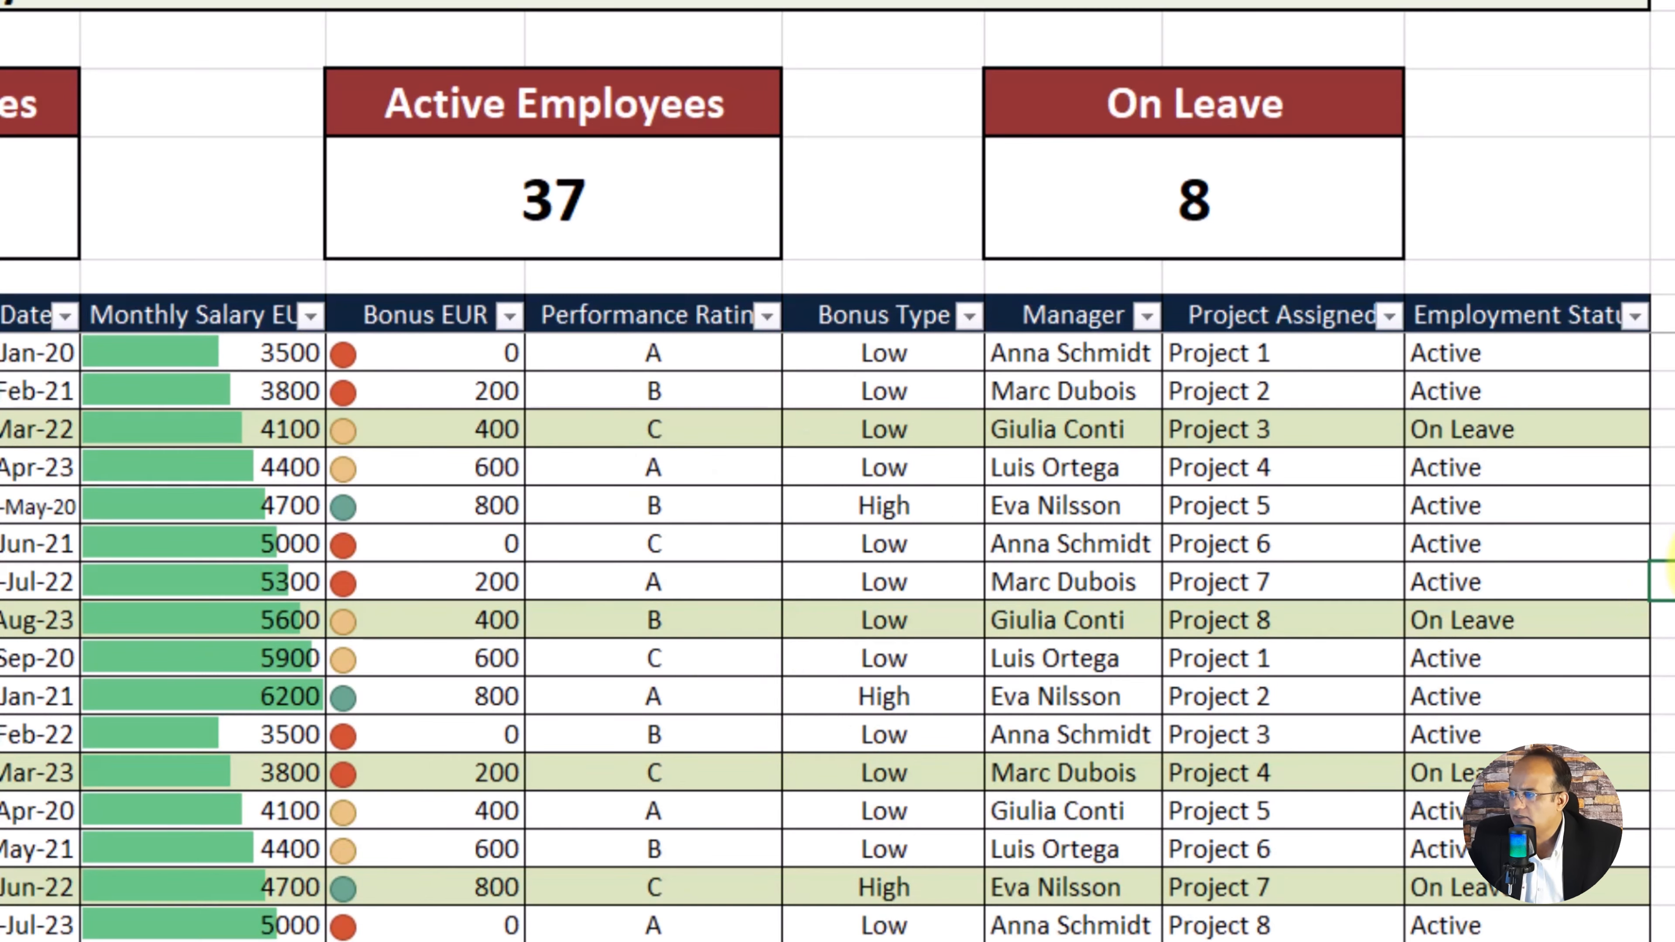
Step: Examine the employee table's rows and go through the columns of row 9 from Full Name to beyond Employment Status
scroll(1672, 561, left, 3)
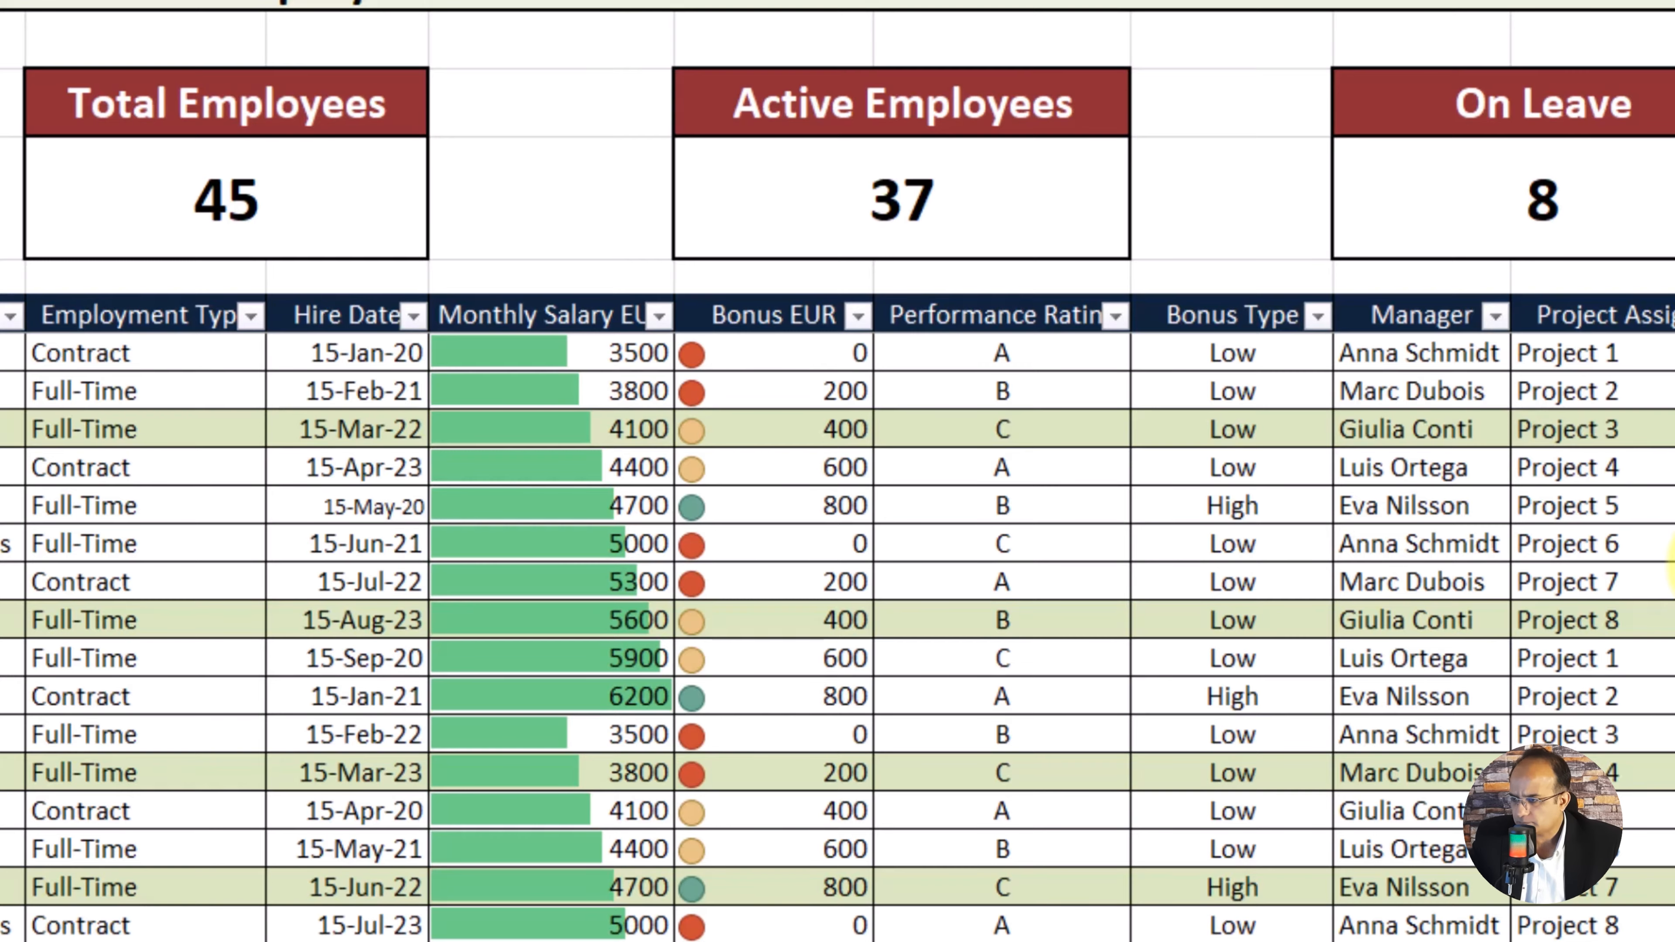
scroll(1672, 564, down, 5)
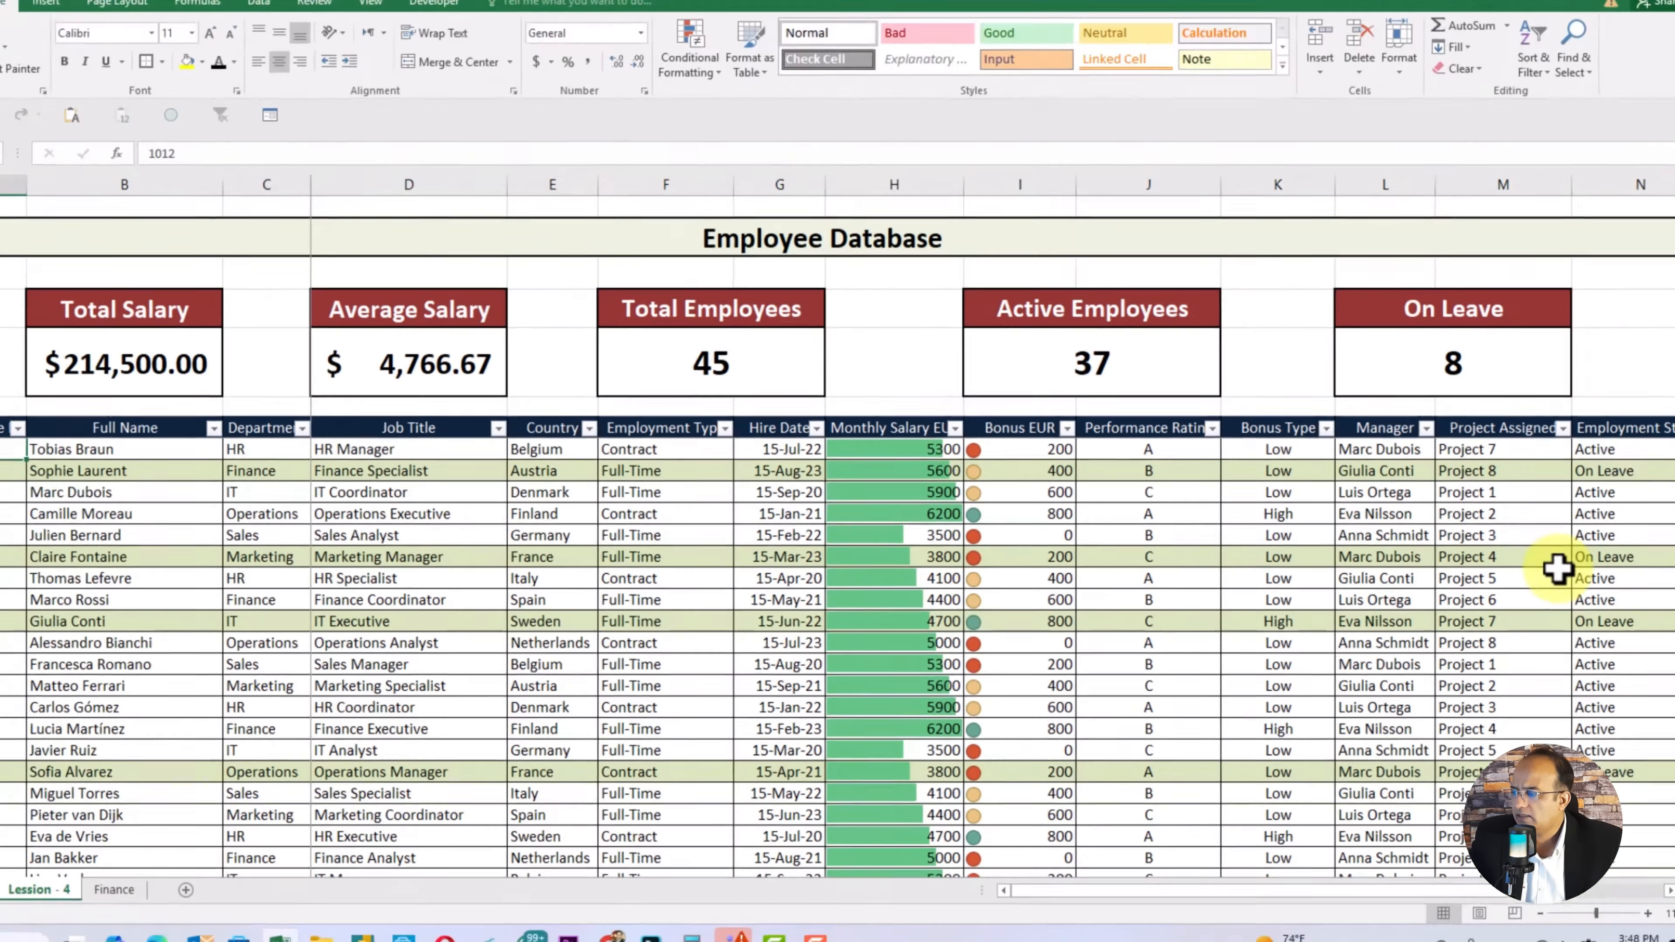
scroll(1672, 564, up, 5)
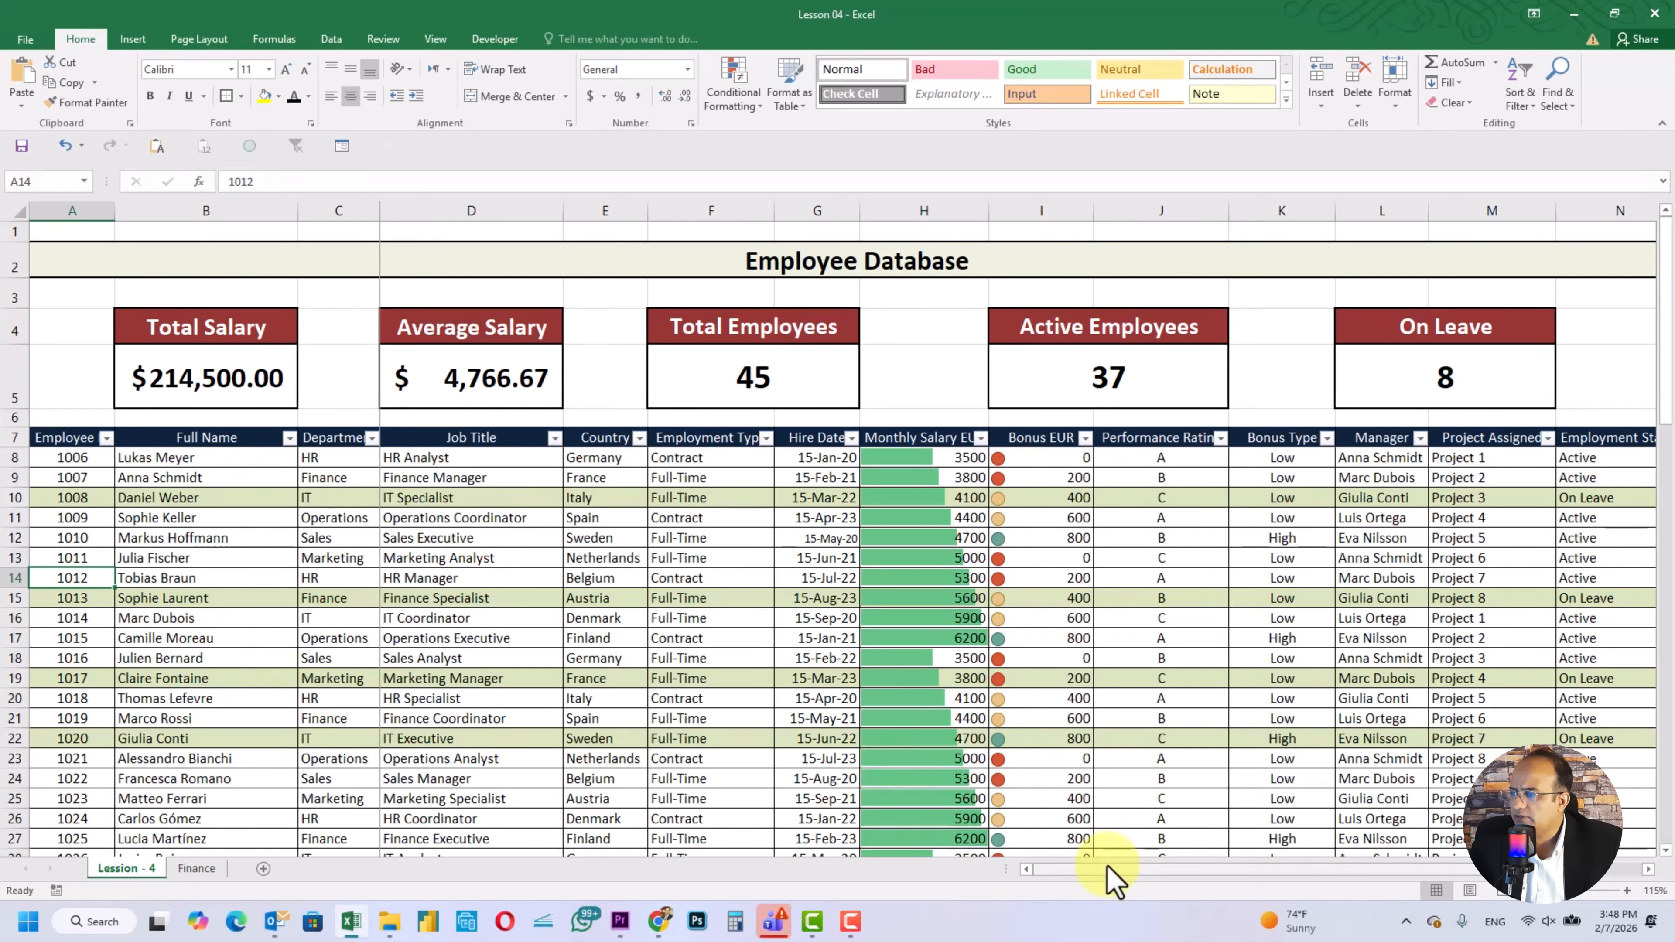
drag(1110, 878, 1121, 884)
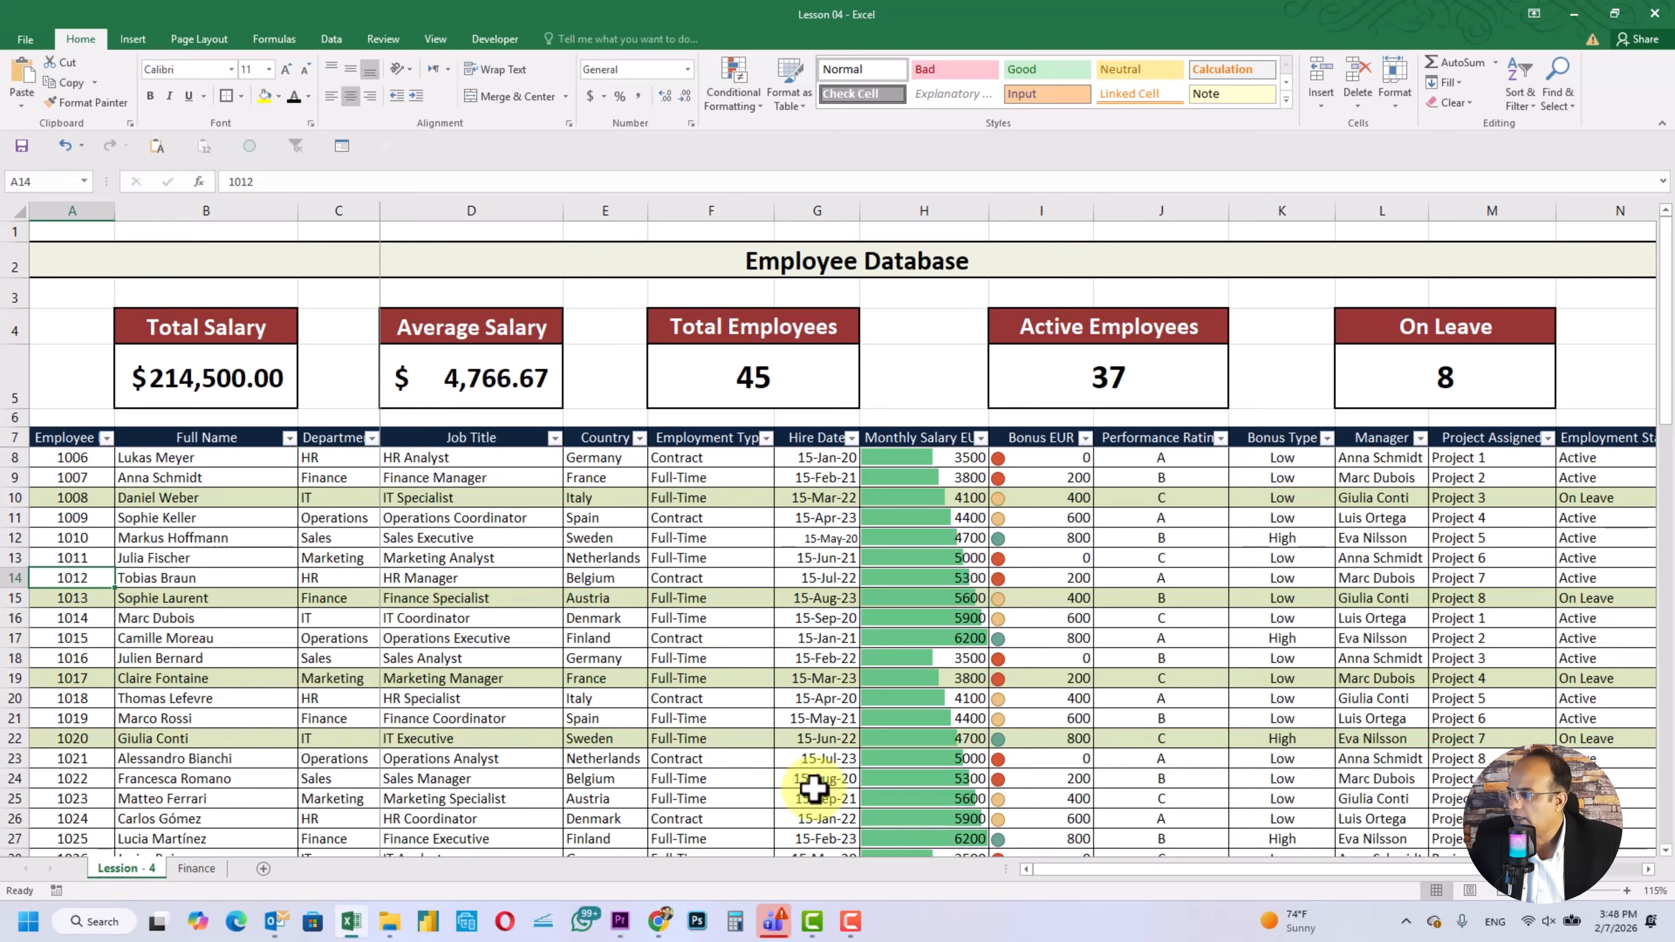
click(129, 478)
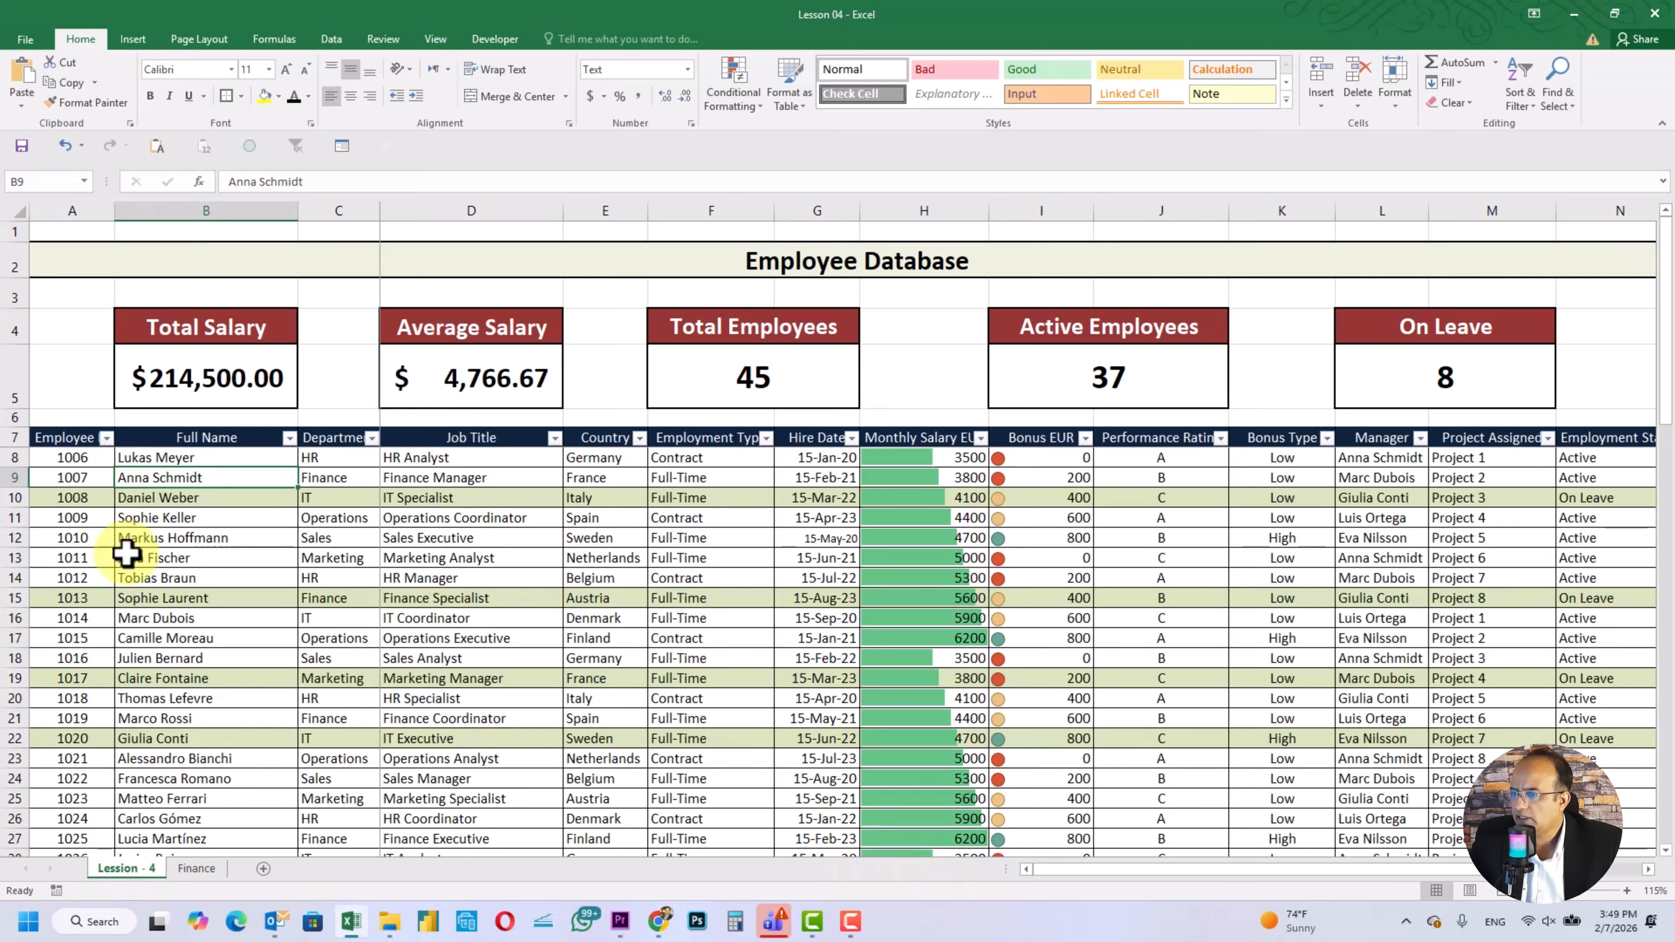
key(Right)
key(Right)
key(Right)
key(Right)
key(Right)
key(Right)
key(Right)
key(Right)
key(Right)
key(Right)
key(Right)
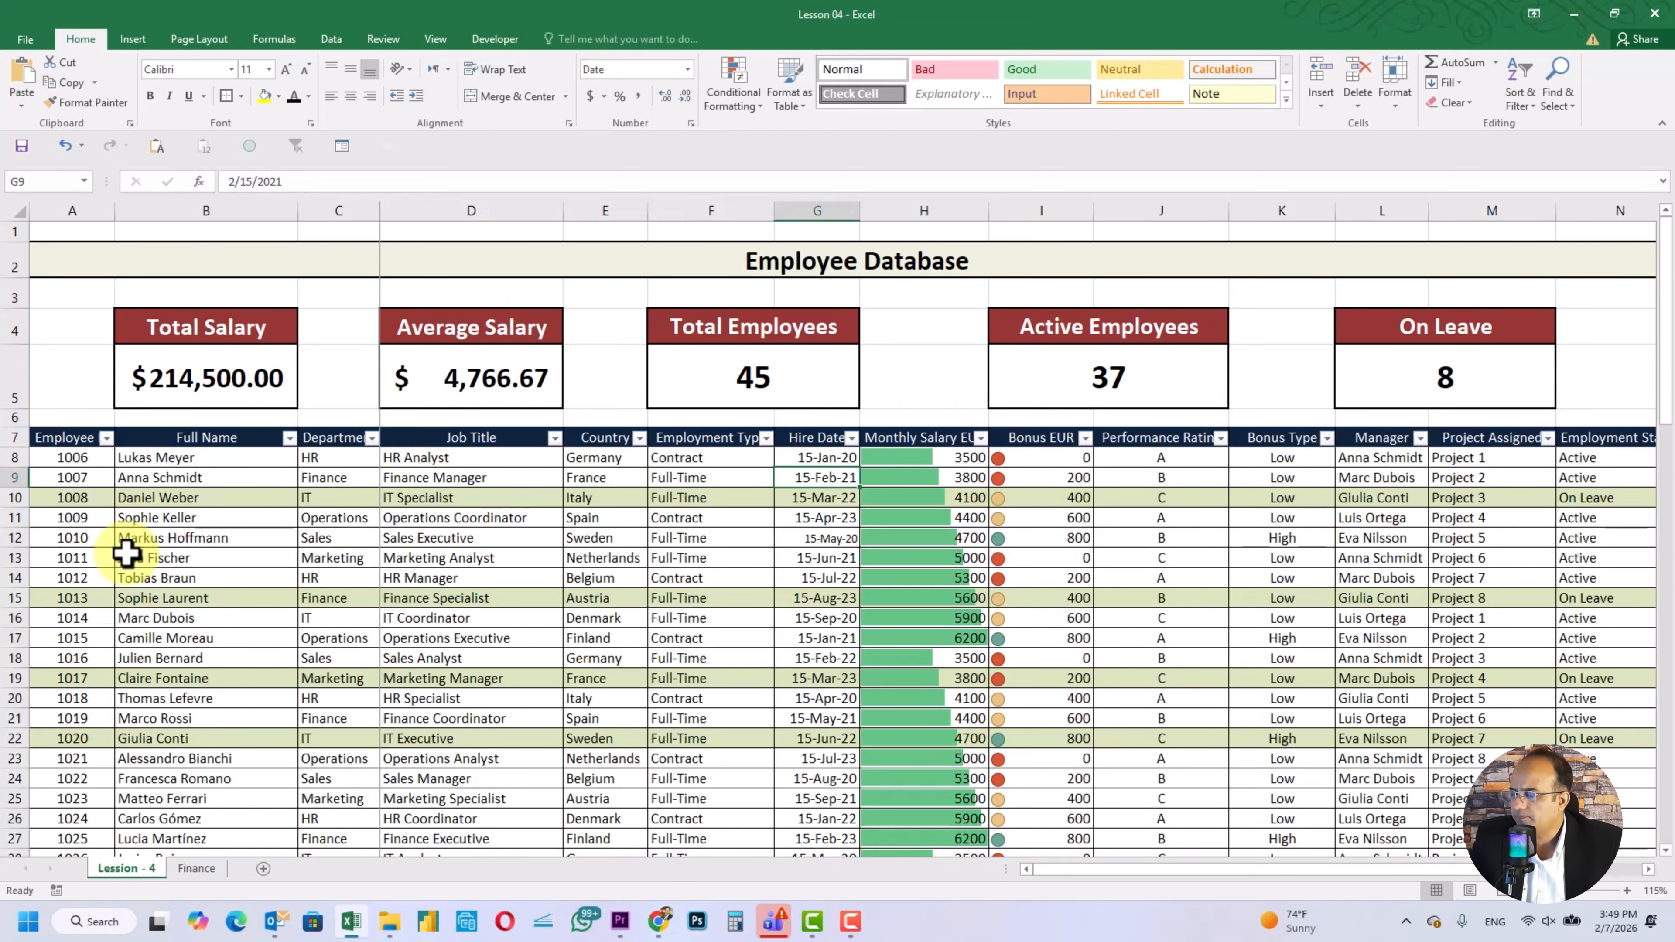
key(Right)
key(Right)
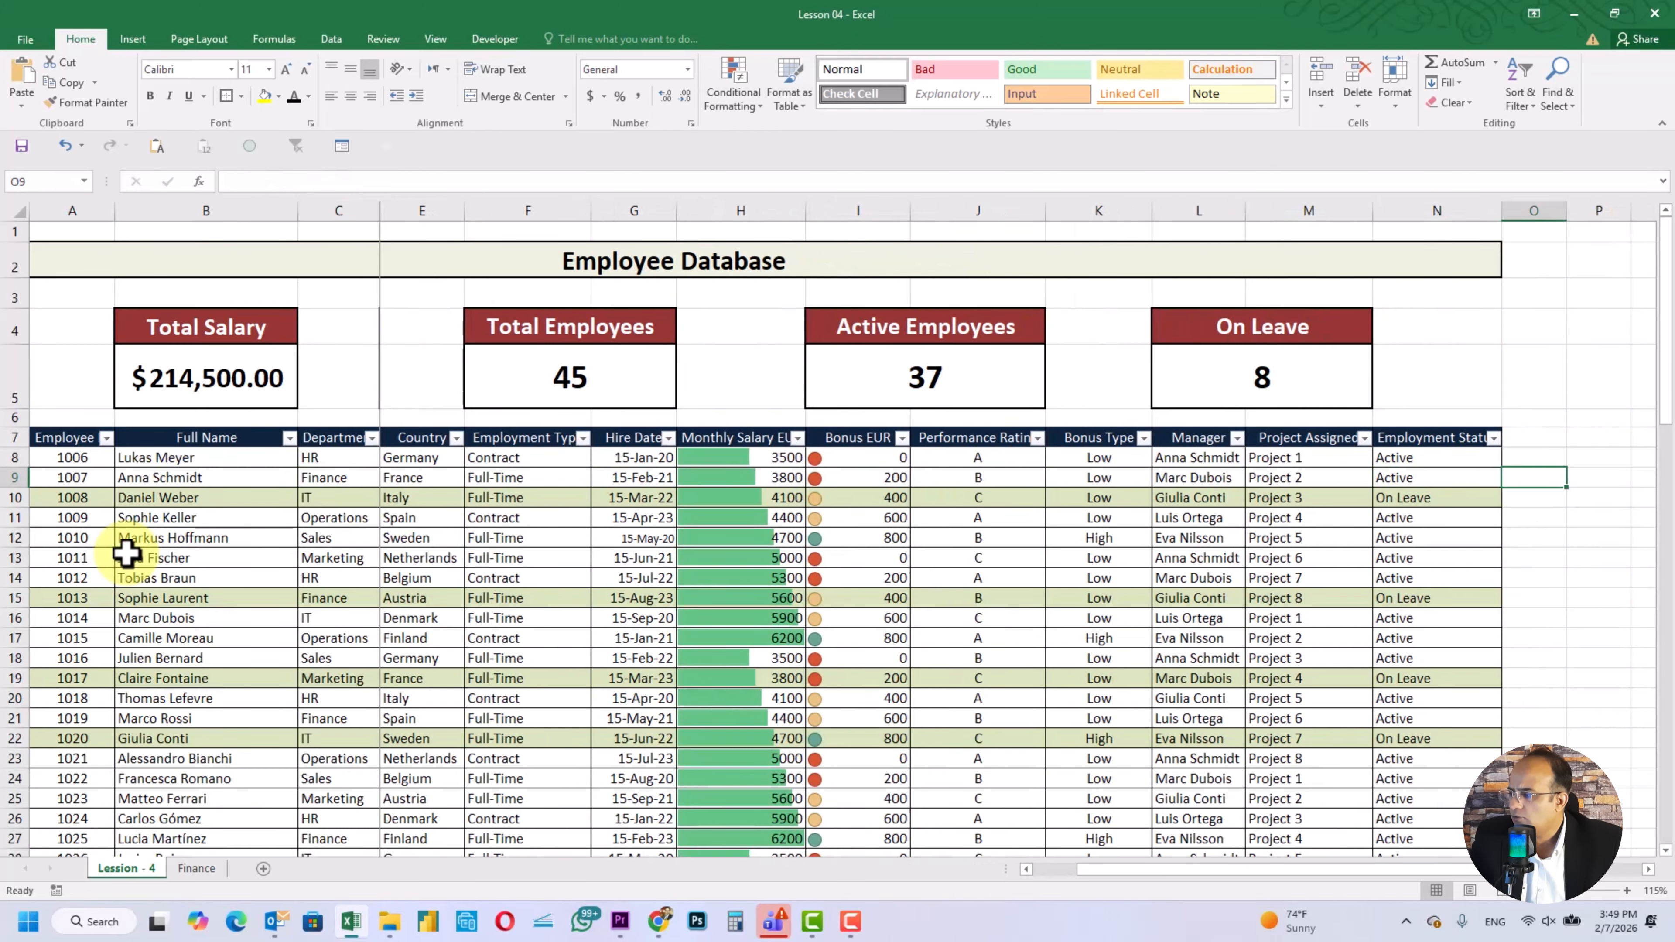
Step: On the Finance sheet, highlight the empty Manager cells L2 to L10 with a yellow fill
click(196, 868)
click(1000, 557)
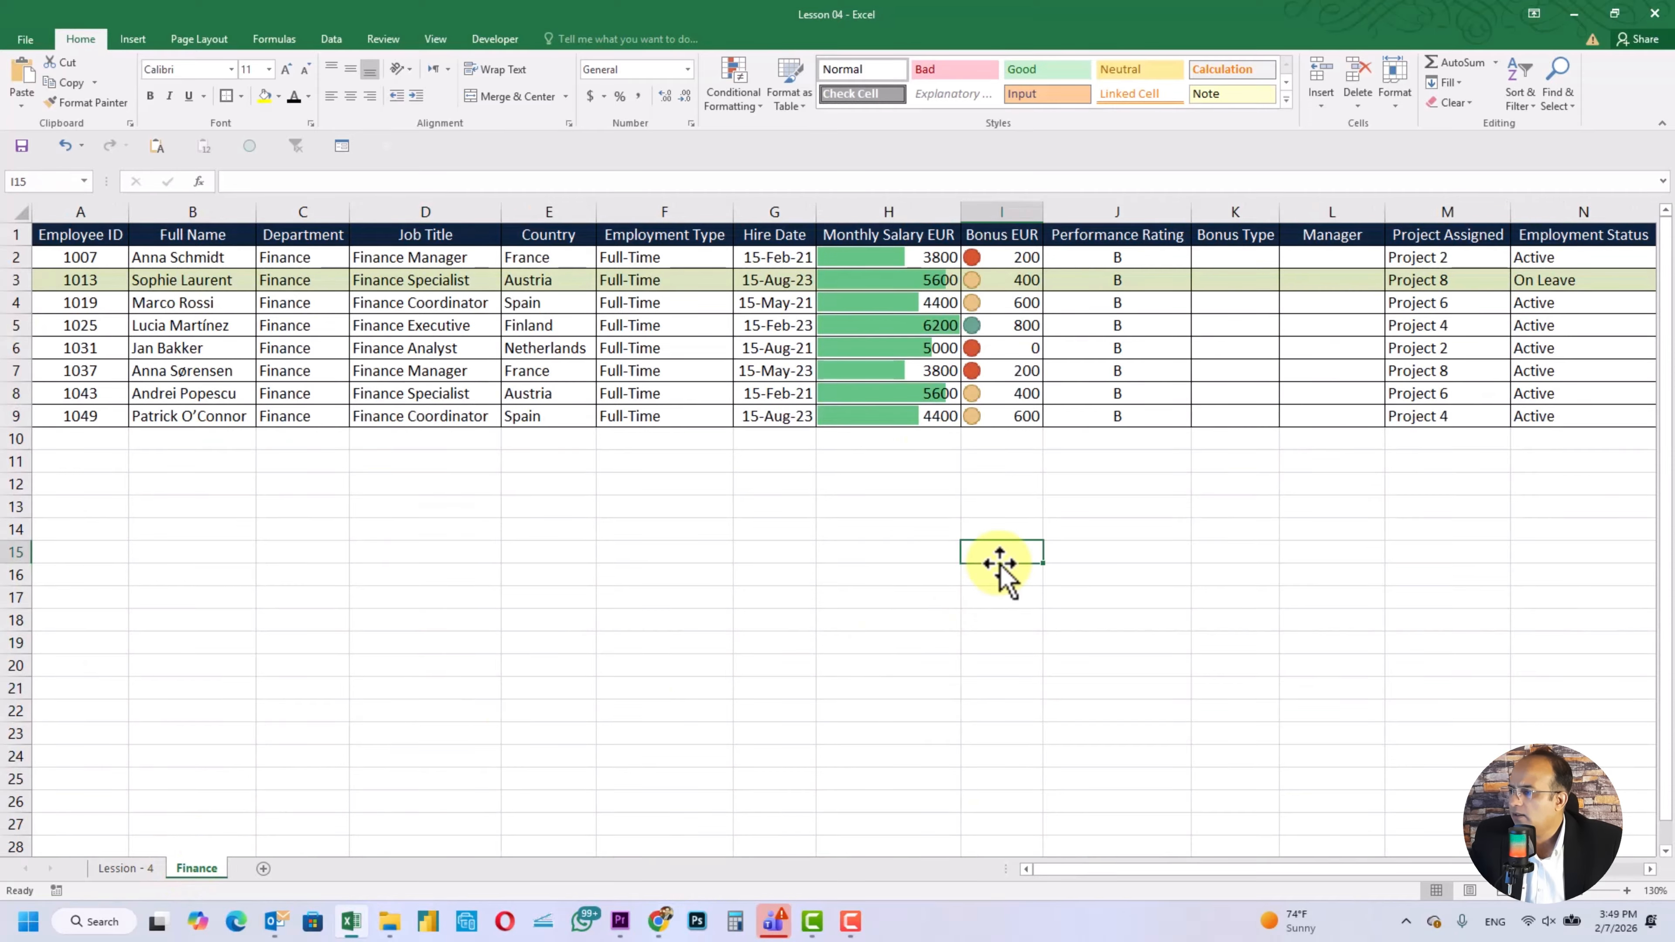
click(1012, 489)
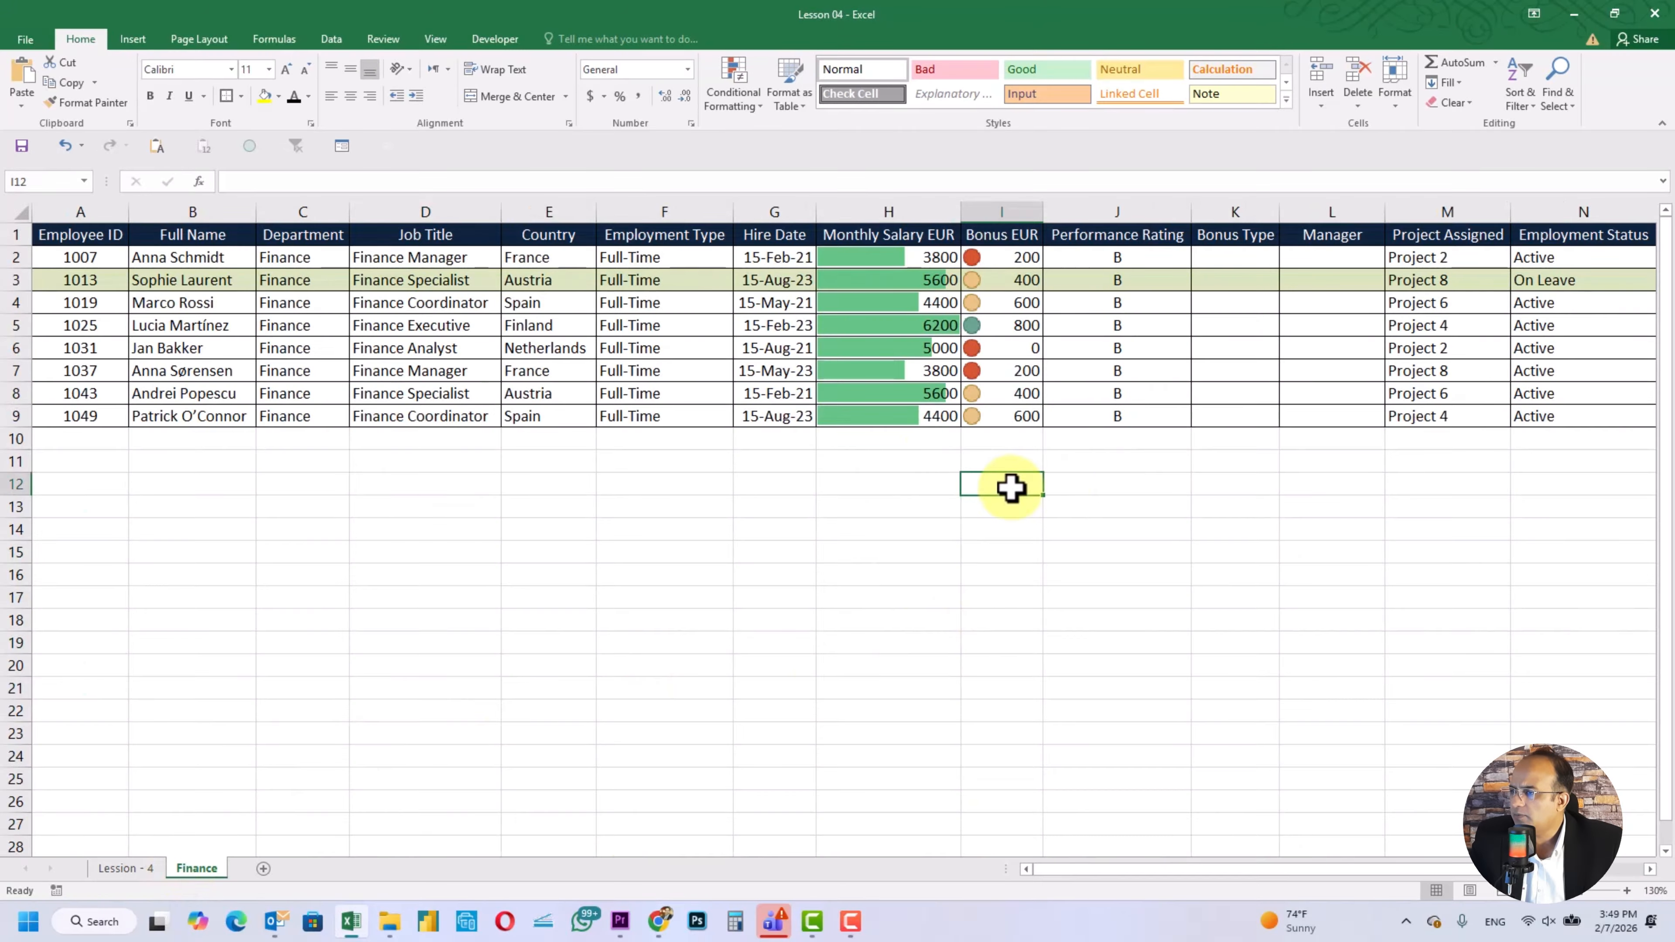
drag(1059, 870, 1204, 879)
drag(1192, 259, 1193, 432)
click(264, 96)
click(1244, 536)
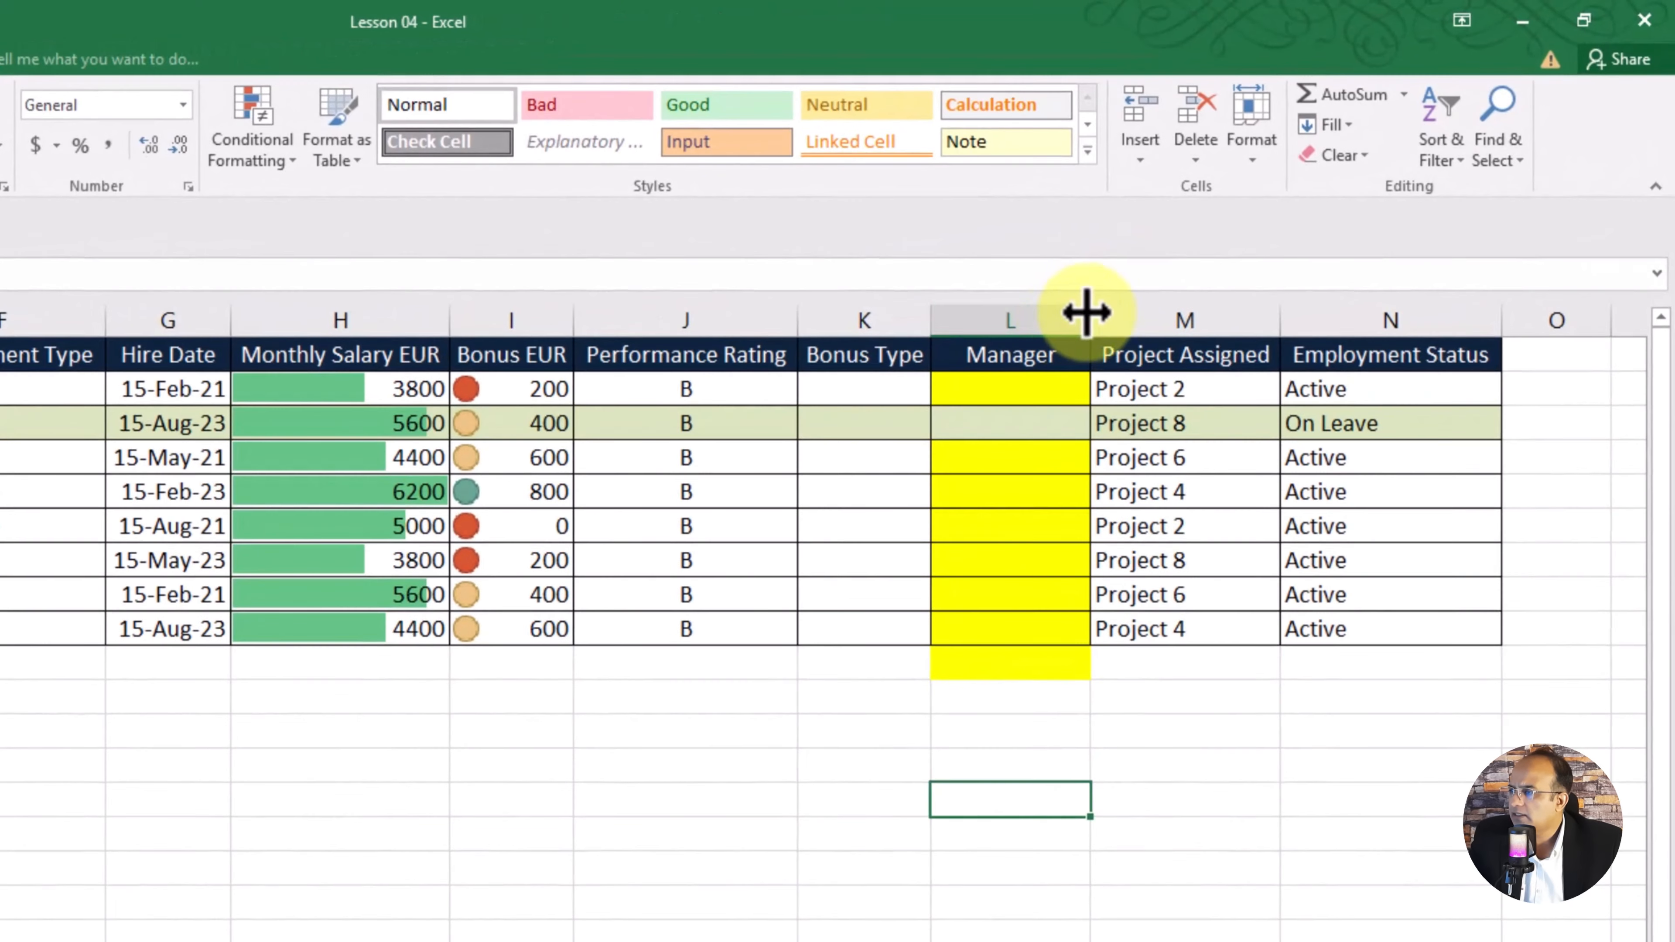
Step: Widen the Manager column on the Finance sheet and select its first empty cell, L2
drag(1087, 312, 1125, 311)
click(869, 682)
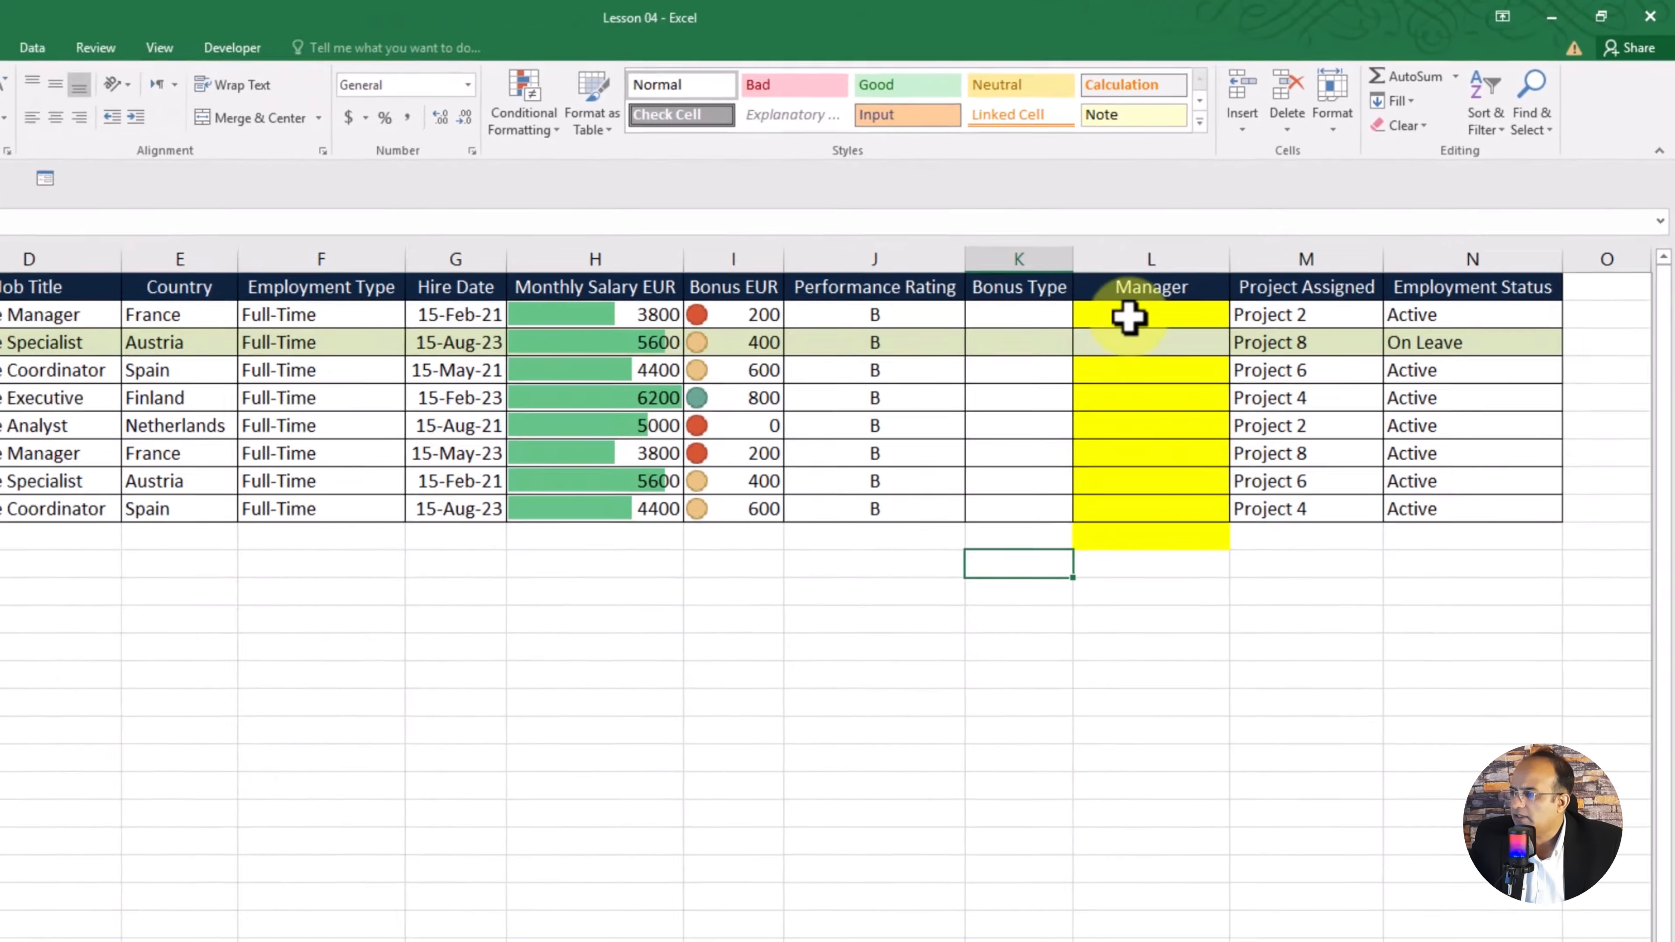
click(1028, 389)
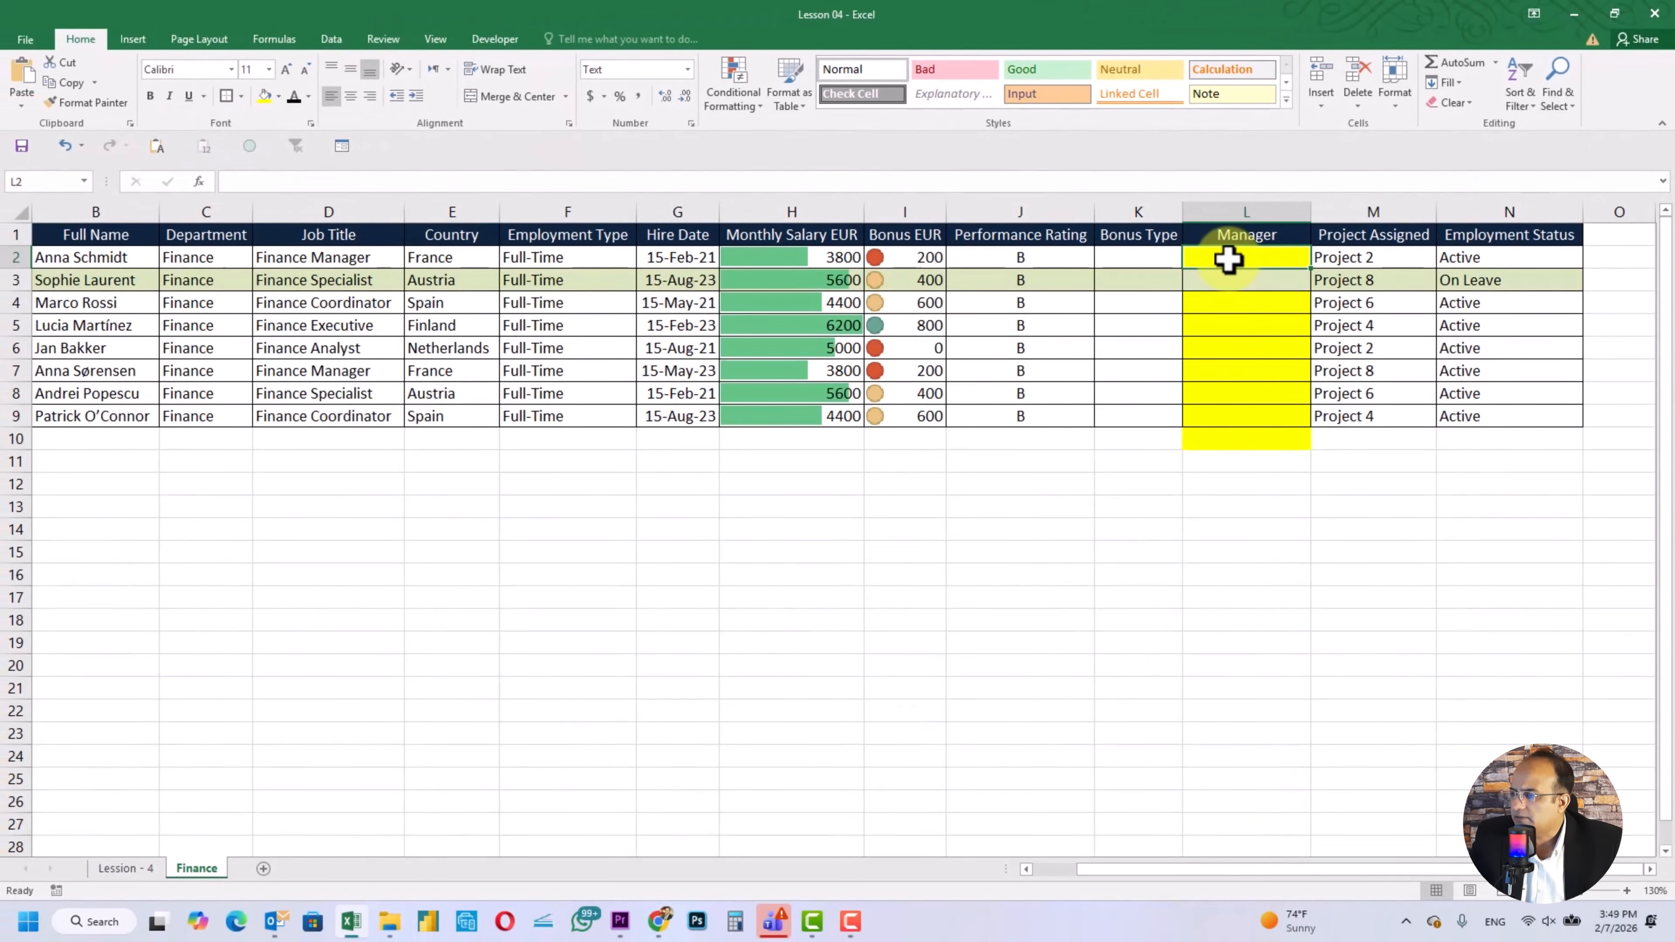
Step: Compare the Finance sheet's employees and empty Manager cells with the Manager column on the Lession - 4 sheet
click(125, 868)
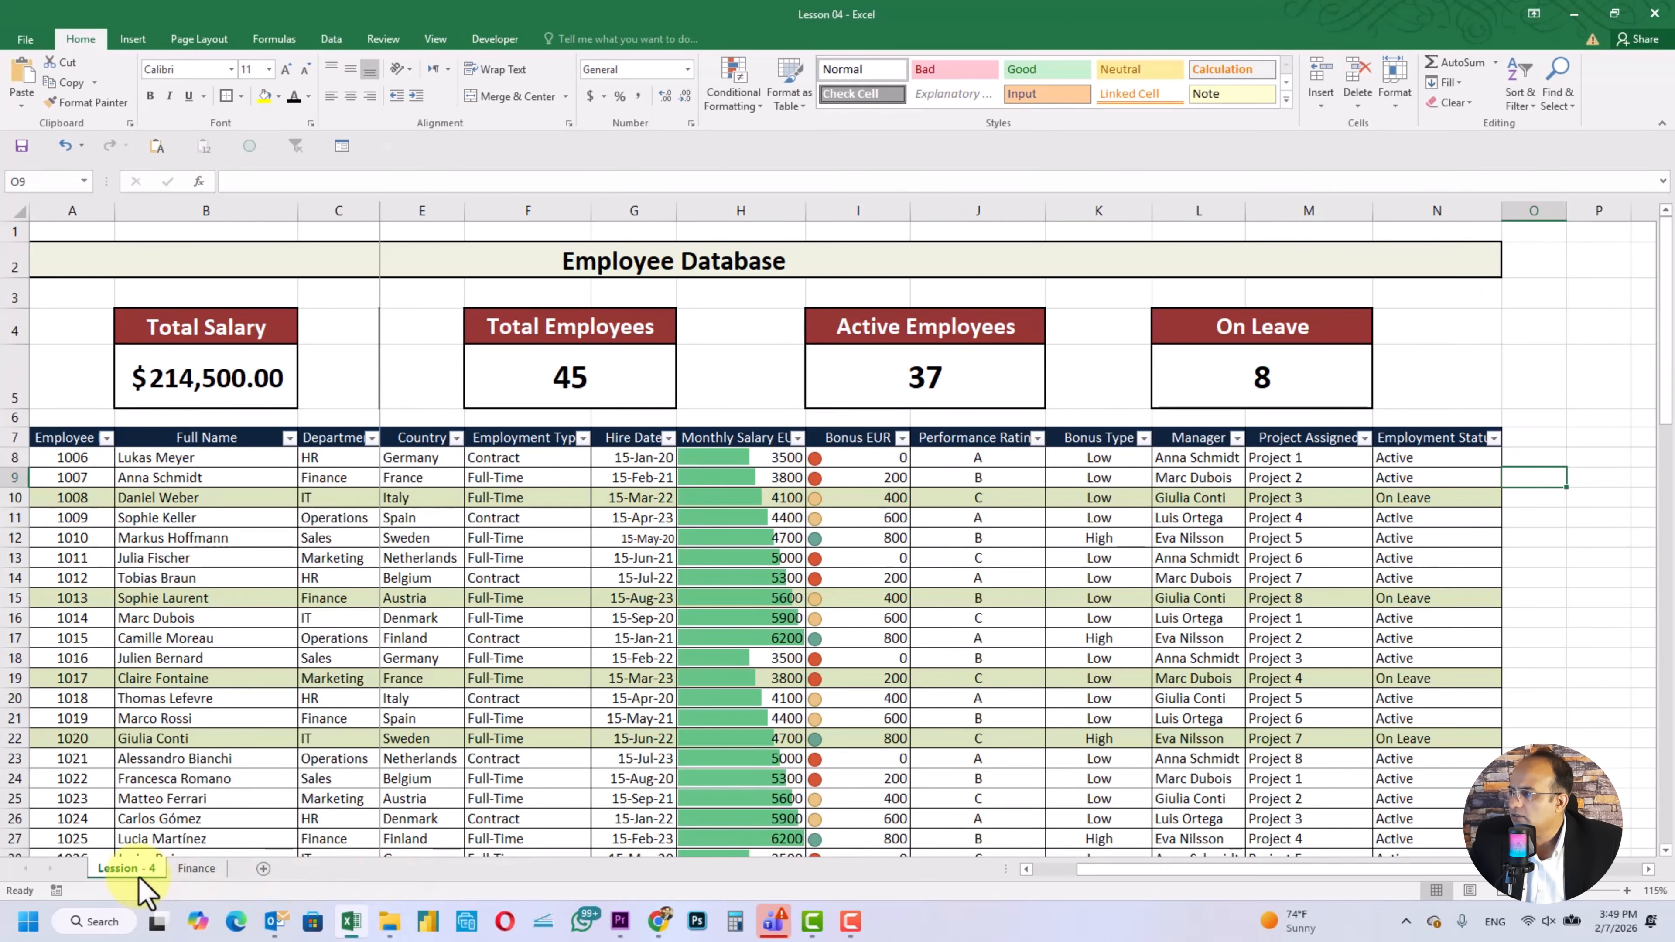
click(196, 869)
drag(1137, 868, 1092, 869)
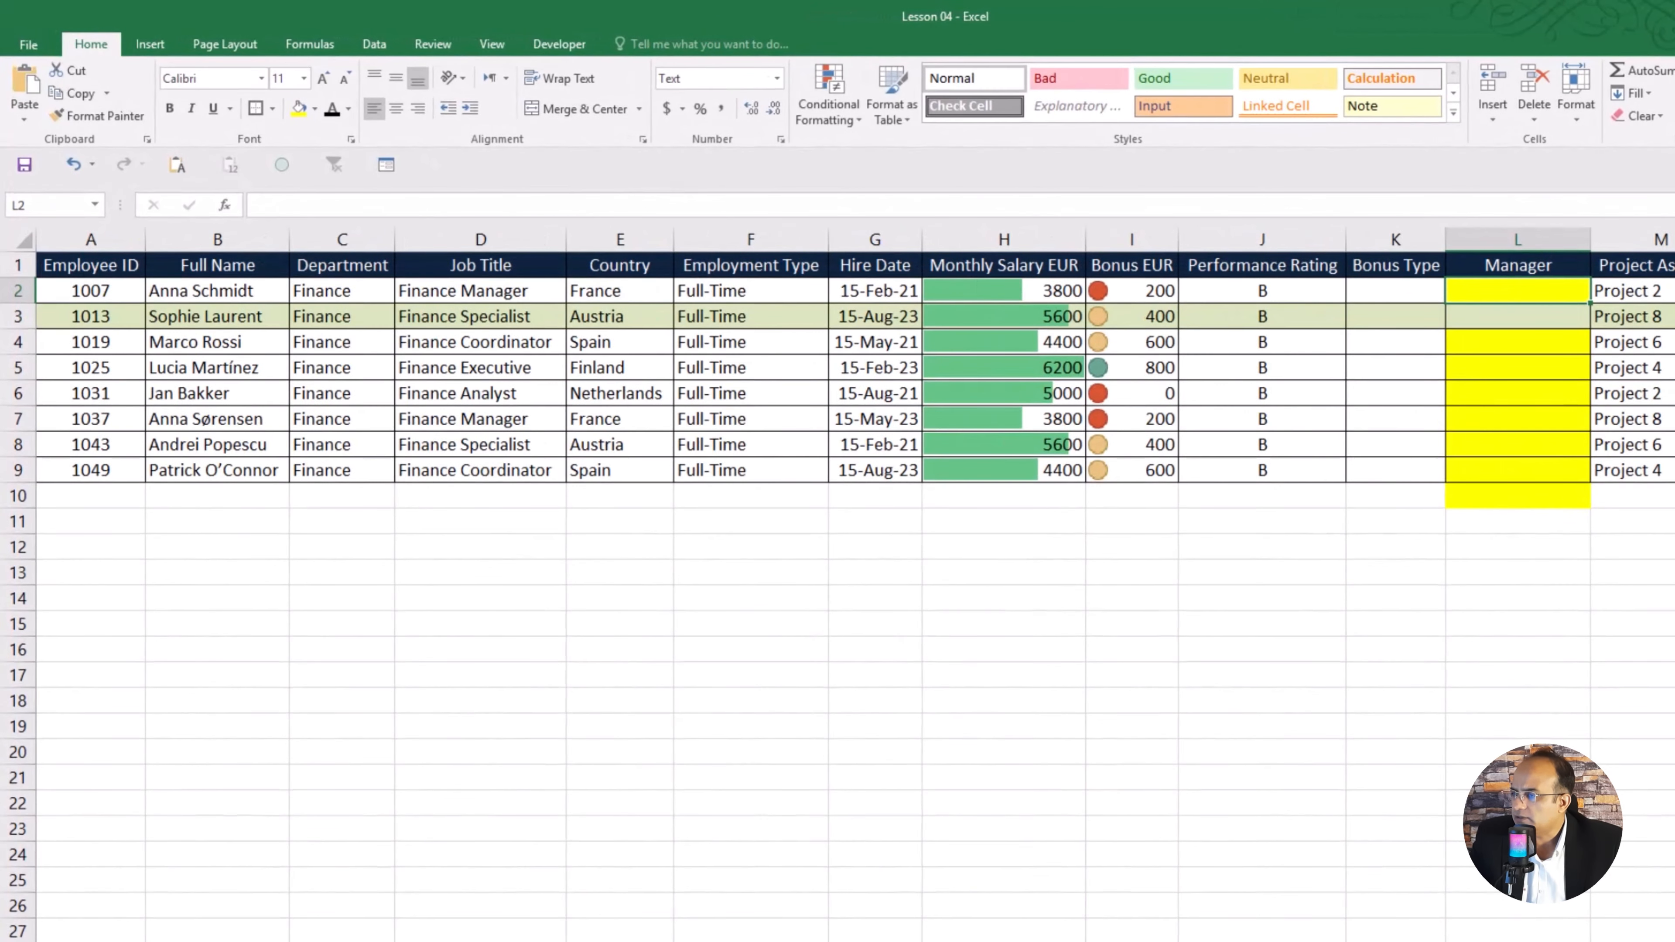
drag(341, 293, 344, 503)
click(681, 538)
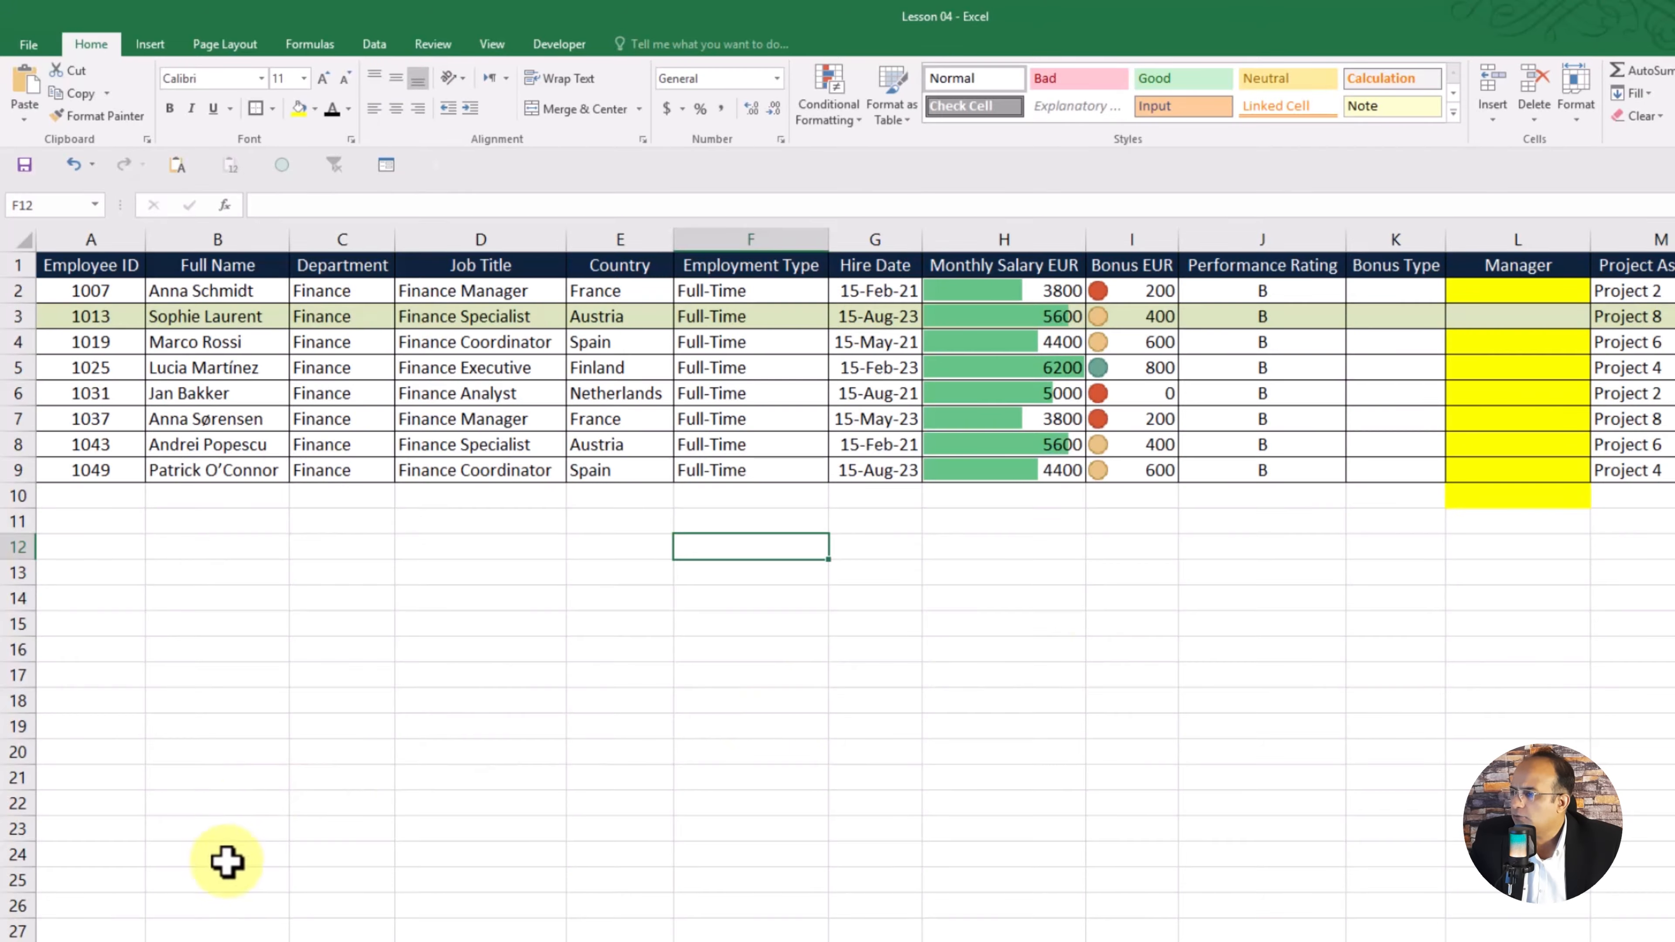
click(218, 940)
scroll(452, 707, down, 1)
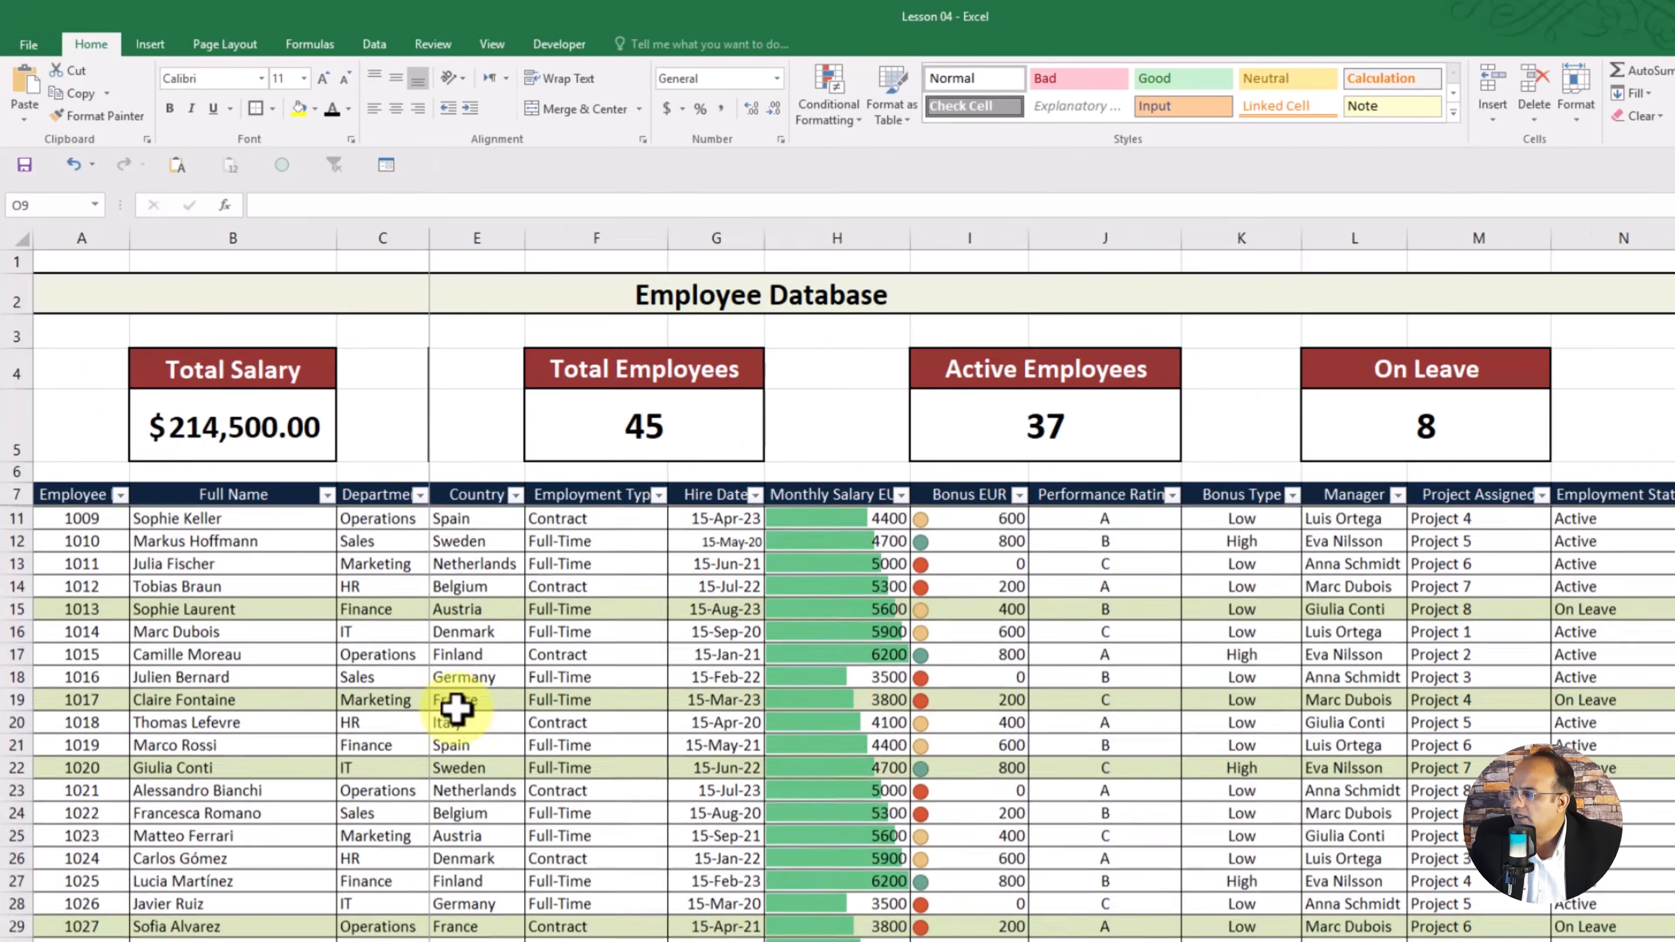
scroll(647, 719, up, 1)
click(1365, 522)
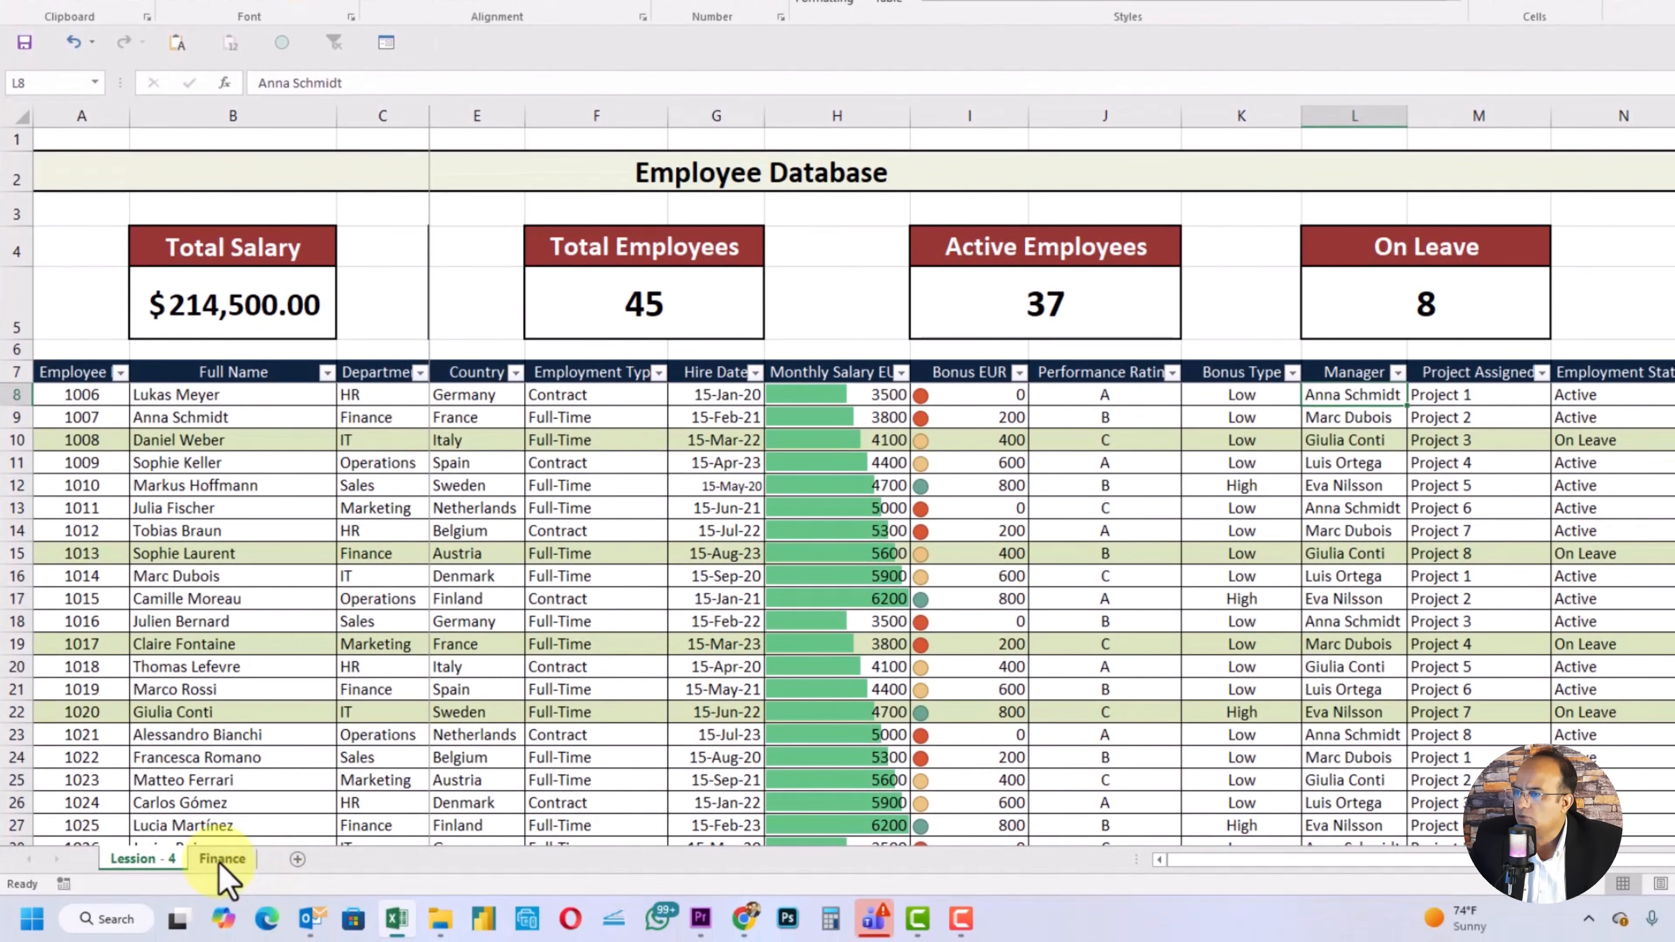
click(222, 859)
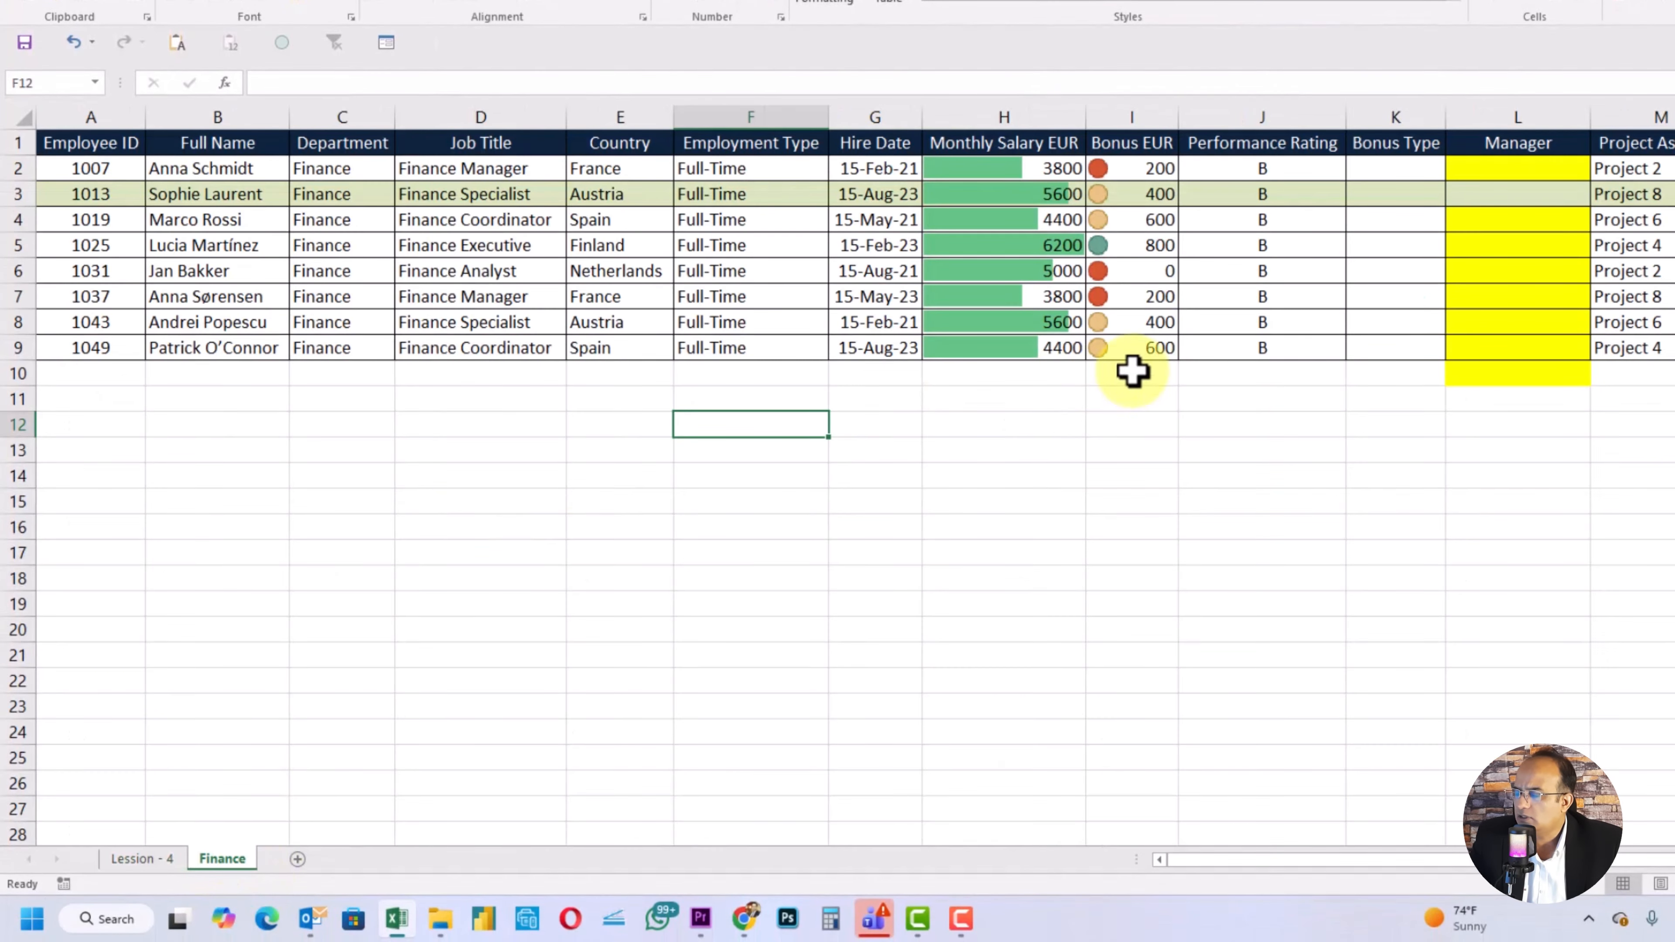
click(216, 169)
click(1555, 168)
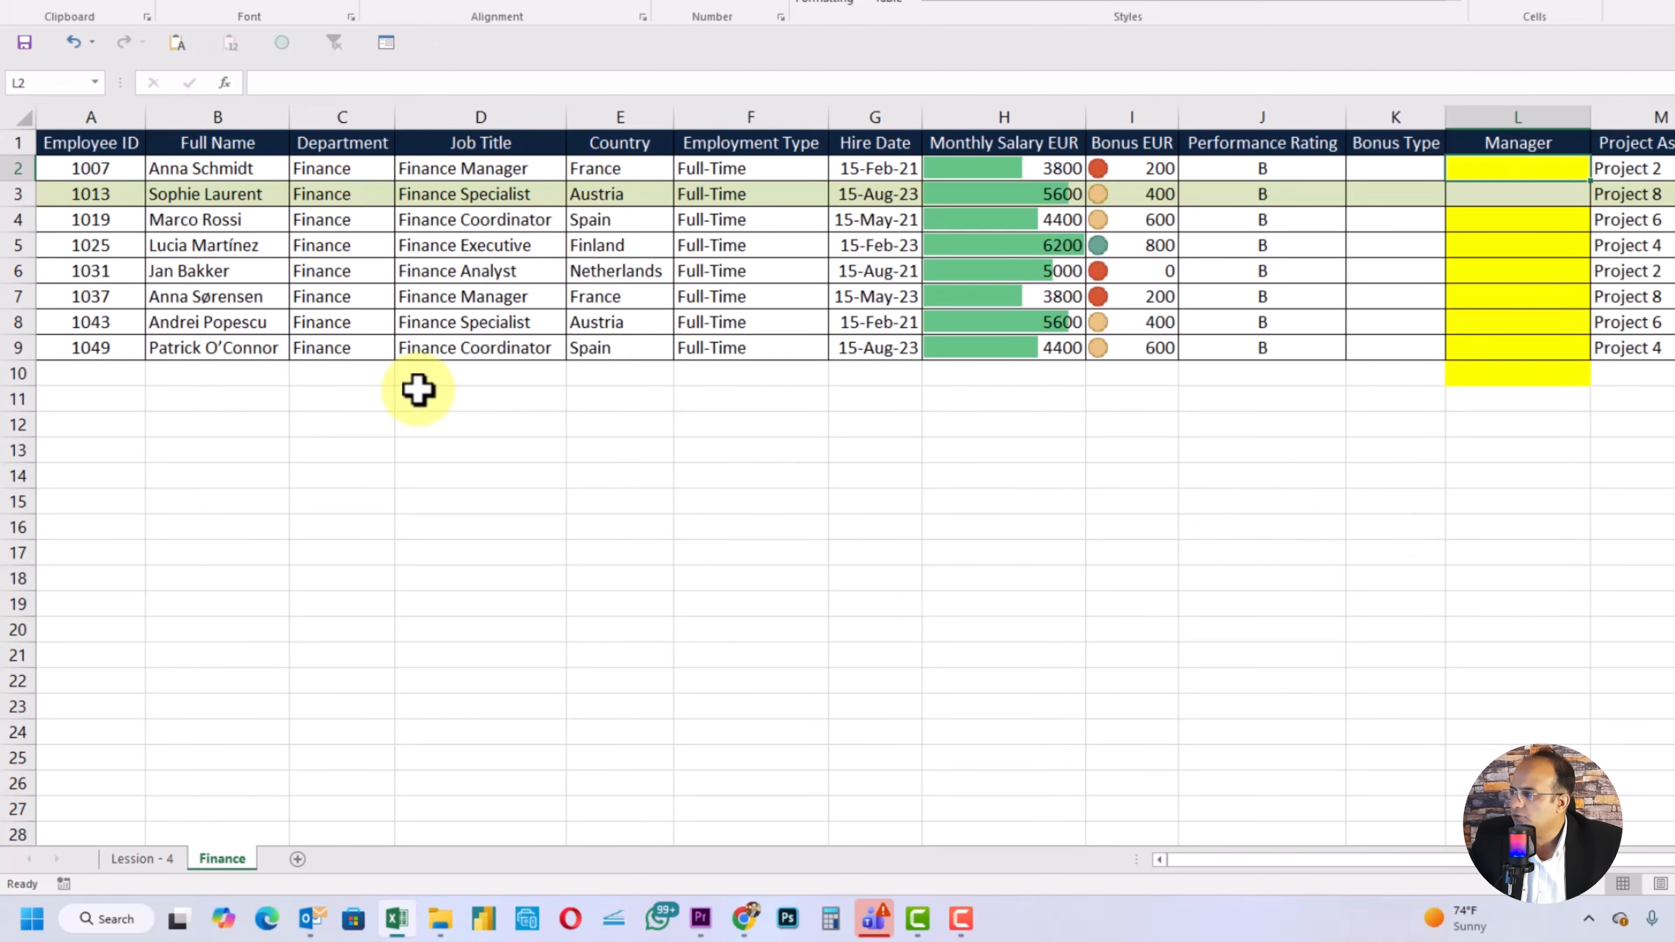
Step: Copy the employee ID in A2 of the Finance sheet and search the Lession - 4 sheet for it
click(100, 167)
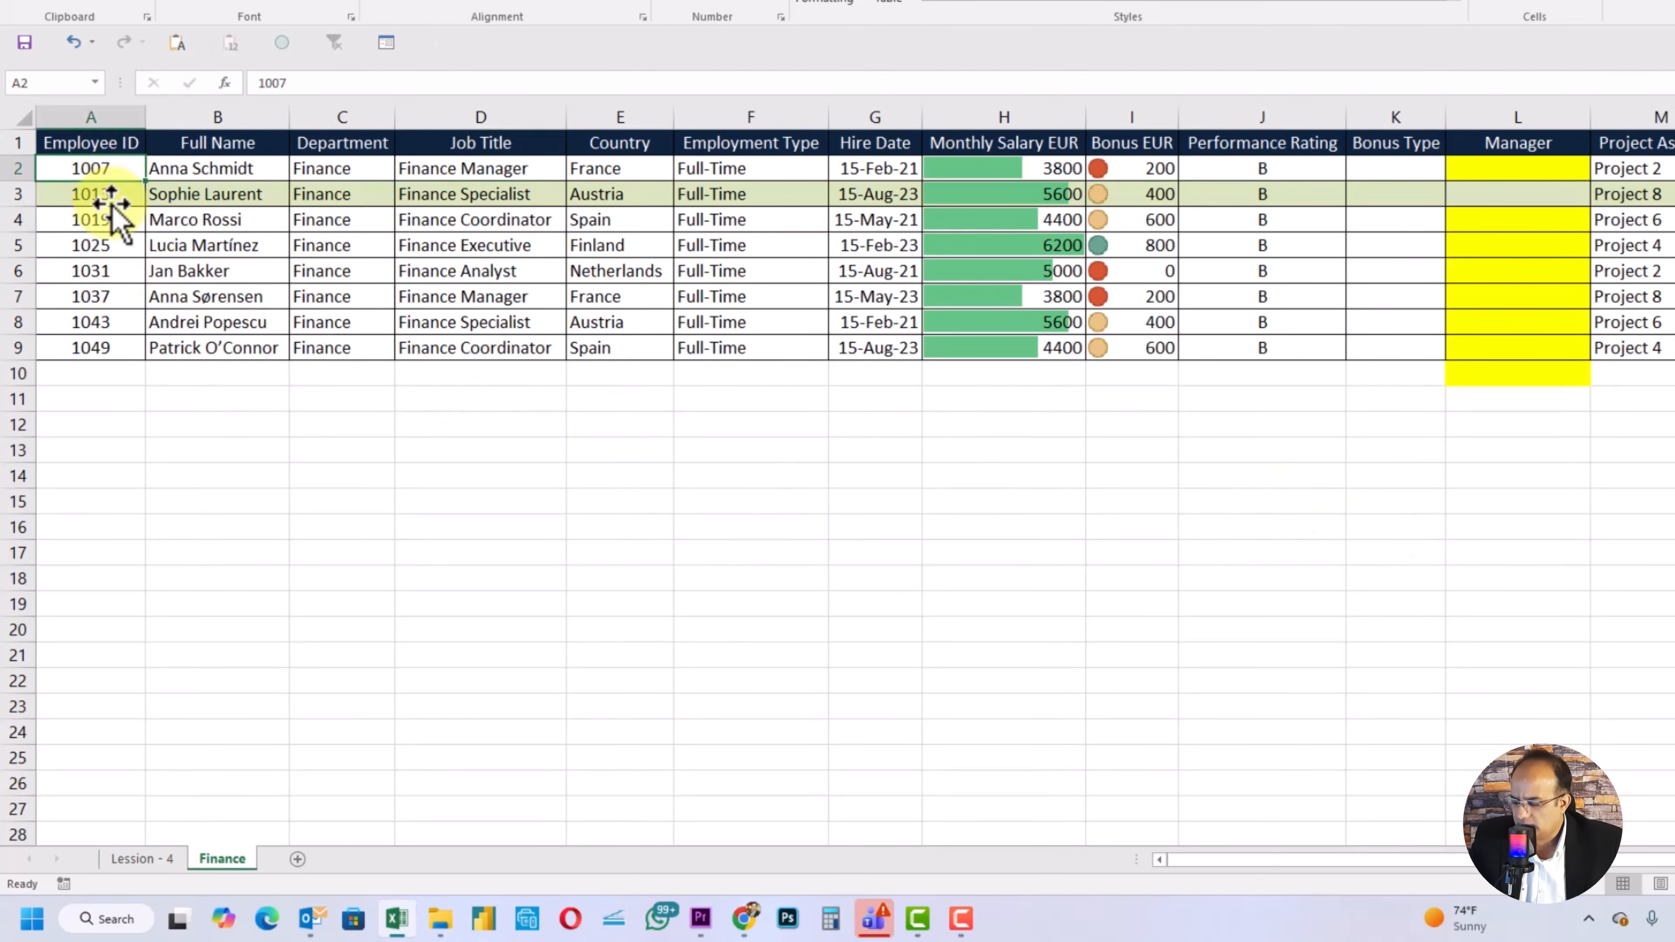
key(ctrl+c)
click(138, 861)
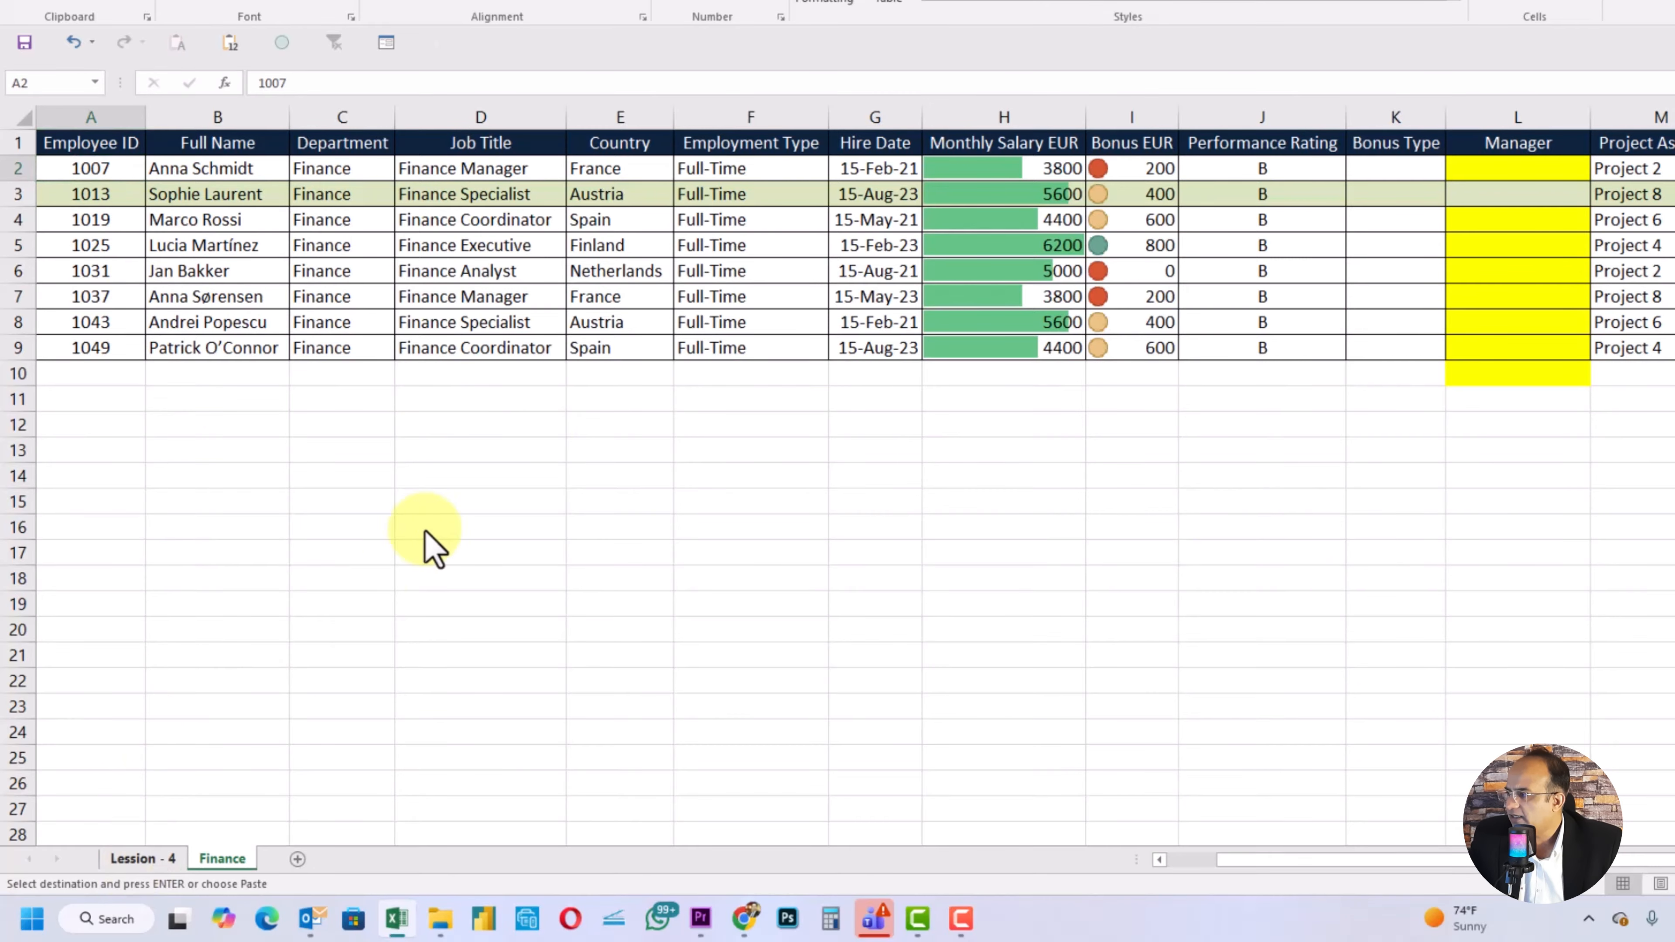
key(ctrl+f)
key(ctrl+v)
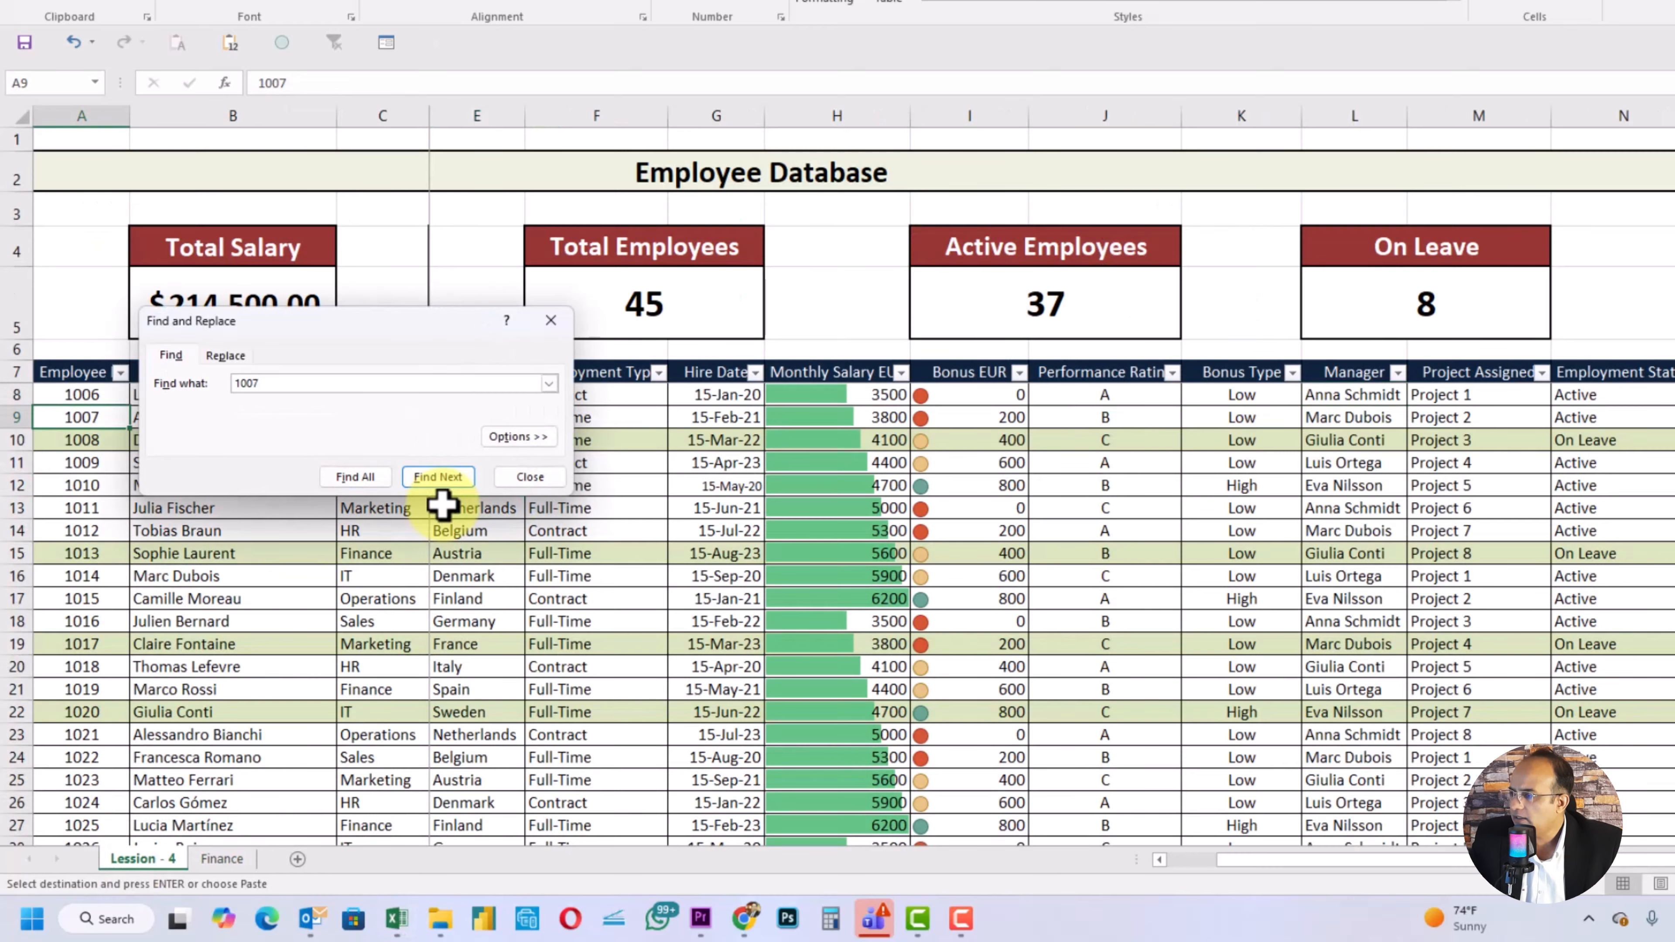
key(Escape)
Step: Go through the columns of the matching employee's row 9 and return to its Employee ID cell
key(Right)
key(Right)
key(Right)
key(Right)
key(Right)
key(Right)
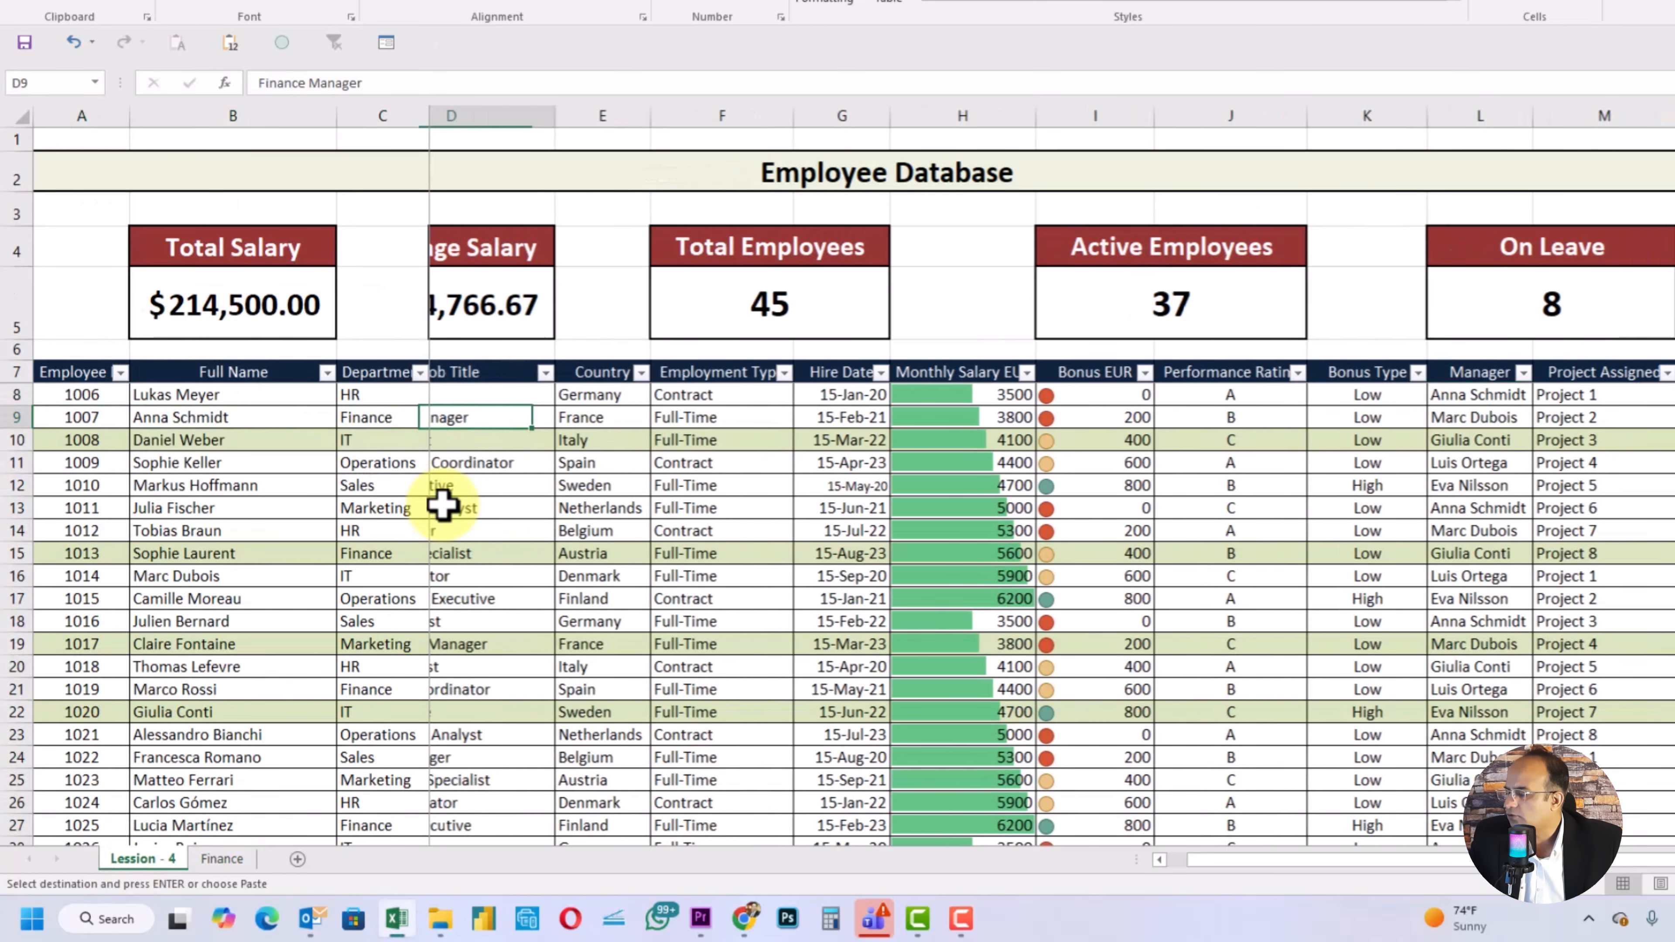
key(Left)
key(Left)
key(Left)
key(Left)
key(Left)
key(Left)
key(Right)
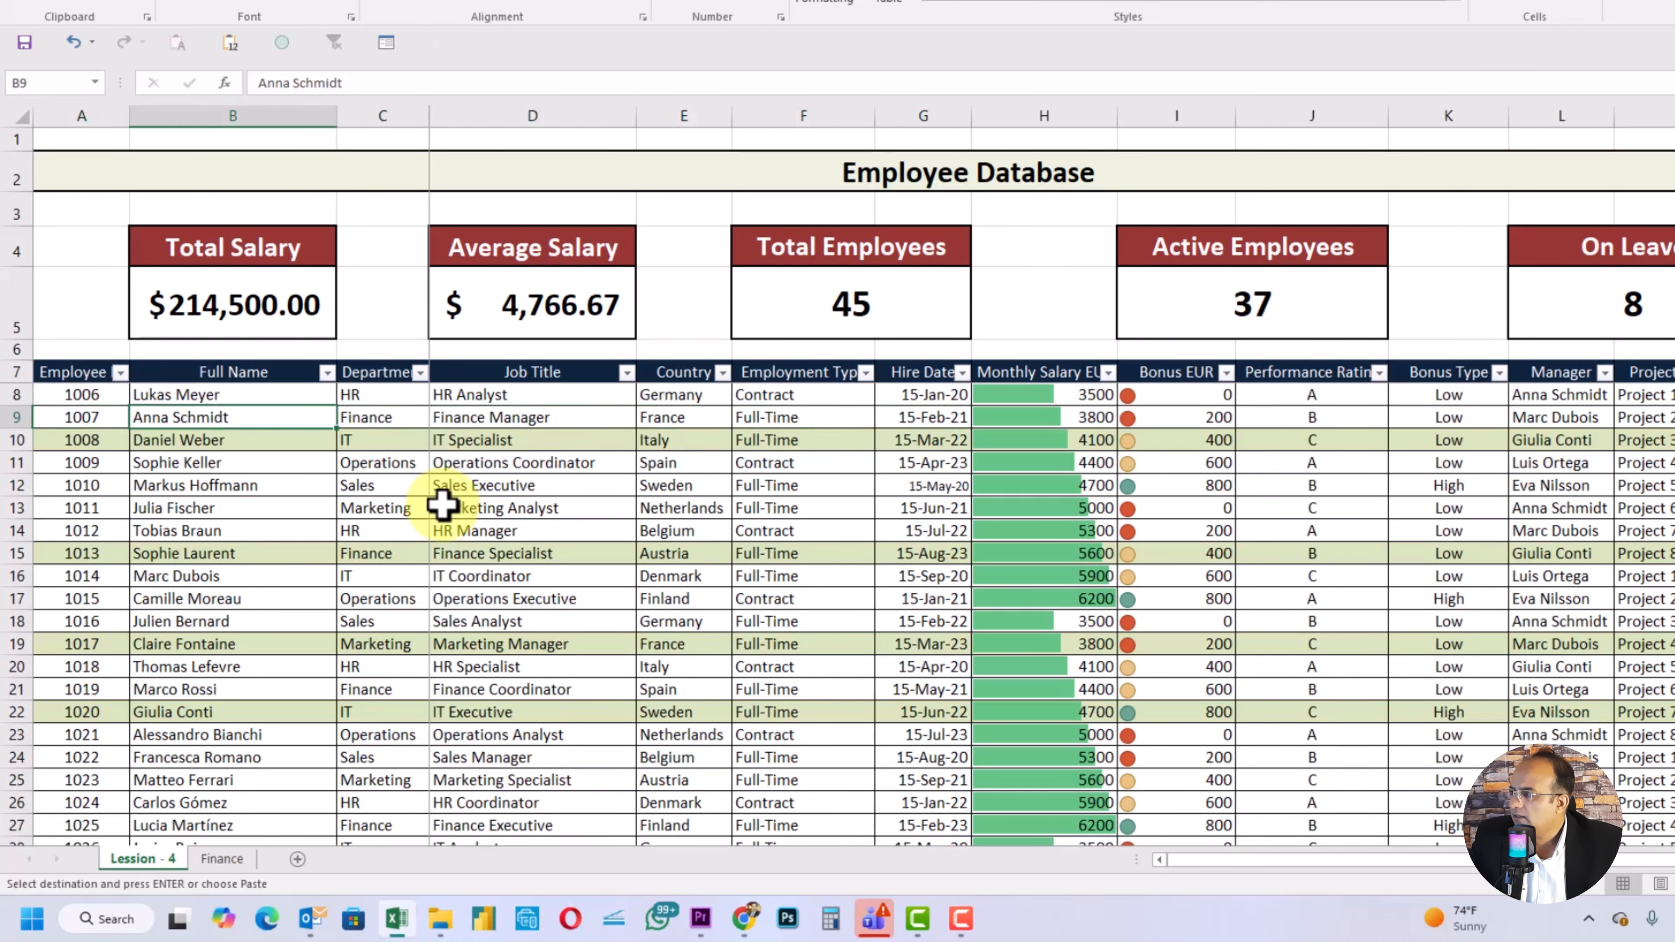
key(Left)
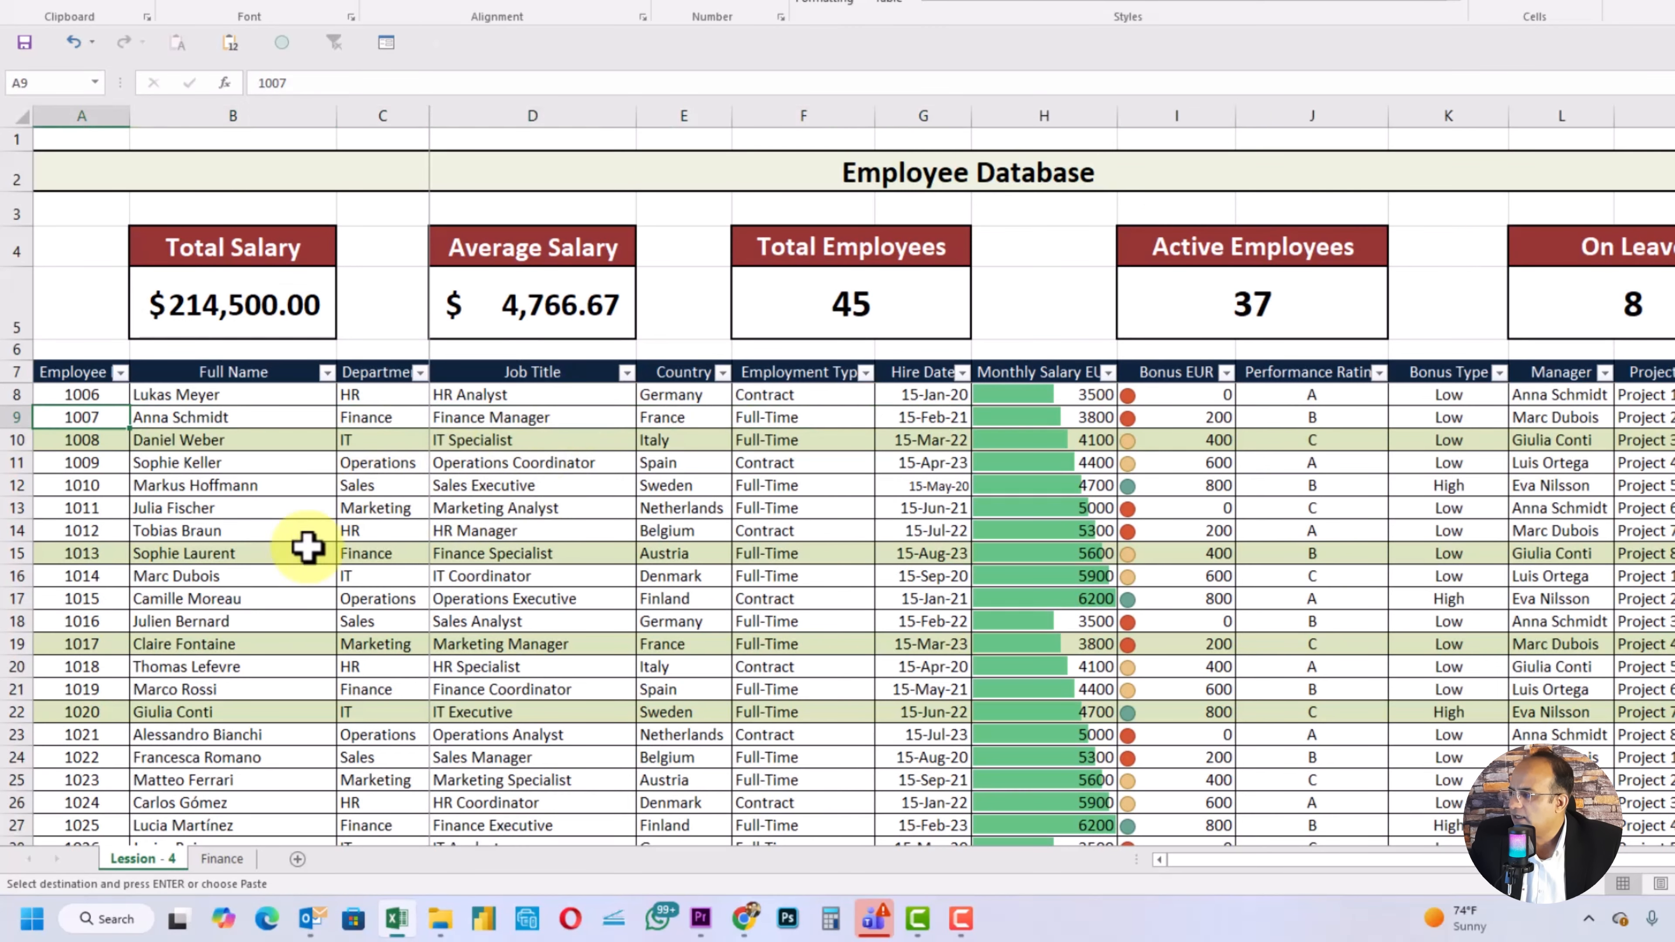
Step: Compare the Finance and Lession - 4 sheets and check the Finance sheet's employee IDs down to the last one in A9
click(221, 858)
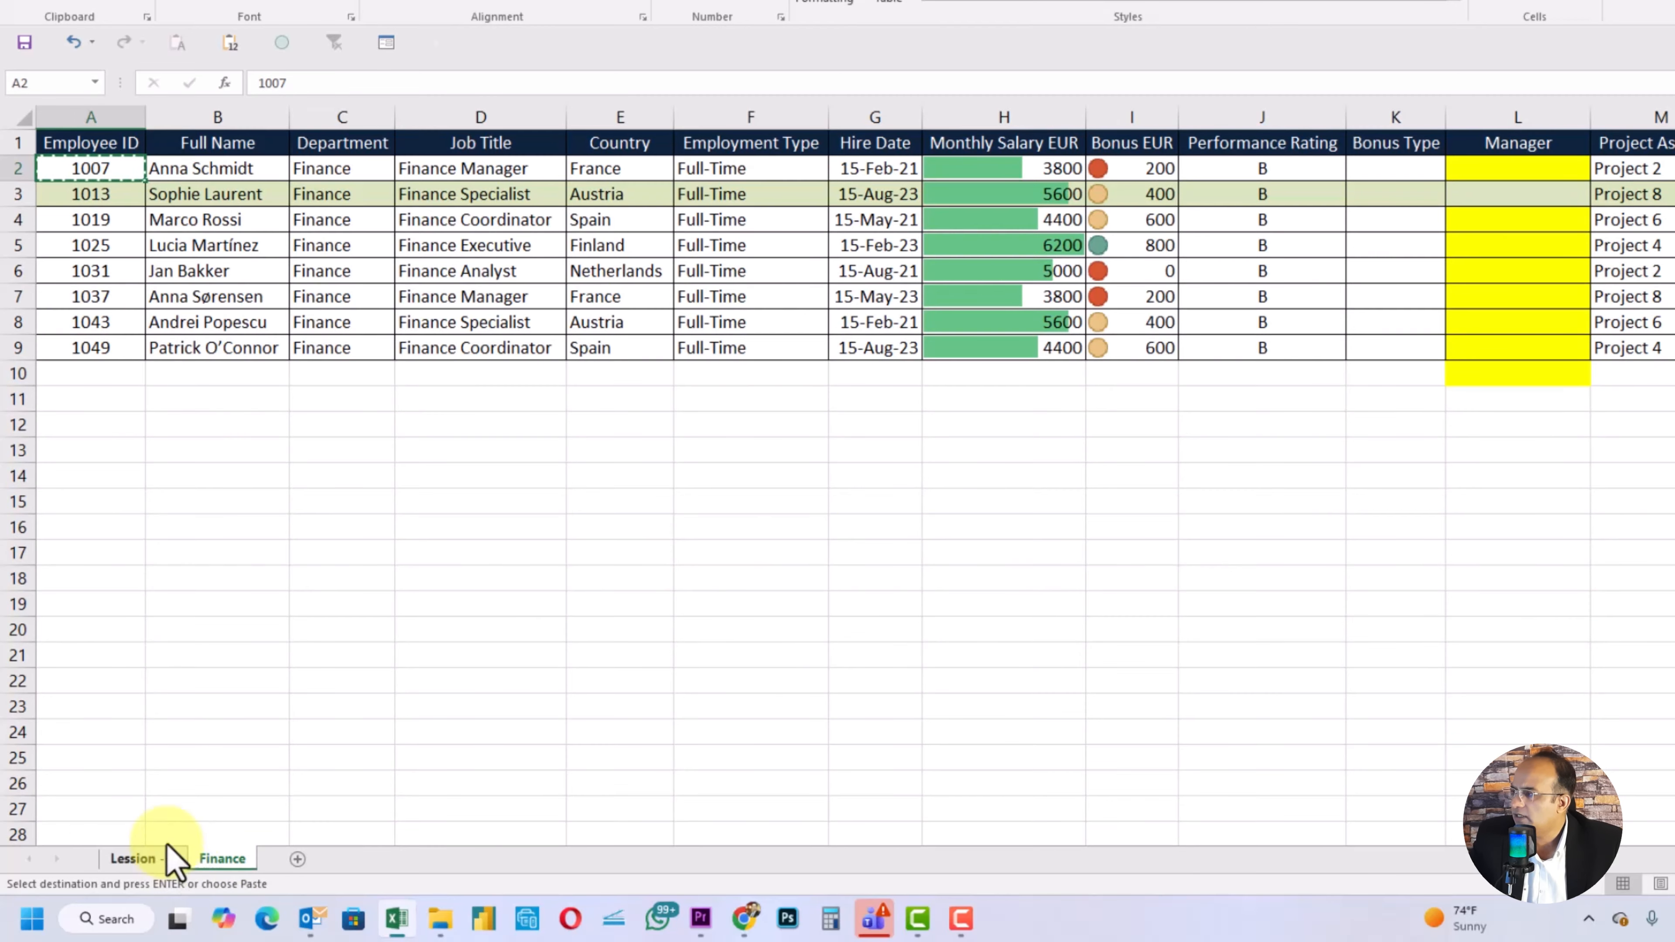
click(159, 859)
click(243, 860)
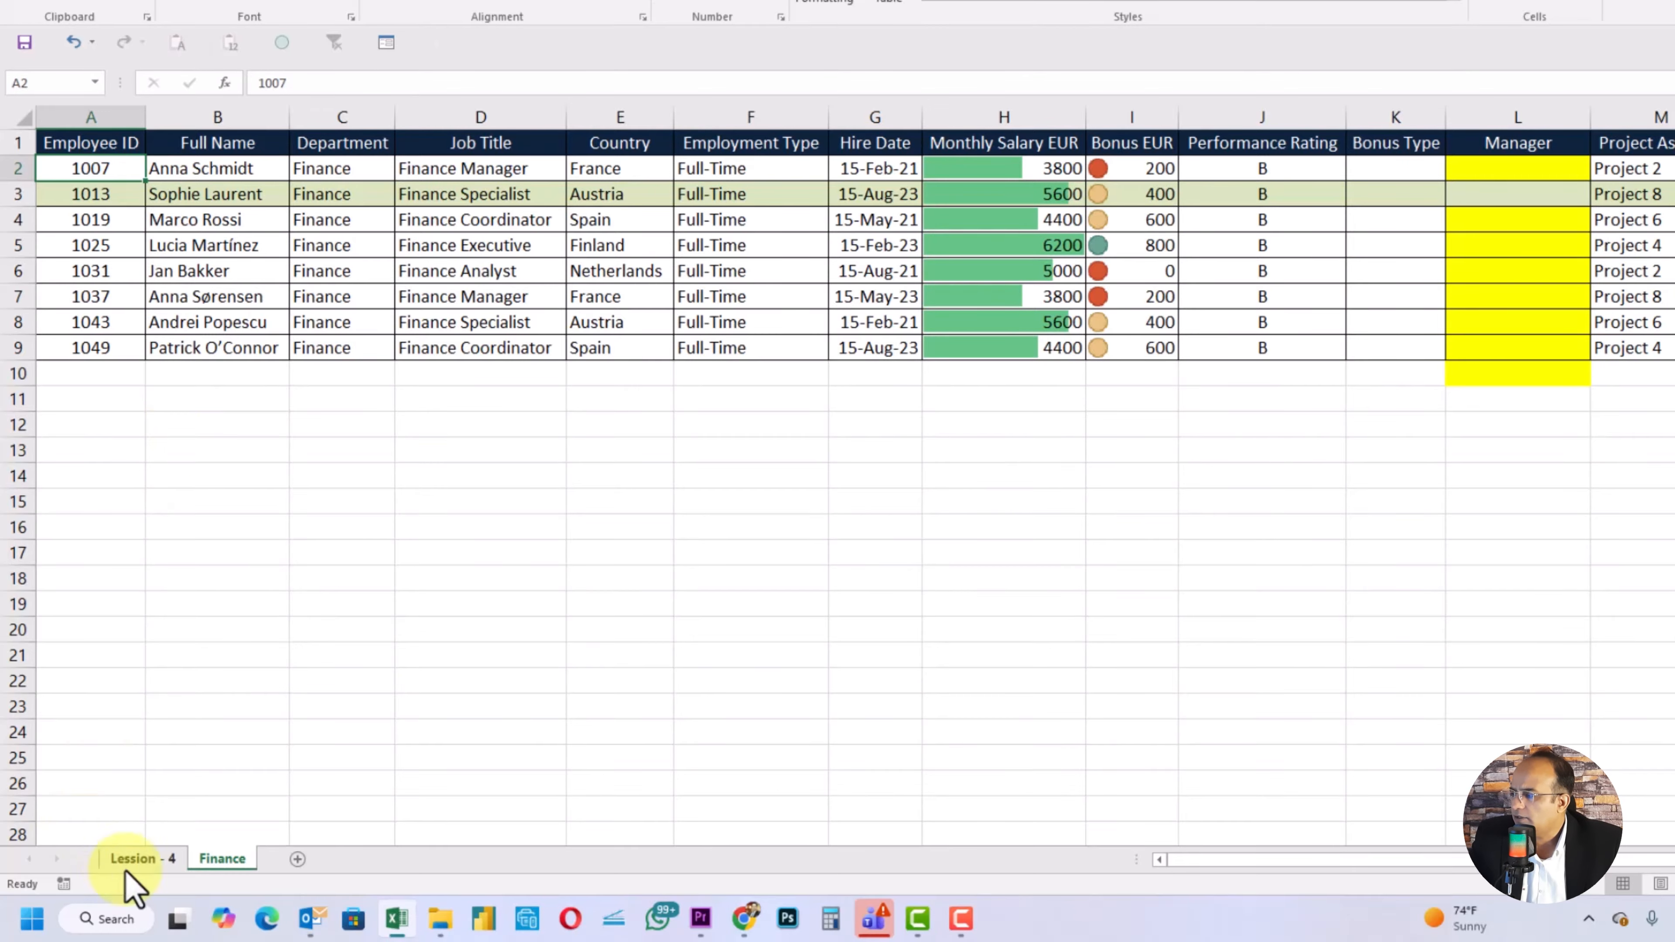
click(141, 859)
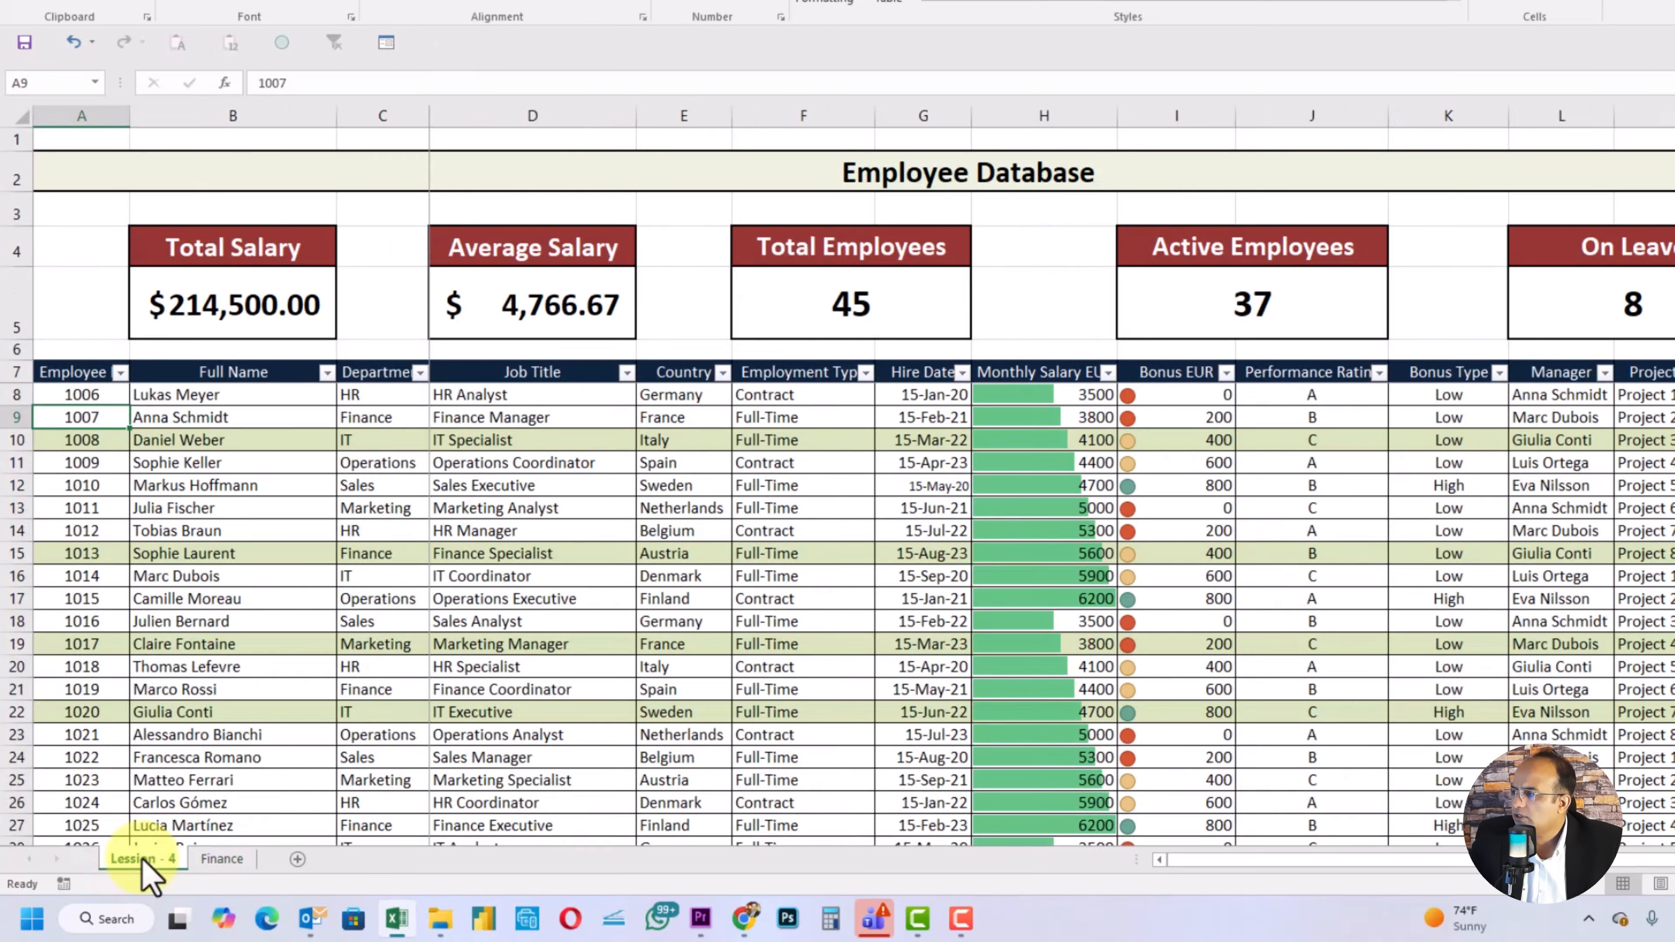
click(224, 860)
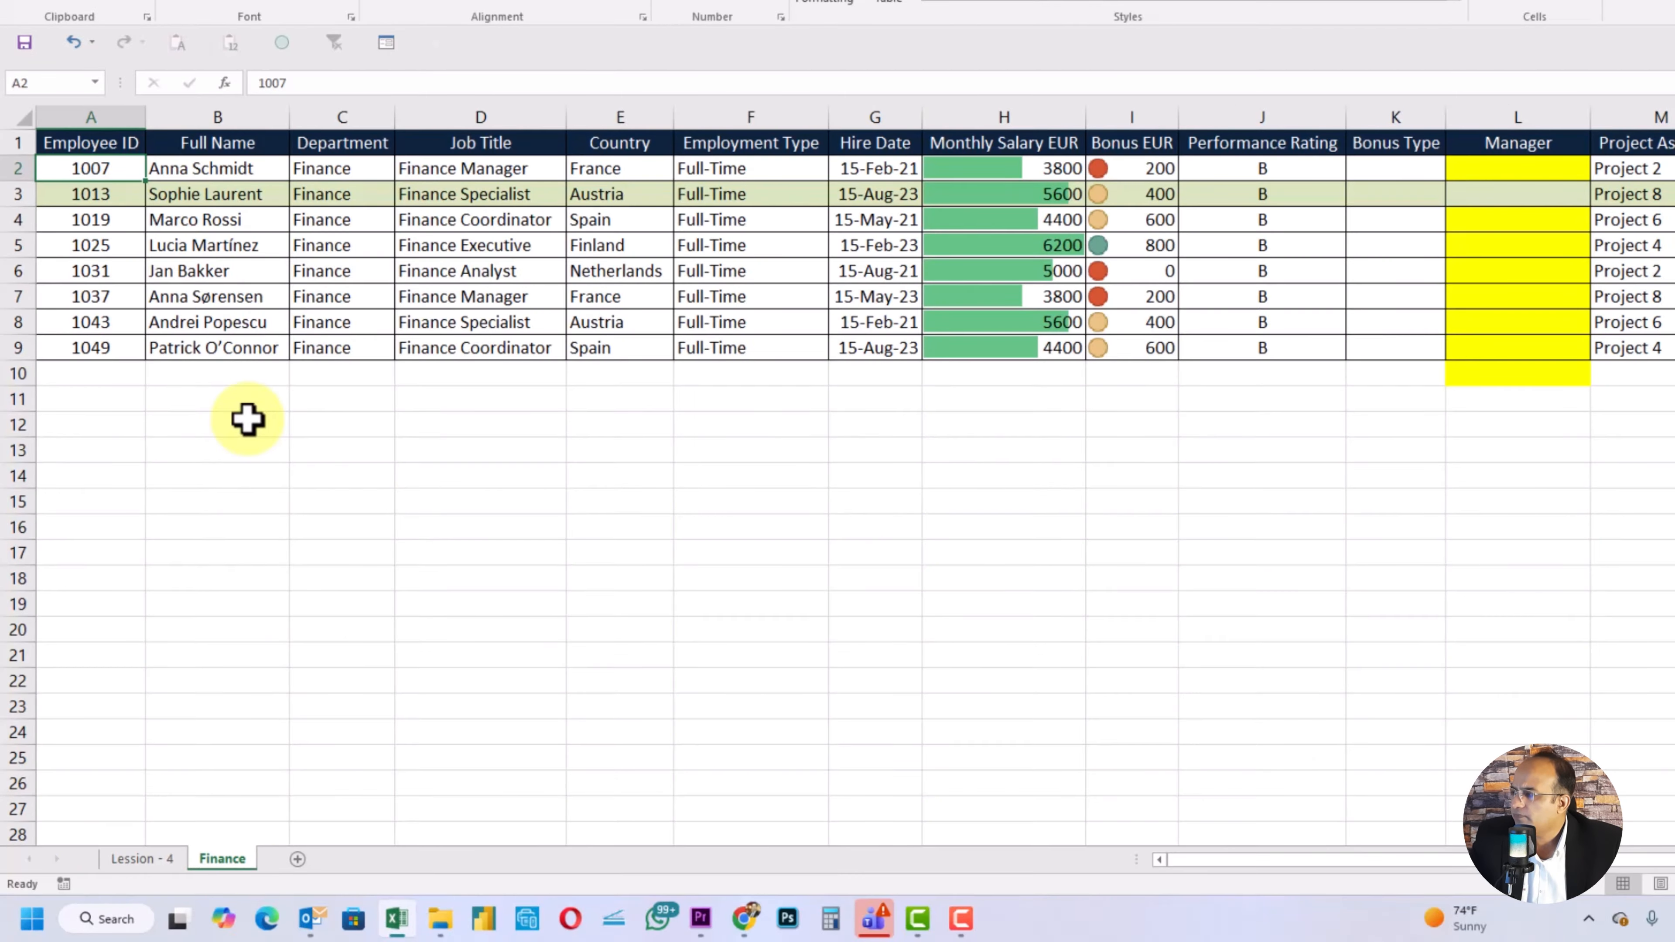
click(247, 420)
click(98, 280)
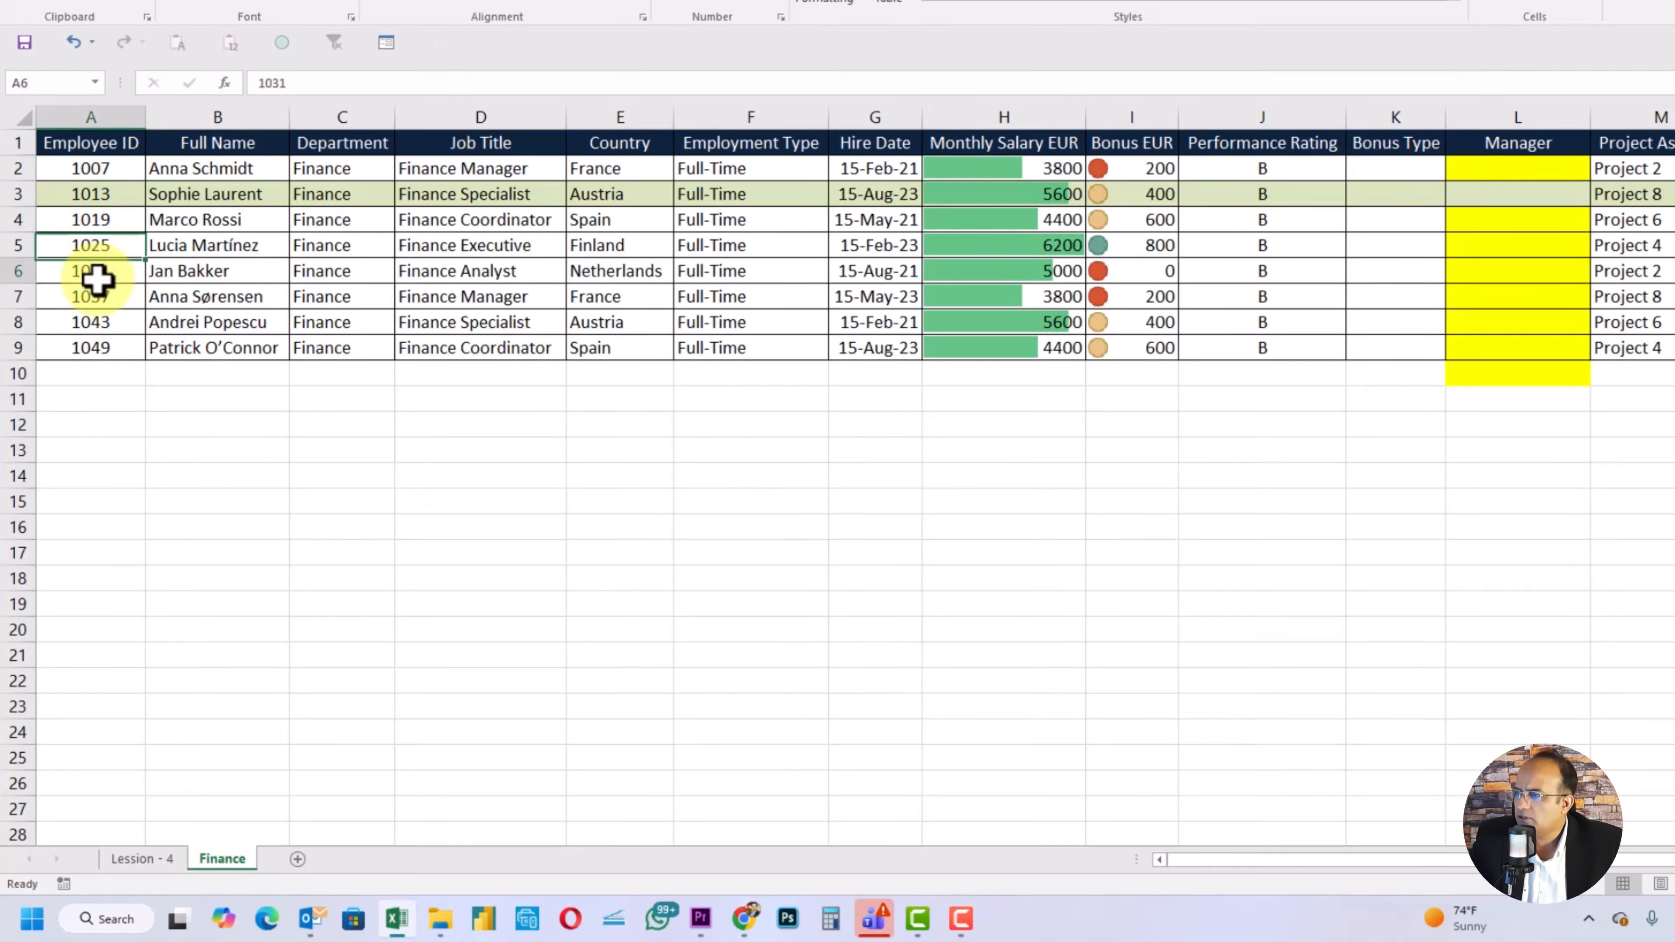
click(94, 345)
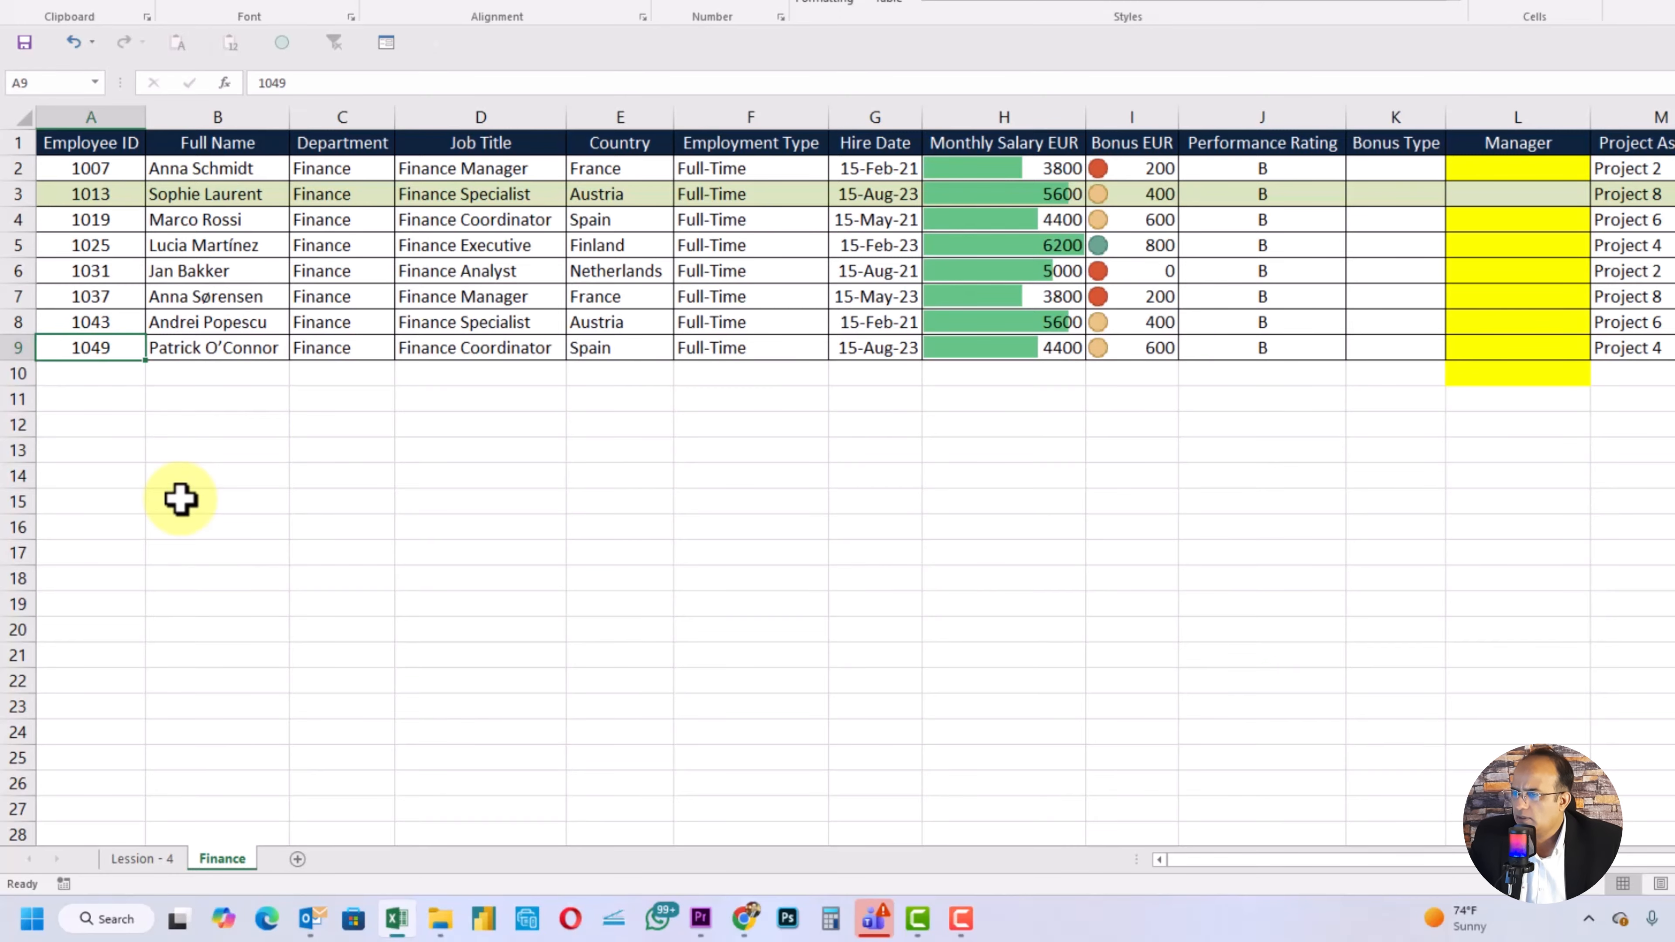
click(1492, 170)
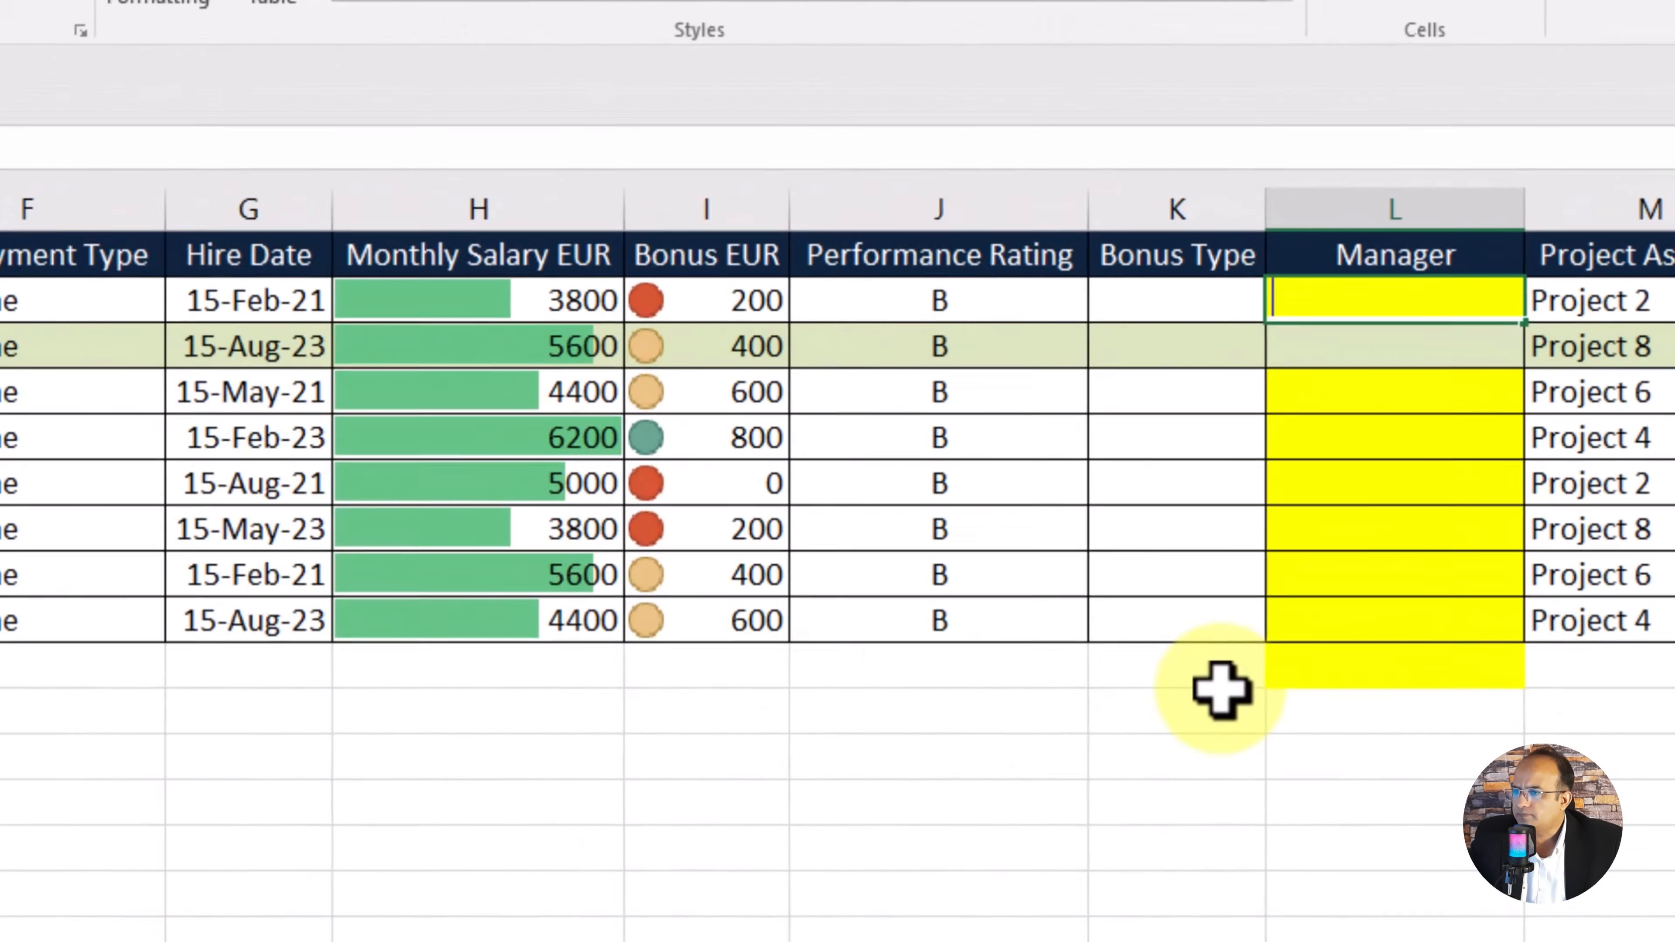
text(=v)
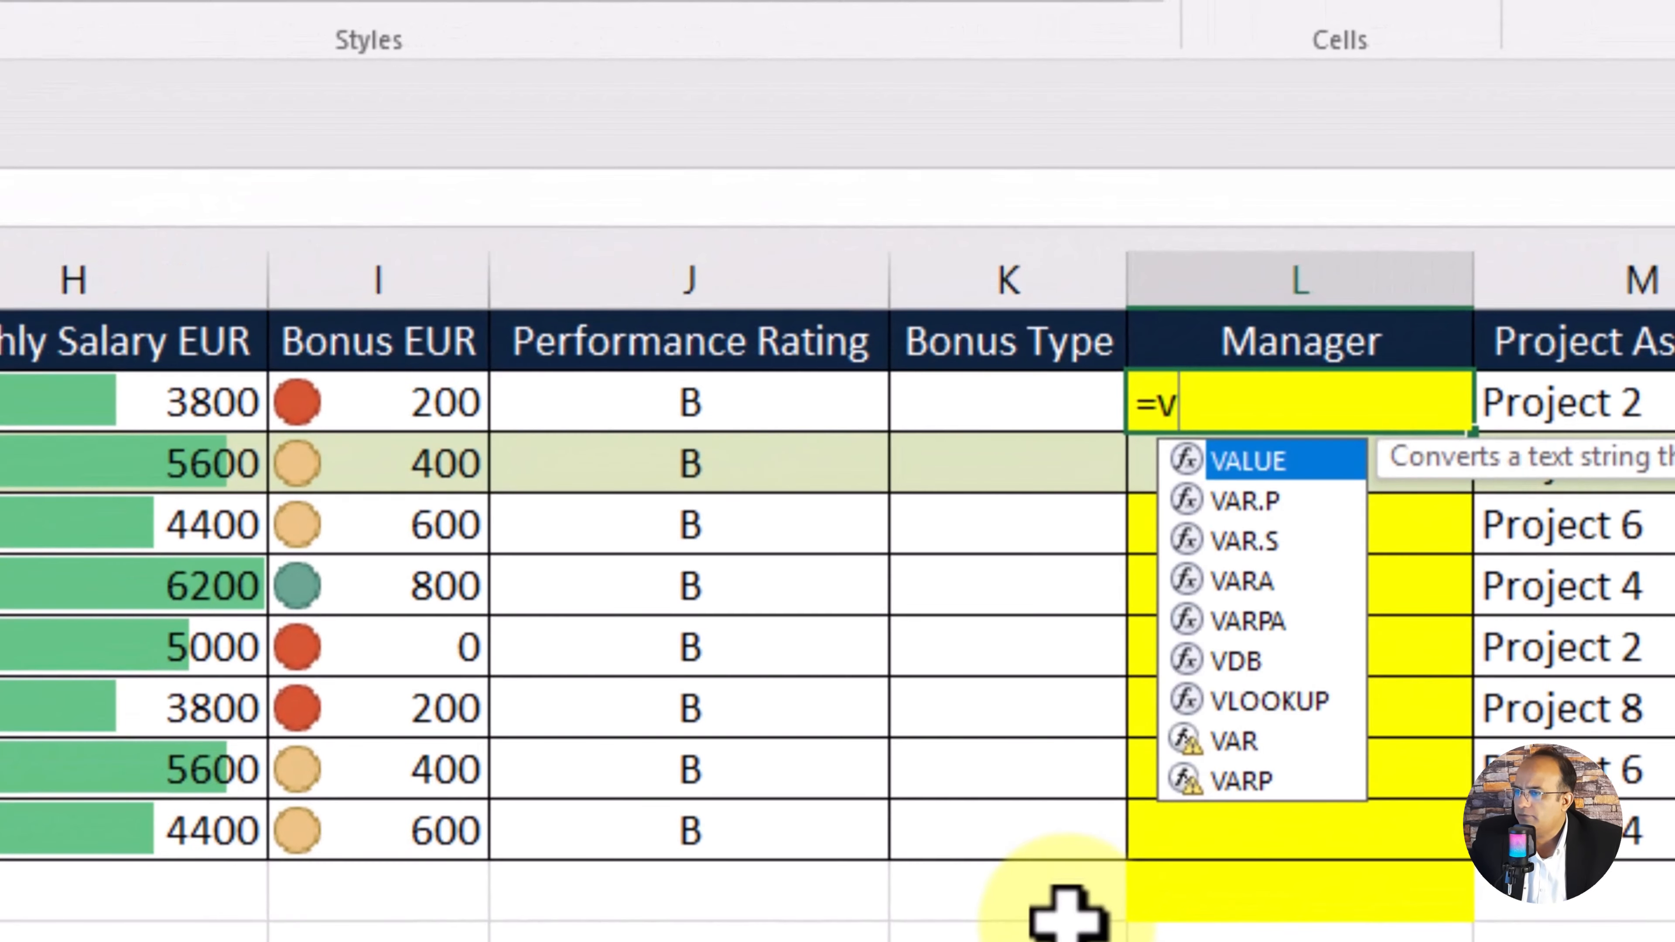
double_click(1257, 703)
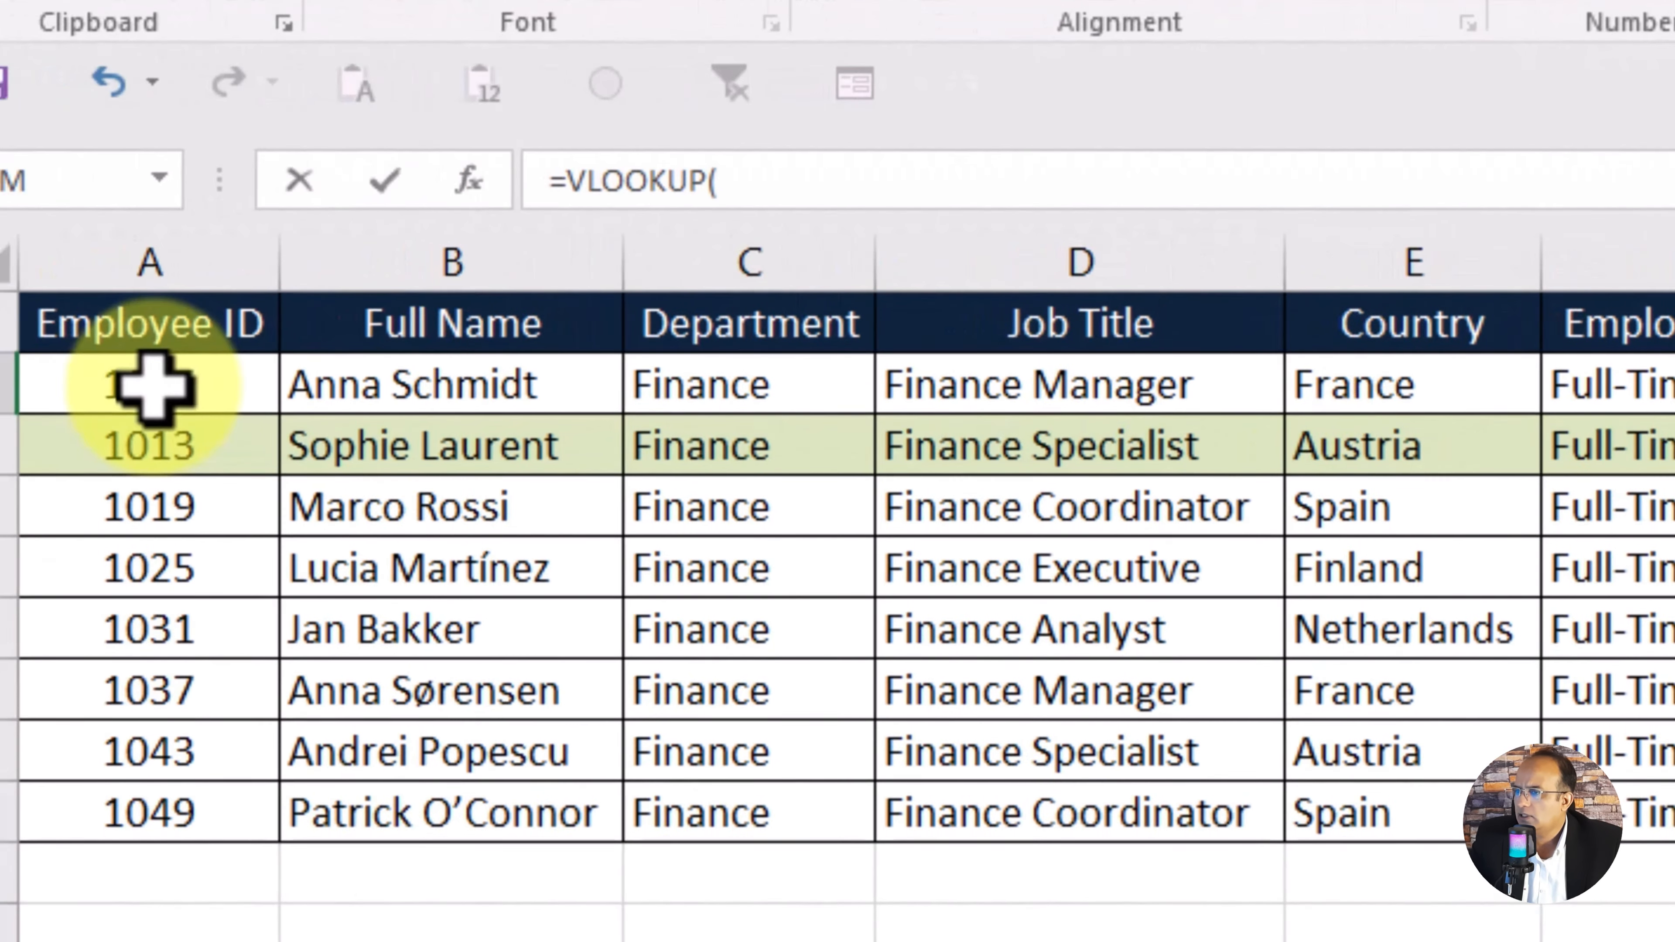
click(152, 384)
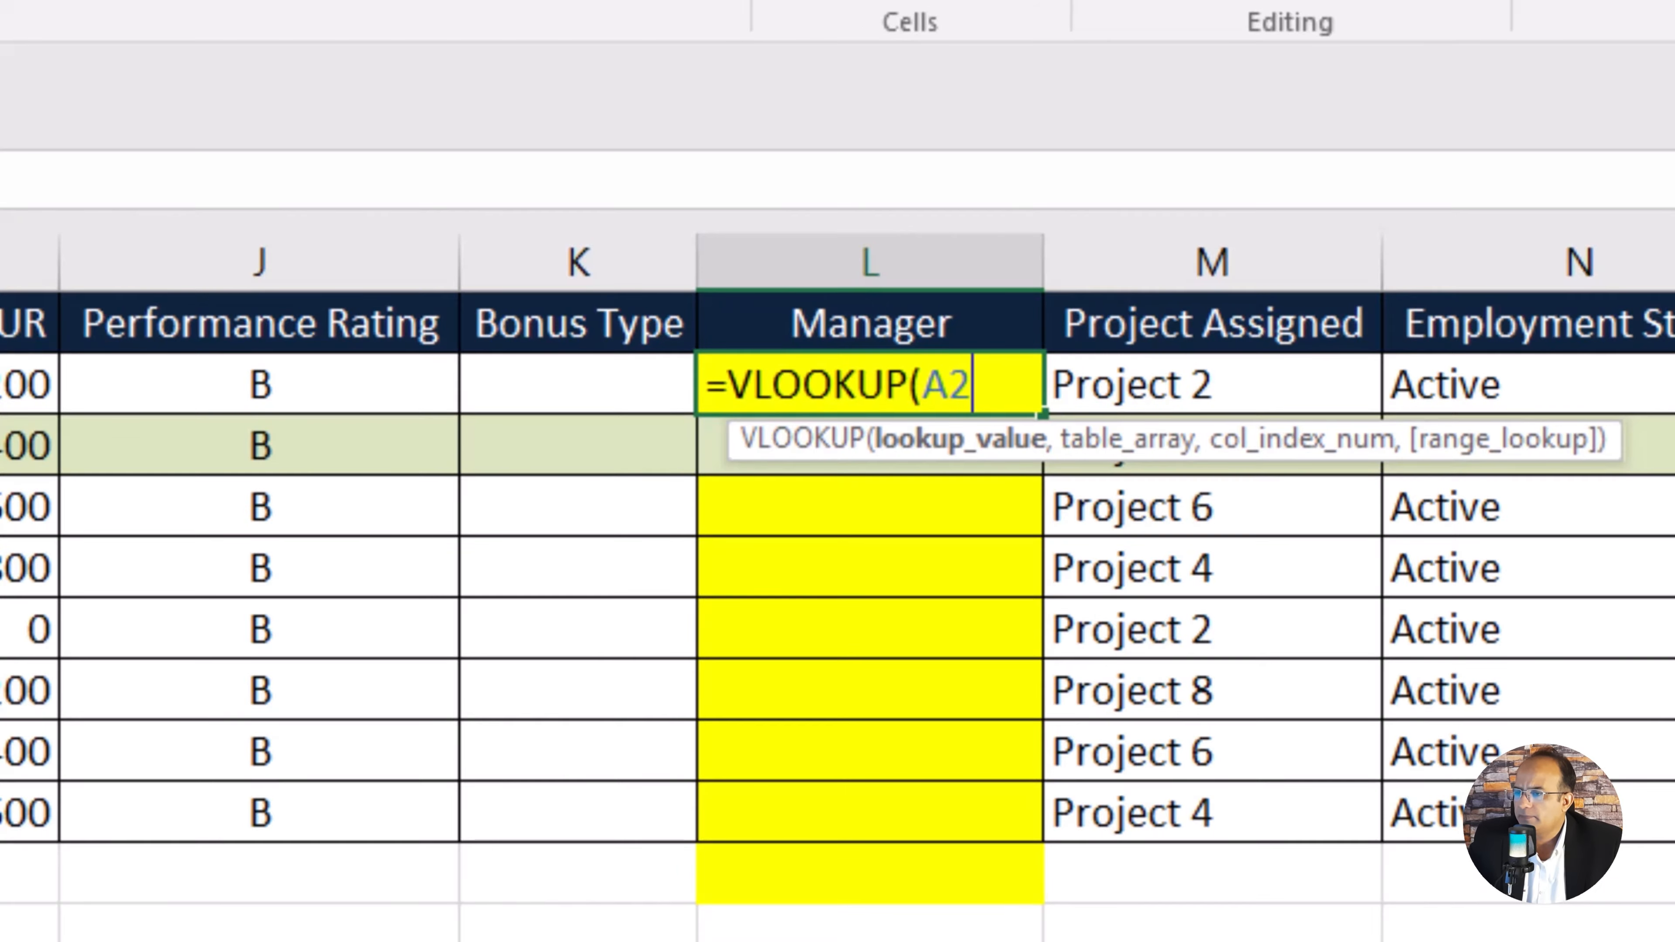
text(,)
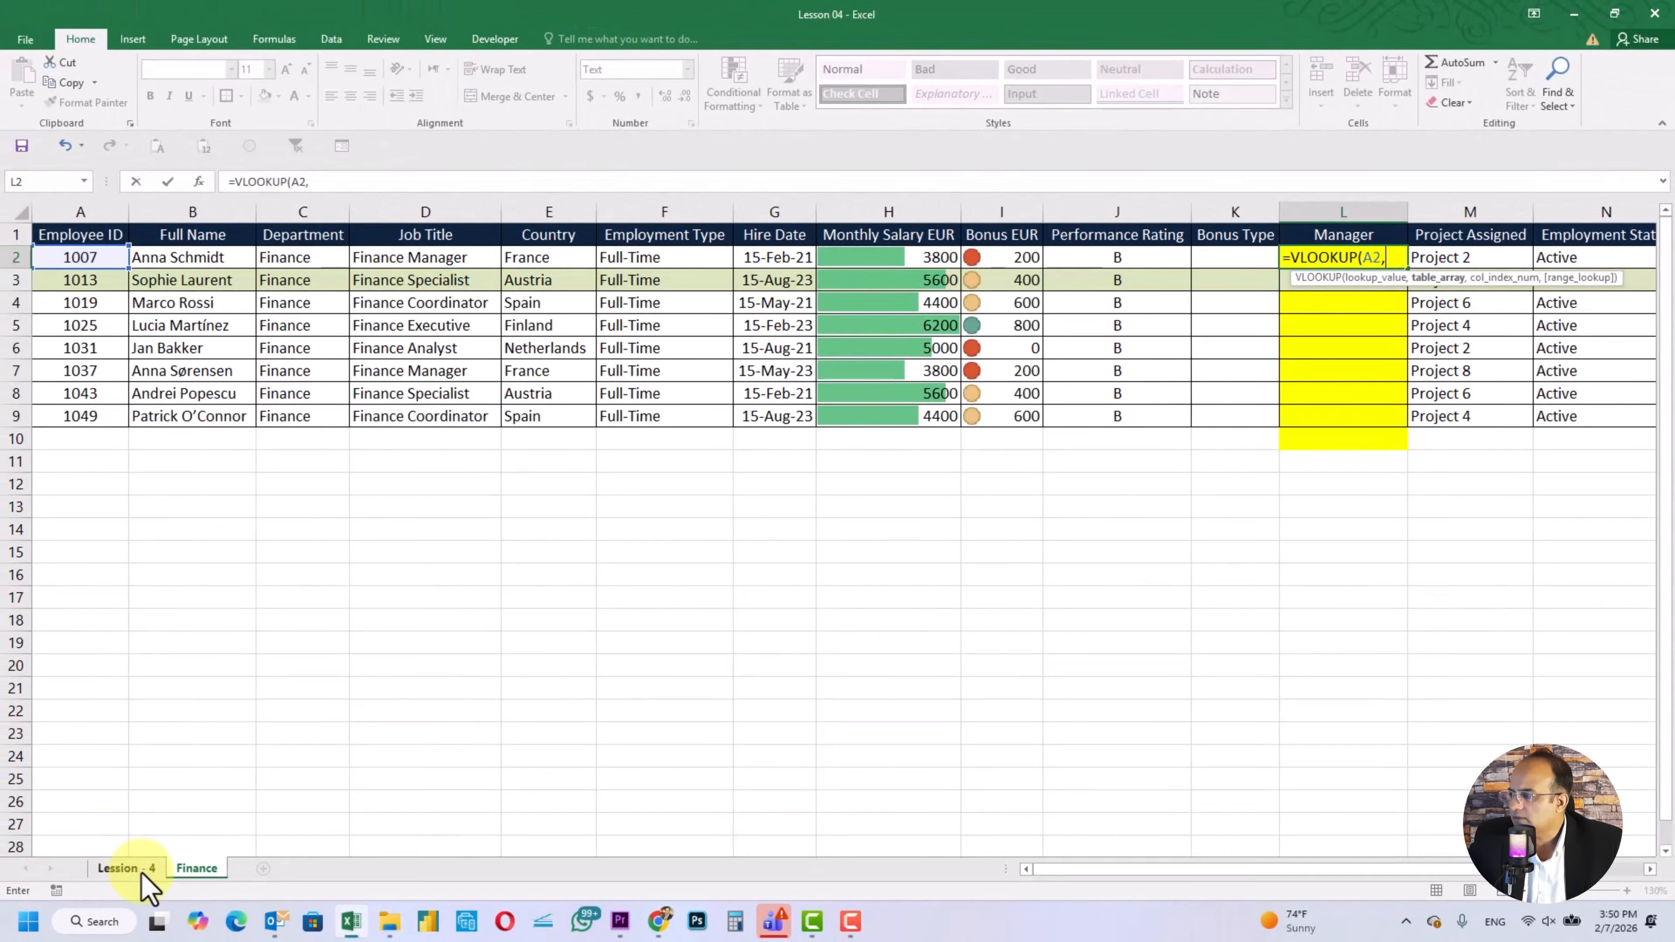
click(126, 869)
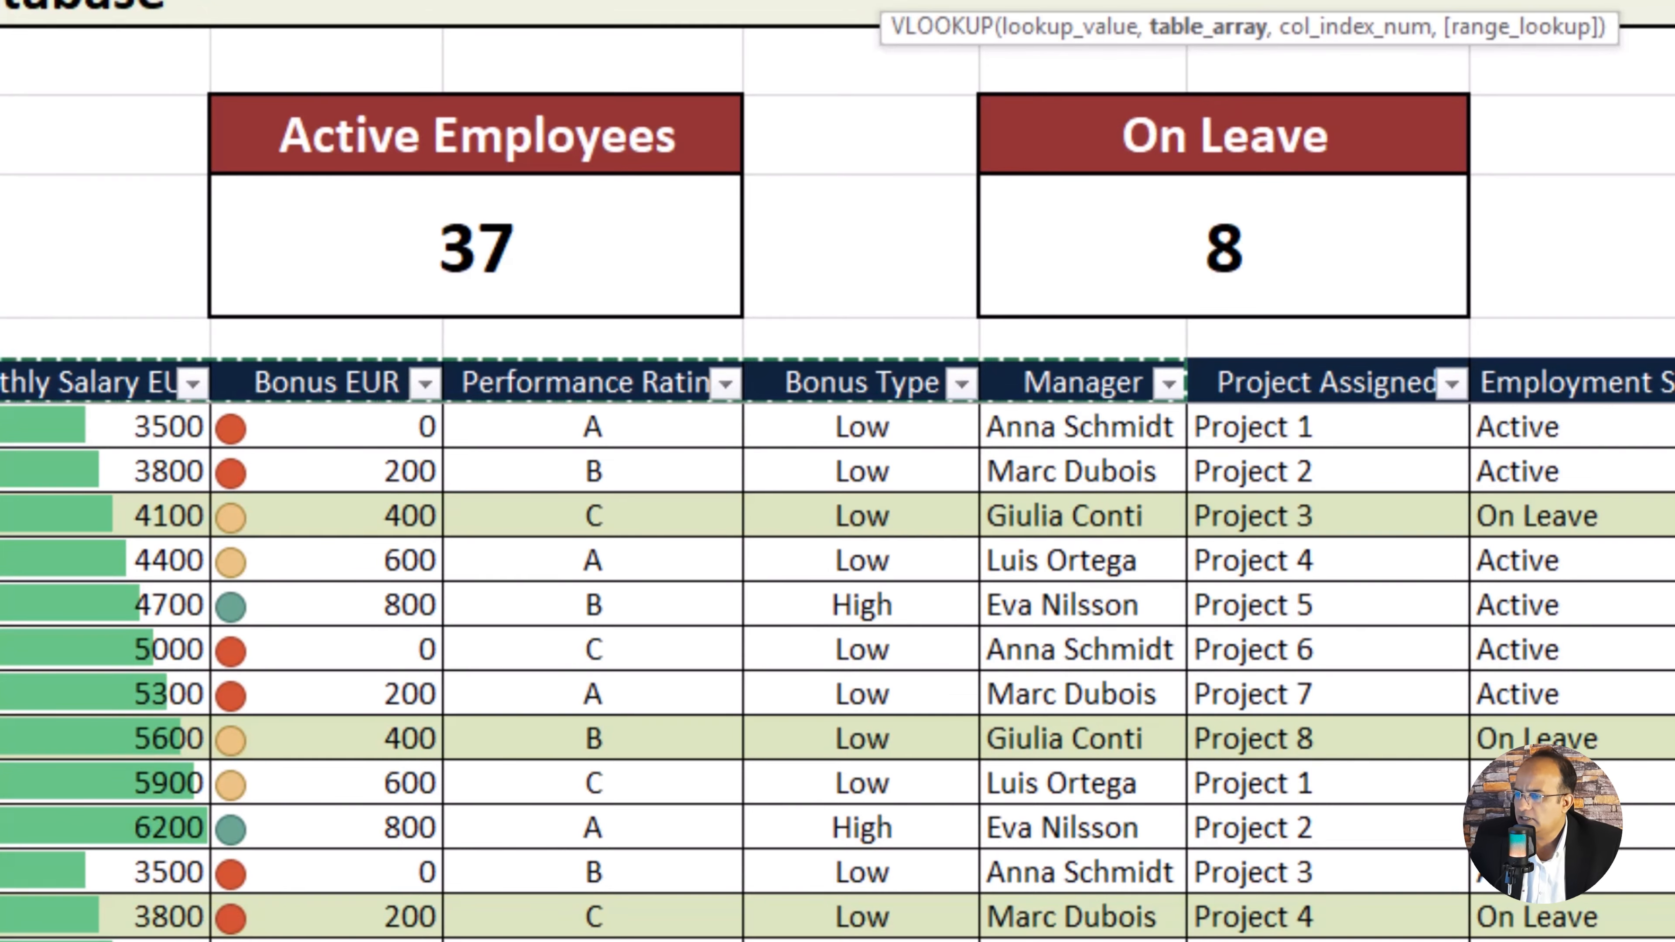
drag(1184, 396, 1184, 619)
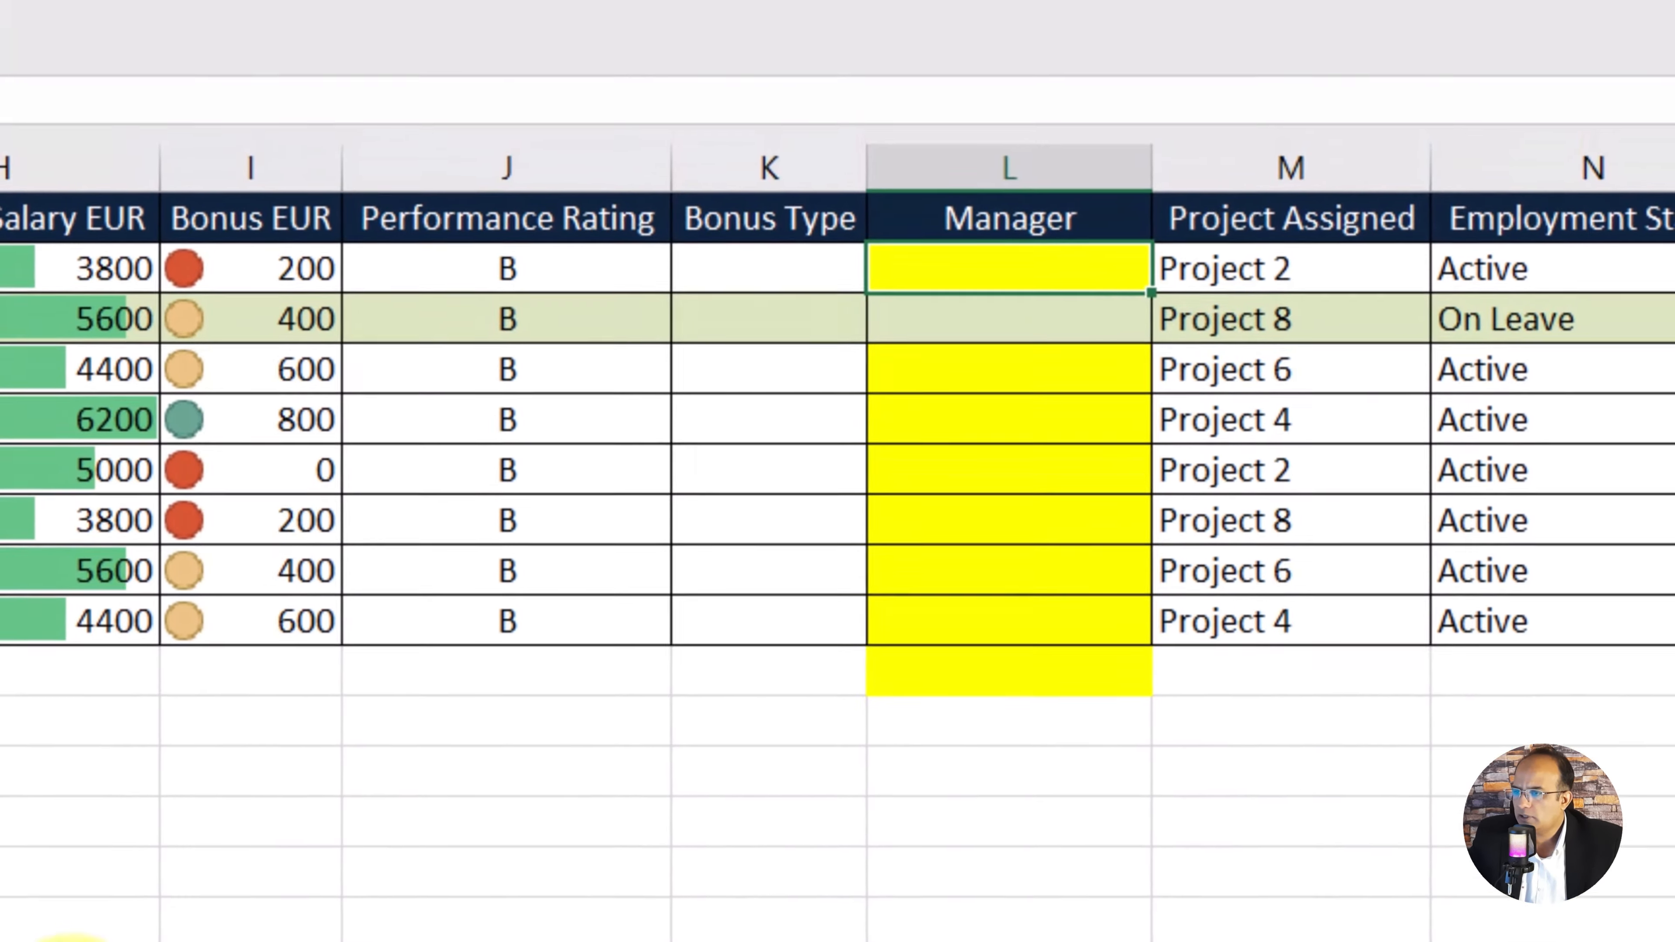
Step: Start a VLOOKUP formula in Manager cell L2 of the Finance sheet with A2 as the lookup value
text(=V)
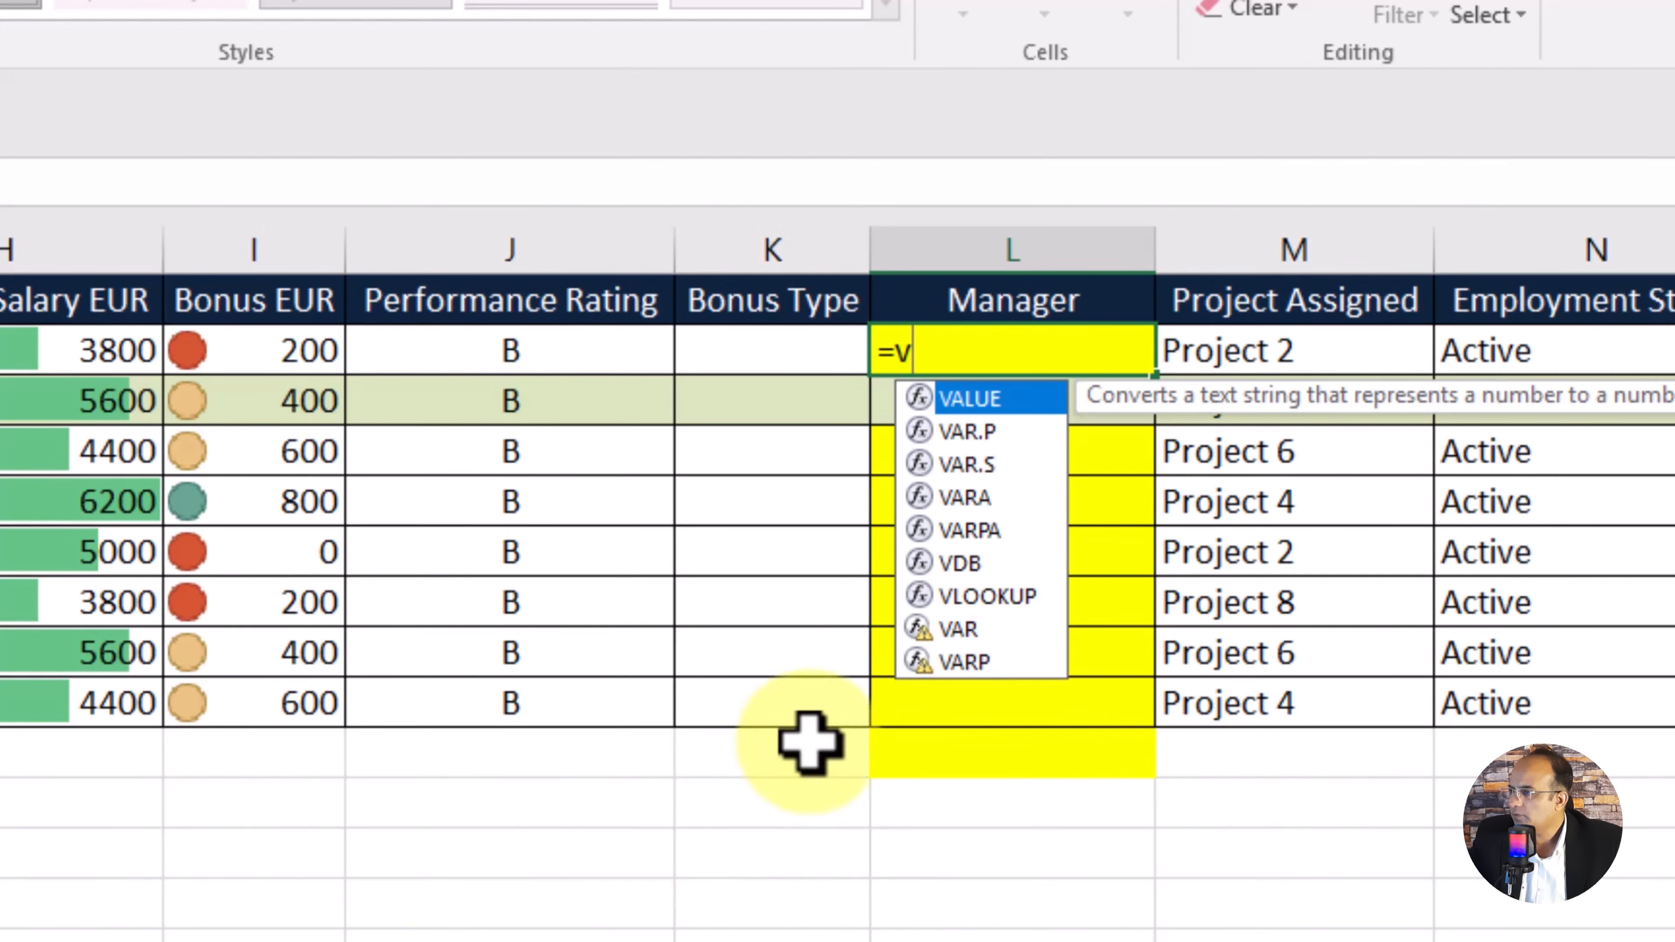
double_click(996, 596)
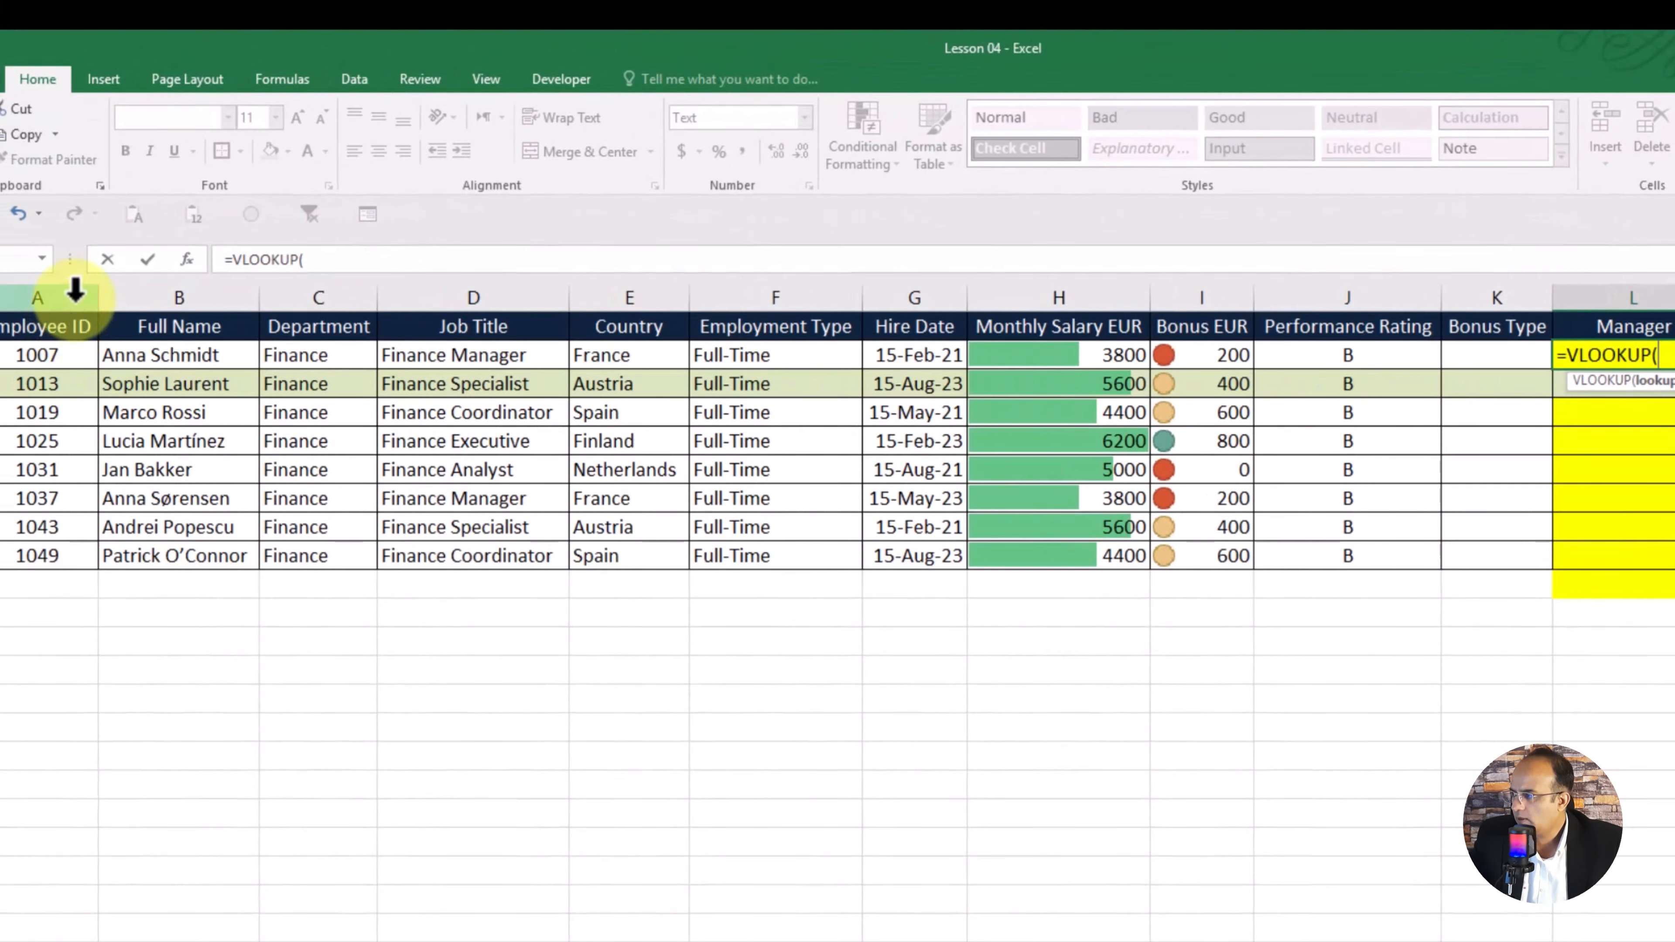
text(,)
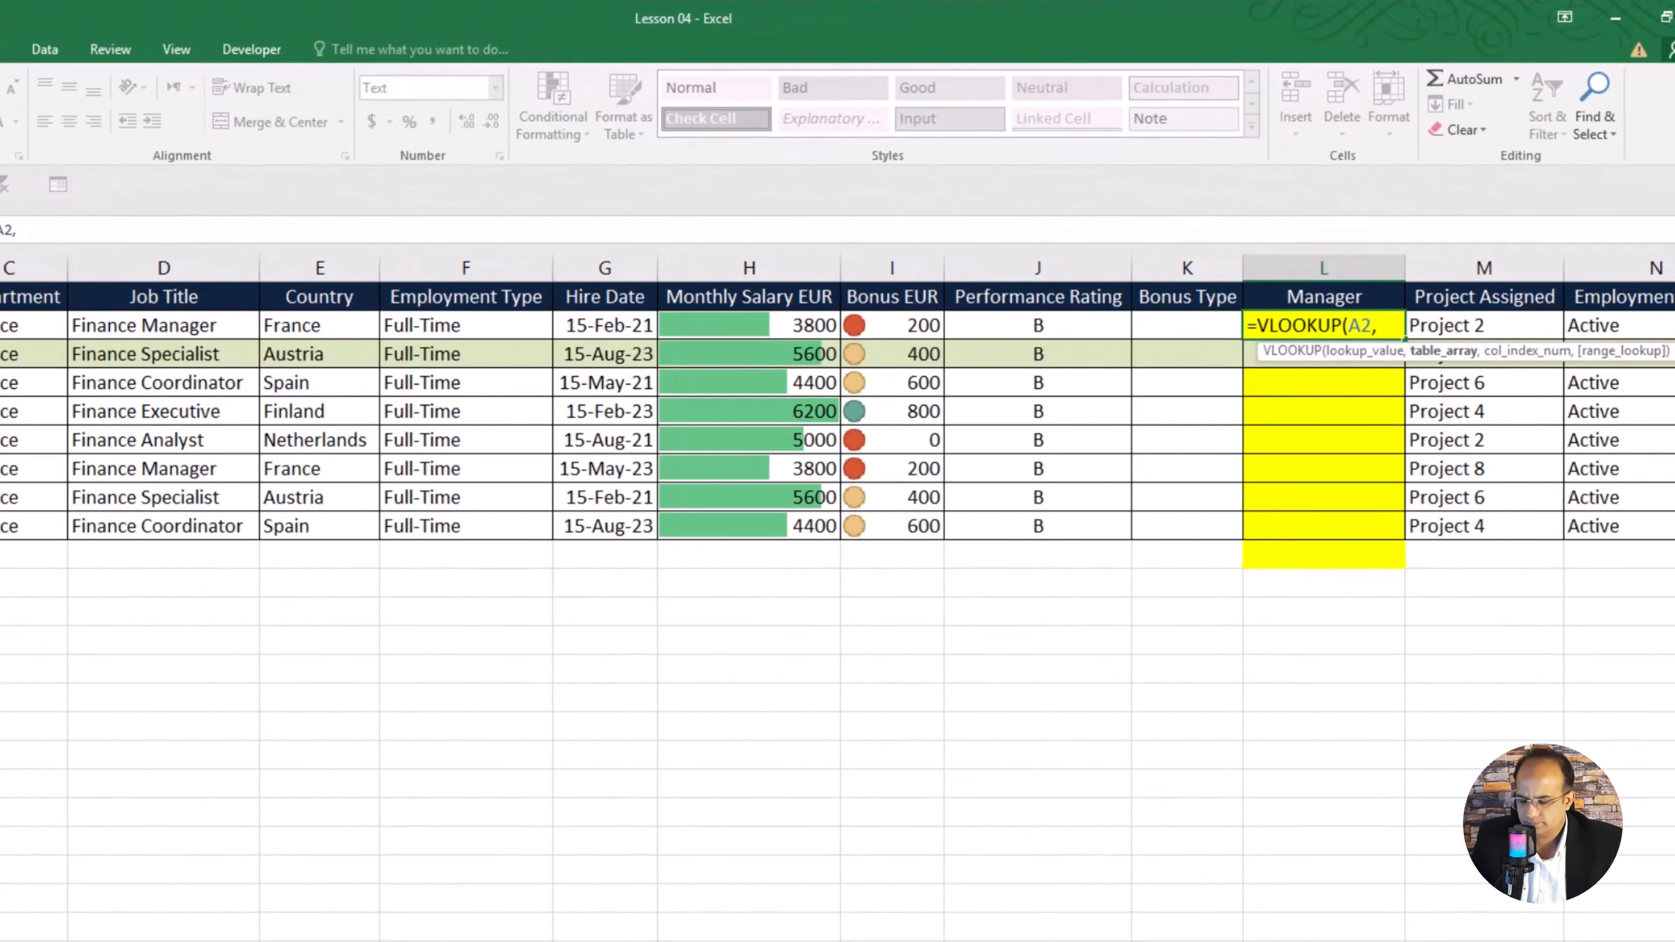
Step: Set the VLOOKUP table array to the range A7:L52 on the Lession - 4 sheet, from Employee ID through Manager
key(ctrl+Page_Up)
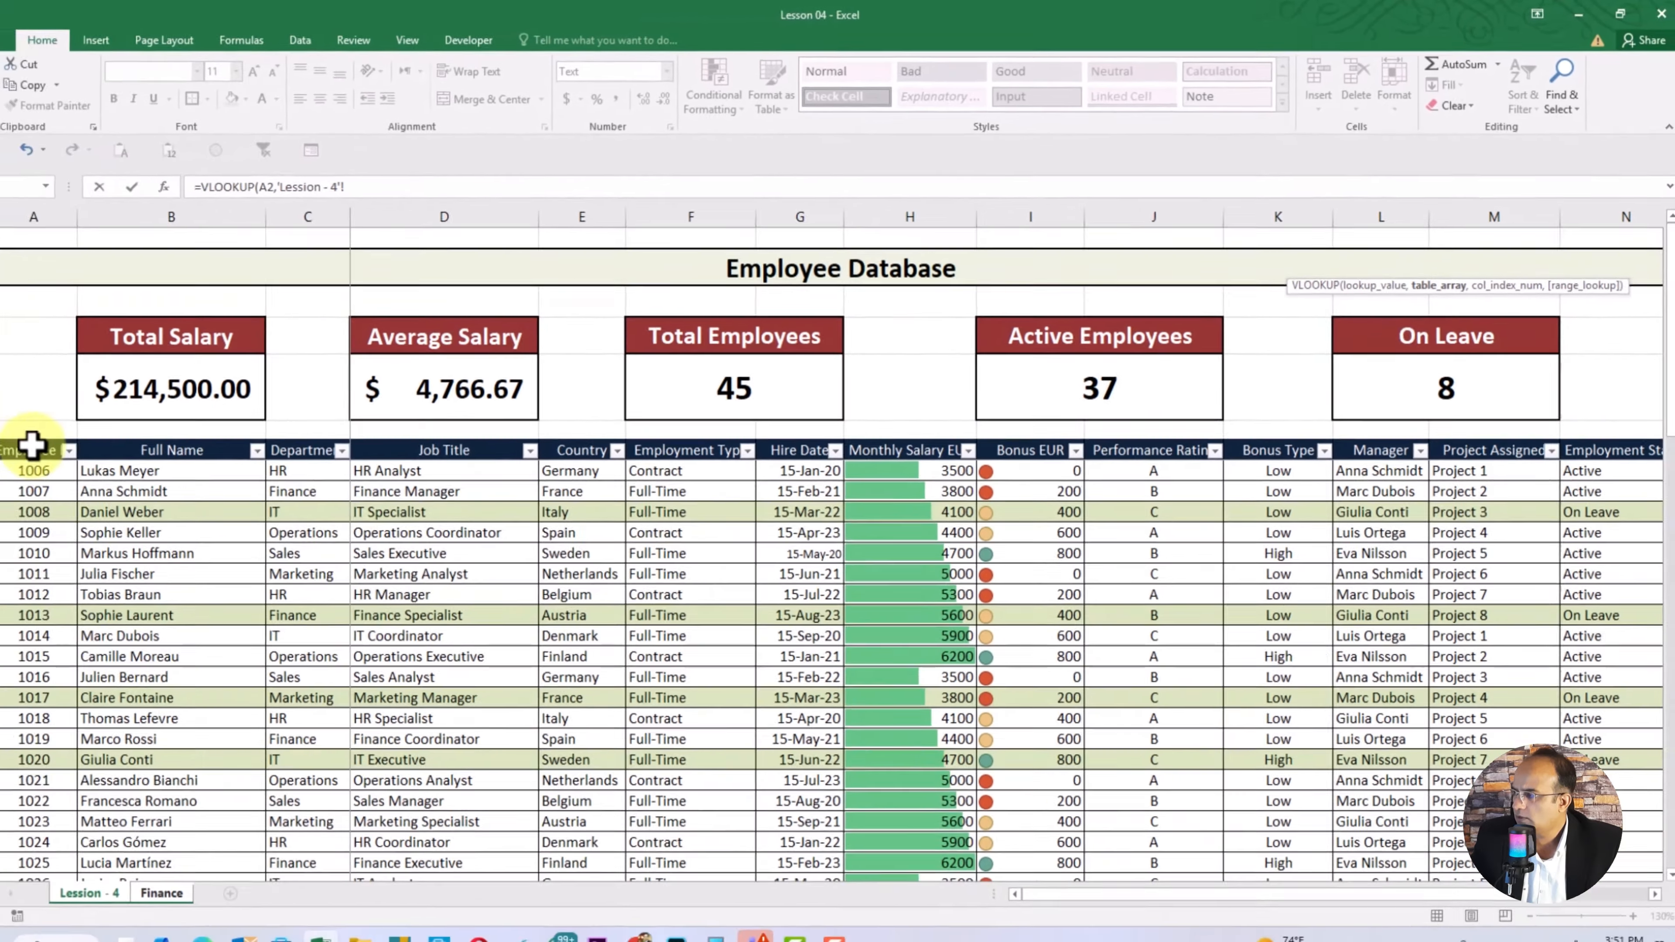
click(36, 443)
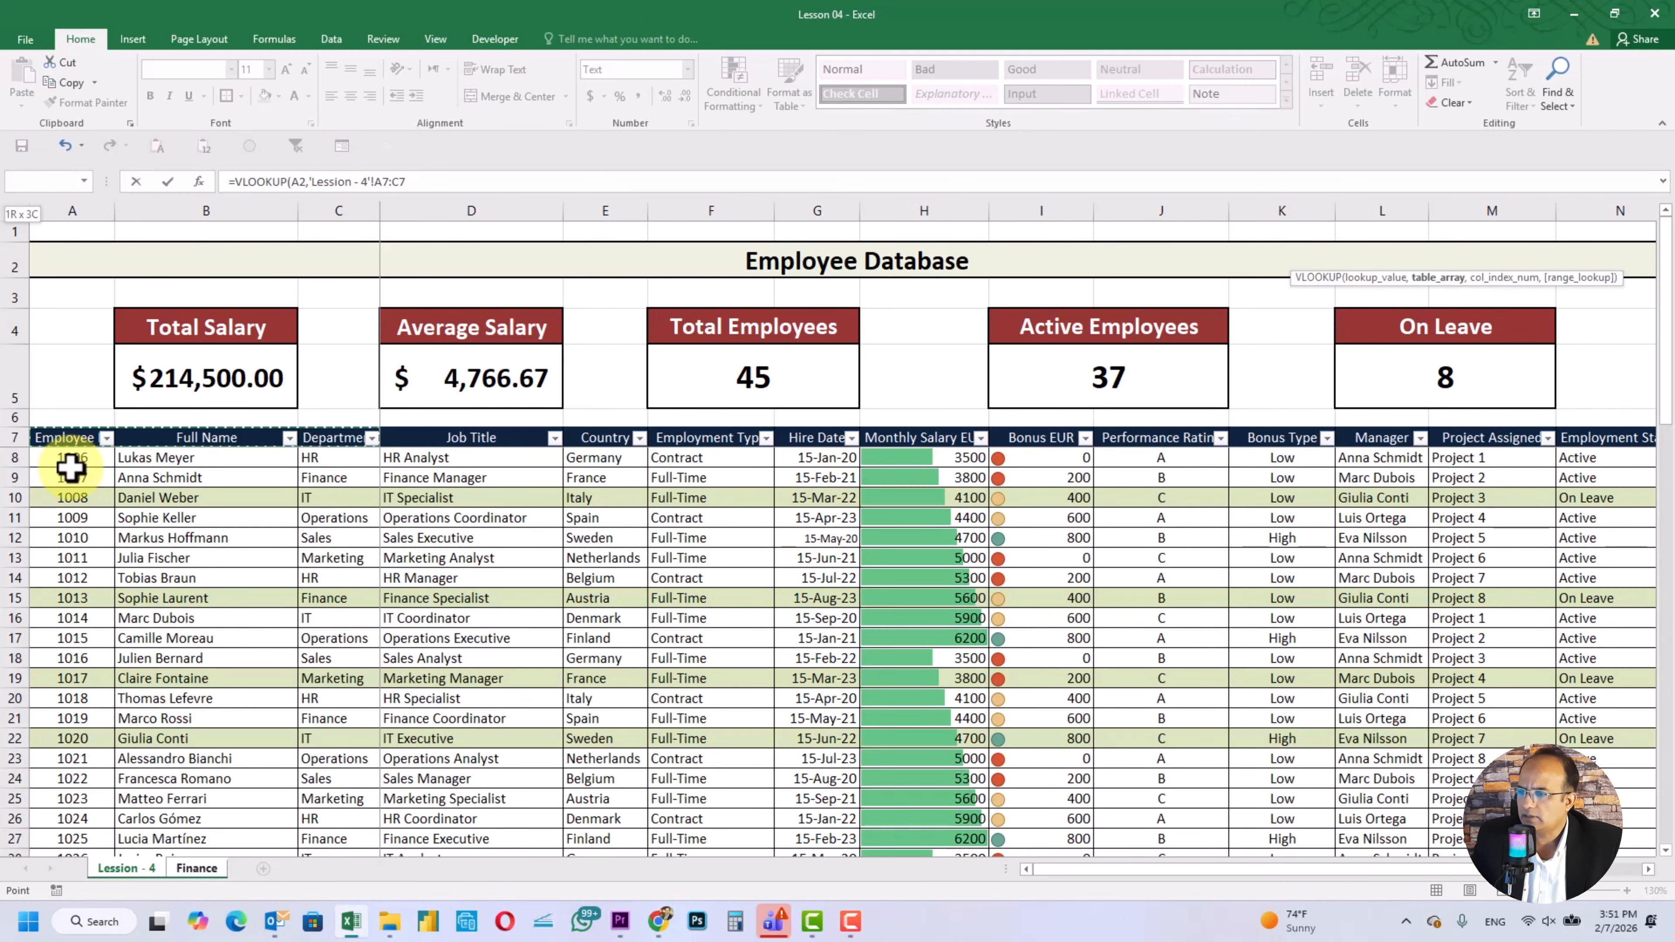
key(shift+Right)
key(shift+Right)
key(shift+Right)
key(shift+Right)
key(shift+Right)
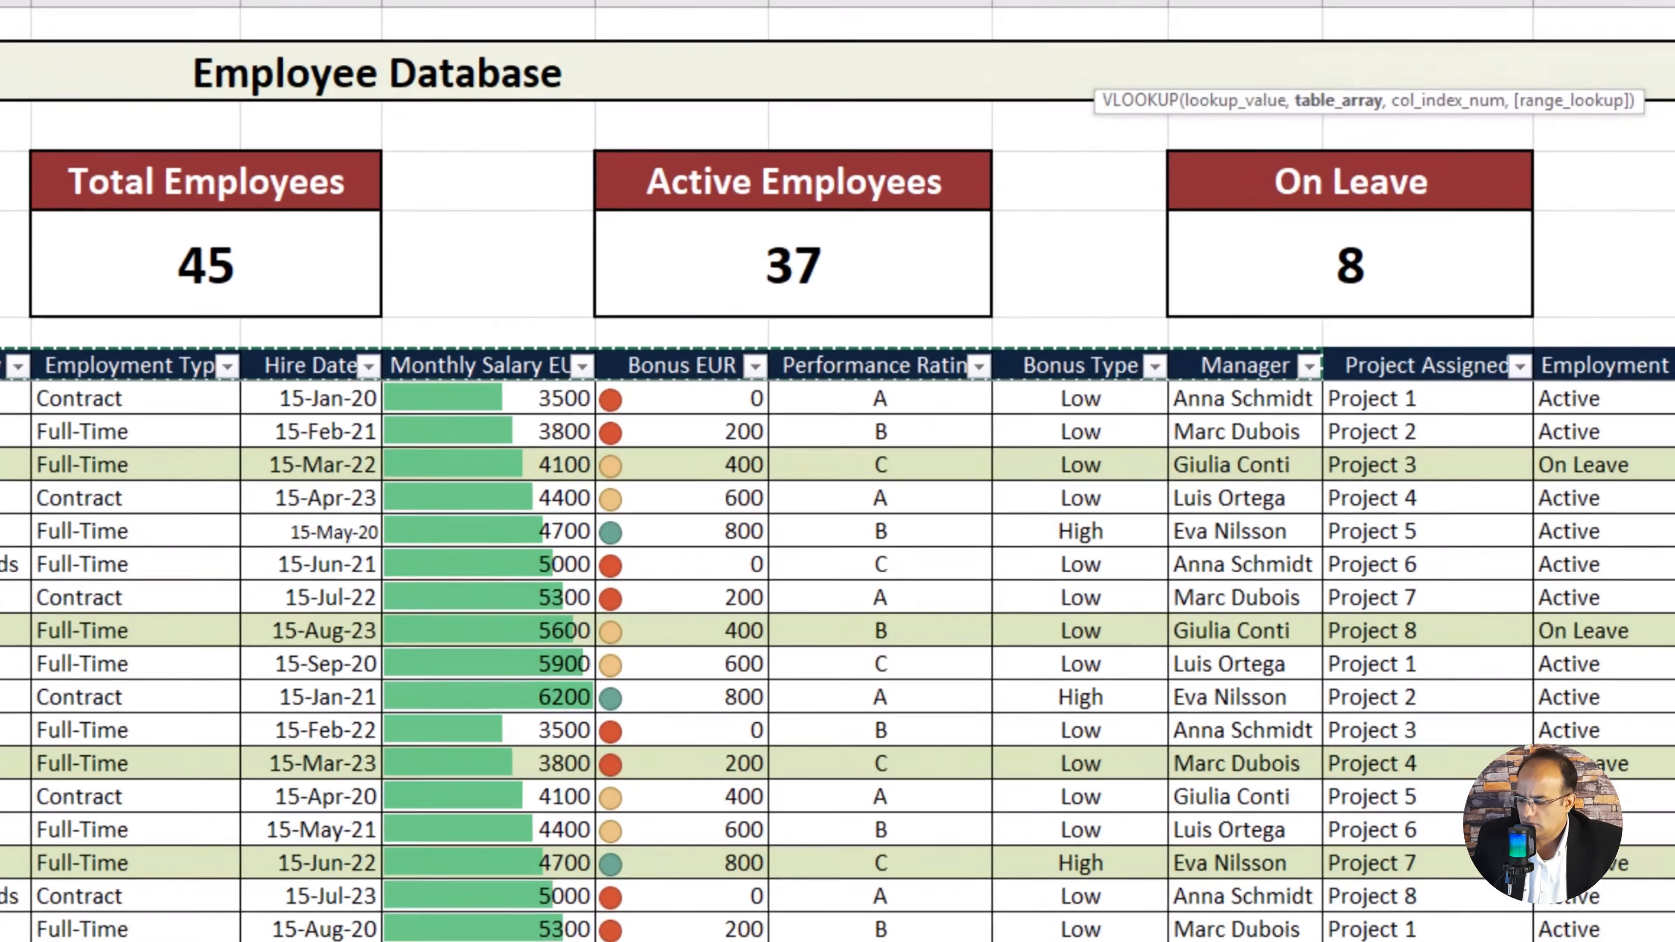
key(shift+Down)
key(shift+Down)
key(shift+Down)
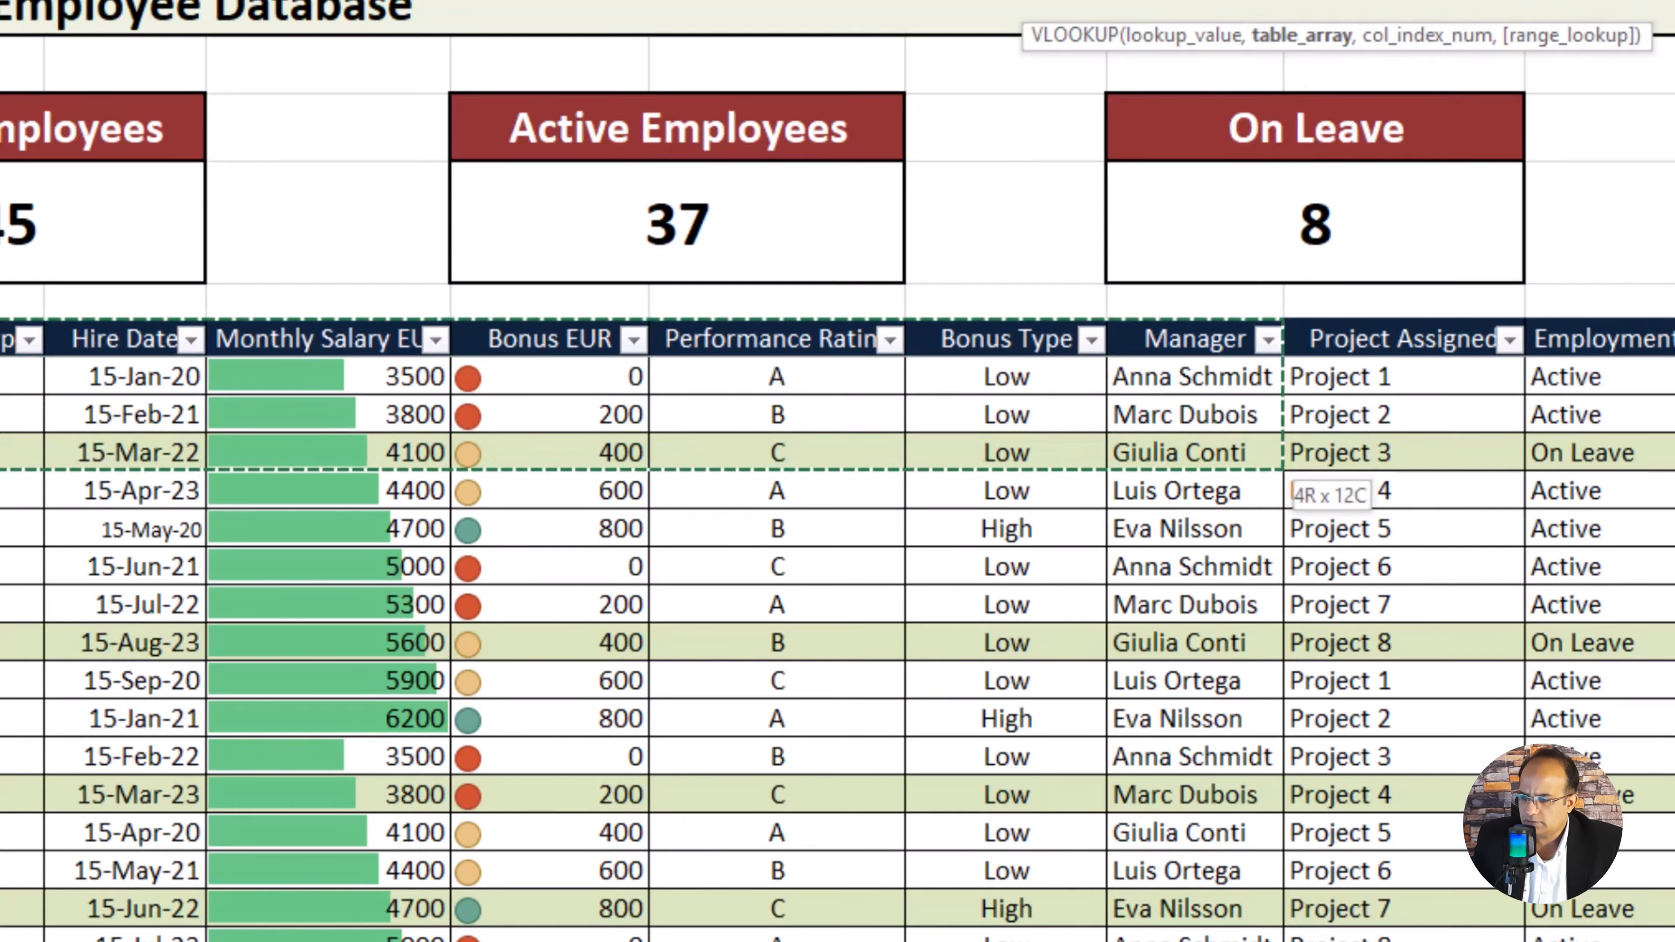
key(shift+Down)
key(shift+Down)
key(shift+Down)
key(shift+Down)
key(shift+Down)
key(shift+Down)
key(shift+Down)
key(shift+Down)
key(shift+Down)
key(shift+Down)
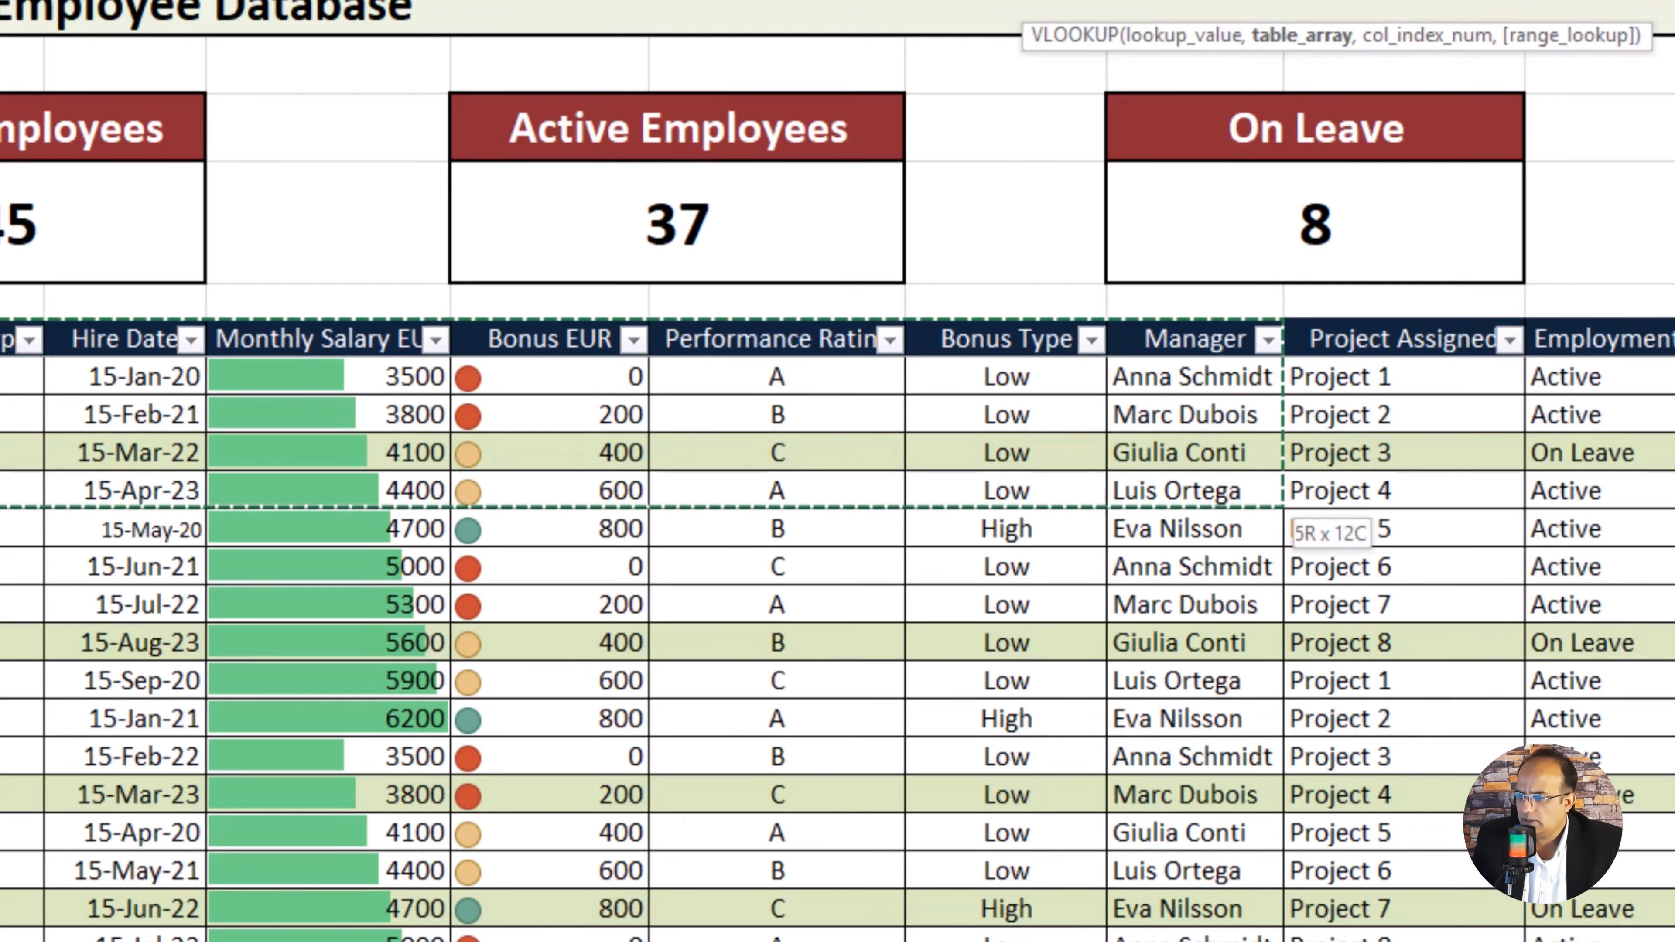
key(shift+Down)
key(shift+Down)
key(shift+Down)
key(shift+Down)
key(shift+Down)
key(shift+Down)
key(shift+Down)
key(shift+Down)
key(shift+Down)
key(shift+Down)
key(shift+Down)
key(shift+Down)
key(shift+Down)
key(shift+Down)
key(shift+Down)
key(shift+Down)
key(shift+Down)
key(shift+Down)
key(shift+Down)
key(shift+Down)
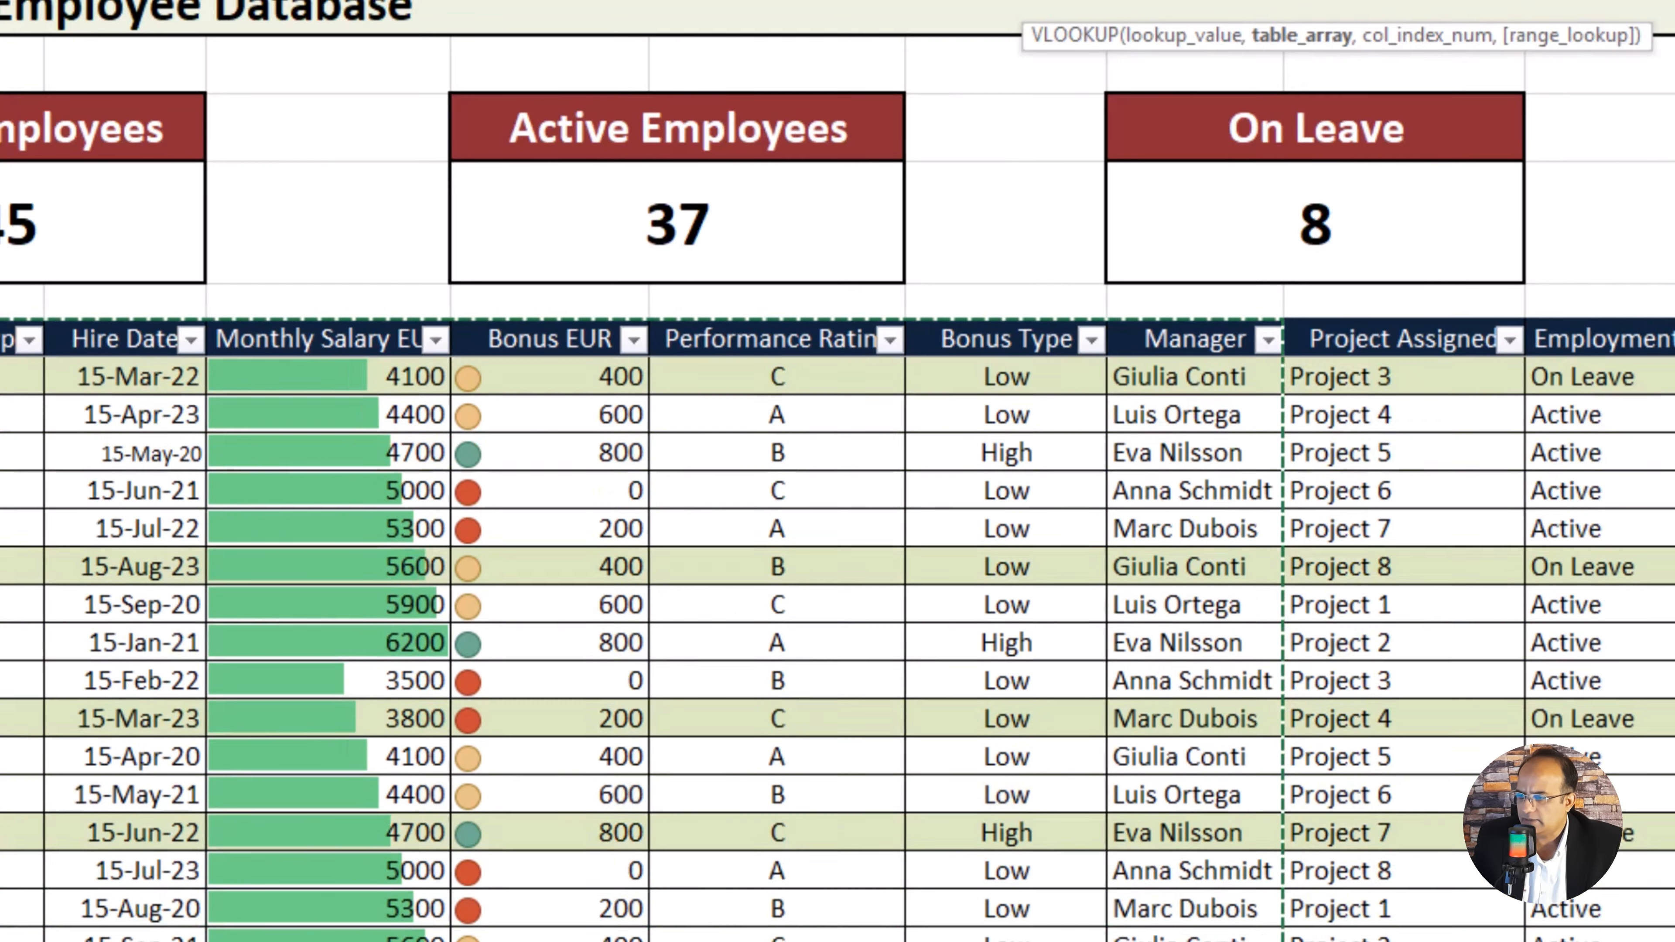
key(shift+Down)
key(shift+Down)
key(shift+Down)
key(shift+Down)
key(shift+Down)
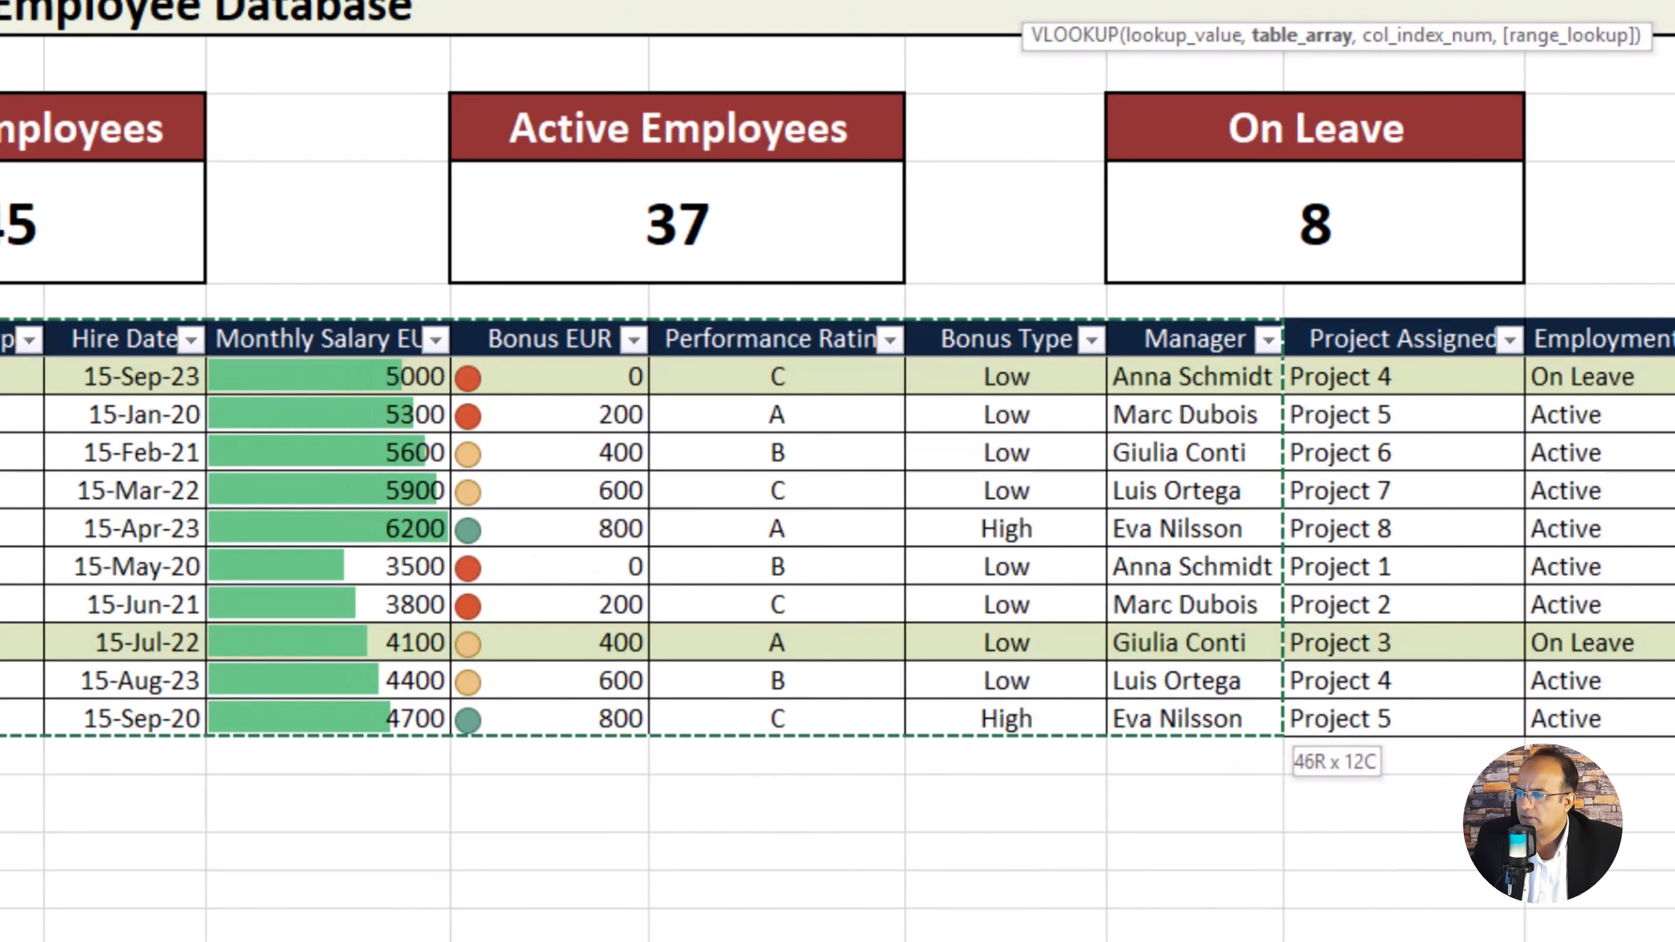
scroll(36, 726, up, 12)
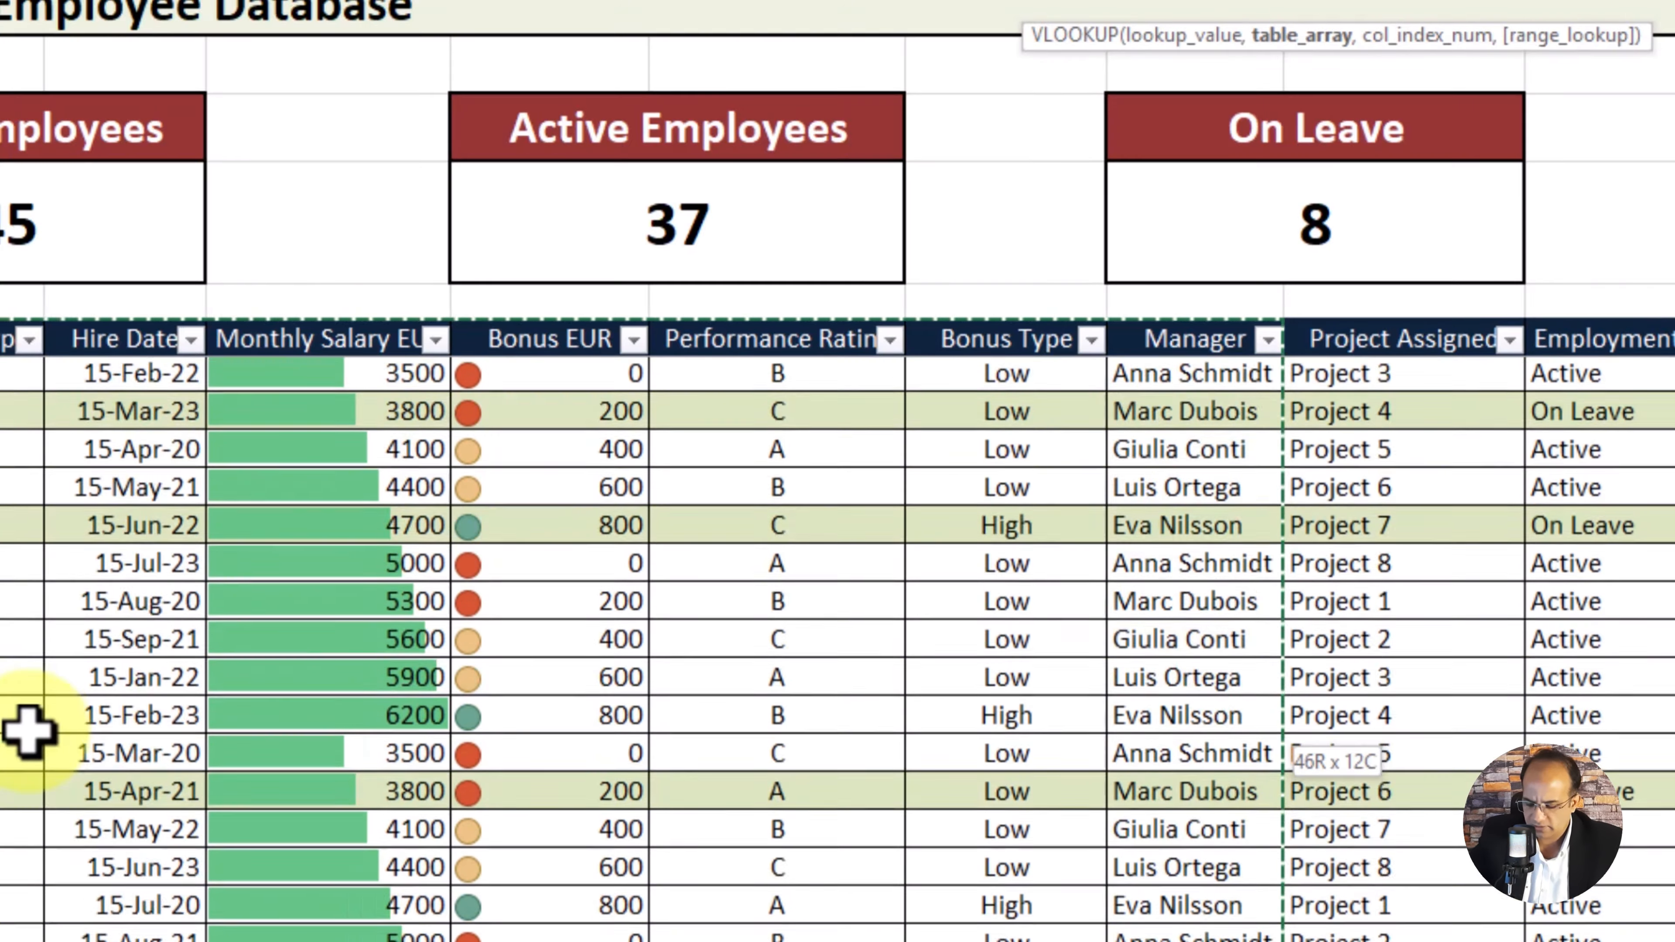
Step: Complete the VLOOKUP formula in L2 with column index 12 and FALSE for an exact match
text(,'Lession - 4'!A7:L52,12,)
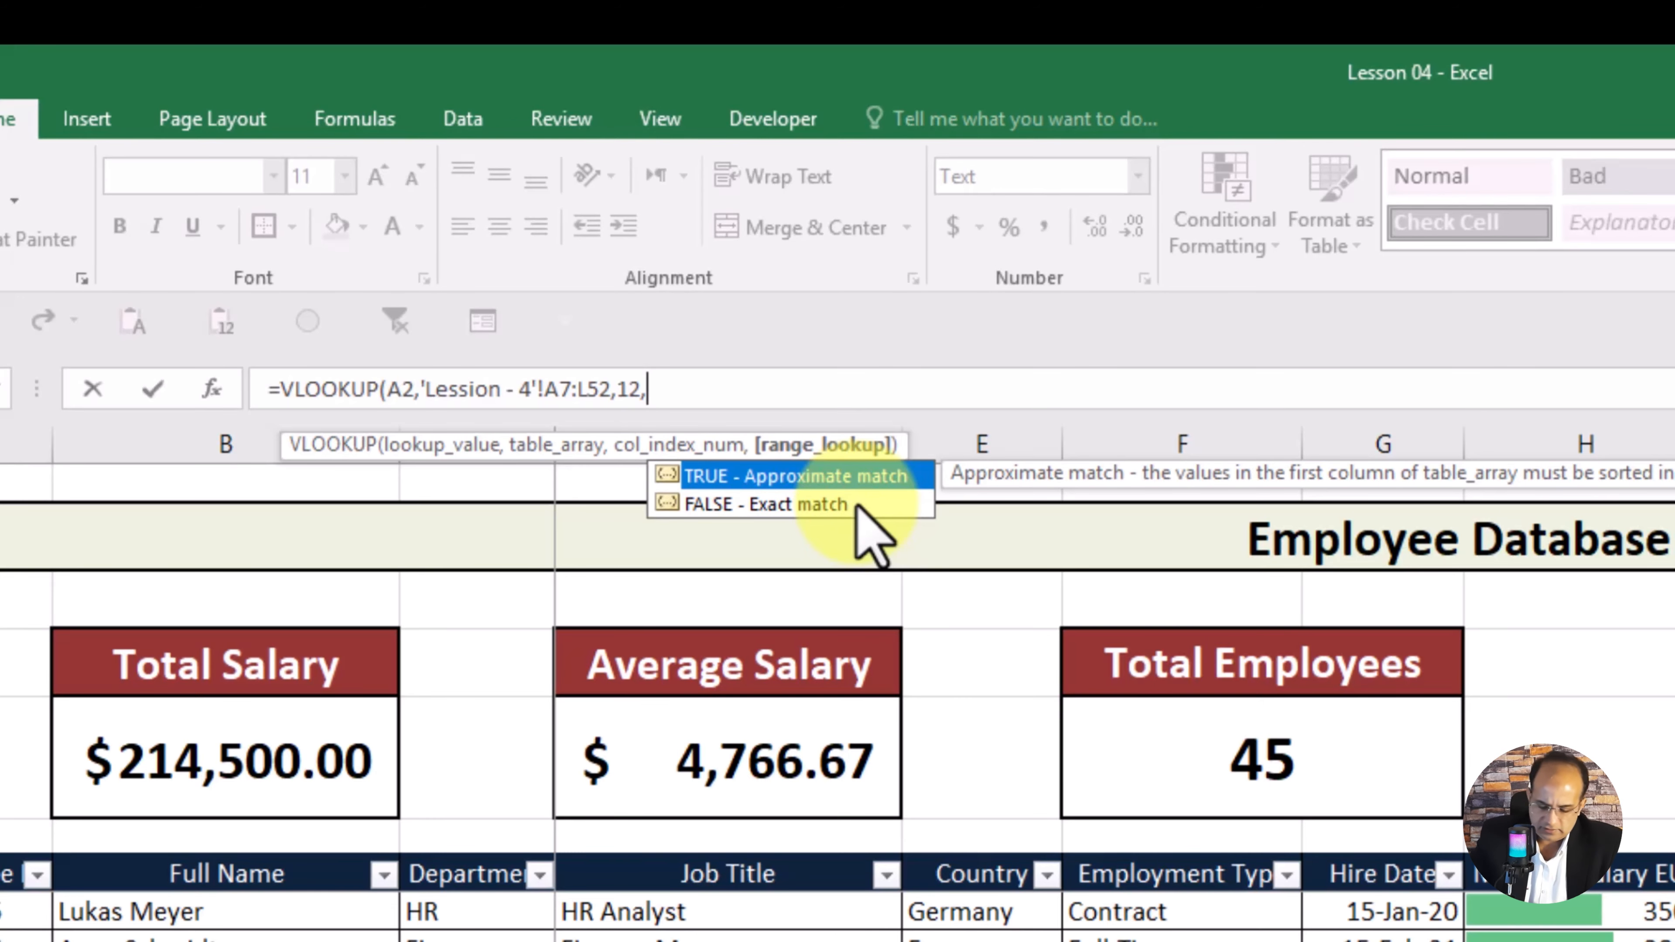
double_click(818, 505)
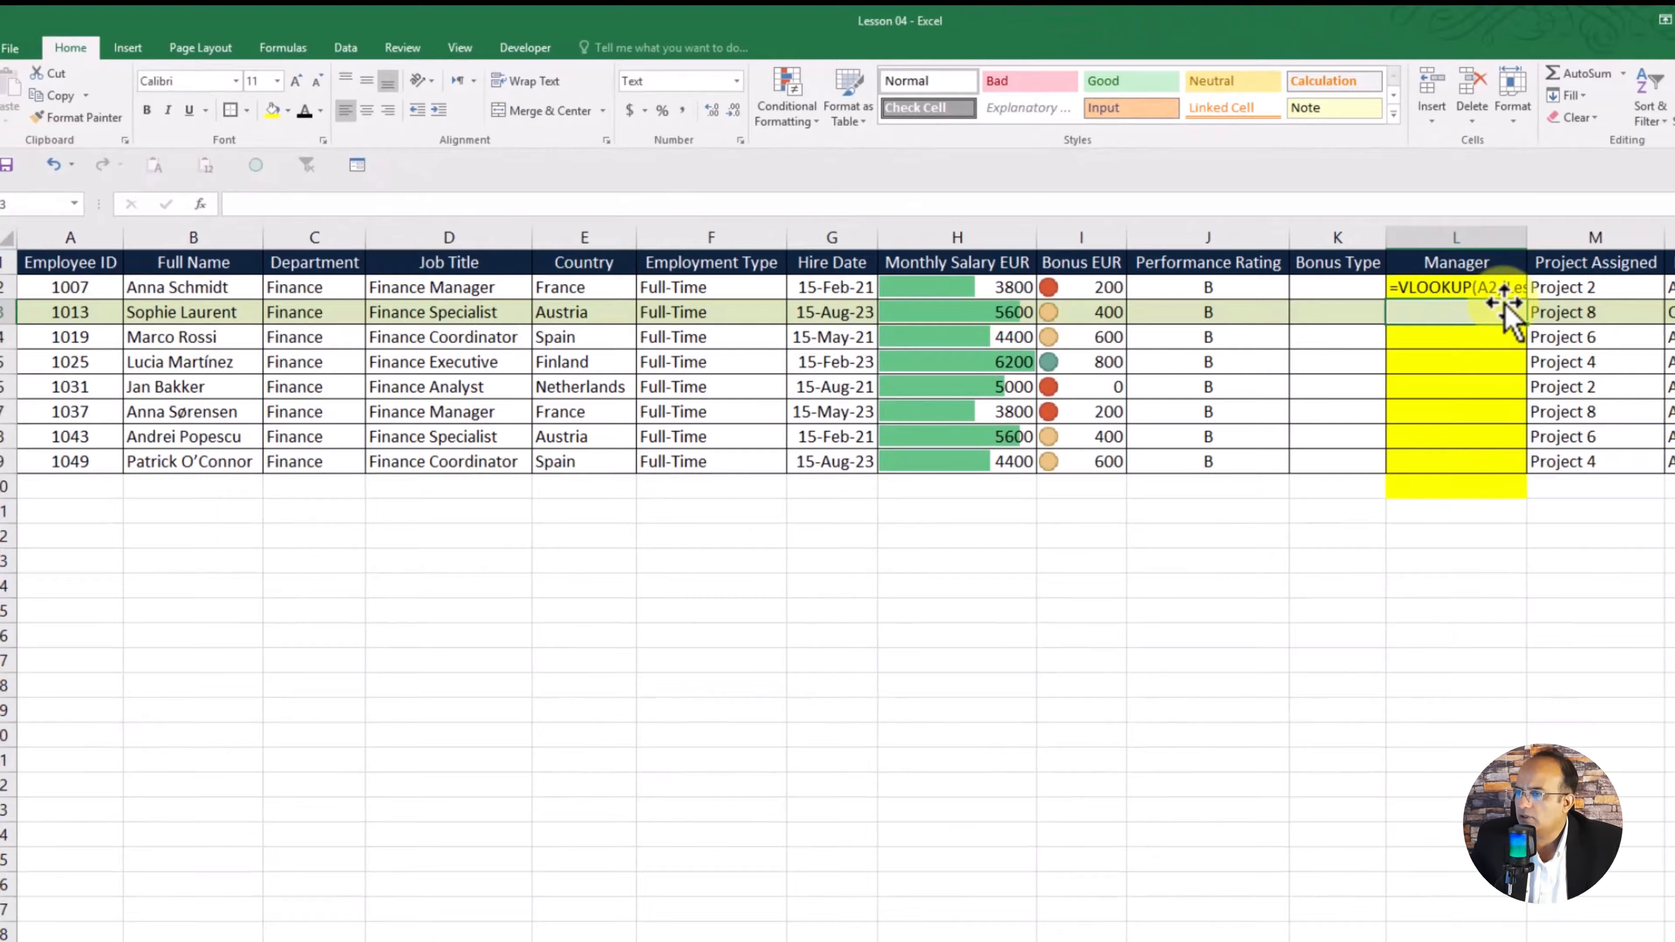
Step: Autofit Manager column L, then set L2's number format to General and re-enter its VLOOKUP formula so it calculates
click(1499, 285)
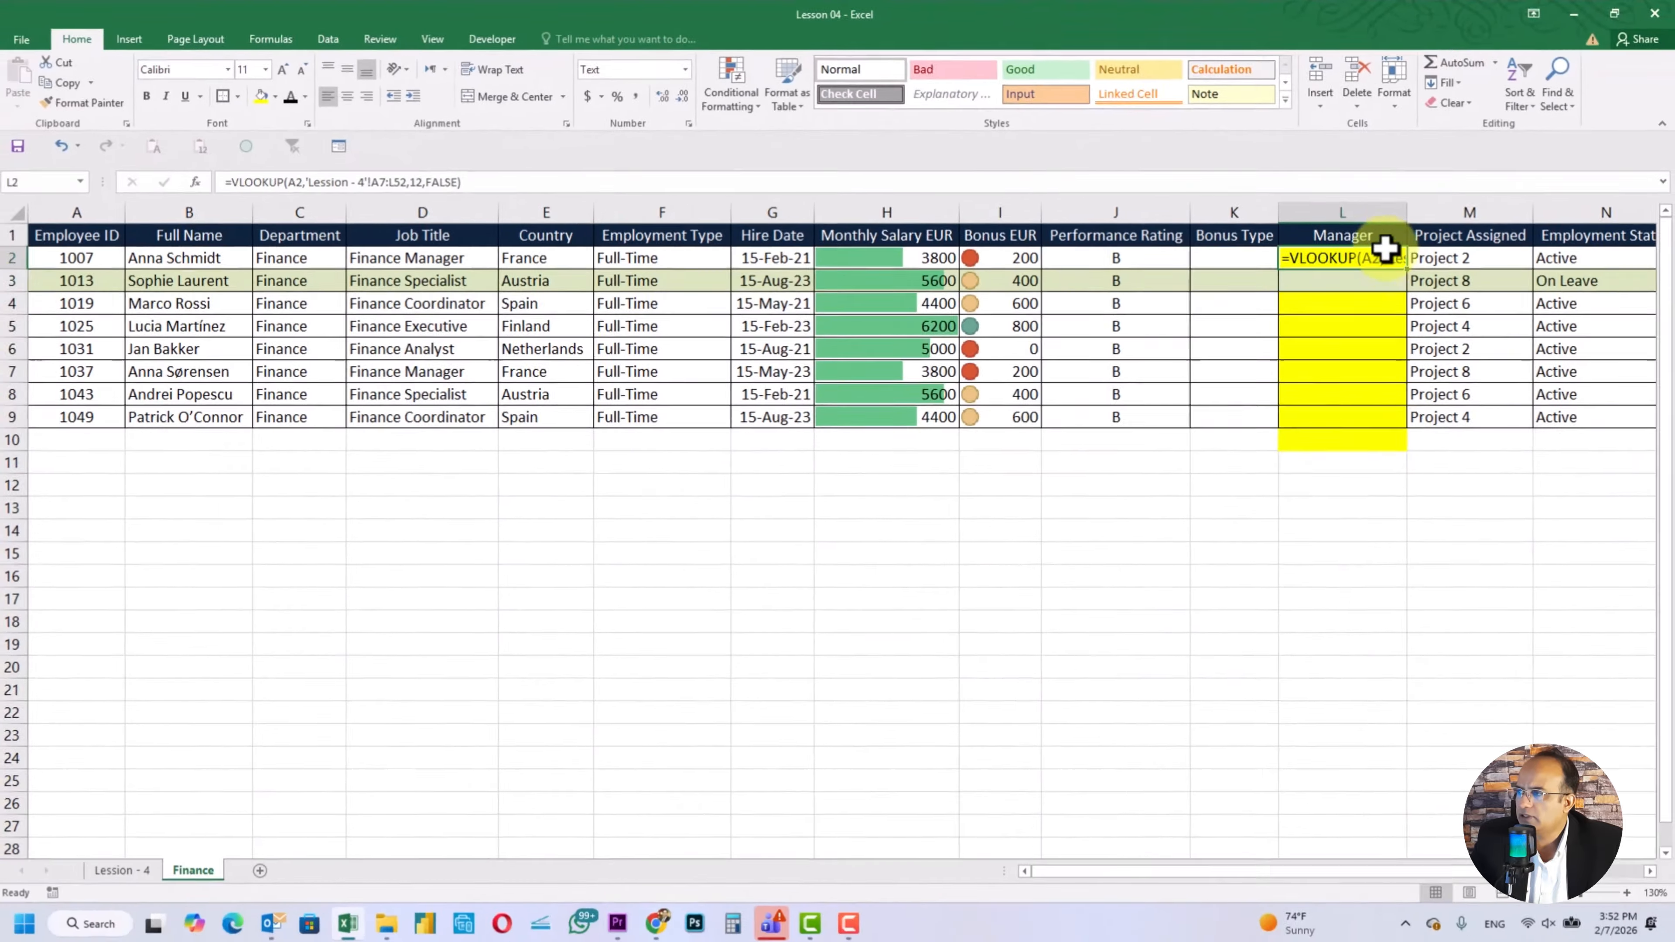
double_click(1526, 238)
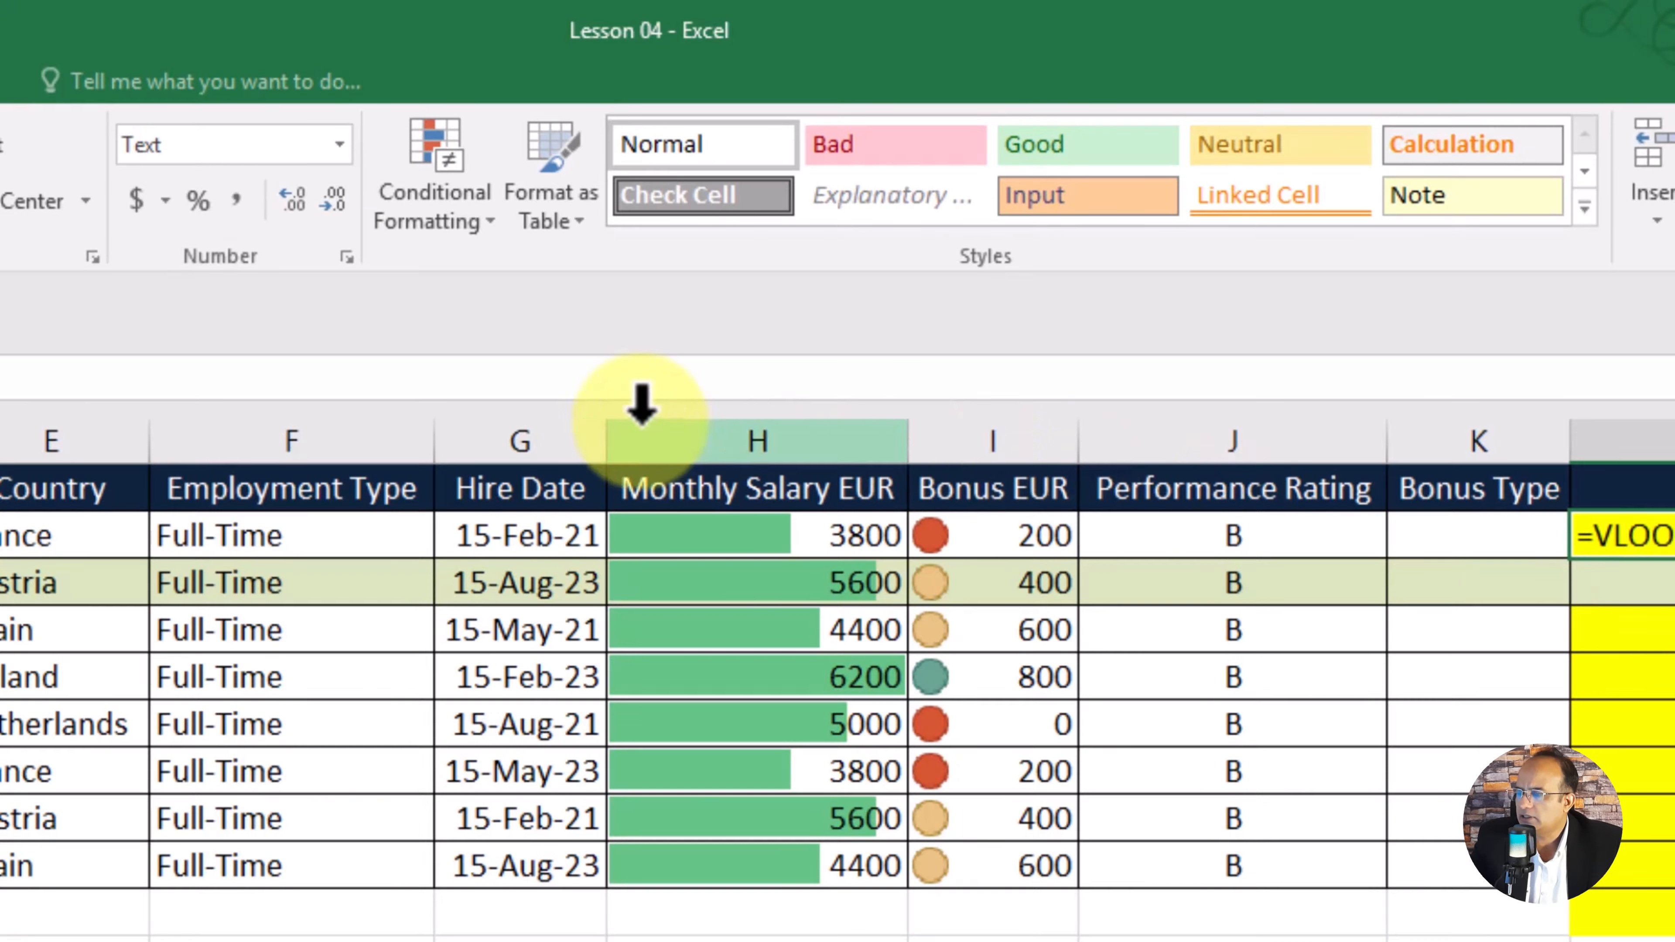
click(340, 144)
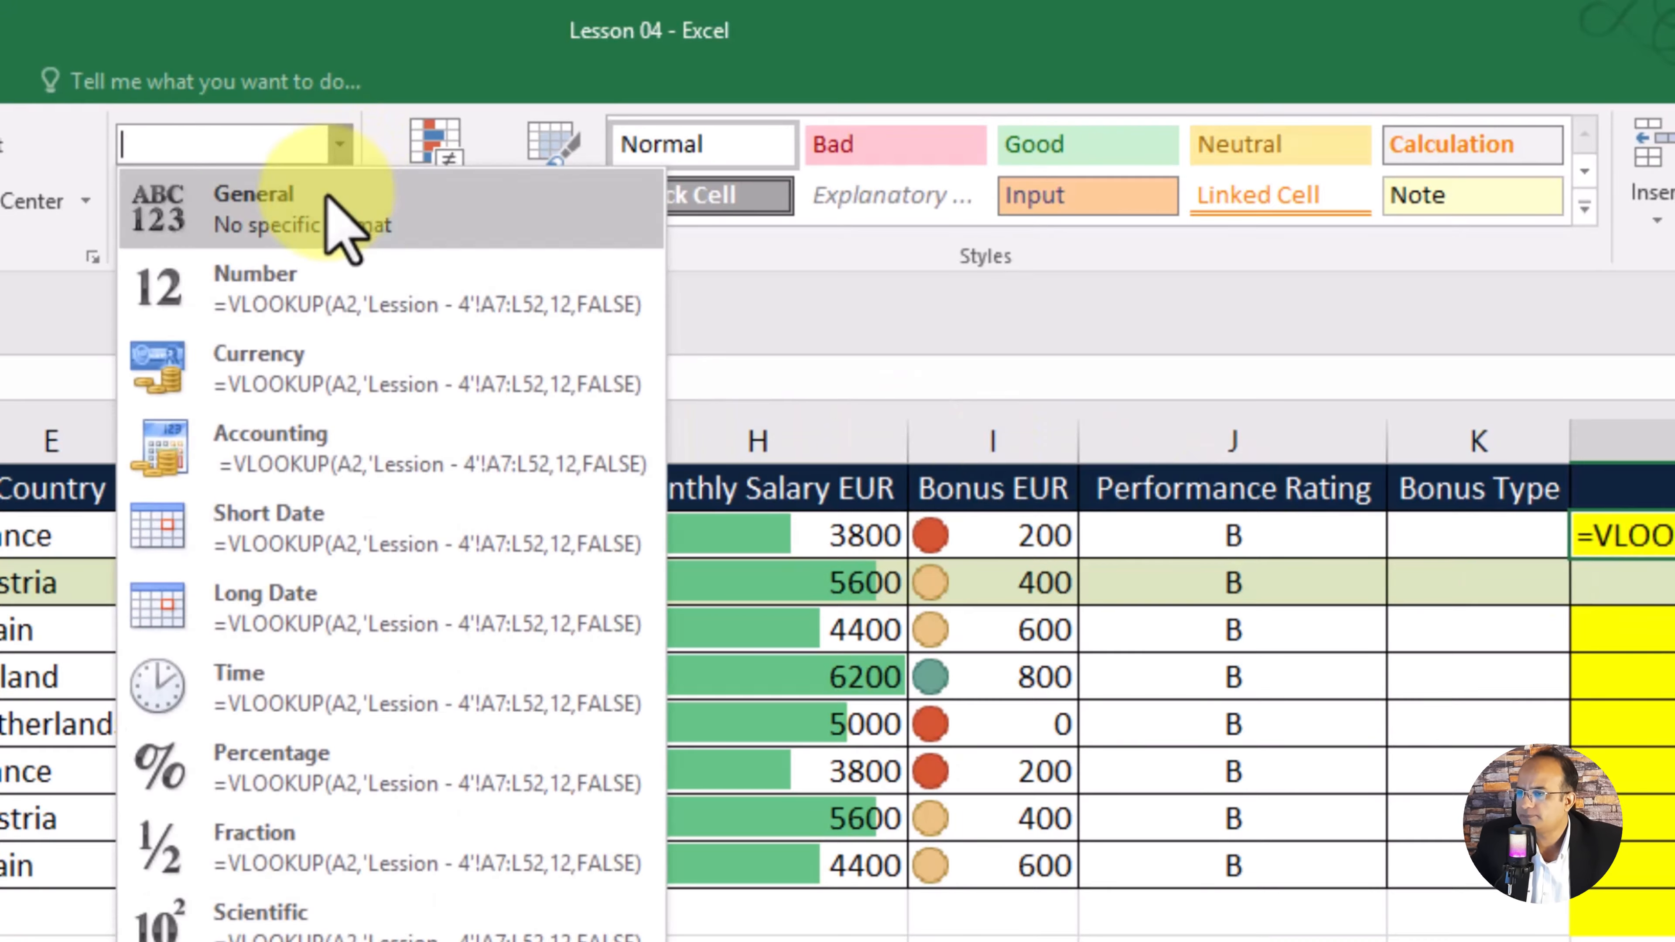
click(340, 225)
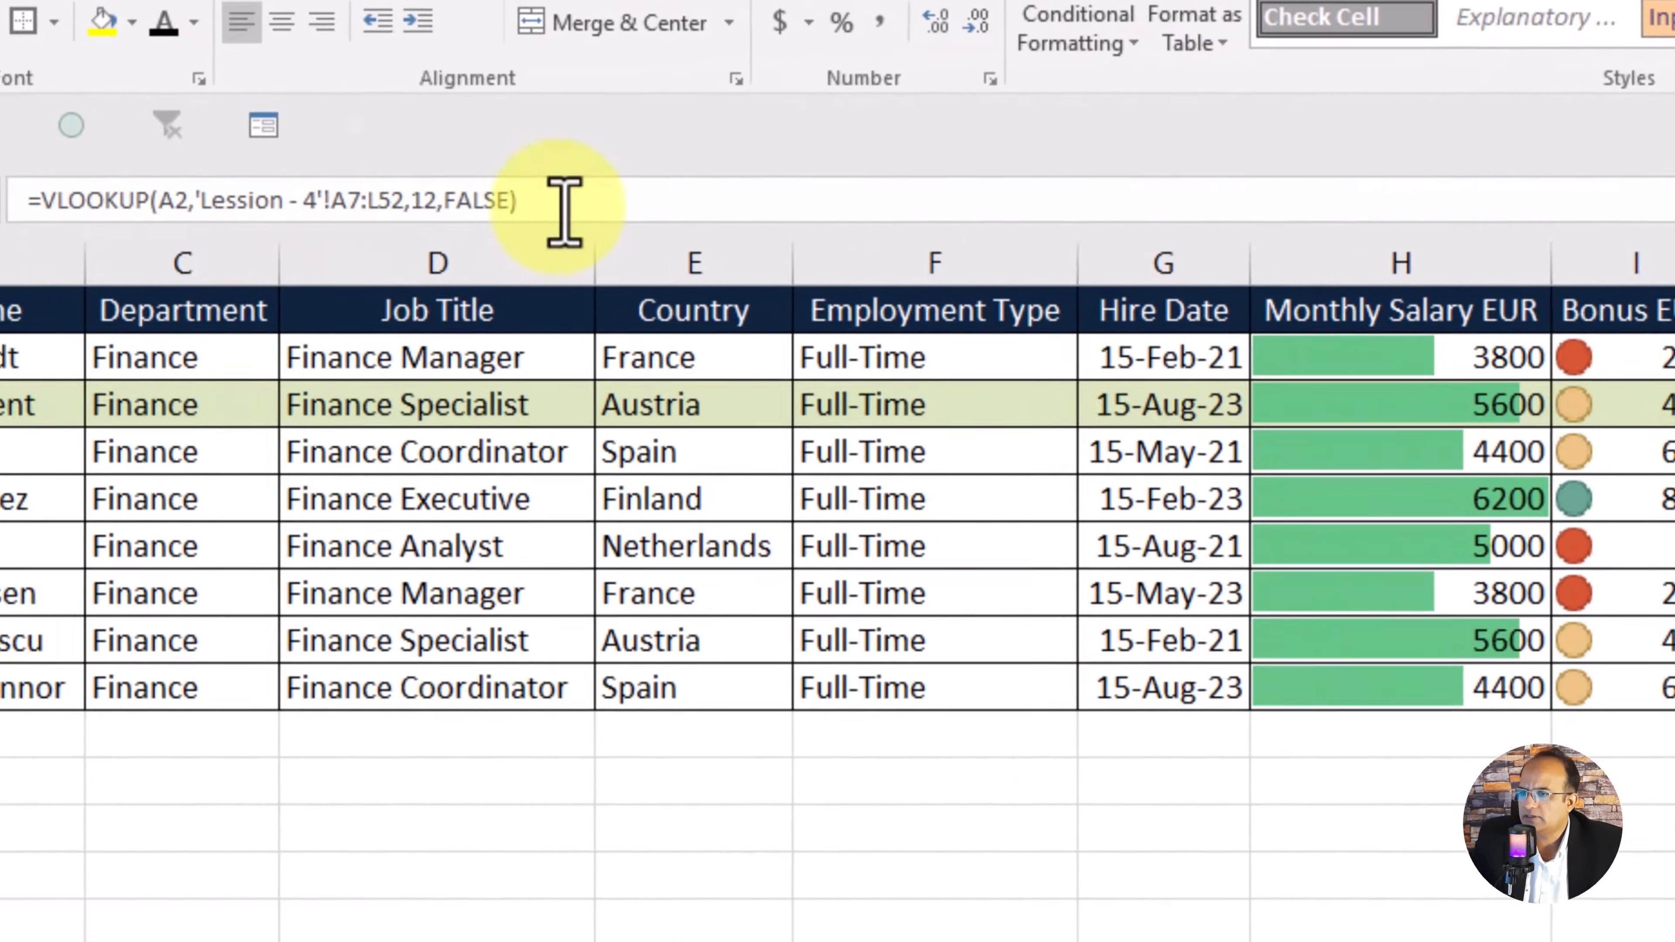
click(565, 212)
key(Return)
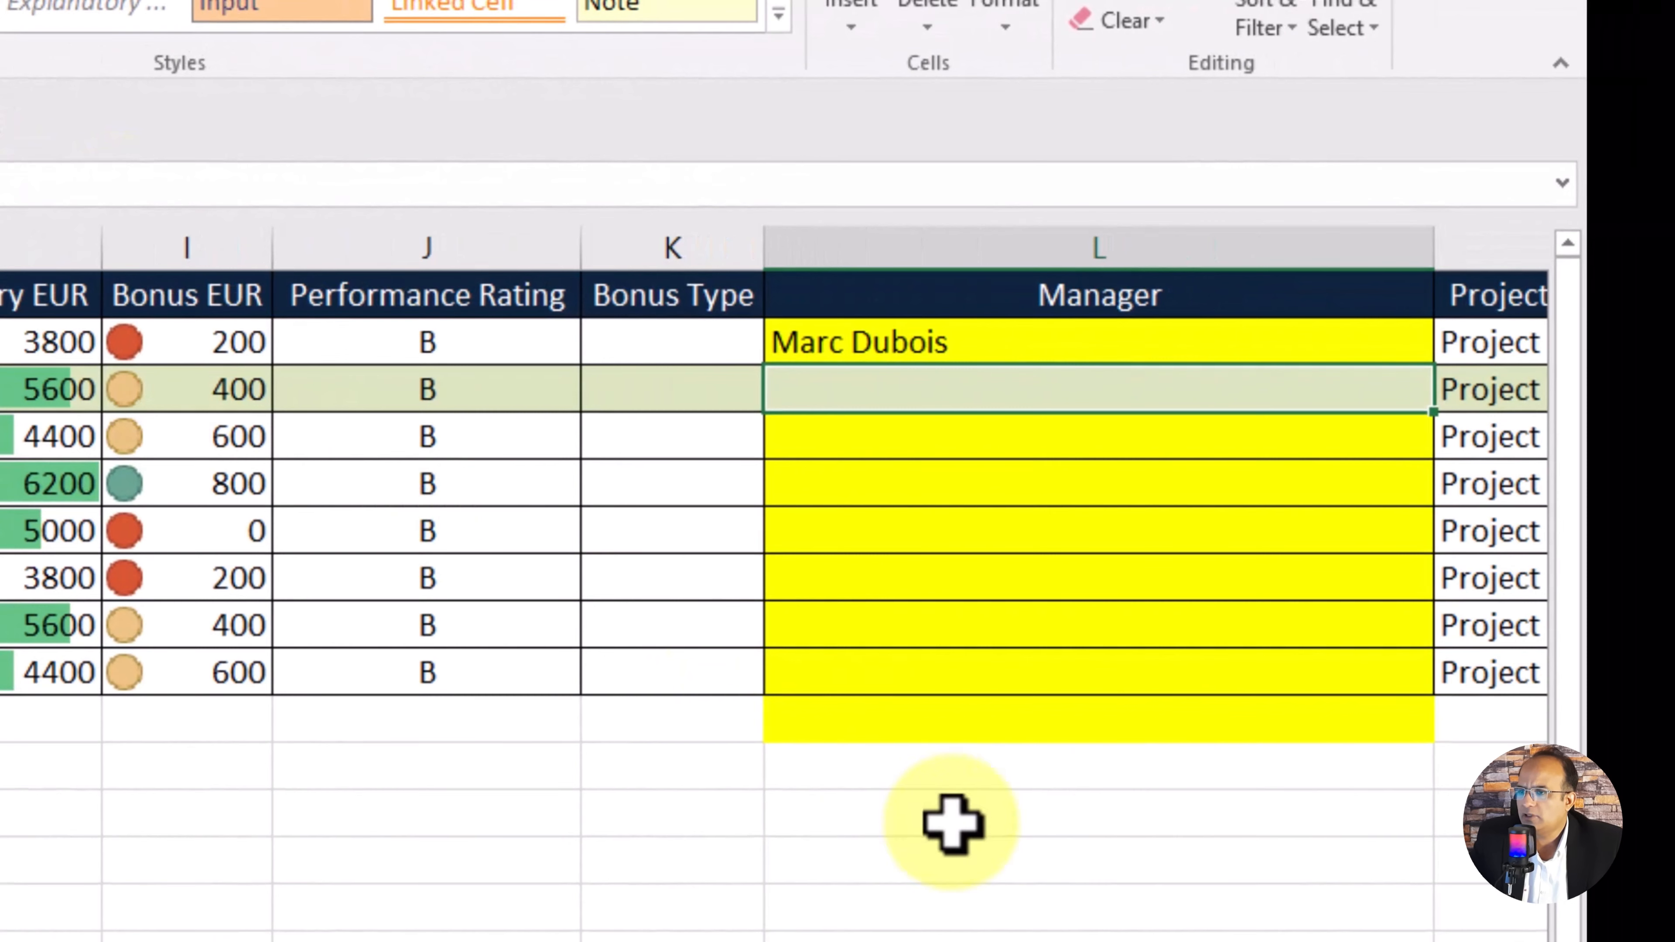
Step: Fill the VLOOKUP formula from L2 down the Manager column to L9
click(928, 336)
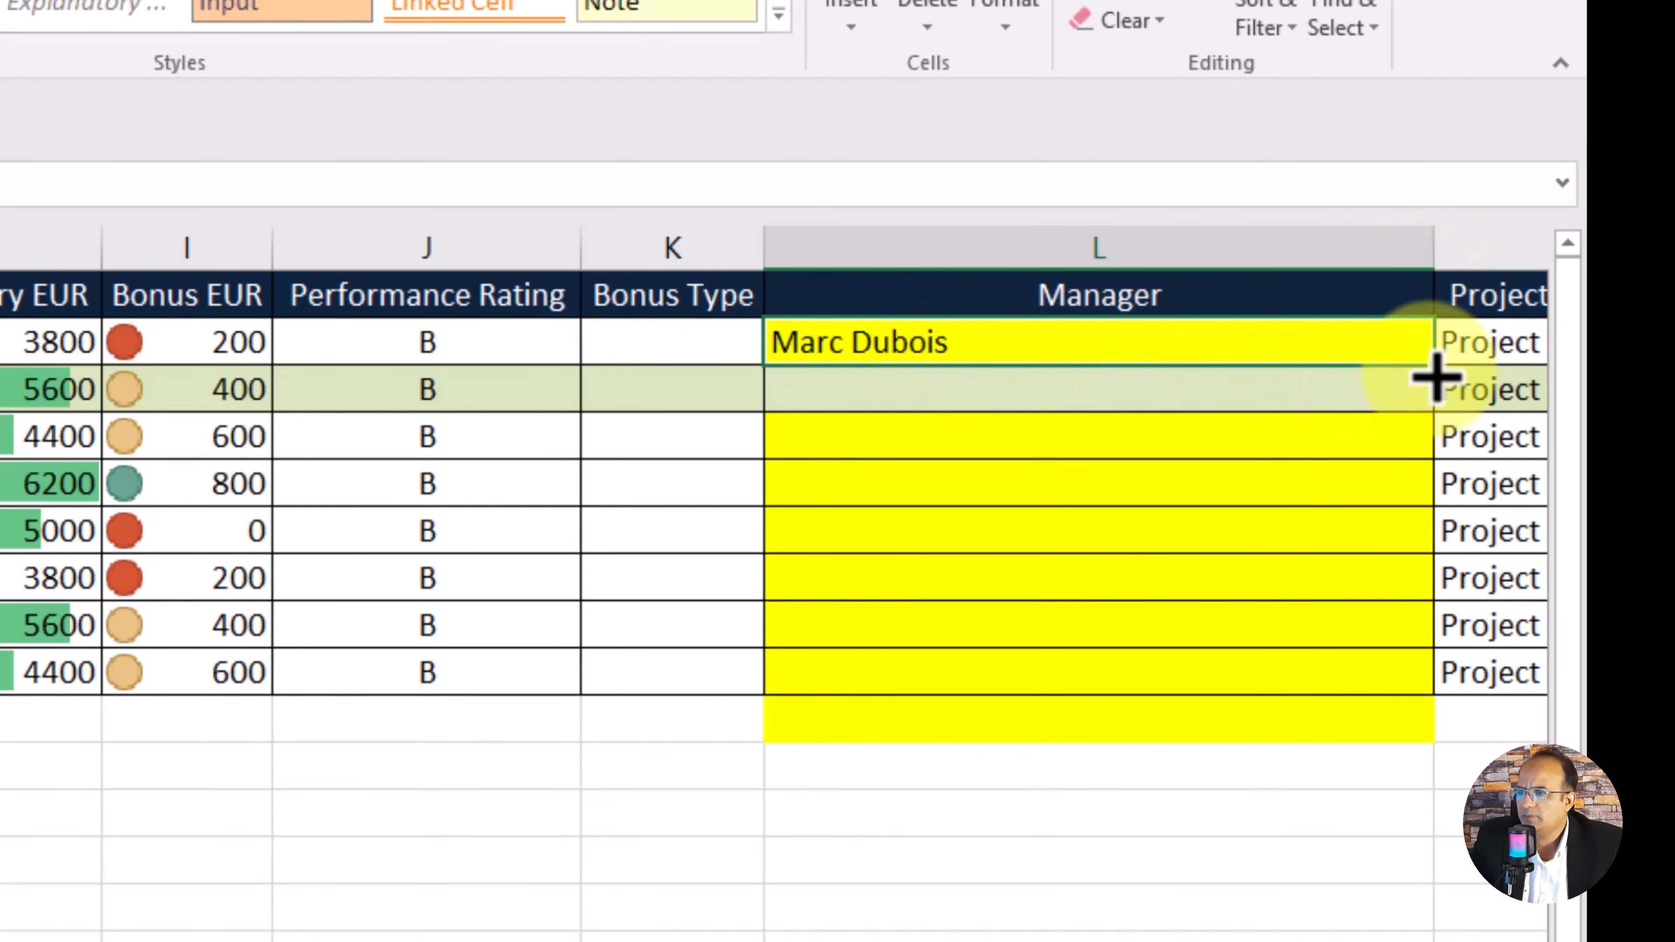
drag(1436, 389, 1411, 687)
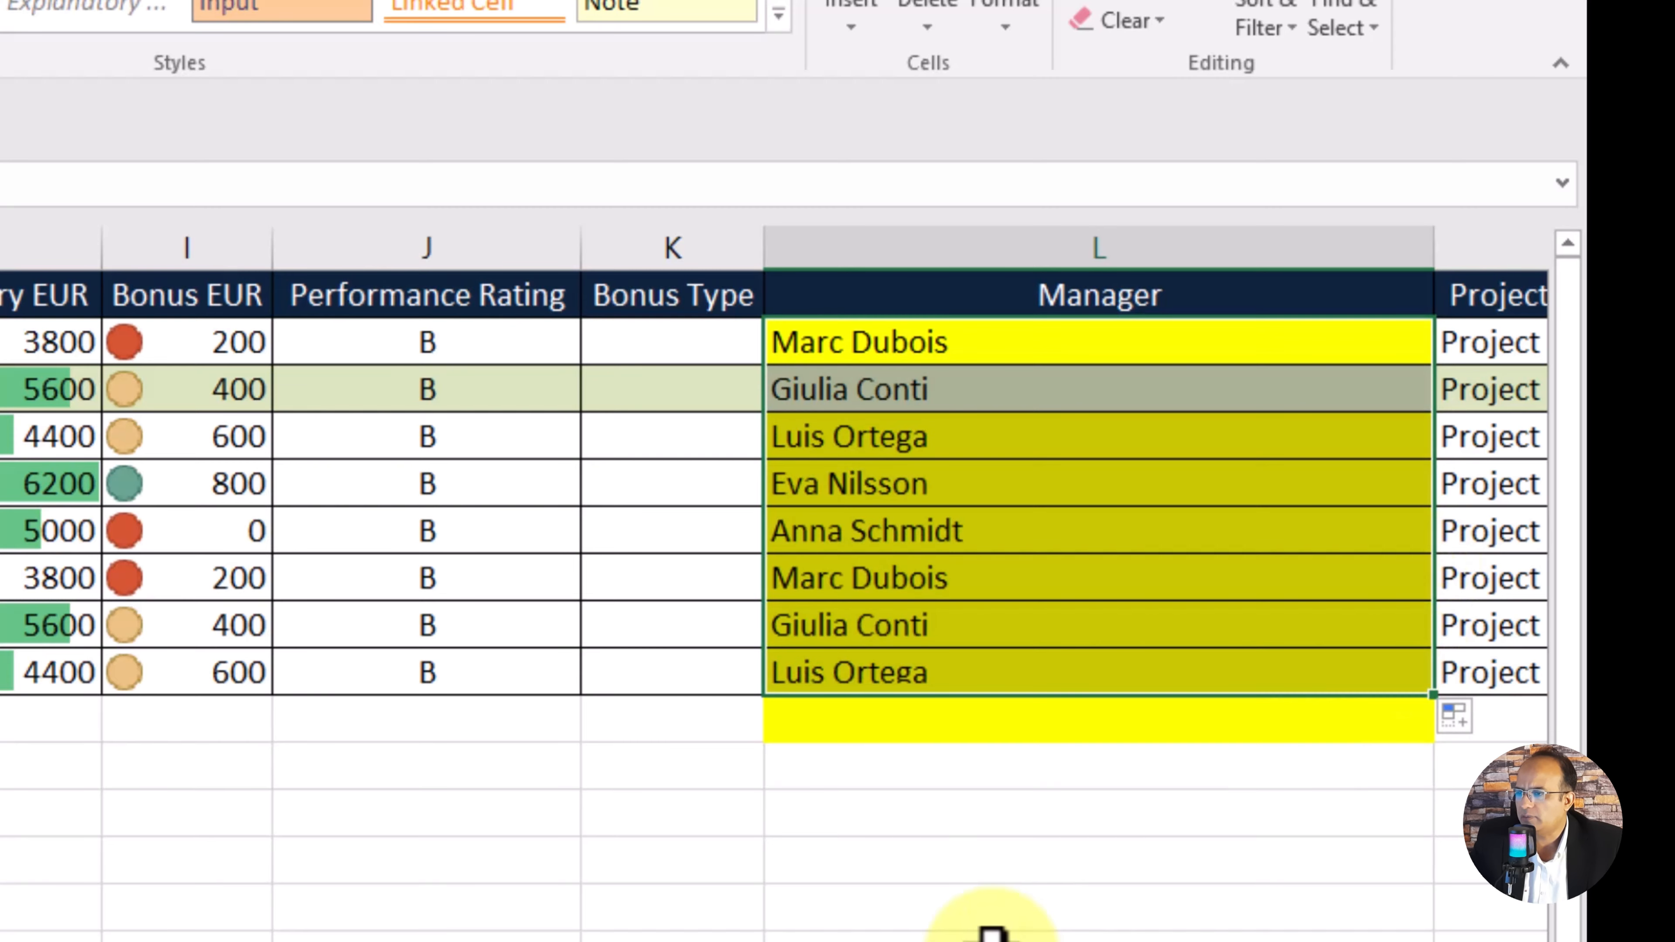
click(970, 914)
Step: Fit Manager column L to its names with slight extra width and remove the yellow fill from empty cell L10
double_click(1433, 248)
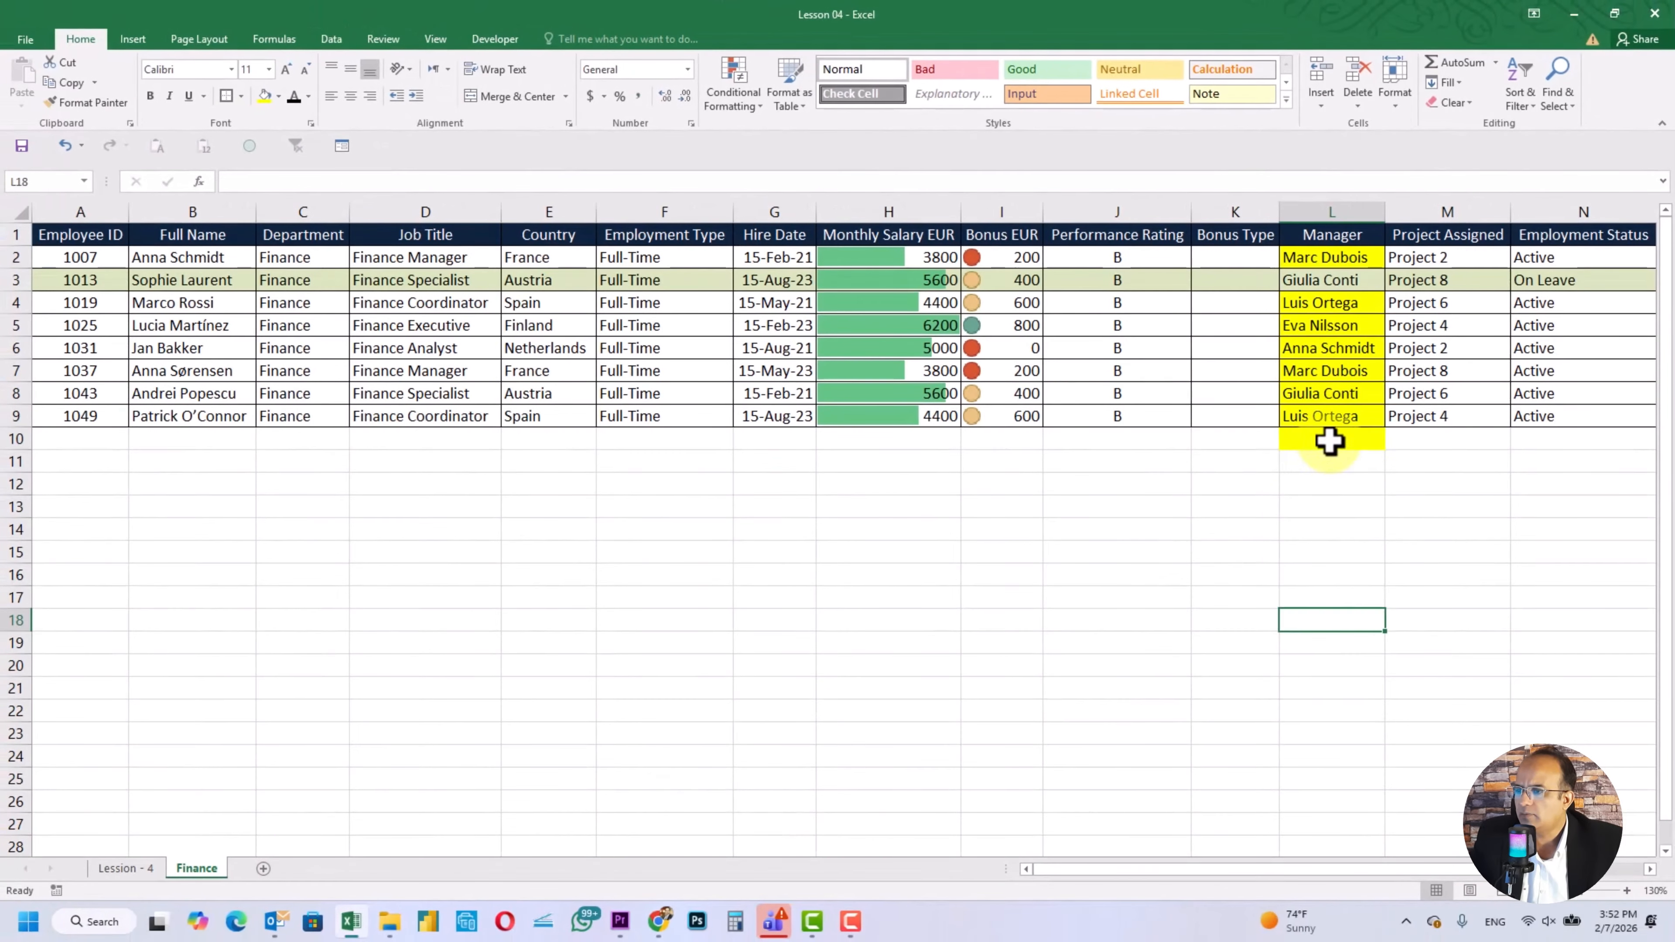
click(1160, 543)
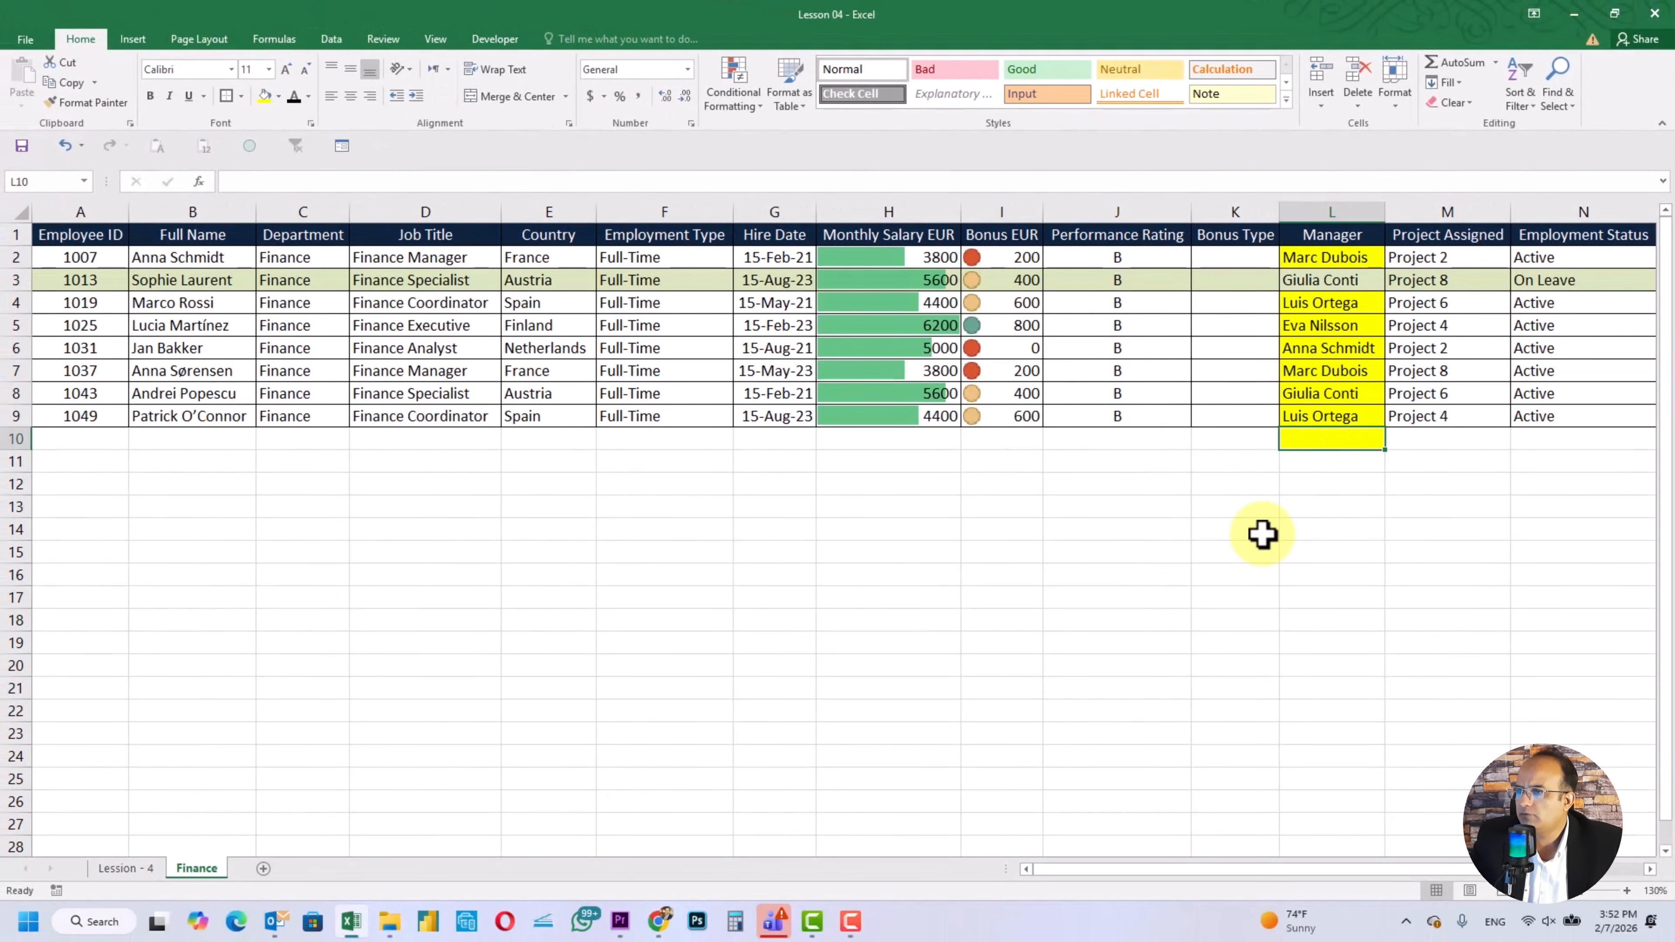
key(shift+space)
click(1261, 535)
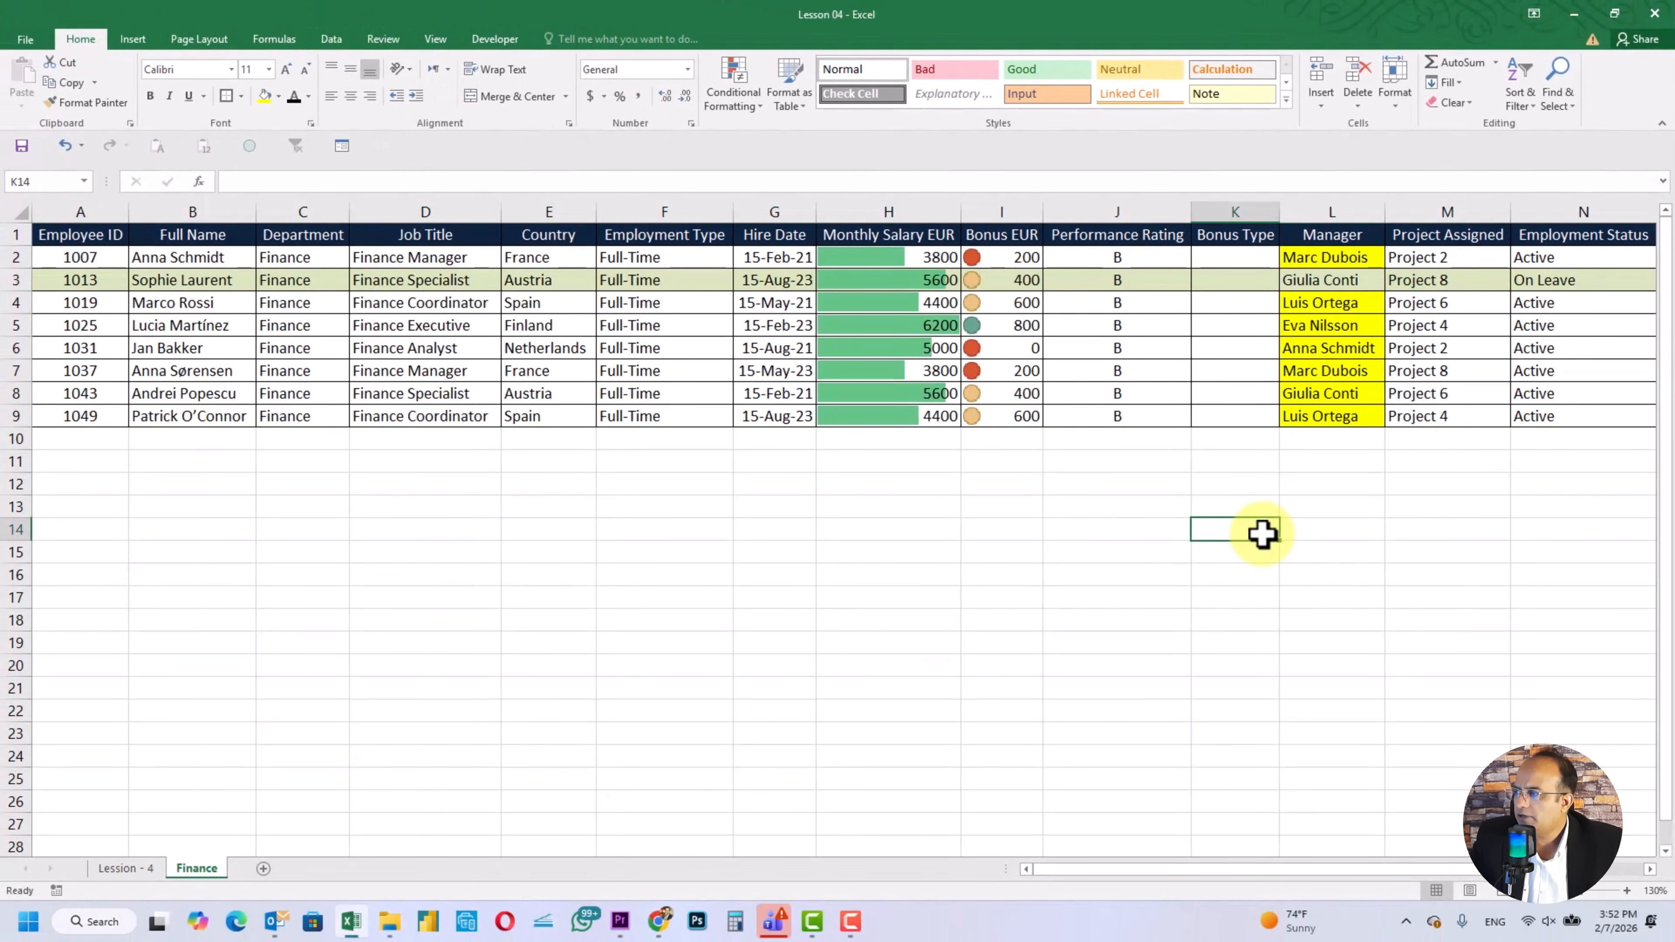
drag(1385, 211, 1406, 212)
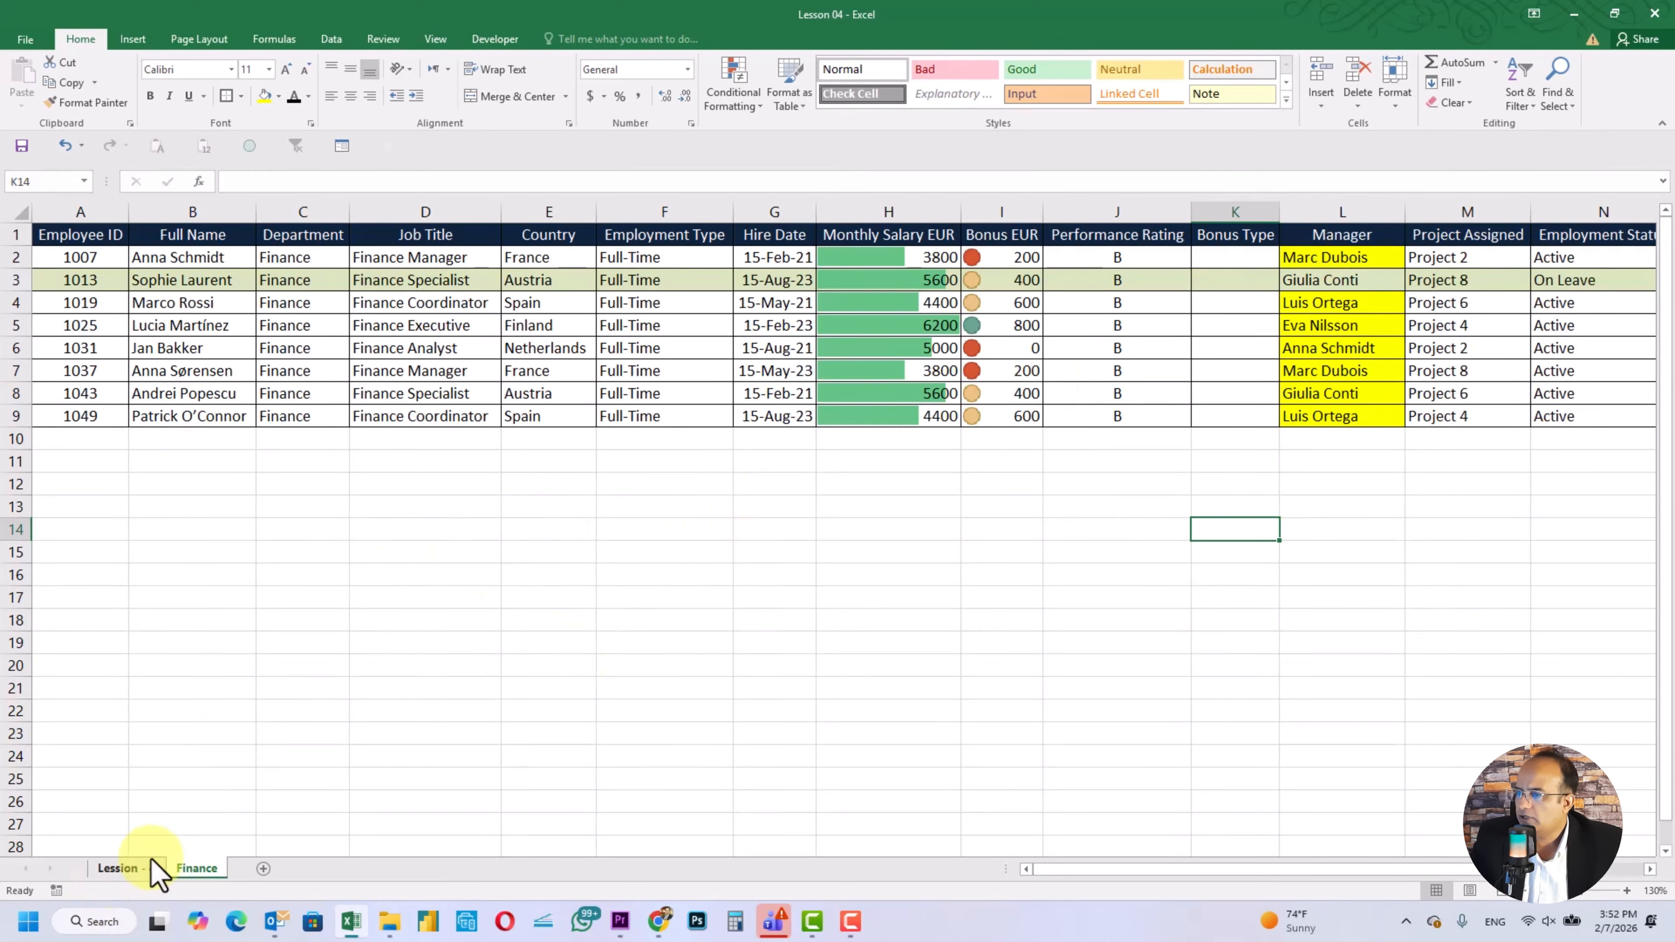
Step: Review the Finance sheet's Manager lookup and employee IDs in A2:A9 against the employee table on the Lession - 4 sheet
click(127, 870)
click(196, 869)
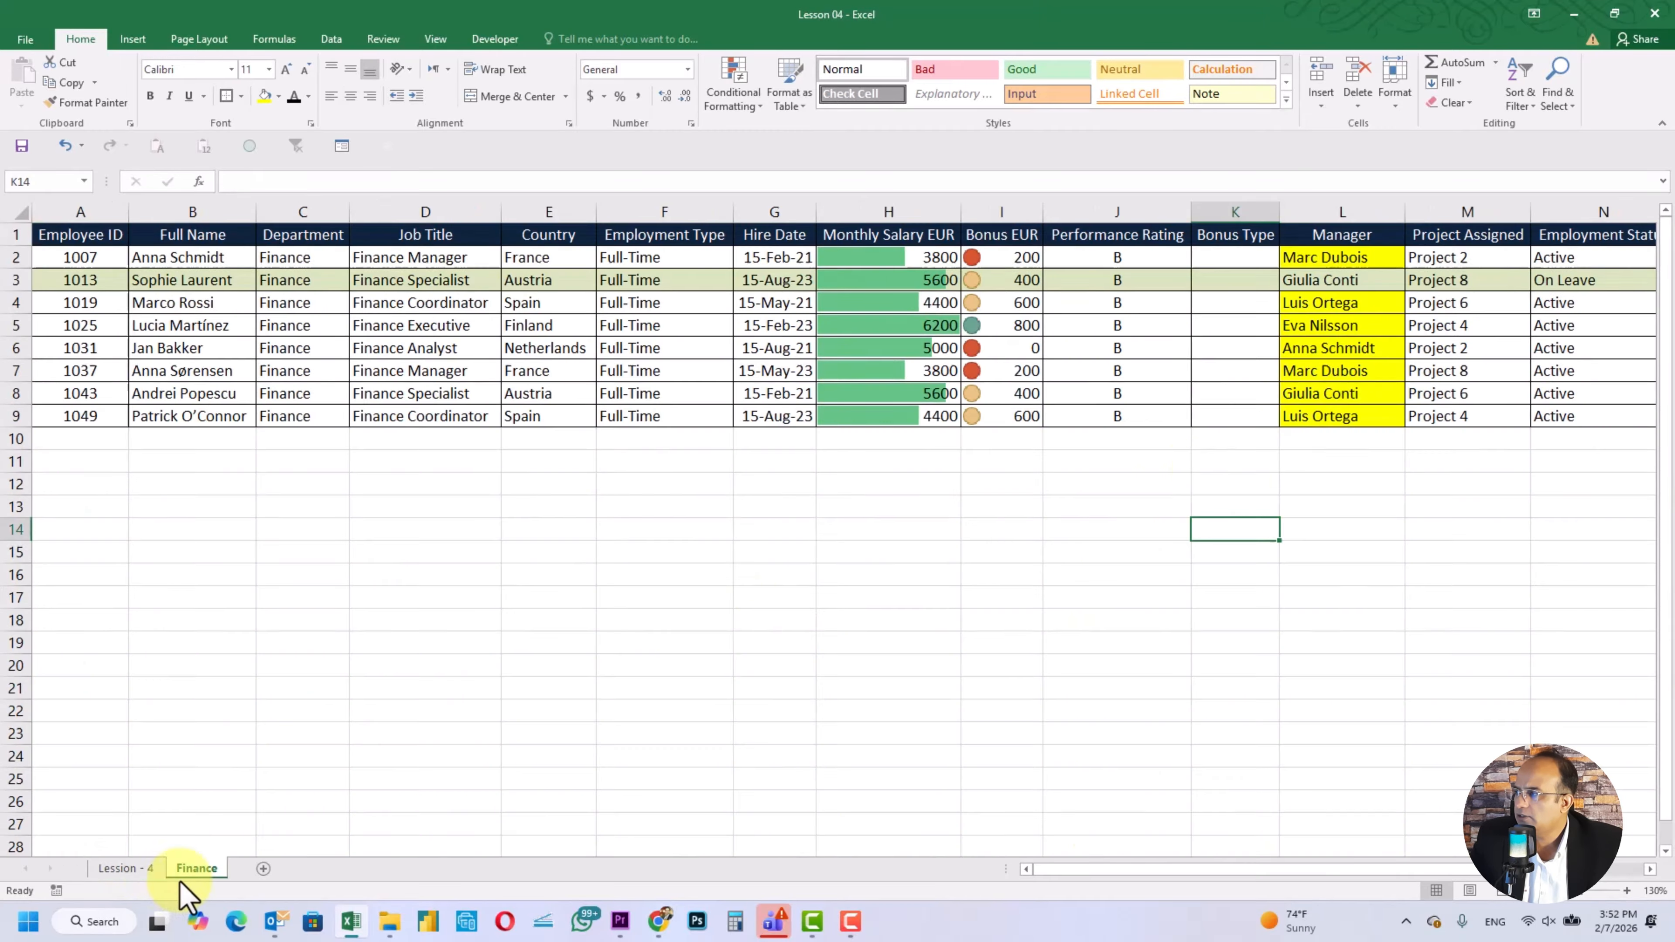
click(1379, 527)
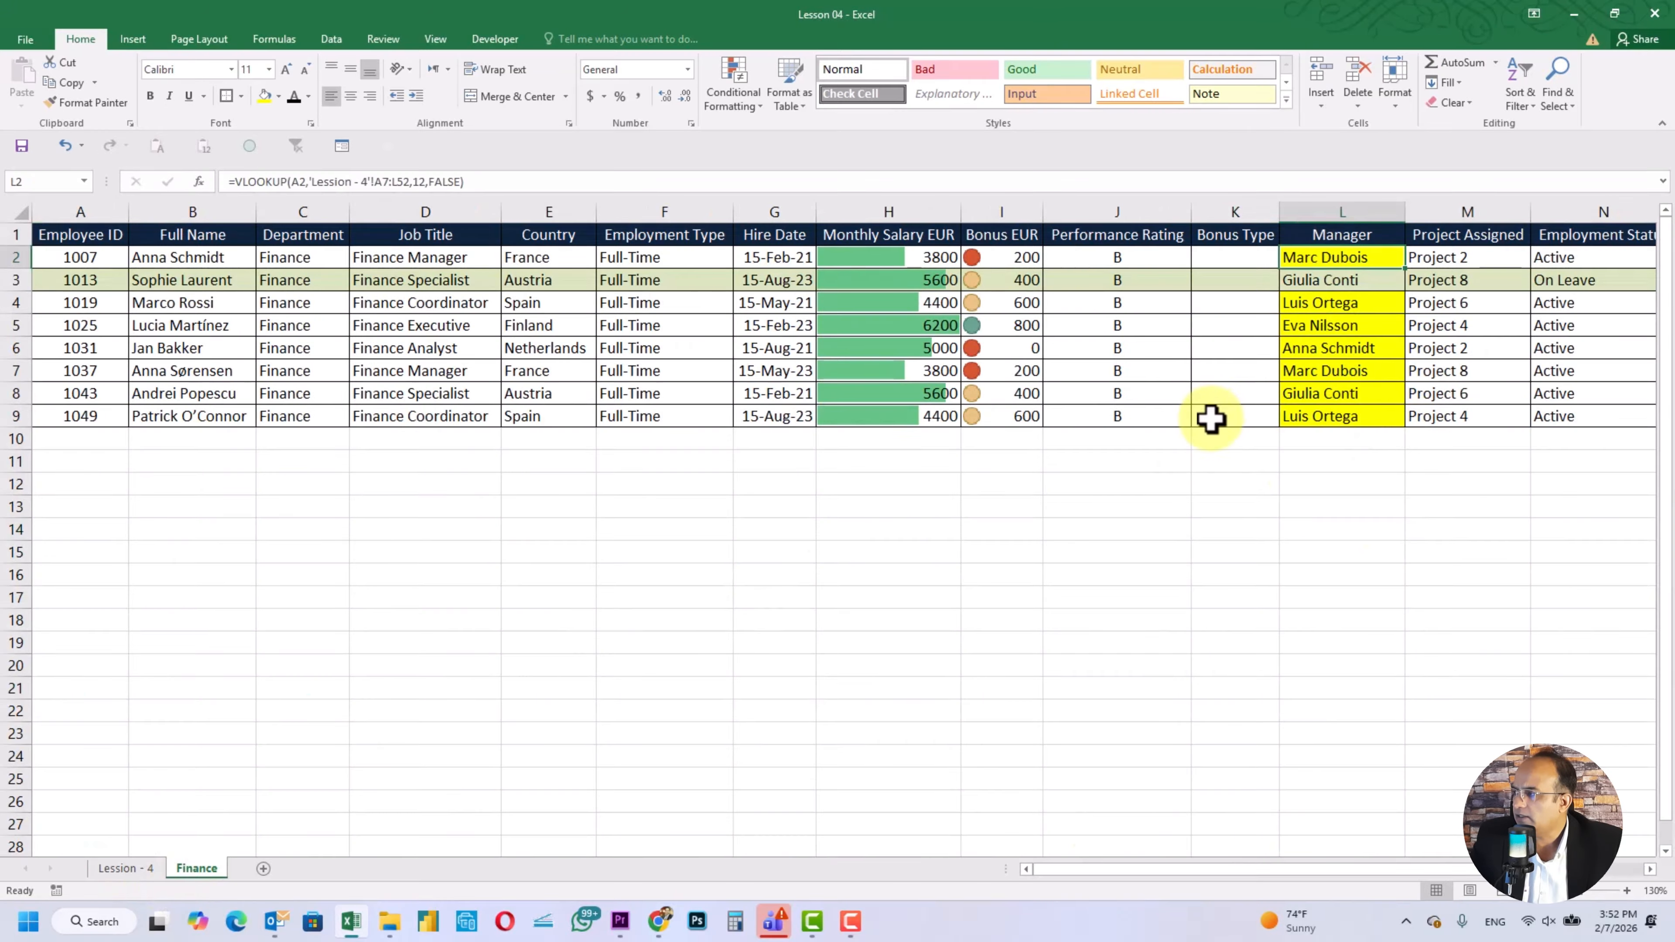
drag(45, 254, 70, 412)
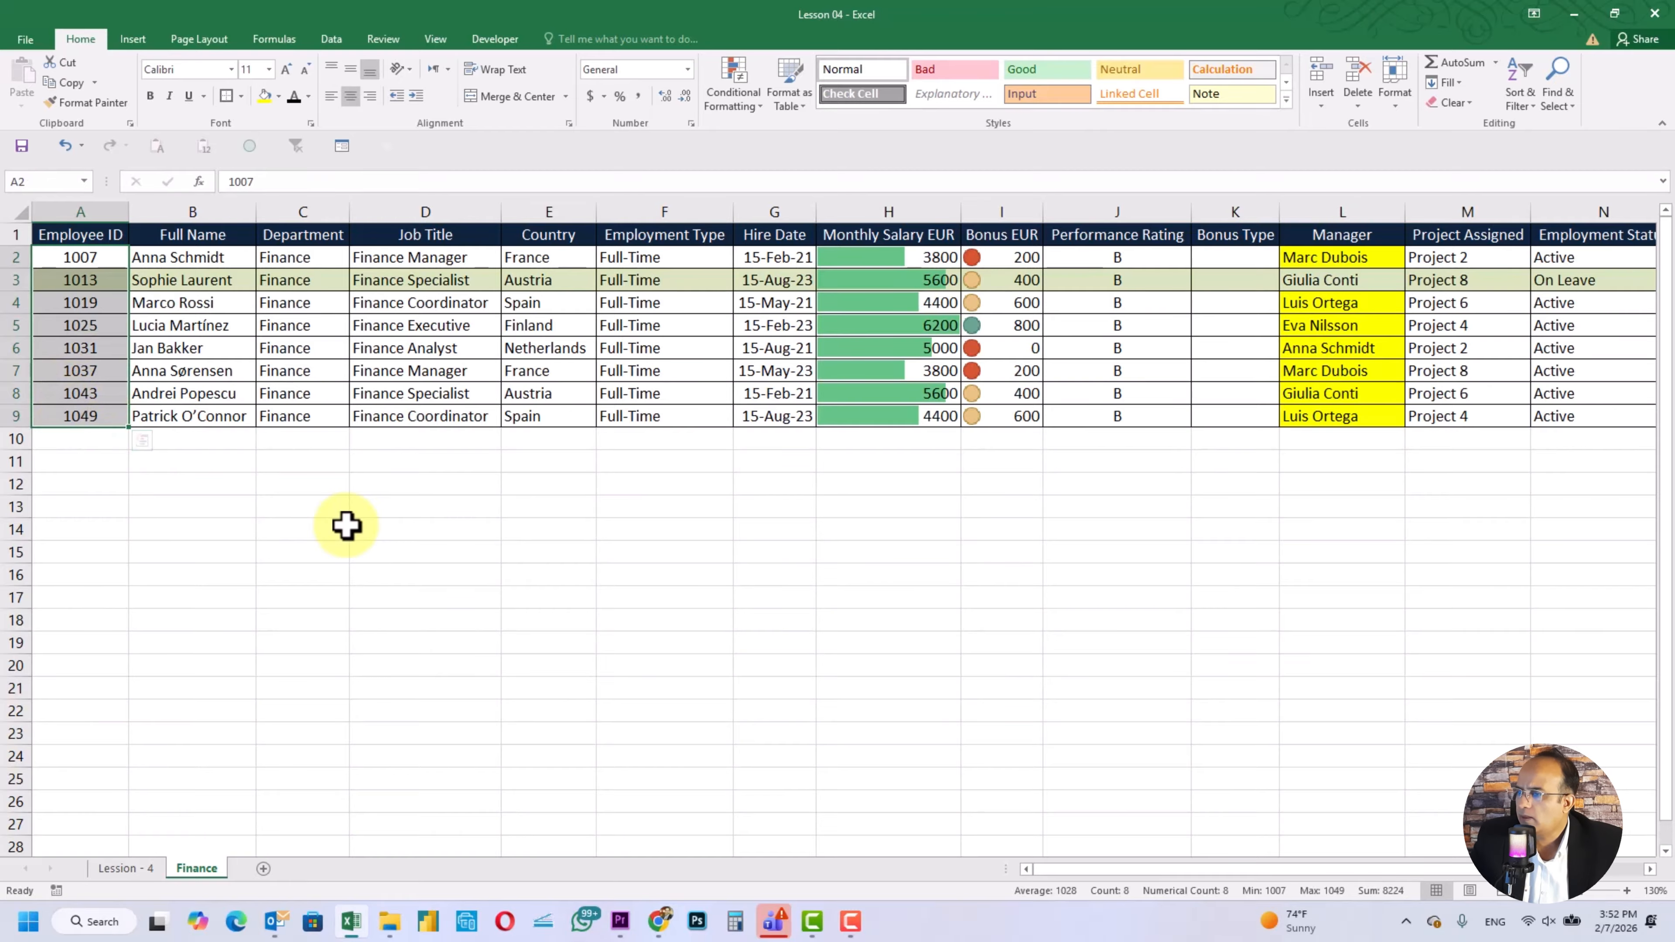
click(346, 527)
click(125, 869)
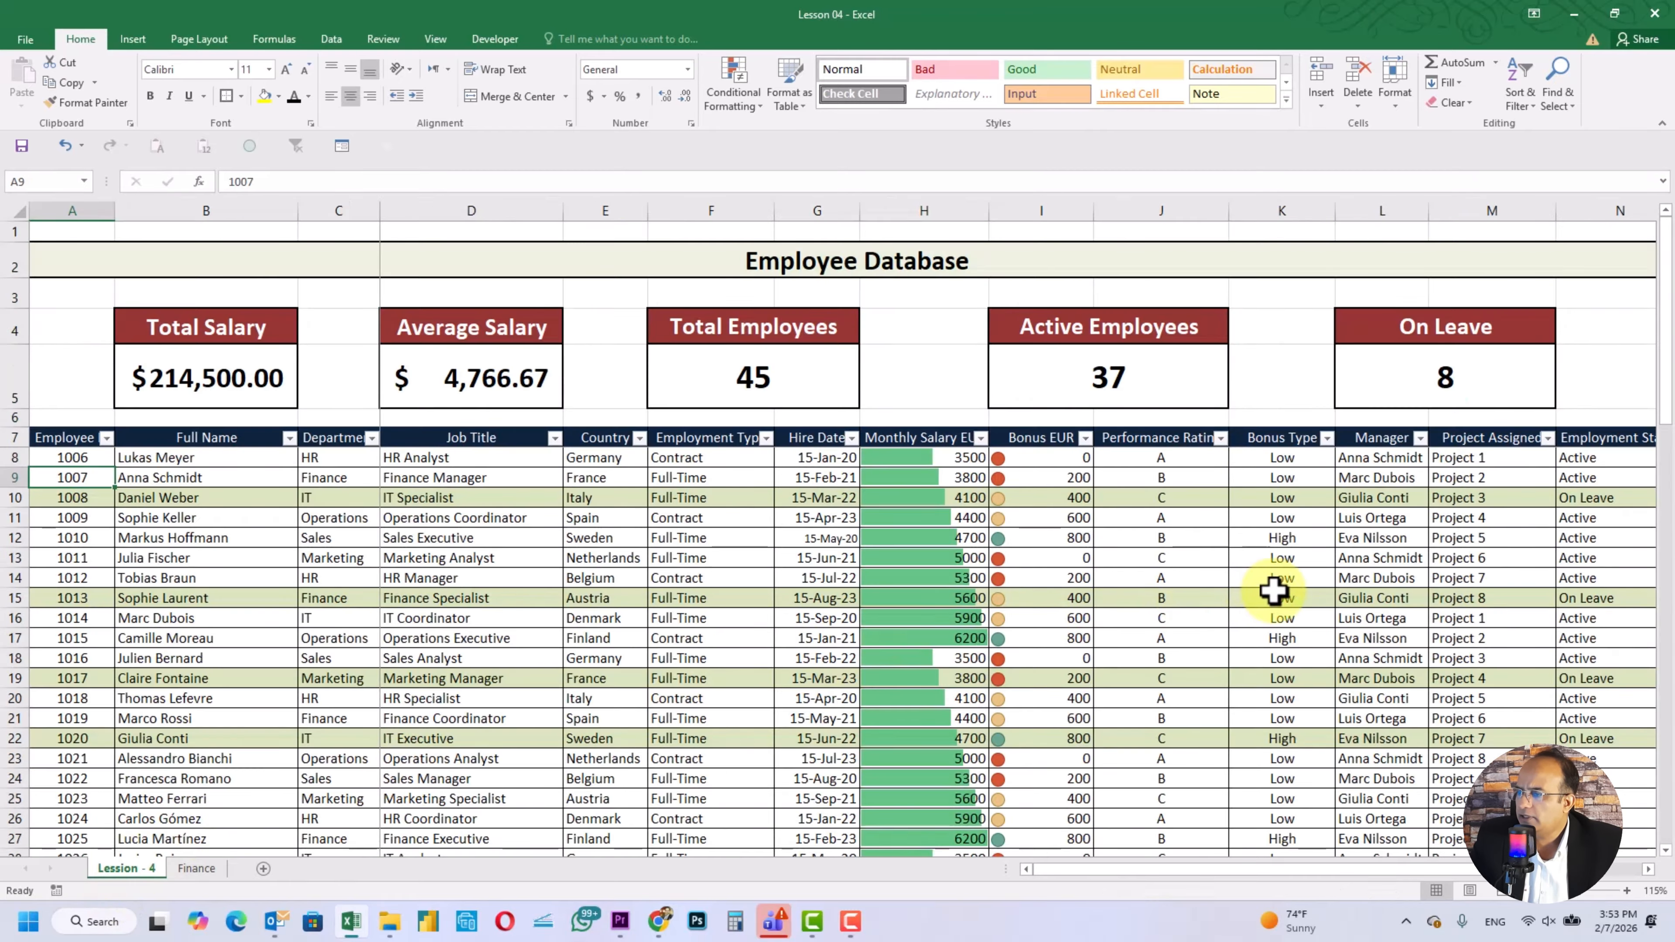
scroll(1273, 591, down, 2)
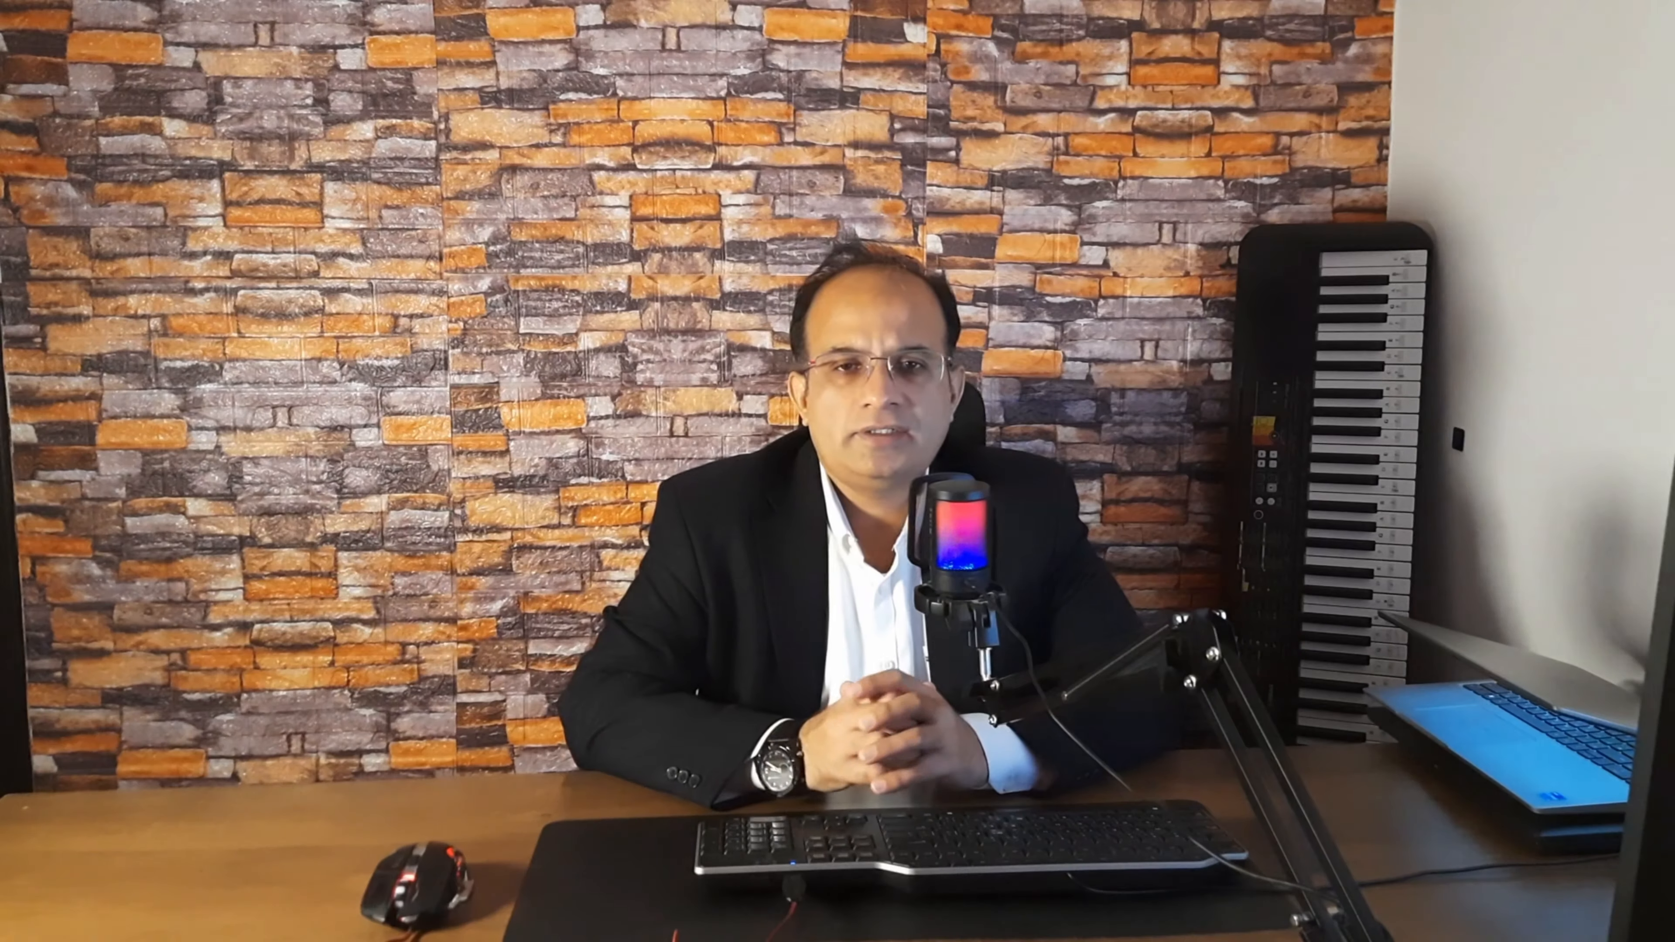